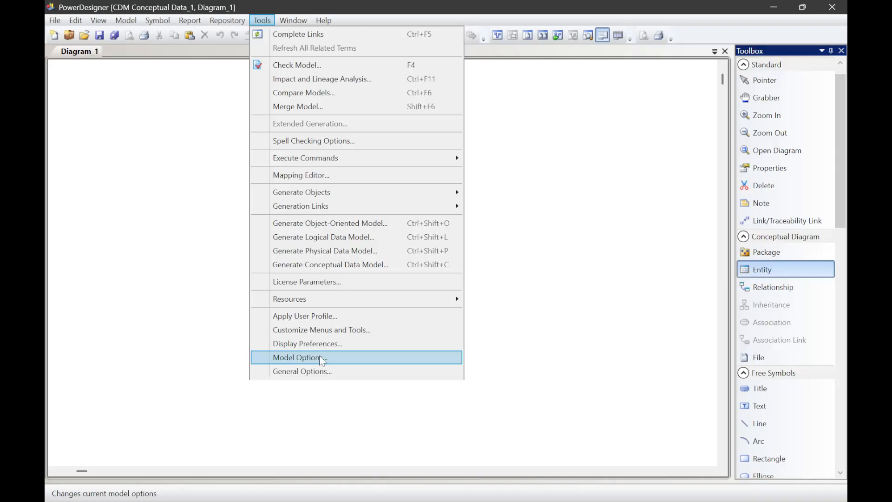
Step: Change the model's notation to E/R+Merise in the model options and confirm the notation change
left_click(322, 358)
left_click(581, 232)
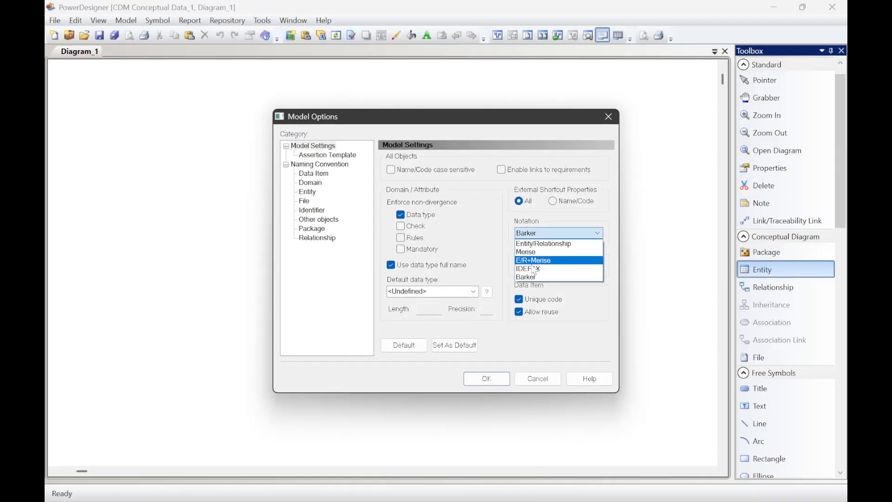
left_click(534, 260)
left_click(480, 379)
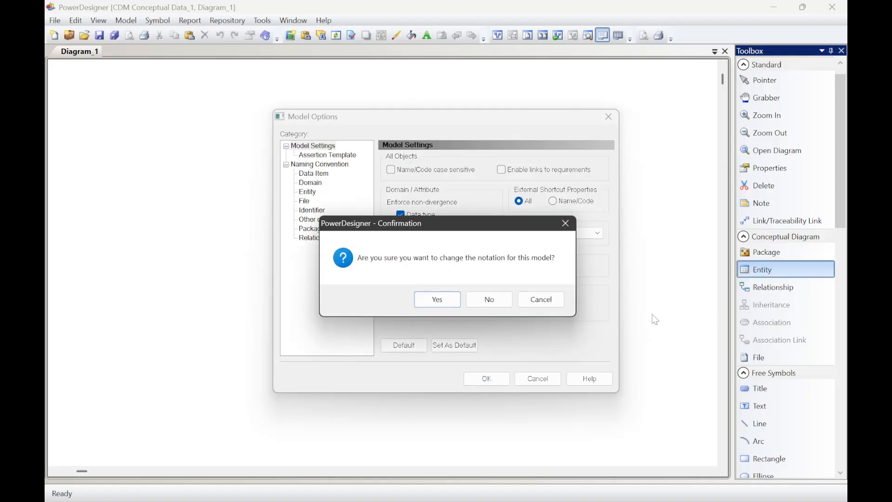
left_click(437, 300)
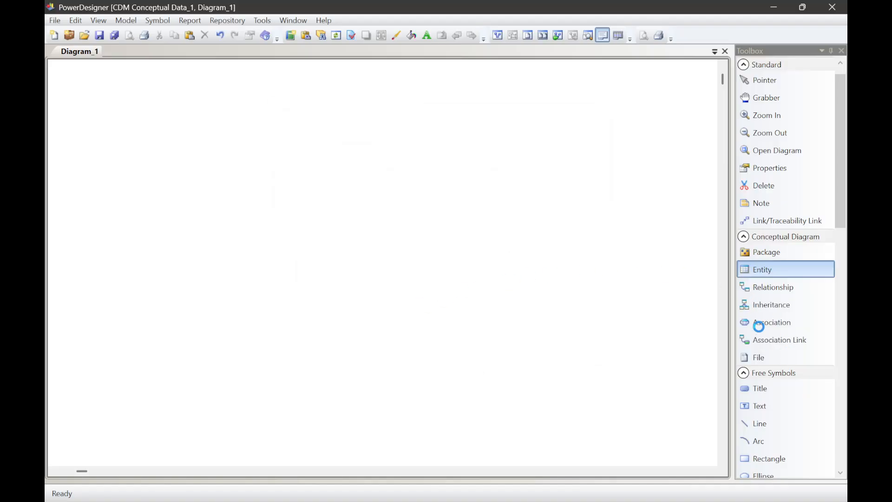
Step: Switch to the browser and examine Example 1's public library notes in ER_solution Extract[1-2].pdf to identify the entities
key("alt+Tab")
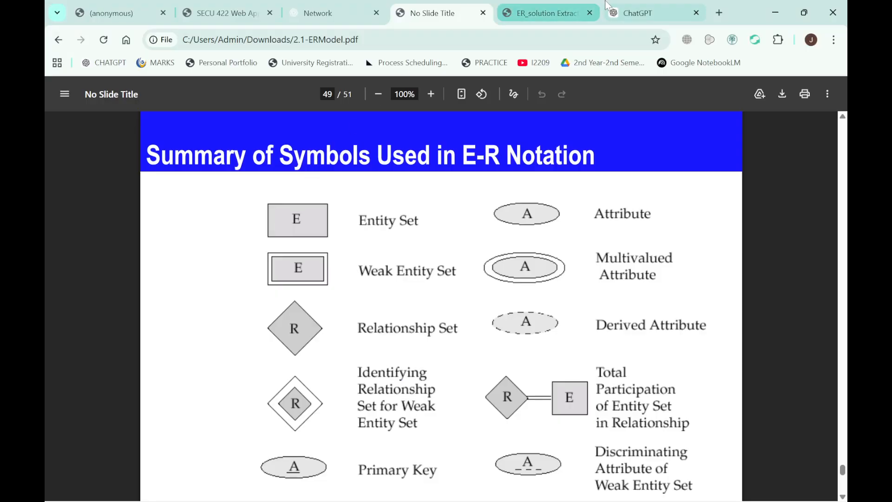
left_click(547, 3)
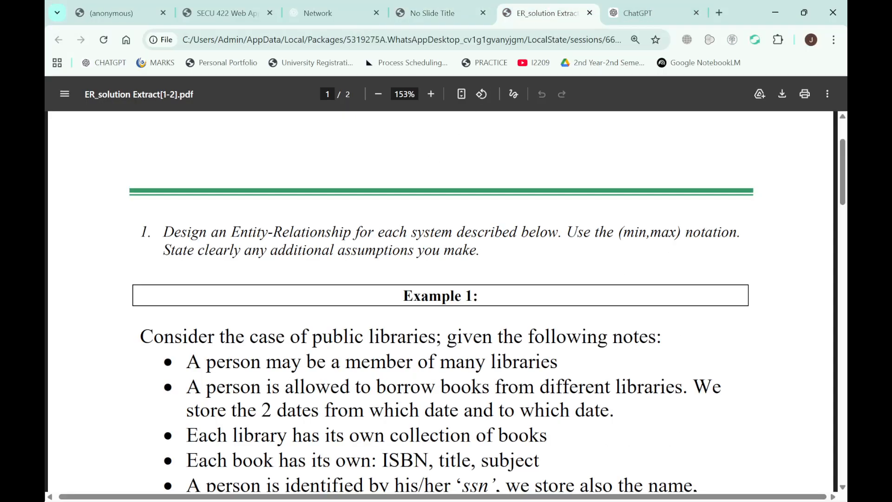
scroll(441, 302, "down", 2)
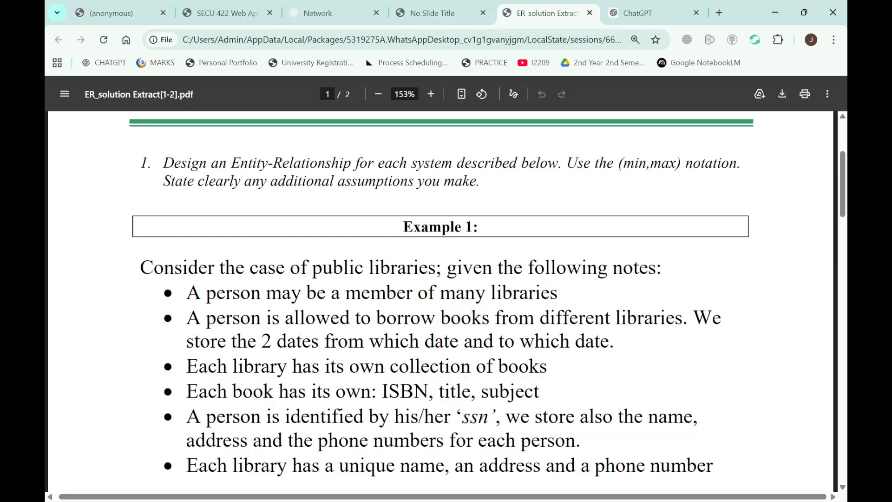
left_click_drag(206, 294, 261, 294)
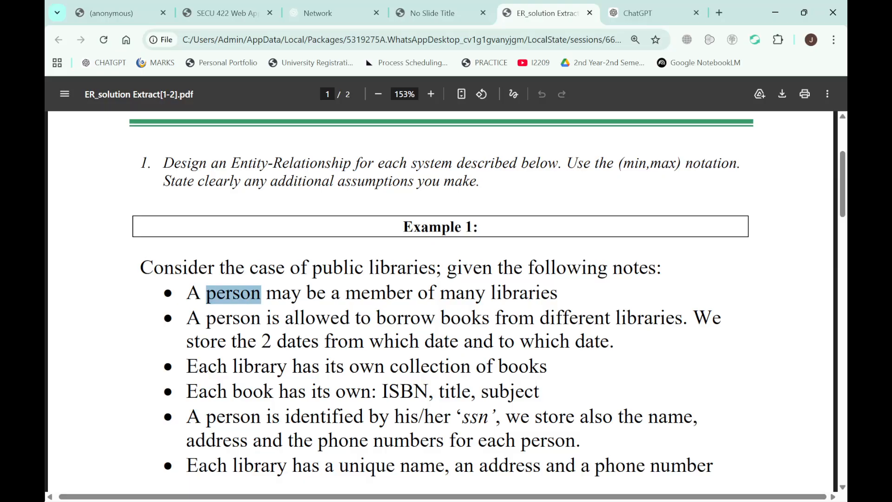
left_click_drag(491, 294, 563, 294)
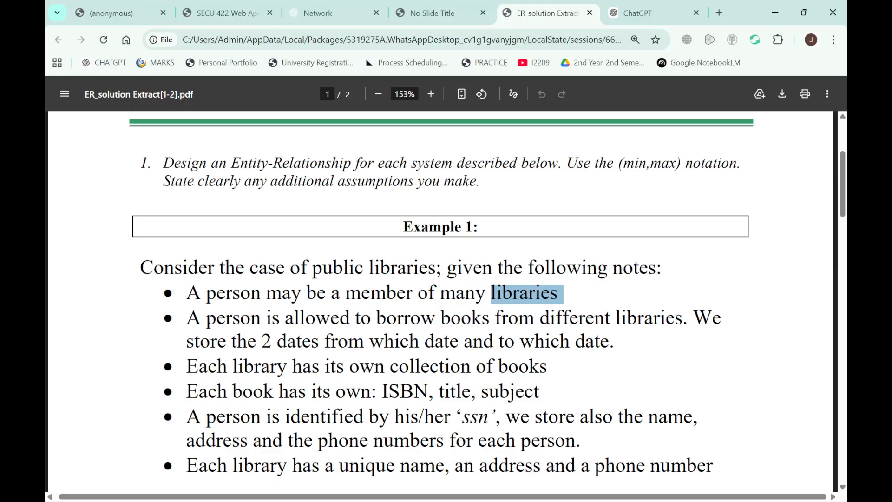
Step: Return to PowerDesigner and place three entities in a triangle: upper middle, lower left and lower right of the diagram
key("alt+Tab")
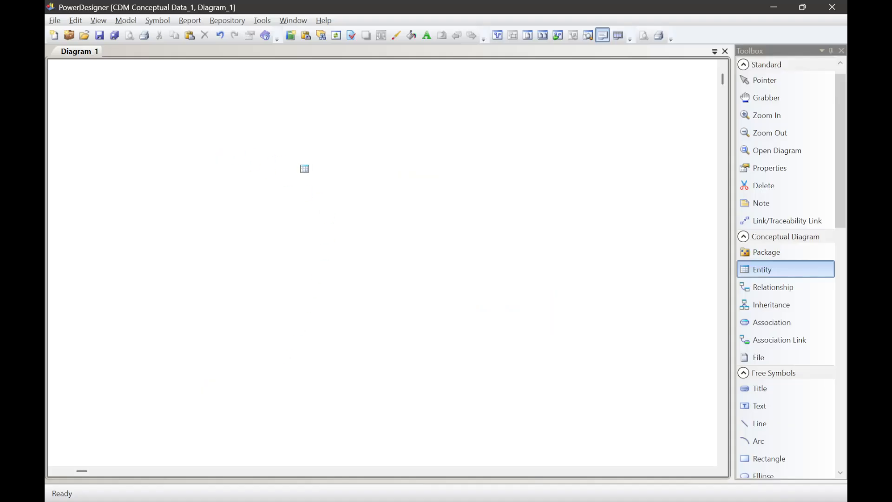
left_click(341, 136)
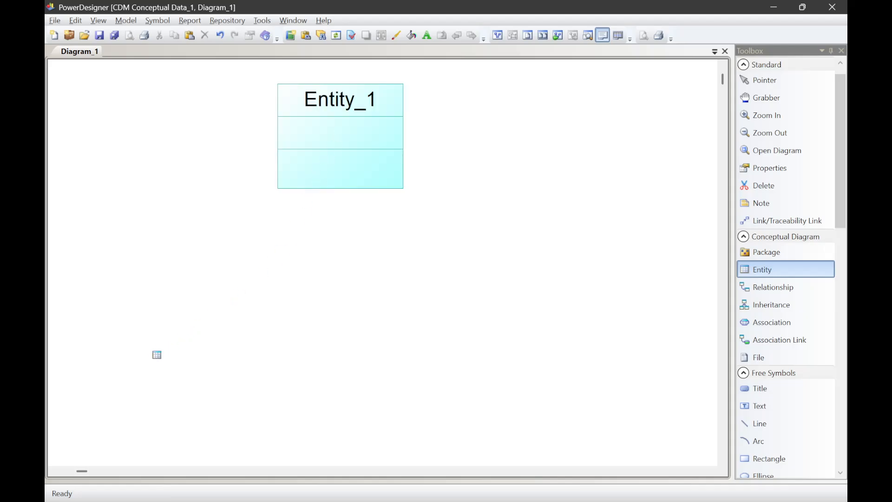
left_click(124, 399)
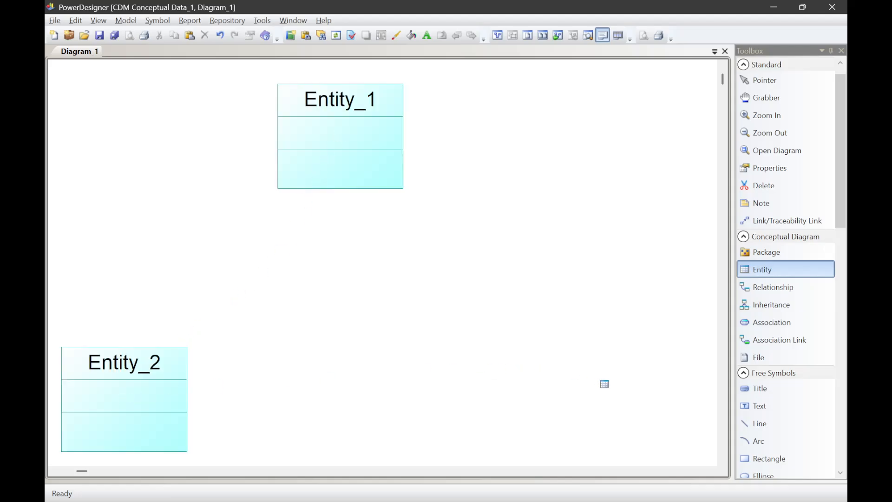
left_click(604, 384)
left_click(767, 81)
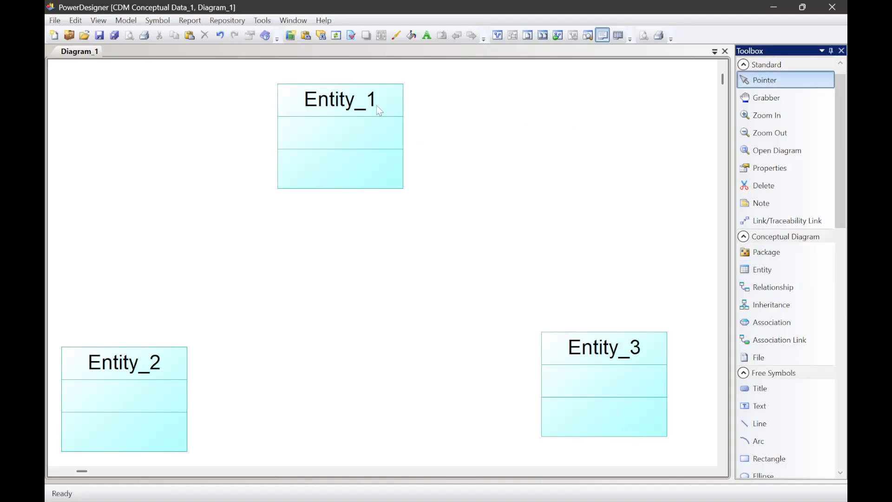
Step: Rename the upper entity, Entity_1, as PERSON
double_click(380, 111)
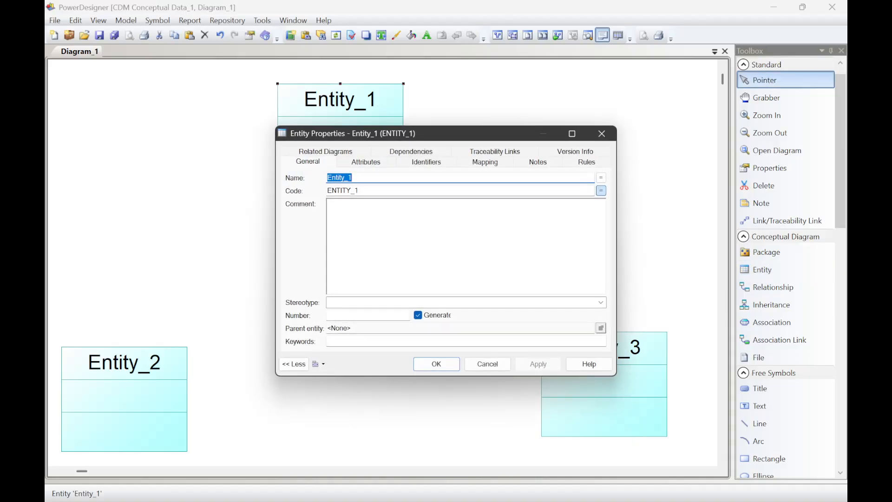
type("PER")
key("Tab")
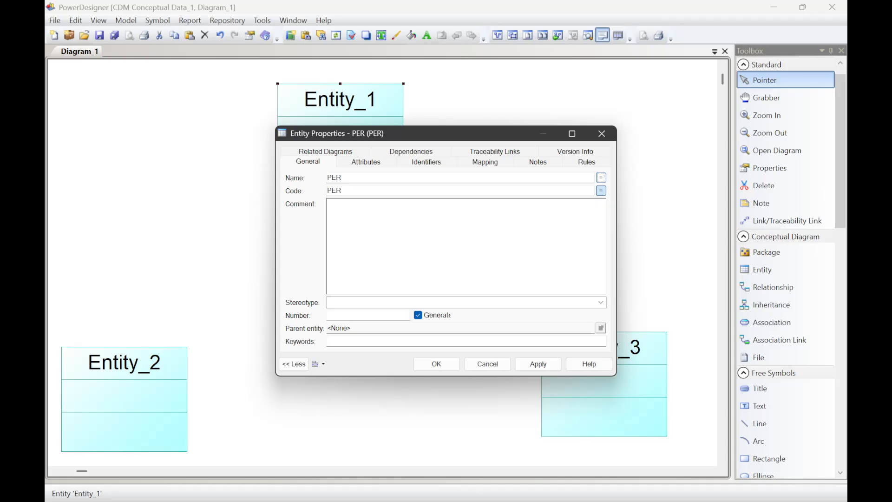
left_click(389, 178)
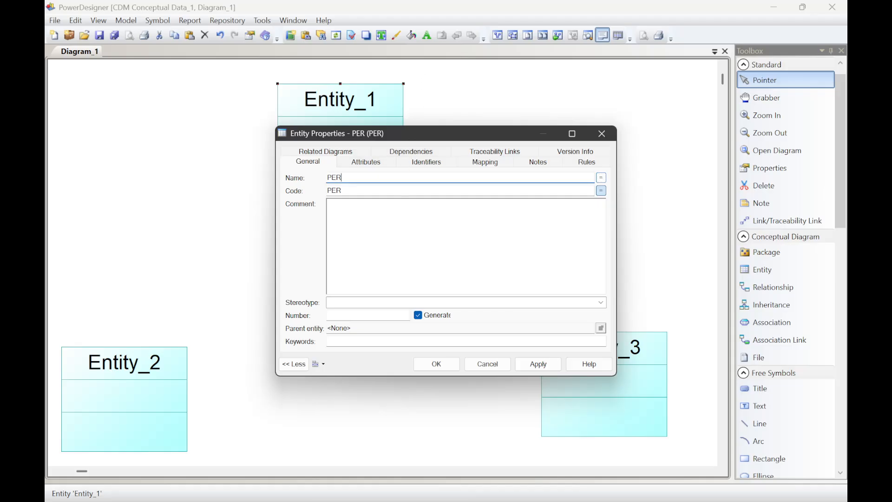
type("SON")
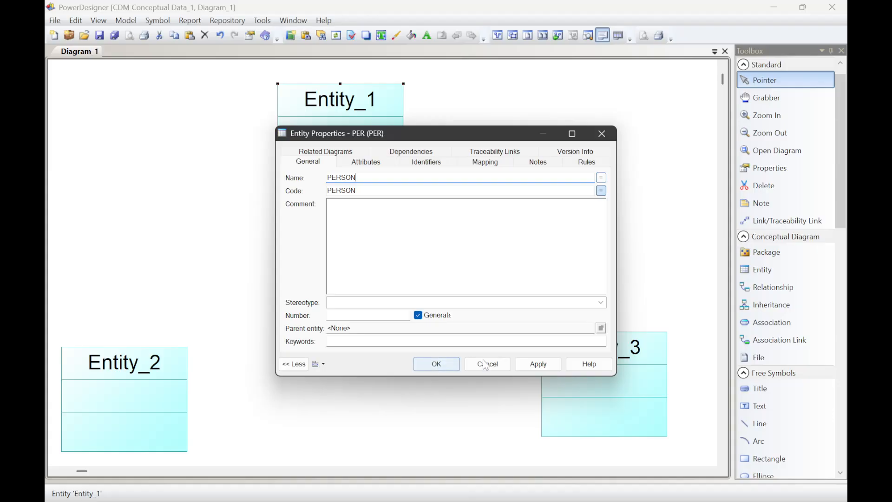
left_click(537, 366)
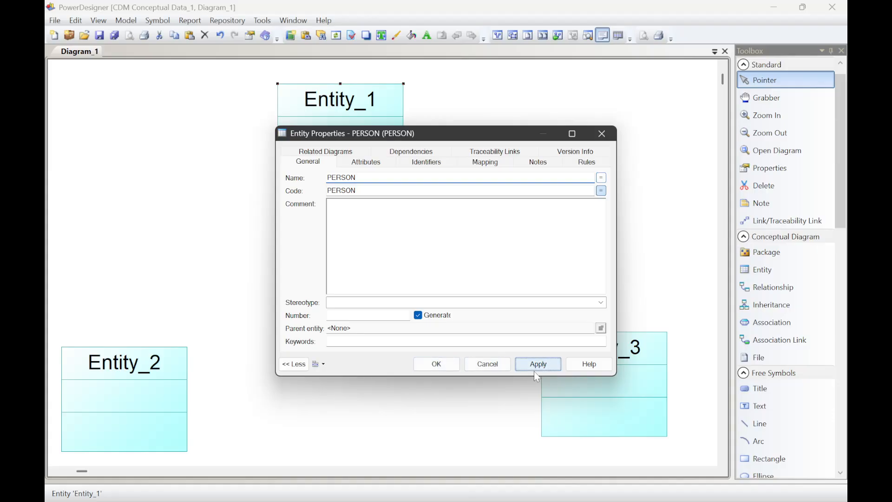
left_click(436, 364)
Step: Rename the lower-right entity, Entity_3, as BOOK
double_click(633, 356)
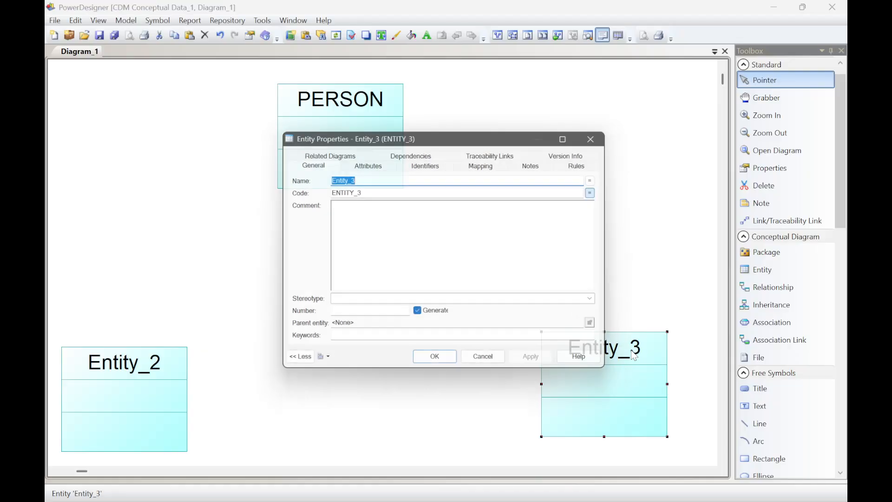
type("BOOL")
key("BackSpace")
type("K")
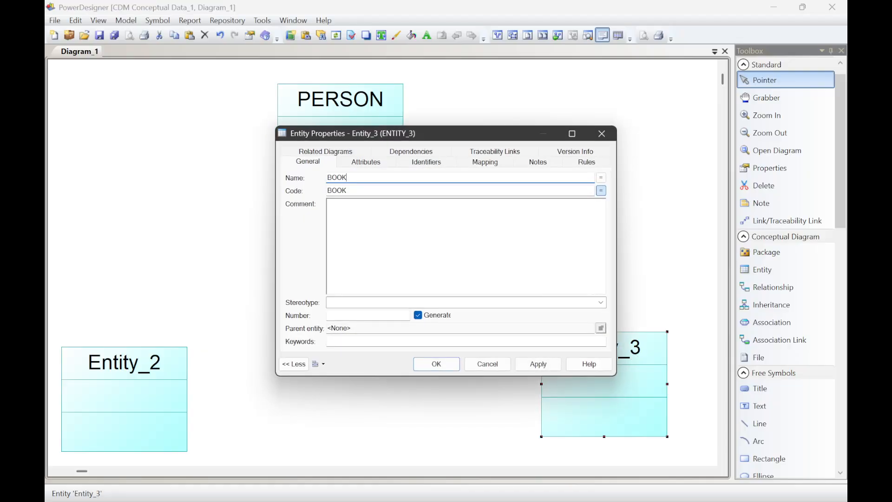
key("Return")
Step: Rename the lower-left entity, Entity_2, as LIBRARY
double_click(163, 381)
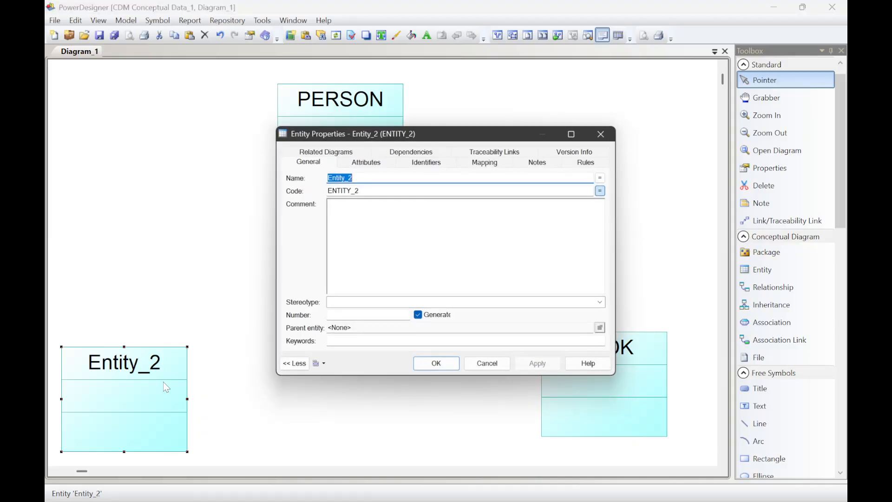
type("LIBRARU")
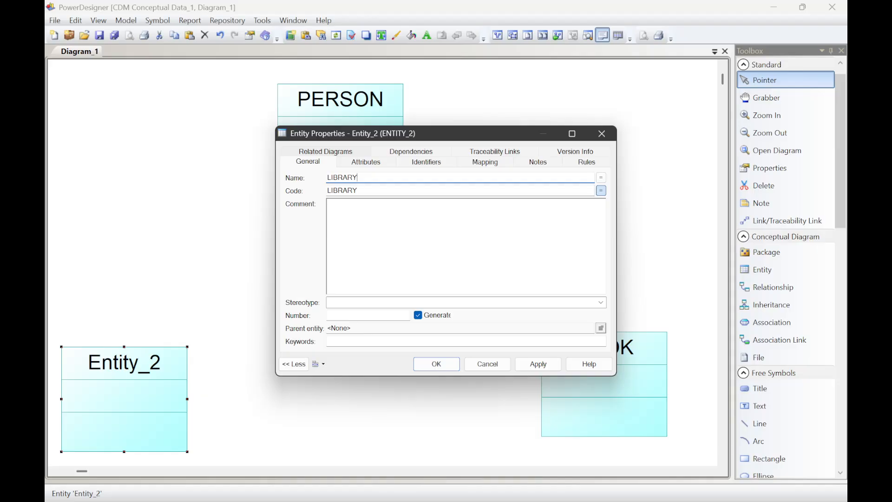
key("Return")
Step: Check the person details in the browser's exercise PDF, and add an attribute named SSN to the PERSON entity in PowerDesigner
key("alt+Tab")
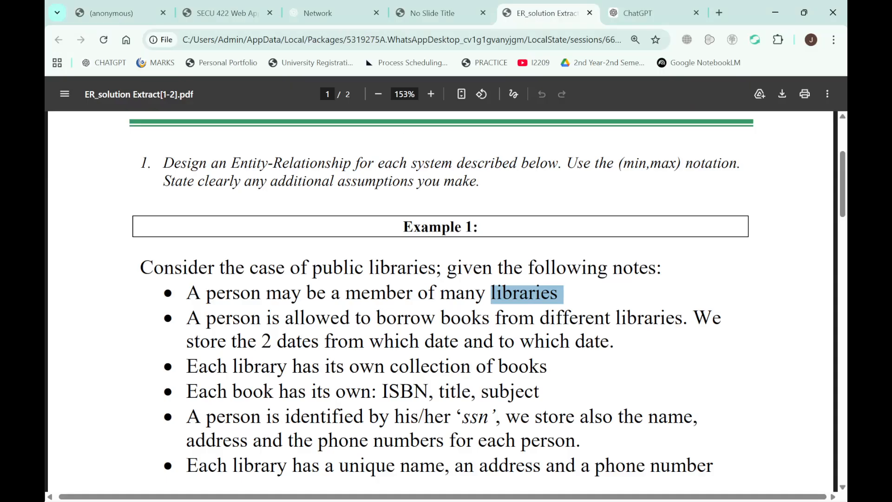
scroll(441, 297, "down", 1)
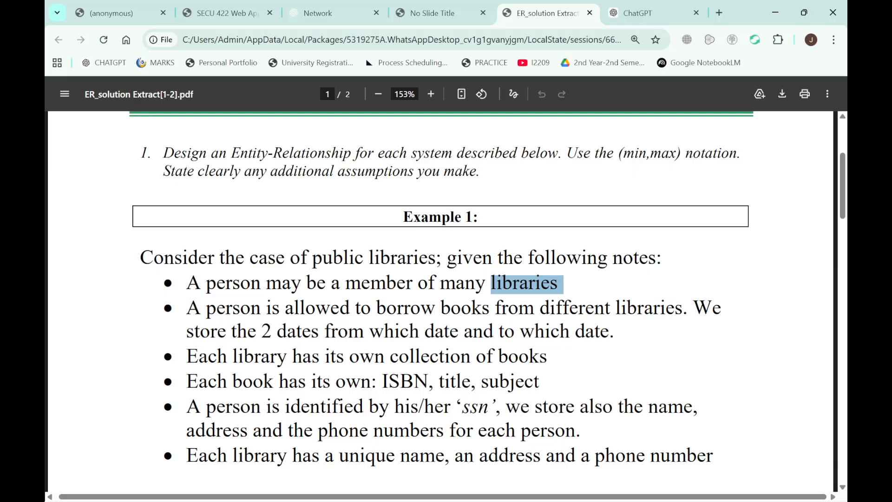
key("alt+Tab")
double_click(301, 128)
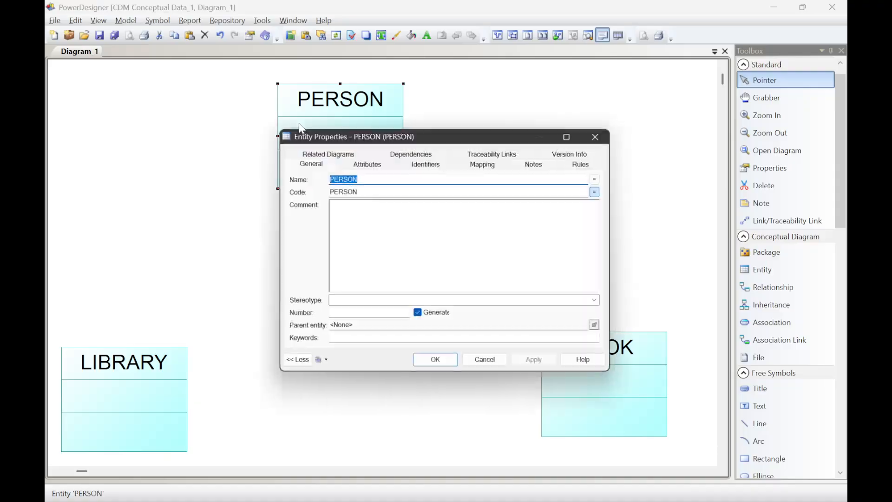
left_click(382, 162)
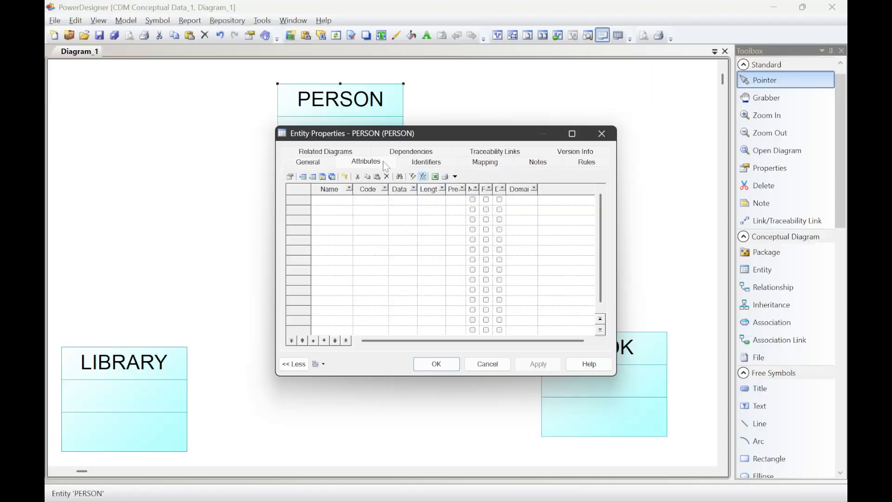
left_click(334, 208)
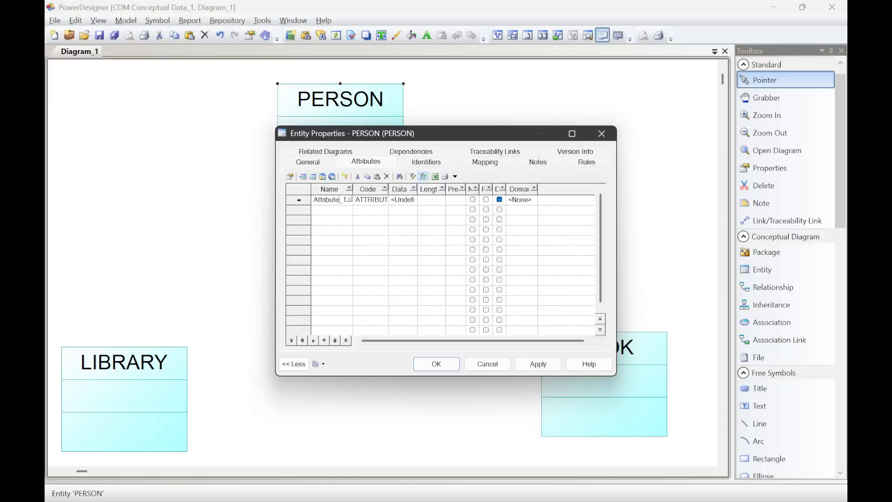
double_click(340, 199)
left_click(339, 199)
double_click(339, 199)
type("SSN")
Step: Add a second attribute named NAME to the PERSON entity, rechecking the exercise PDF, and save the entity's properties
left_click(335, 210)
key("alt+Tab")
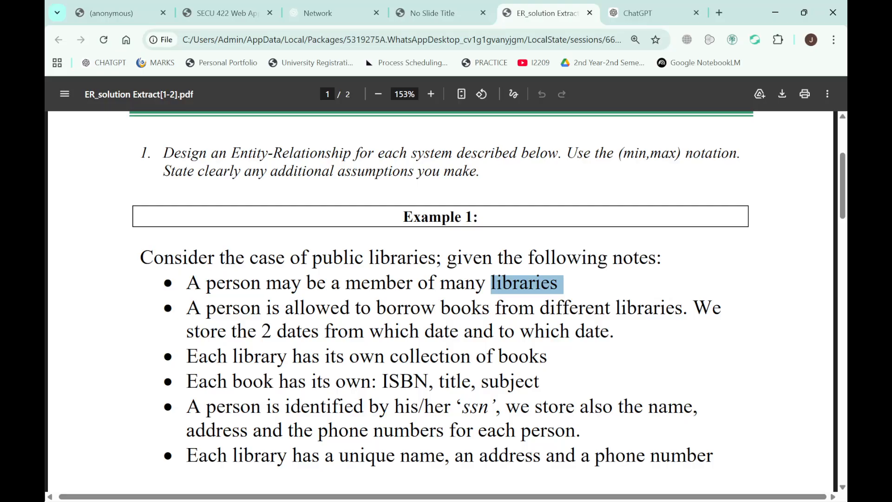
key("alt+Tab")
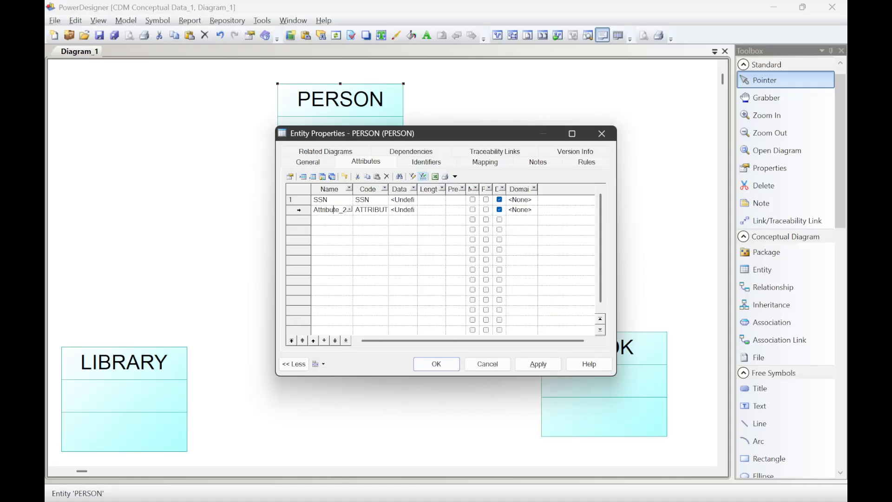
double_click(333, 210)
type("NAME")
key("Return")
Step: Reopen the PERSON entity's attribute list and add a third attribute named ADDRESS
double_click(343, 160)
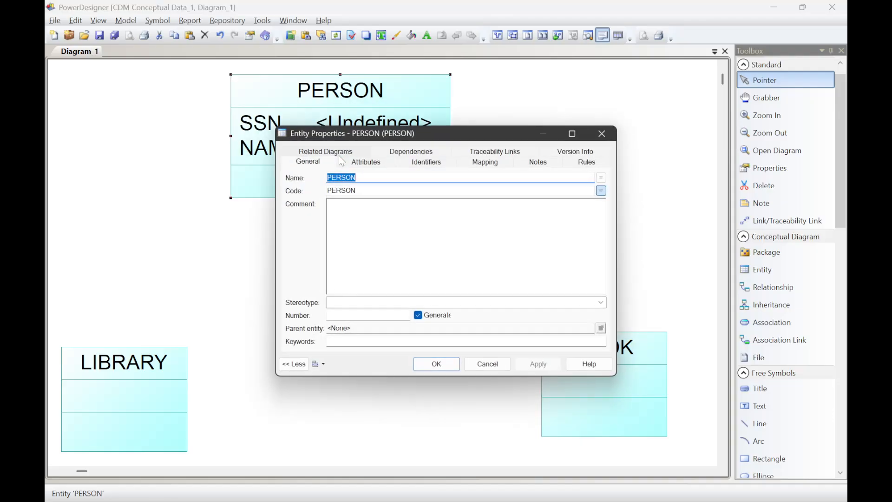
left_click(367, 165)
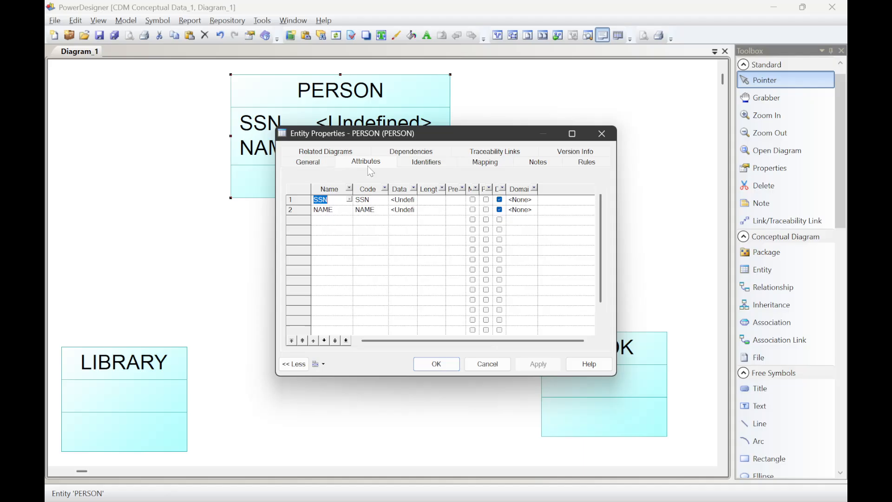
left_click(336, 220)
double_click(332, 219)
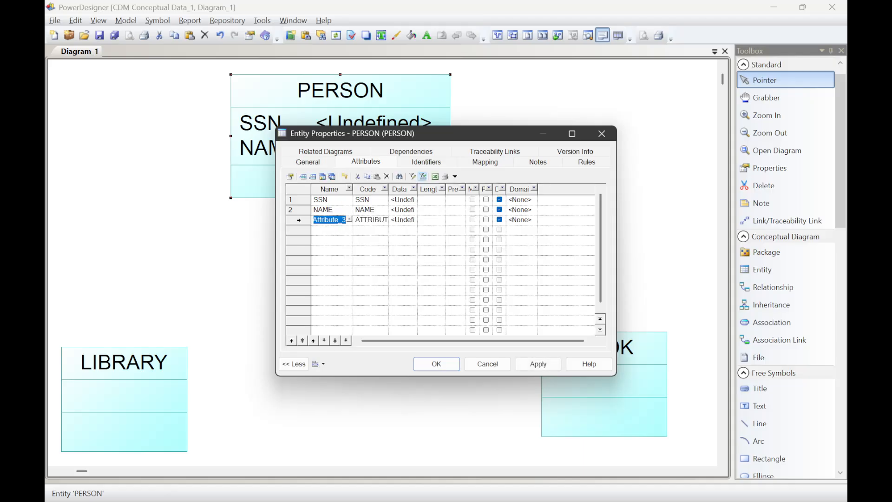
type("ADDRESS")
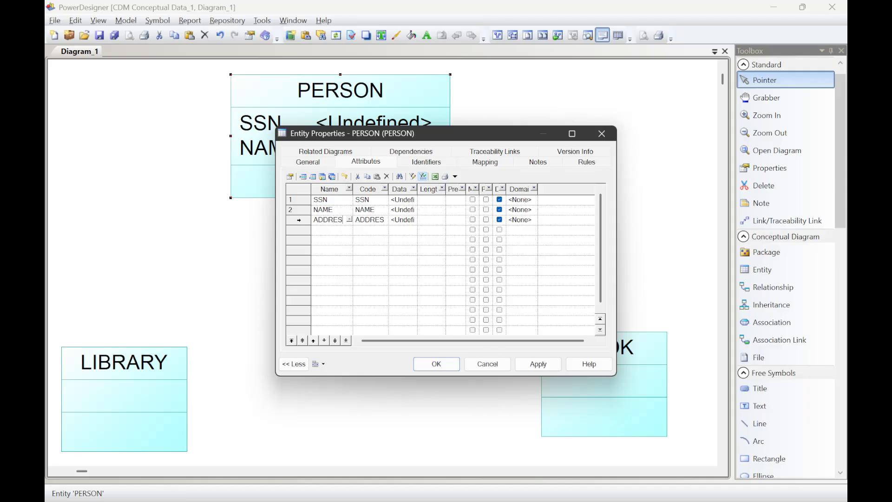
Step: Add a fourth attribute named PHONE NUMBER to the PERSON entity
double_click(333, 229)
type("PHON")
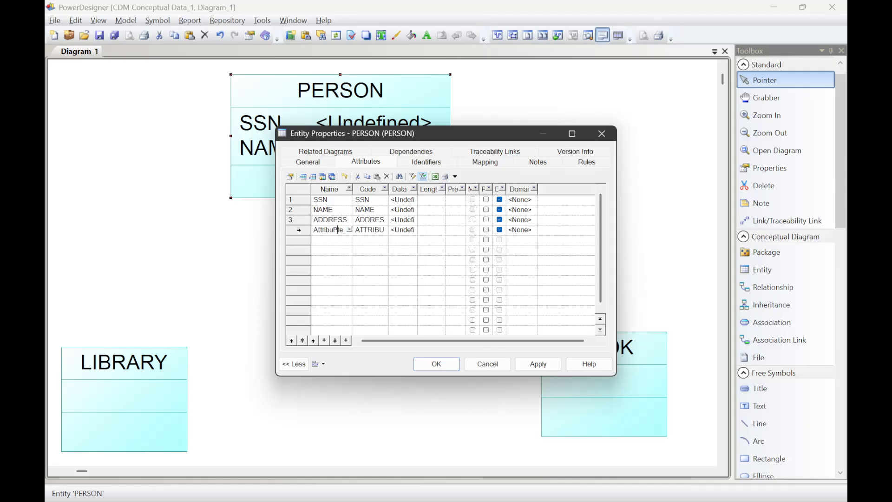
key("BackSpace")
key("BackSpace")
key("BackSpace")
key("BackSpace")
key("BackSpace")
key("BackSpace")
key("BackSpace")
key("BackSpace")
key("BackSpace")
key("BackSpace")
key("BackSpace")
left_click(333, 228)
key("BackSpace")
key("BackSpace")
key("BackSpace")
type("PHOE")
key("BackSpace")
type("NE NUMBER")
left_click(413, 188)
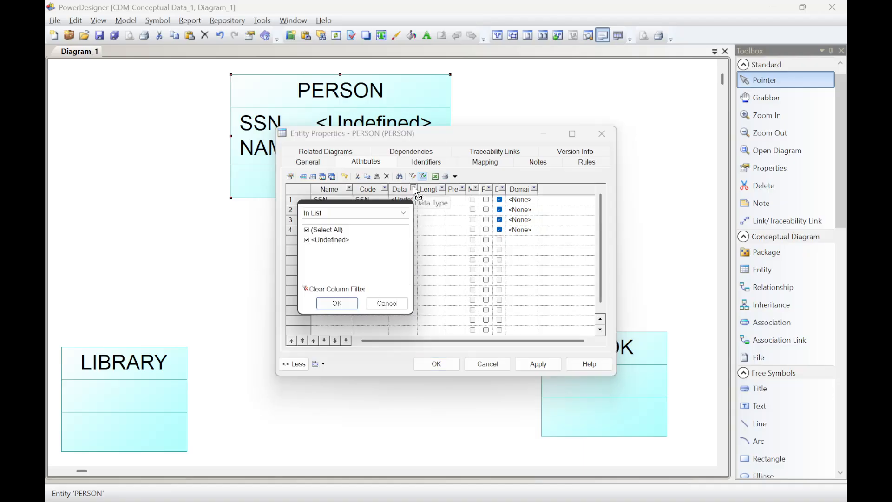
left_click(439, 222)
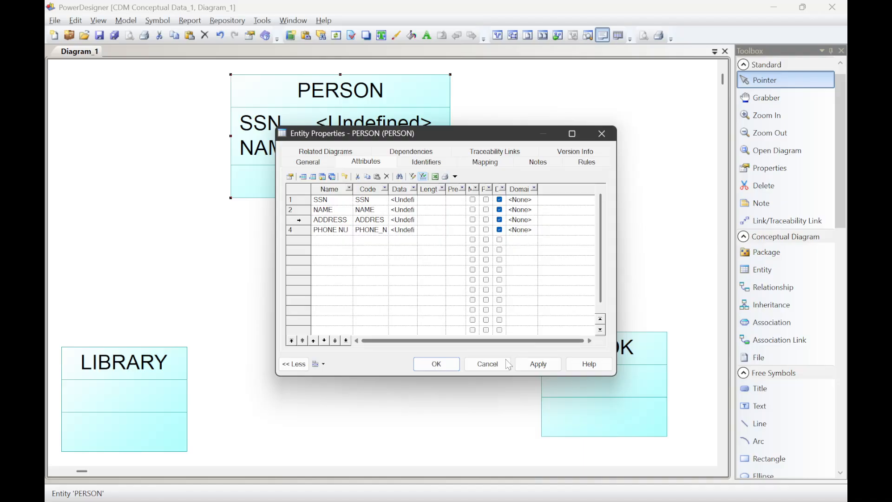
Step: Apply the new ADDRESS and PHONE NUMBER attributes to the PERSON entity and close its properties
left_click(532, 366)
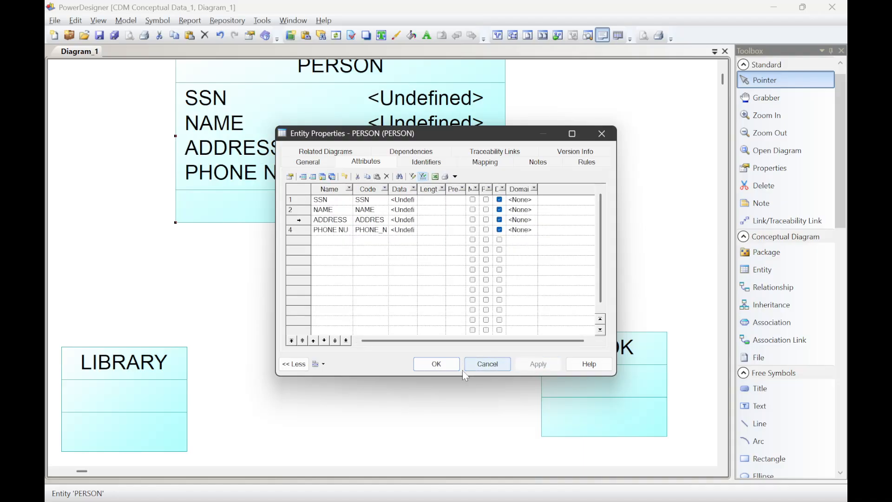
left_click(436, 364)
scroll(450, 283, "up", 2)
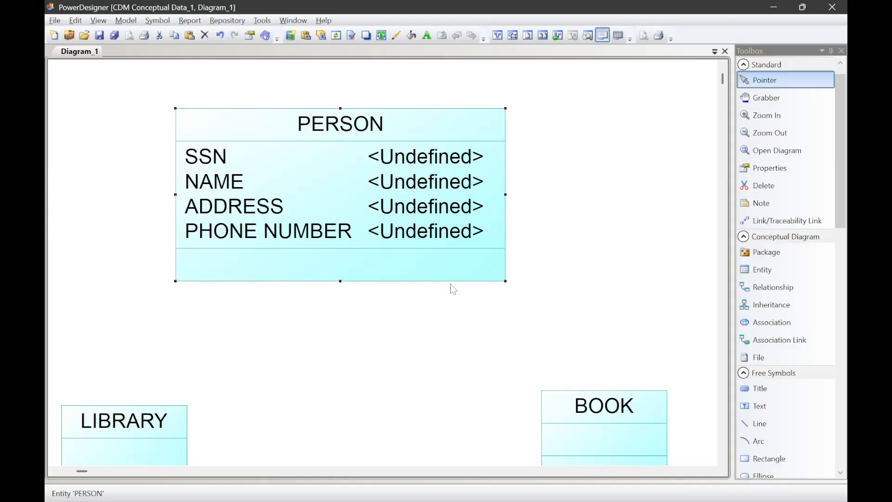
scroll(450, 284, "up", 3)
scroll(450, 285, "down", 3)
scroll(450, 285, "up", 2)
scroll(450, 285, "down", 2)
scroll(450, 284, "down", 1)
Step: Switch to the browser and review the E-R notation symbol summary and alternative notations in the 2.1-ERModel.pdf slides
key("alt+Tab")
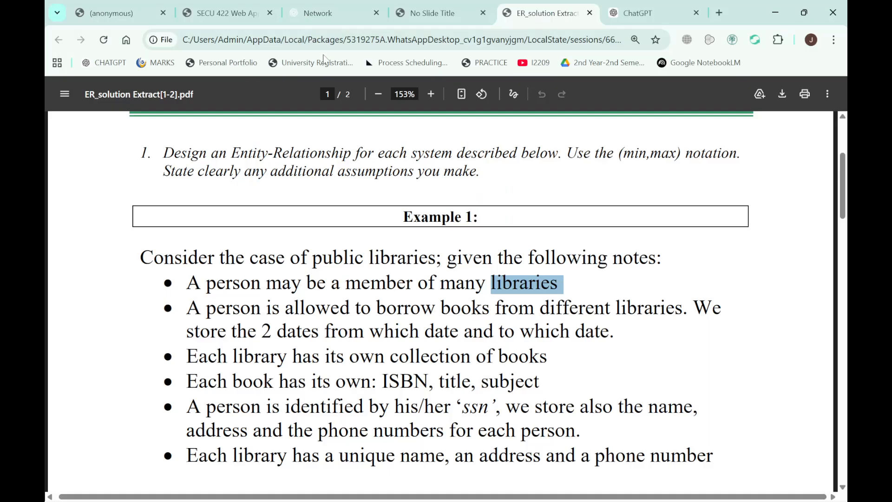
left_click(320, 13)
left_click(416, 6)
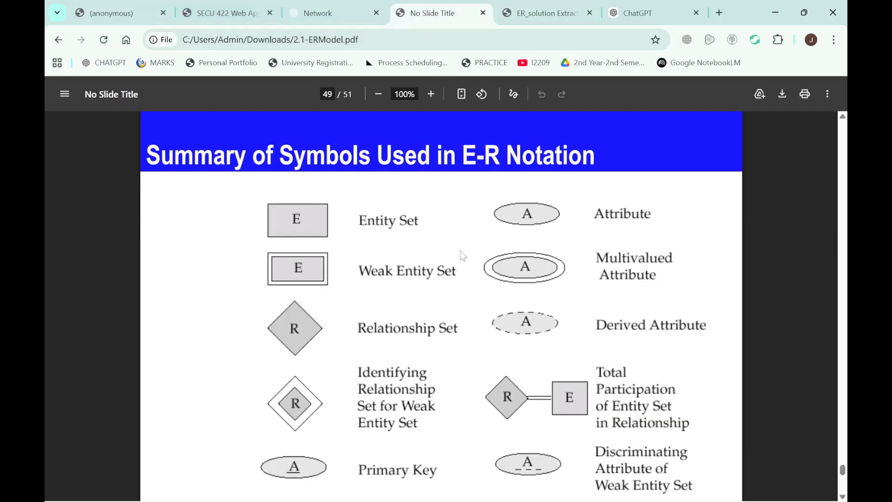
scroll(453, 249, "down", 1)
scroll(369, 329, "down", 5)
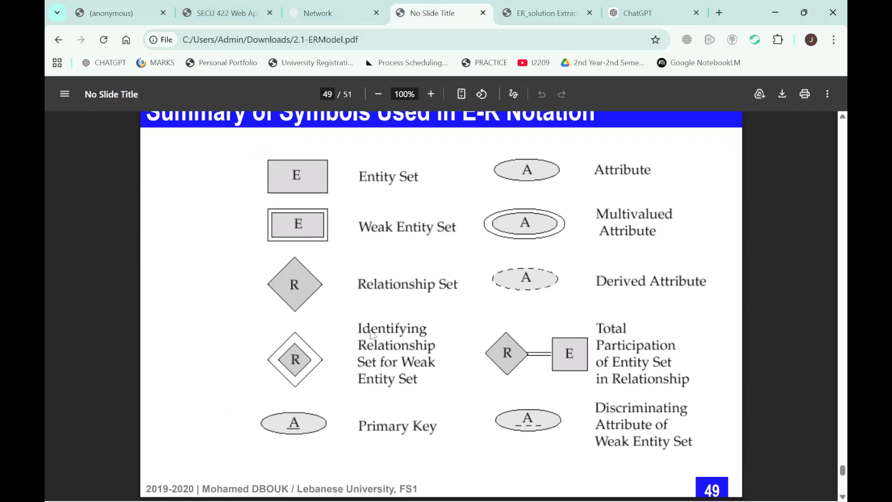
scroll(370, 330, "down", 4)
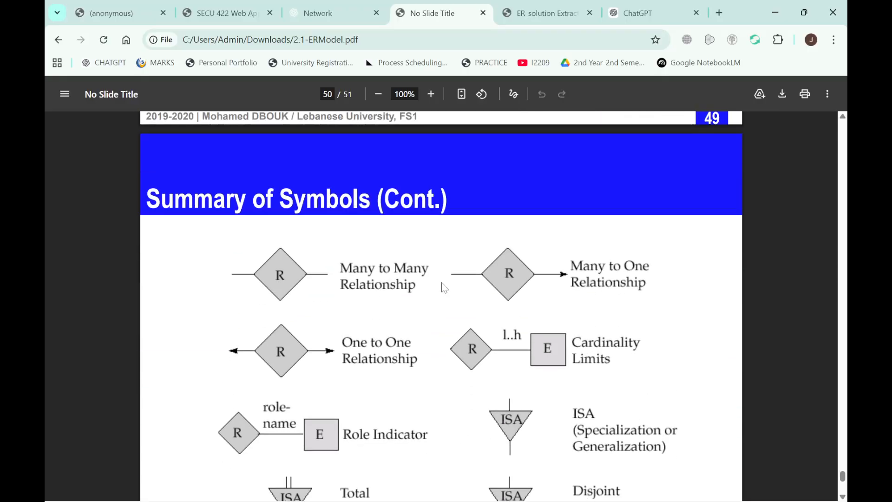
scroll(337, 383, "down", 15)
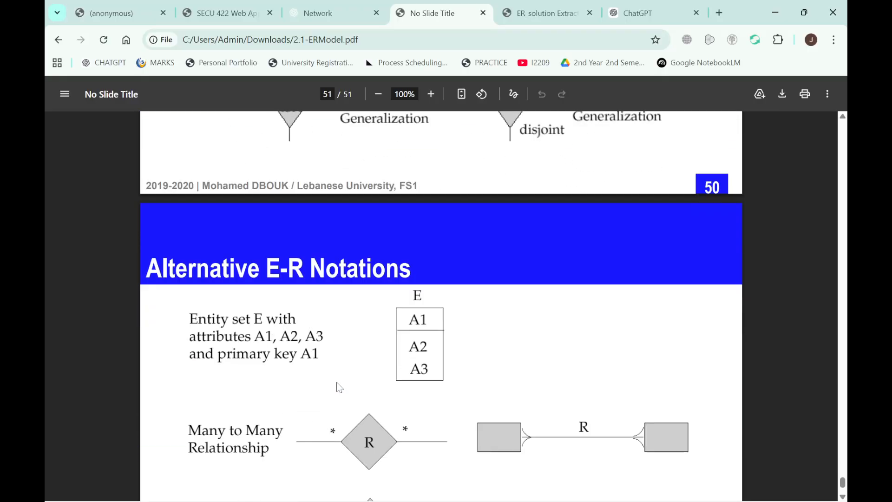
scroll(337, 384, "up", 20)
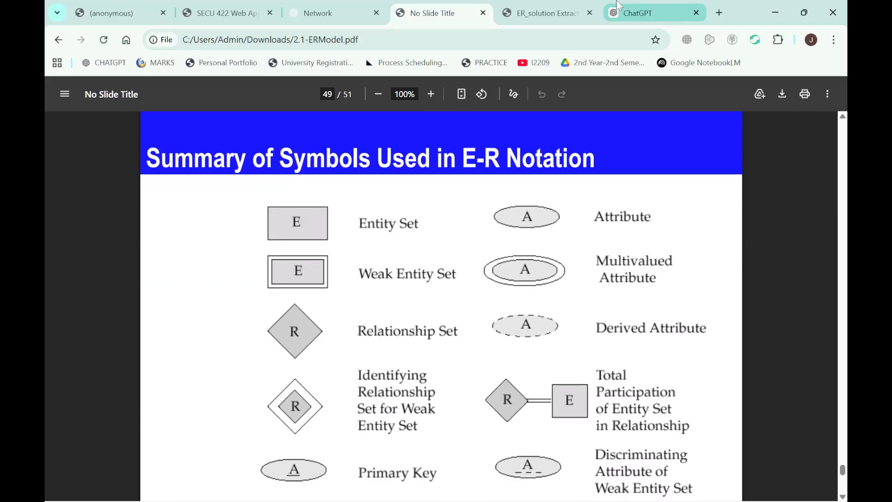
Step: Examine how attributes are drawn in the exercise PDF's solution diagram and reread the notes above it
left_click(618, 12)
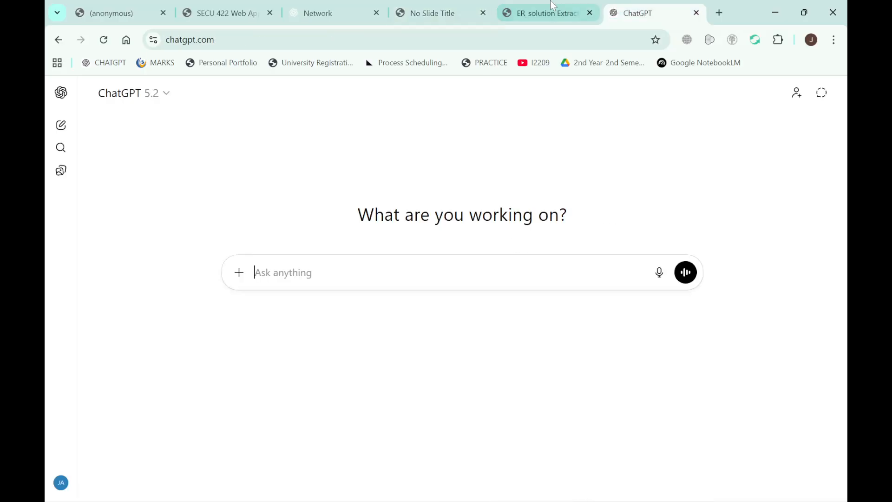
left_click(541, 12)
scroll(446, 302, "down", 7)
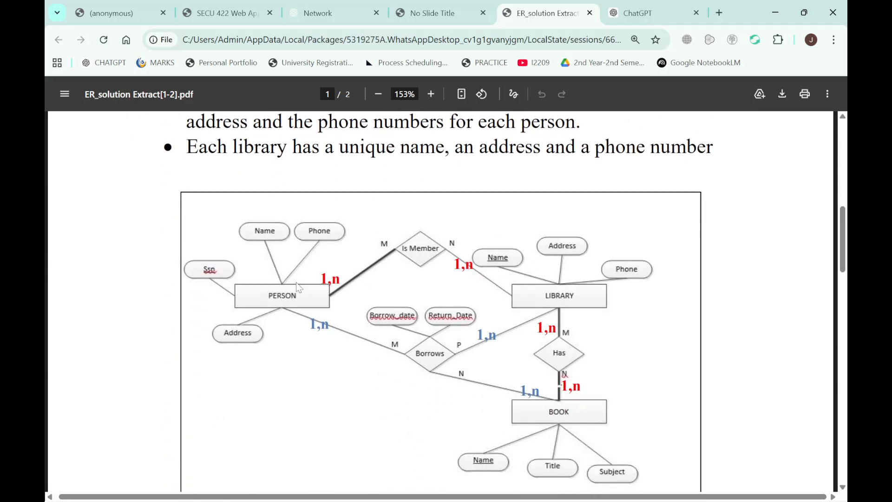
scroll(300, 251, "up", 2)
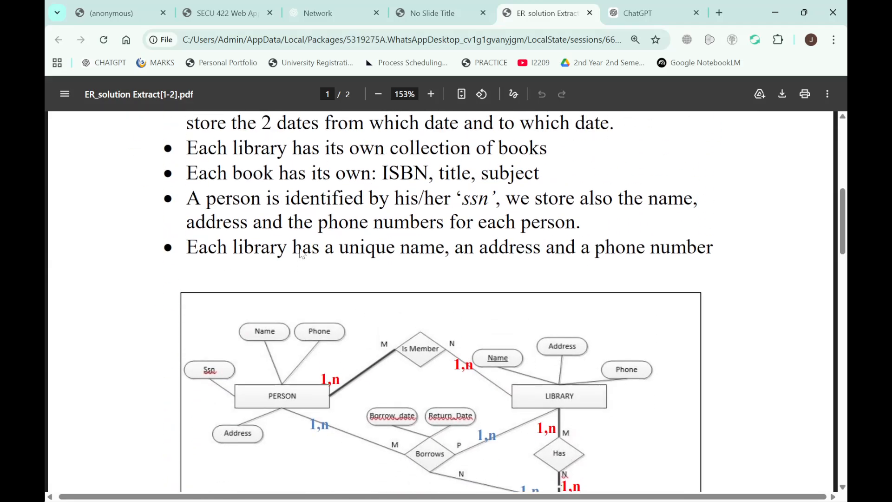
scroll(300, 252, "up", 3)
Step: Return to PowerDesigner, delete all attributes from the PERSON entity, and confirm its properties
key("alt+Tab")
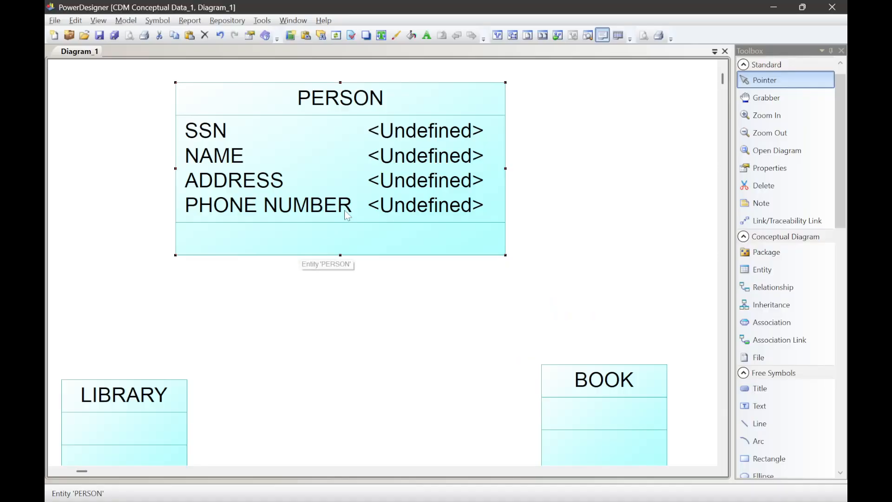
double_click(381, 218)
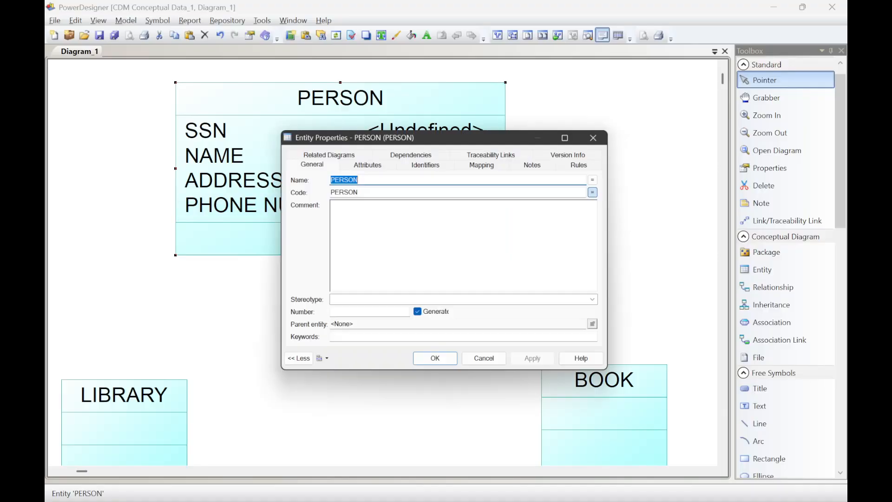
left_click(367, 165)
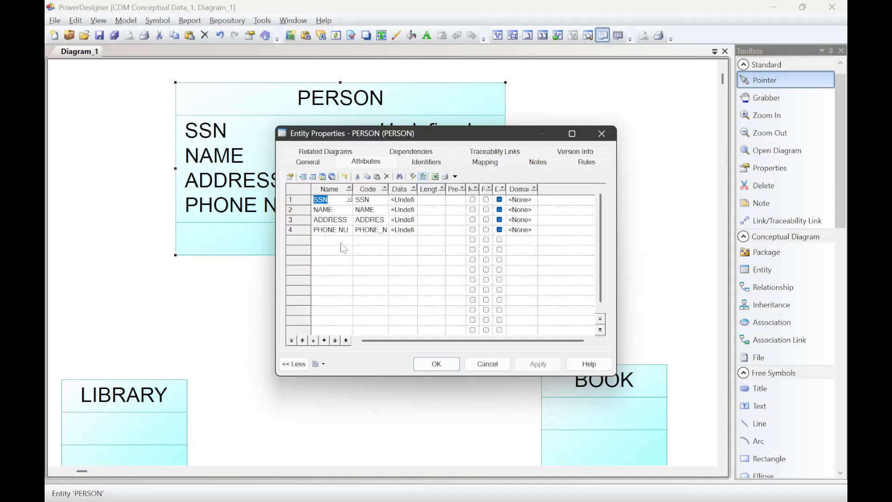
left_click(341, 243)
left_click(330, 204)
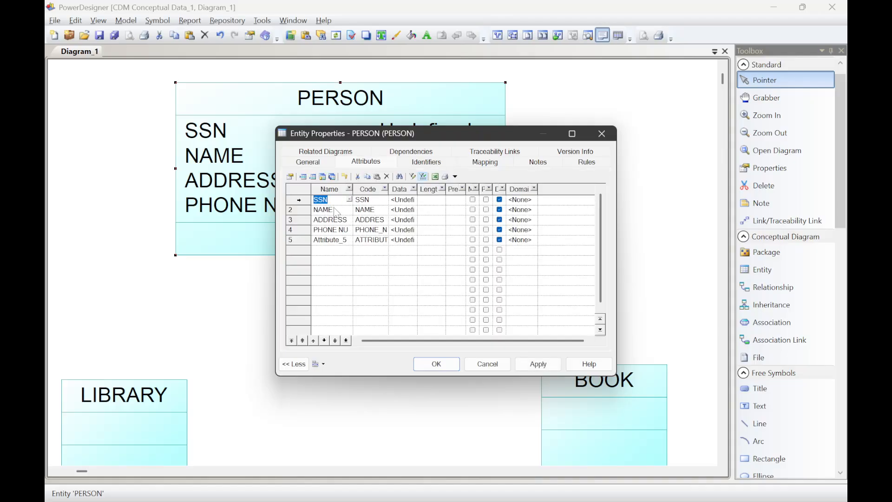
left_click(298, 190)
key("Delete")
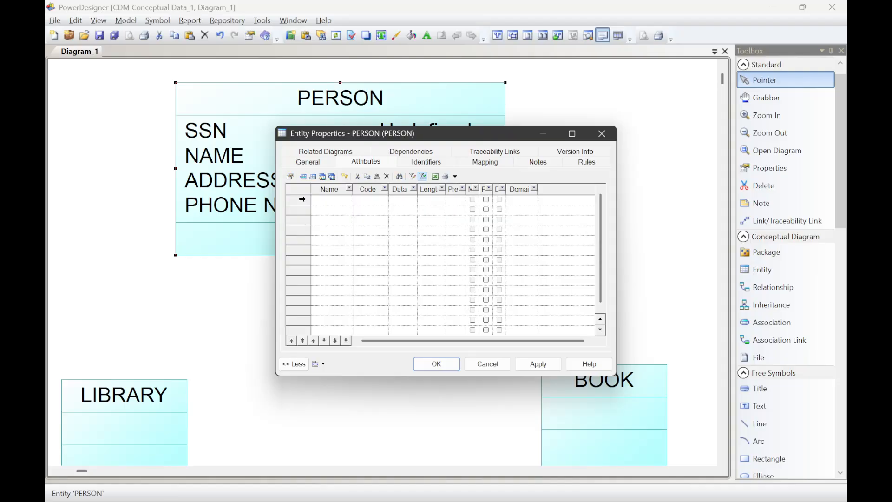
left_click(441, 365)
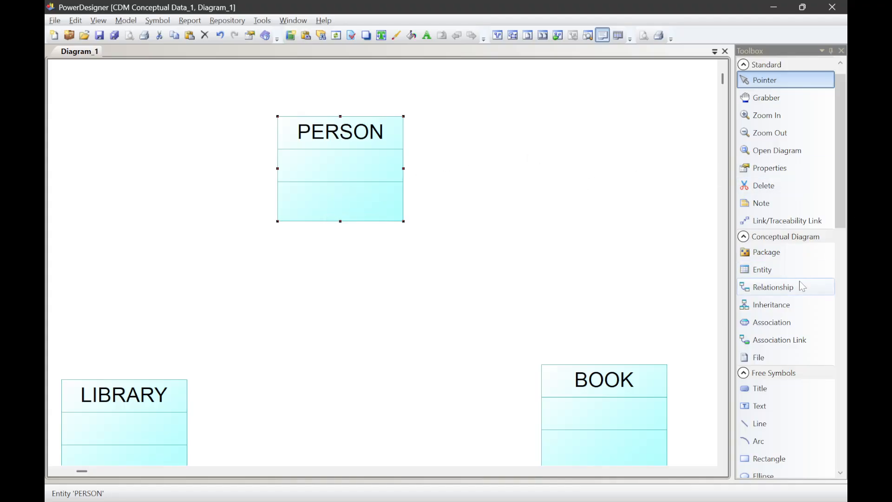
left_click(789, 341)
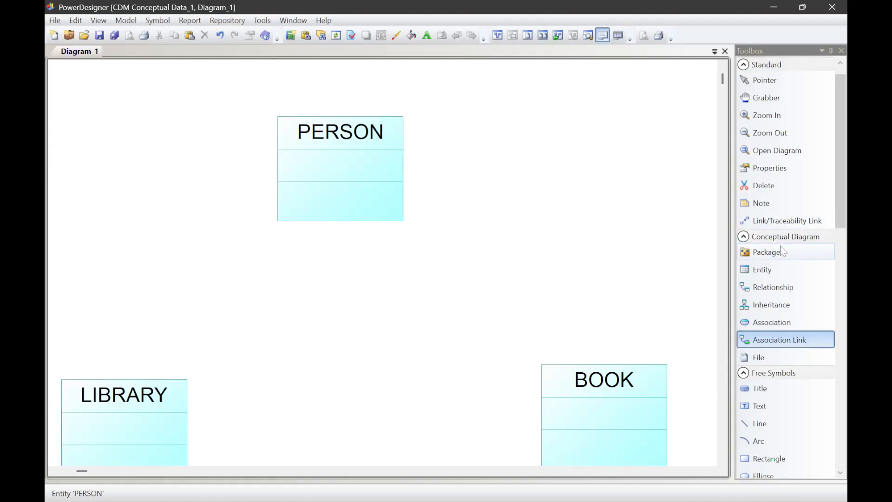
left_click(773, 268)
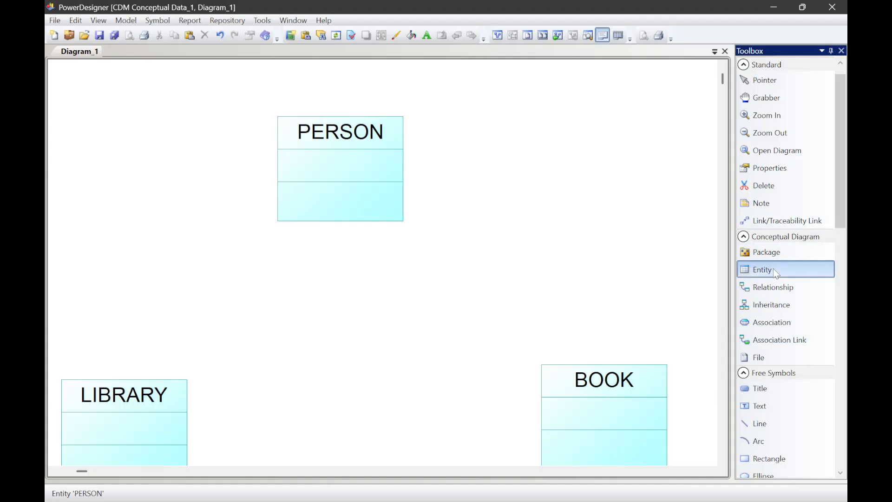
left_click(764, 80)
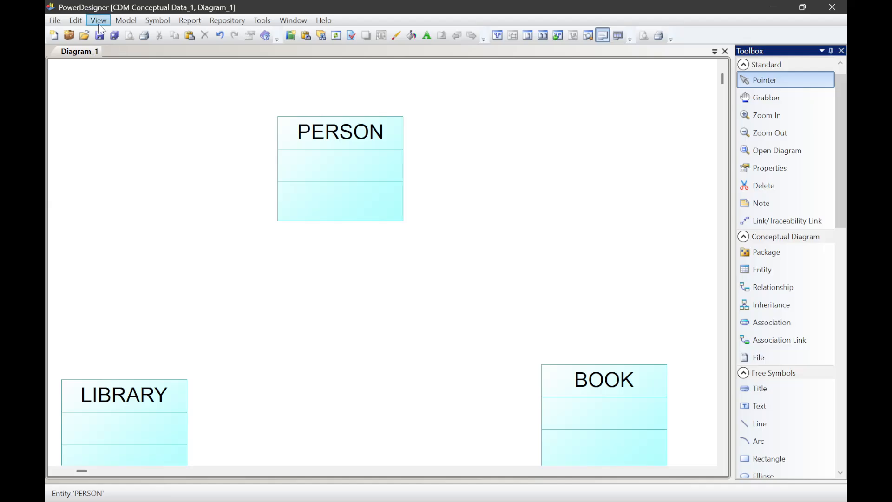
left_click(270, 21)
left_click(227, 115)
Step: Switch to ChatGPT in the browser and ask "IN powerdesigner 16, how do i insert an oval rectangle shape to represent attributes"
key("alt+Tab")
key("ctrl+Tab")
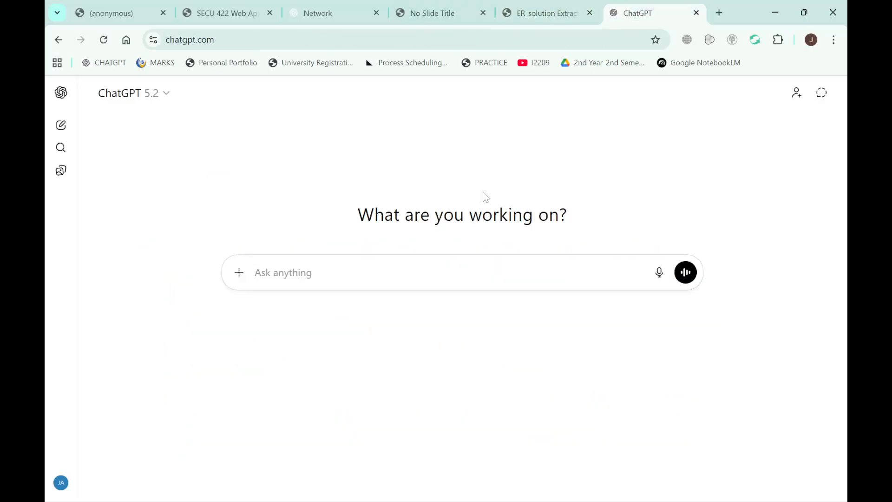
type("IN powerdesigner ")
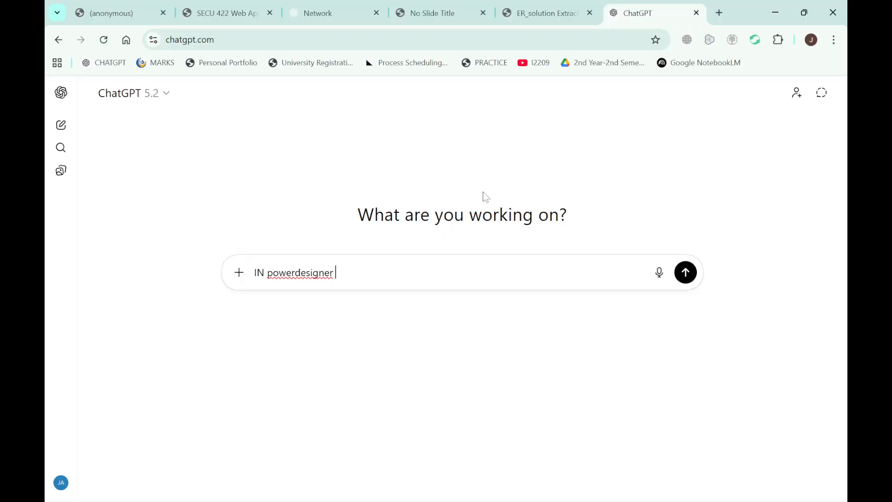
type("16, how o do i insert an ov")
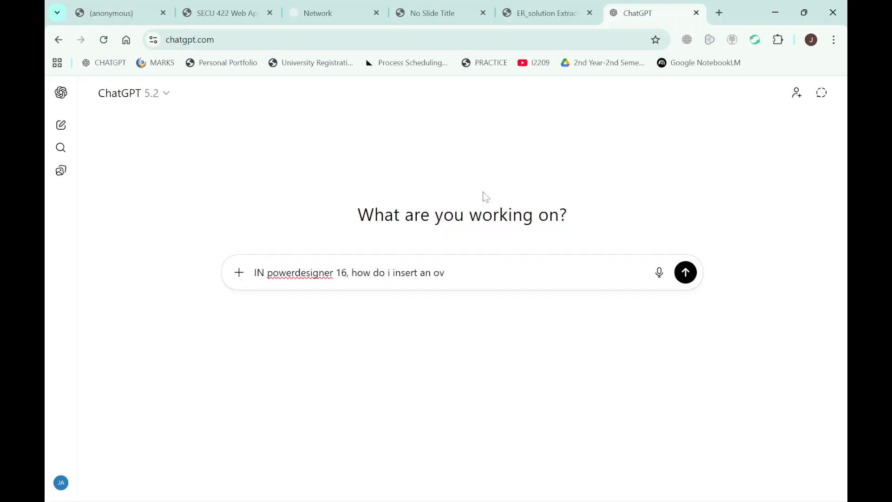
type("ll rectn")
type("g")
type("ngle shap")
type("e to repres")
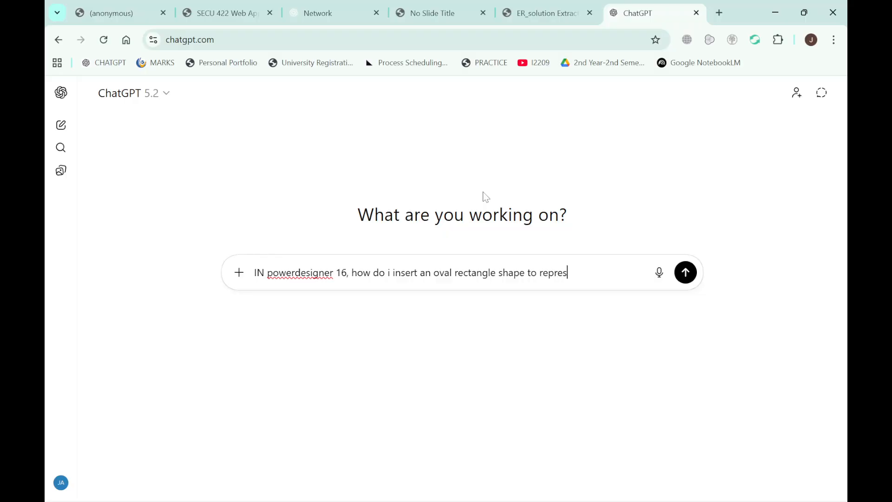
type("ent attributre")
key("BackSpace")
key("BackSpace")
type("es")
key("Return")
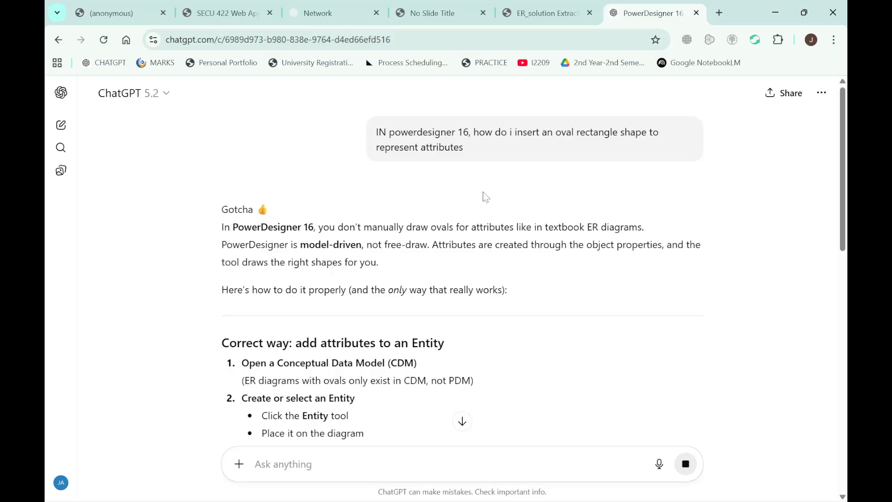
Step: Read ChatGPT's answer on representing attributes in PowerDesigner, including its sections on drawn ovals and common mistakes
scroll(483, 195, "down", 2)
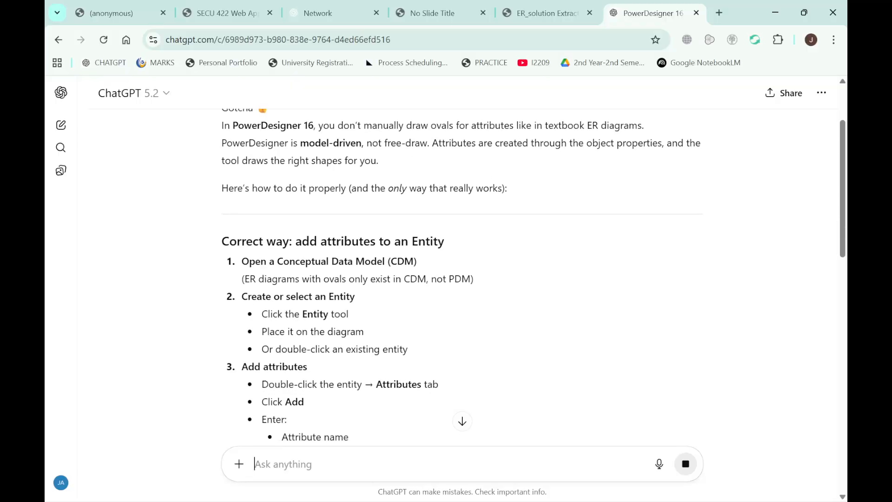
scroll(483, 279, "down", 2)
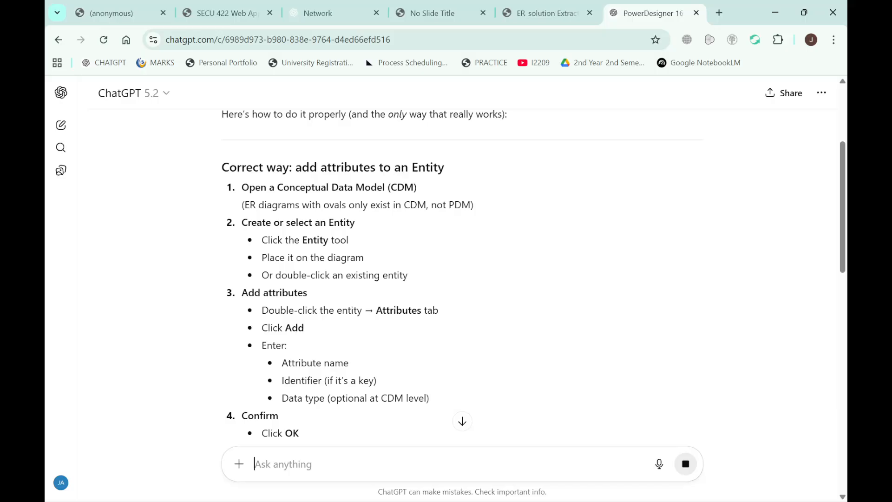
scroll(355, 344, "down", 2)
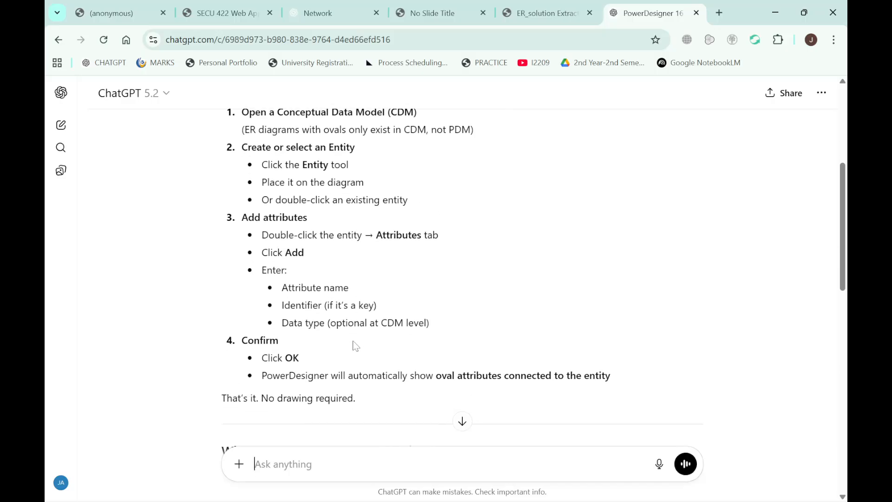
scroll(354, 345, "down", 3)
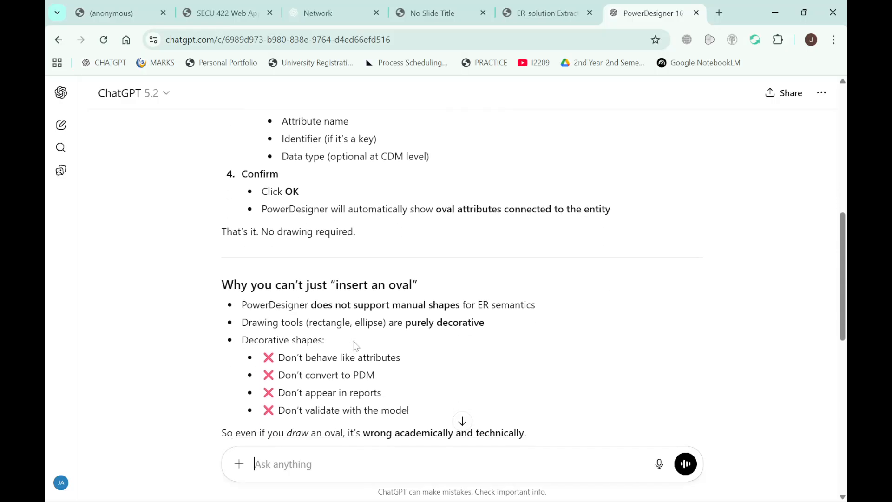
scroll(354, 345, "down", 1)
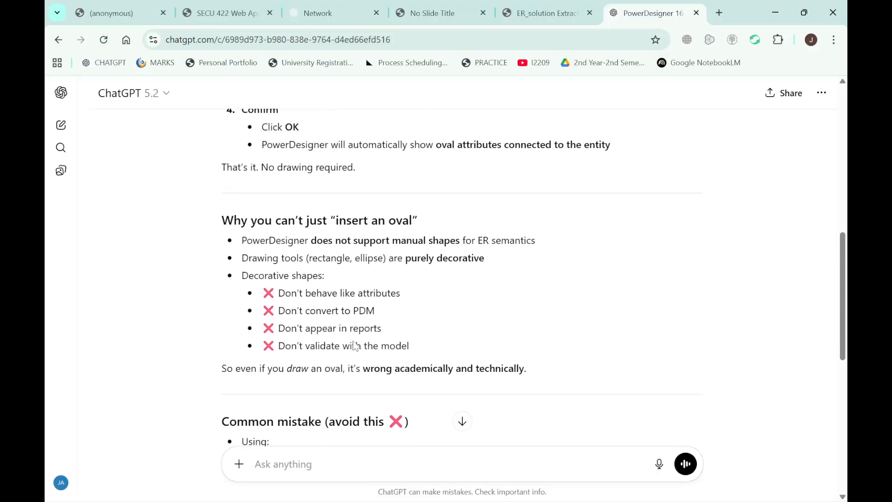
scroll(354, 345, "down", 3)
key("alt+Tab")
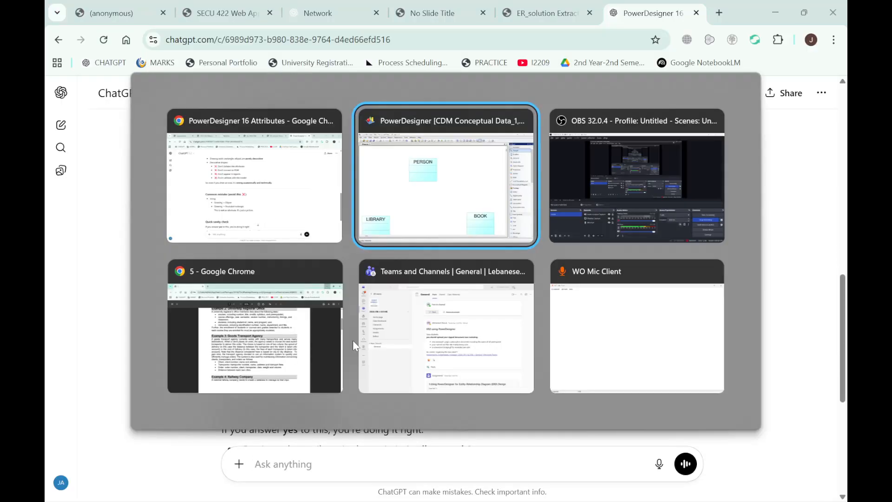
key("alt+Tab")
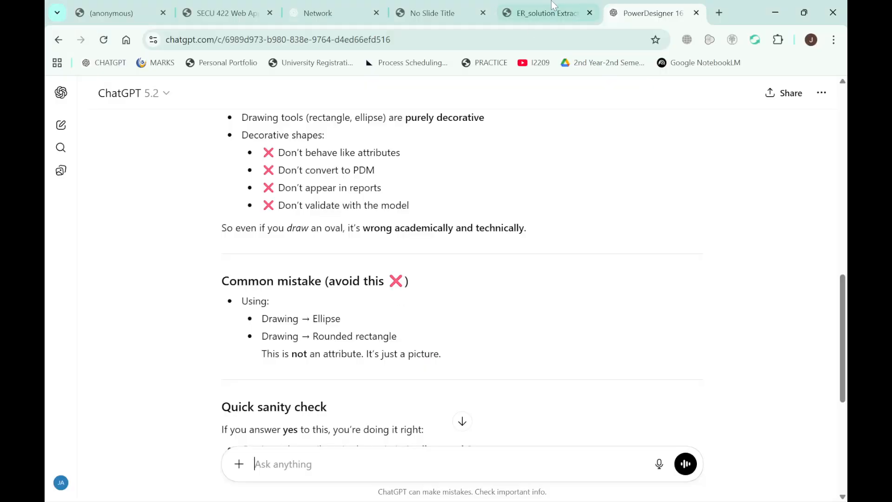
Step: Compare the notes and the solution diagram's attribute shapes in the ER_solution exercise PDF
left_click(524, 5)
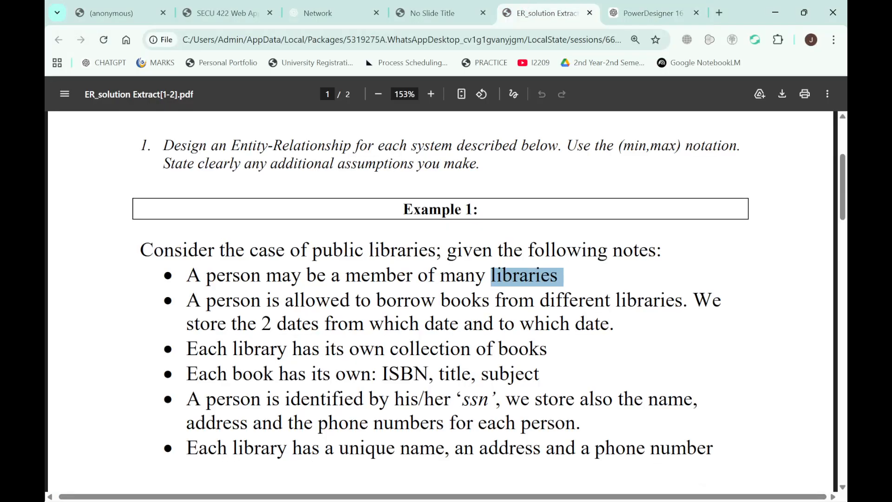
scroll(450, 346, "down", 7)
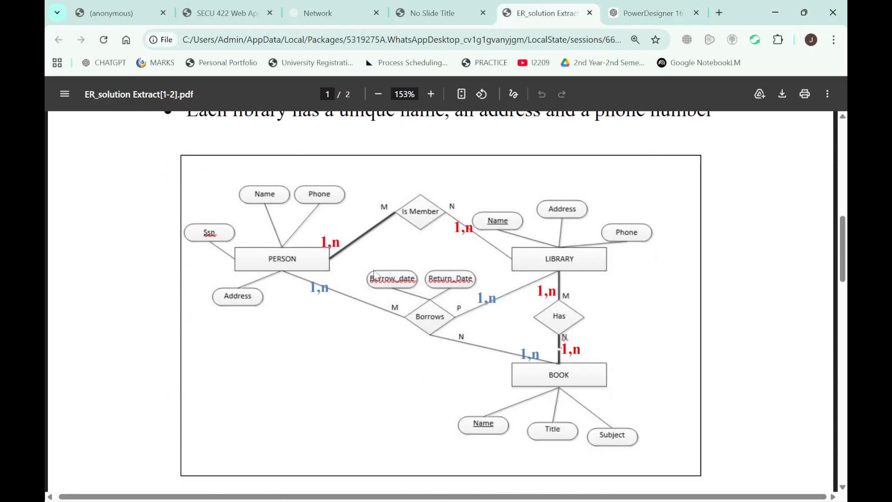
scroll(374, 274, "down", 2)
scroll(374, 273, "up", 4)
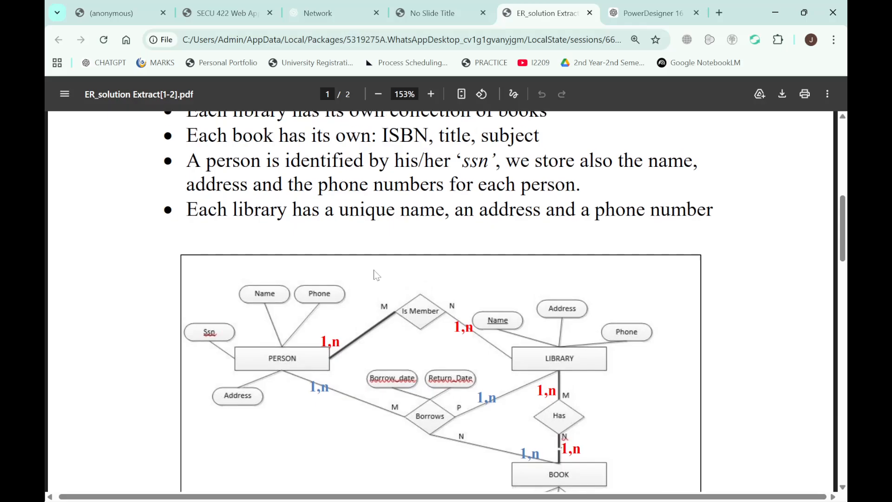
Step: Switch to Microsoft Teams and open the assignment on using PowerDesigner for ERD design from the General channel's posts
scroll(376, 274, "down", 1)
mouse_move(558, 485)
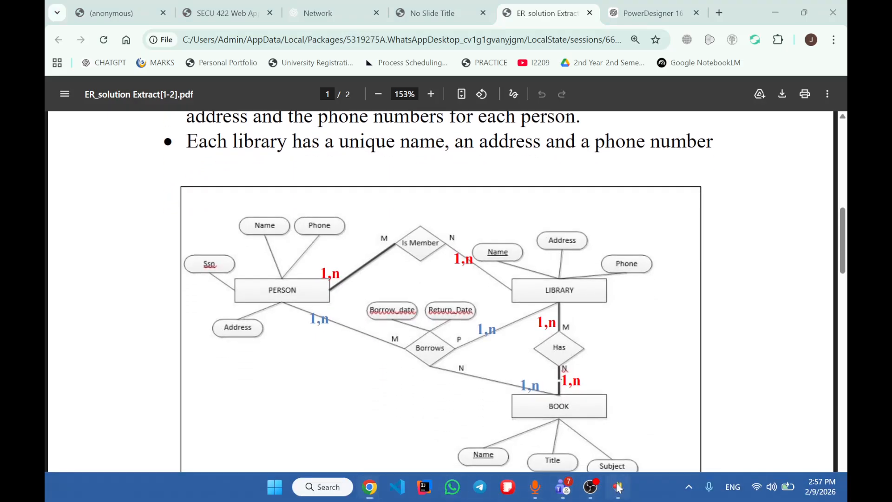
left_click(617, 486)
left_click(618, 486)
left_click(563, 487)
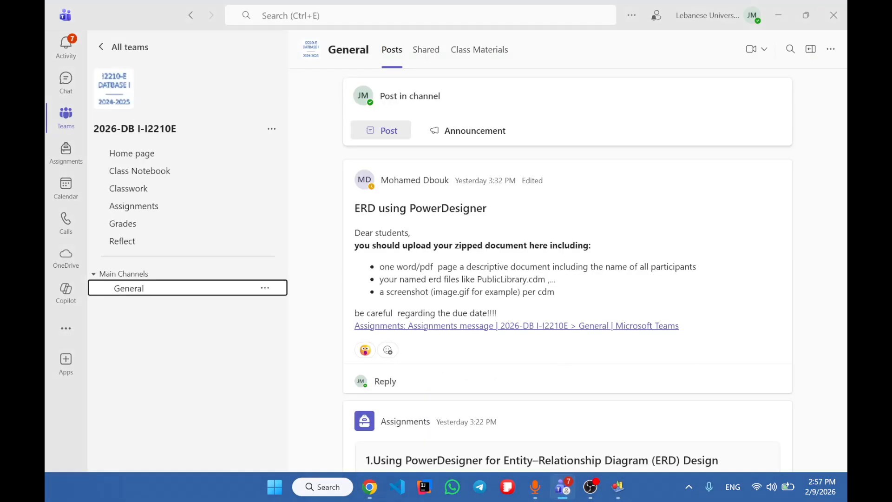
scroll(404, 396, "down", 4)
scroll(404, 396, "up", 3)
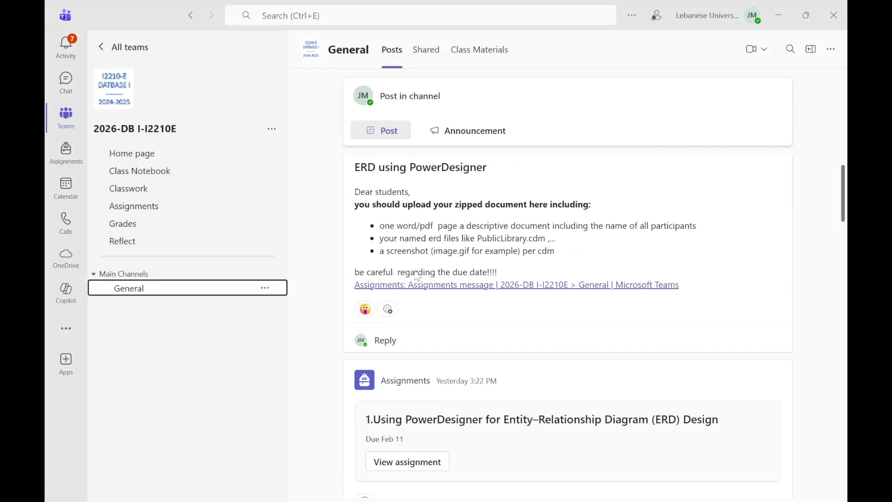
left_click(405, 470)
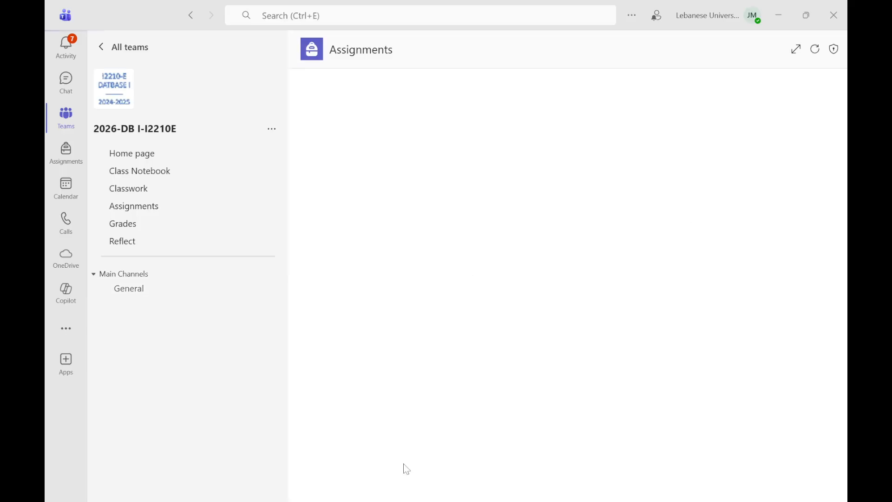
Step: Read the assignment's instructions and objectives, highlighting the one about using PowerDesigner as a modeling tool
scroll(419, 251, "down", 3)
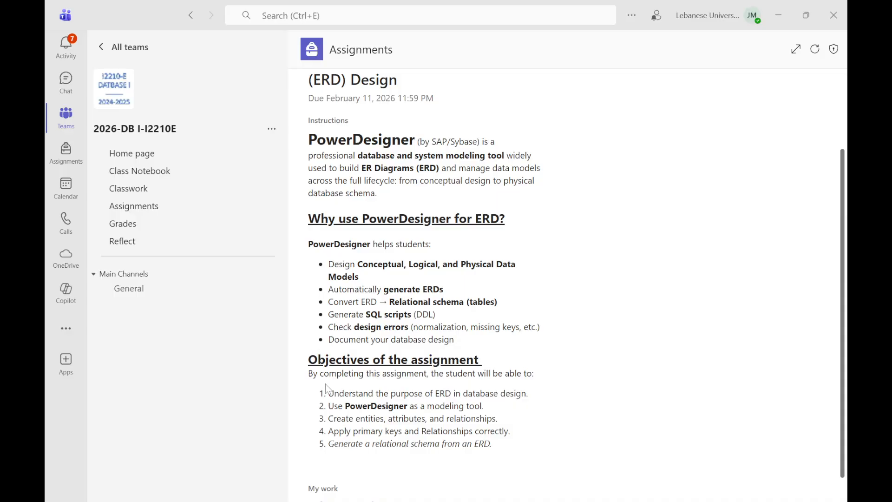
left_click_drag(328, 392, 331, 412)
left_click(489, 412)
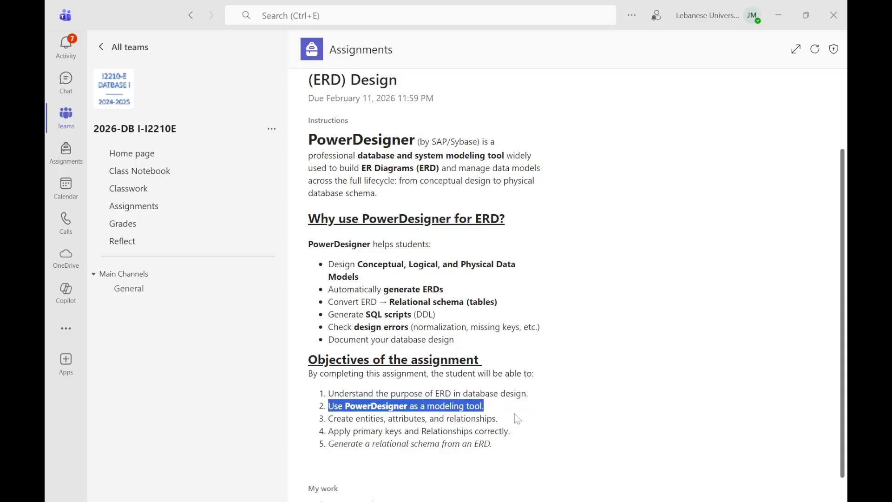
key("alt+Tab")
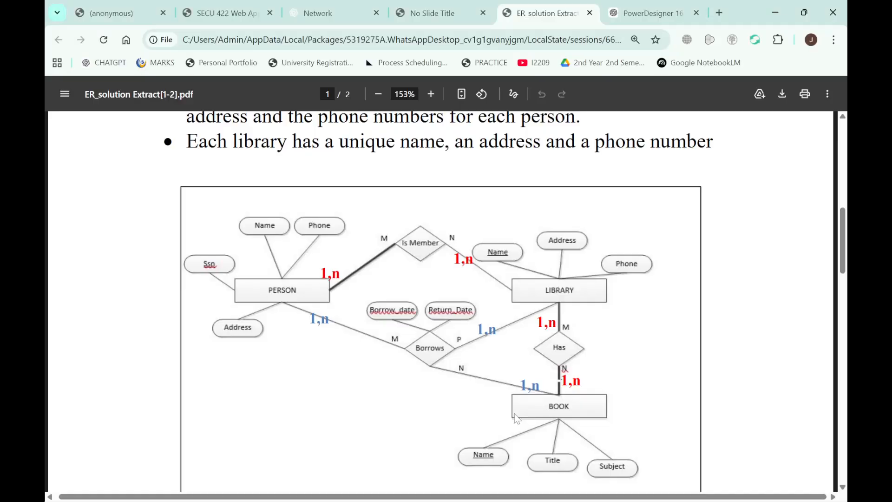
key("alt+Tab")
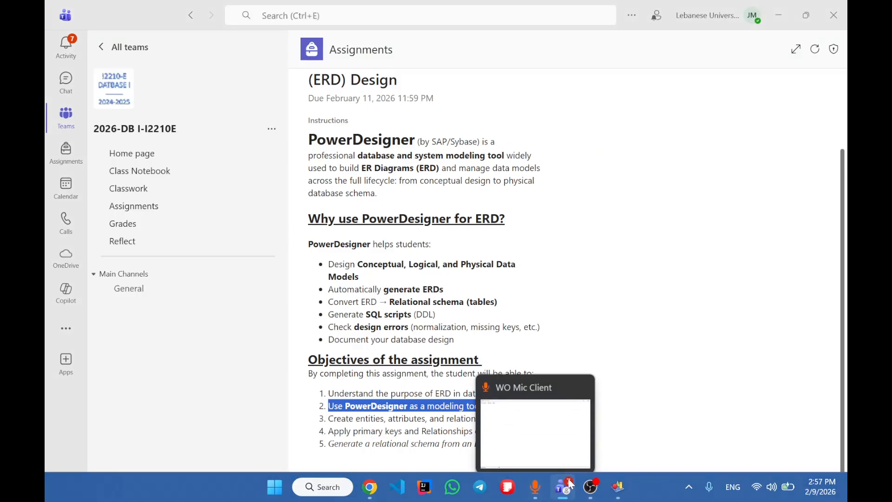
mouse_move(570, 483)
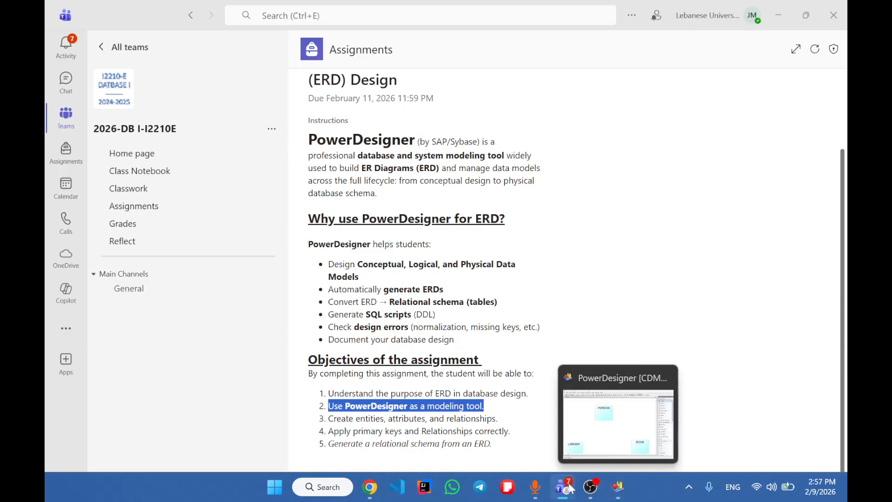
left_click(590, 486)
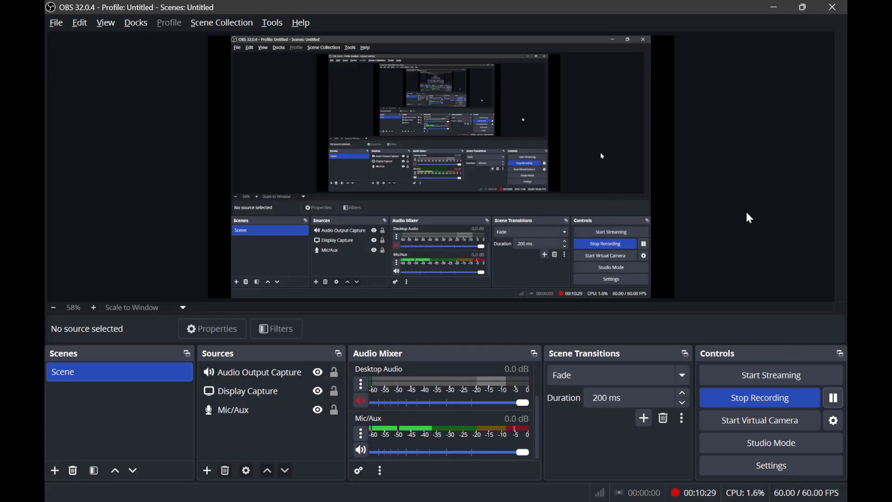
left_click(778, 8)
left_click(638, 6)
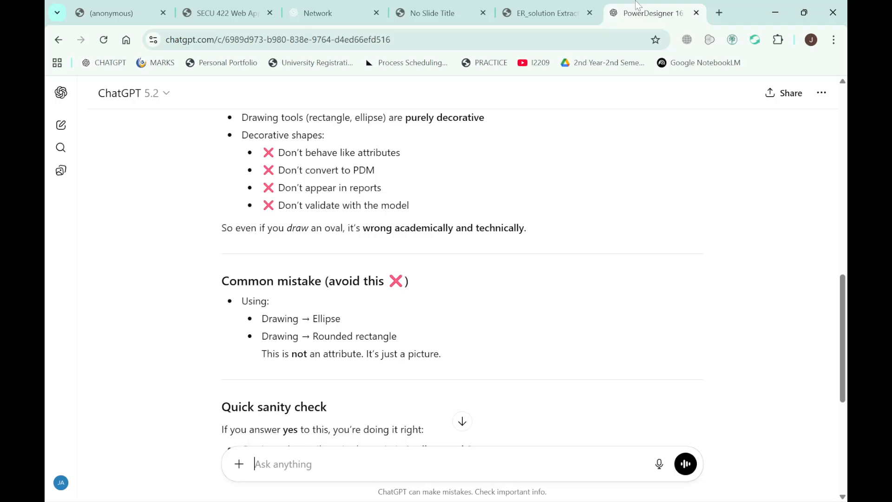
Step: Switch to PowerDesigner, add an attribute named SSN to the PERSON entity, and confirm its properties
key("alt+Tab")
key("alt+Tab")
key("alt+Tab")
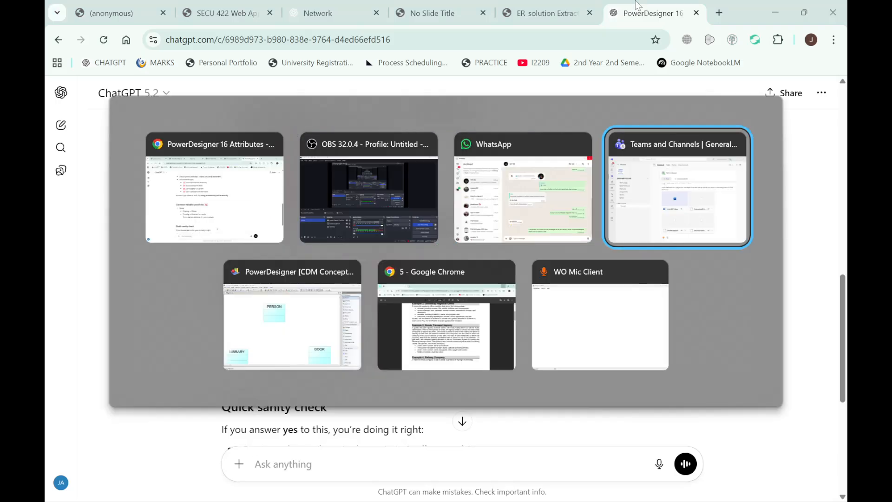
key("alt+Tab")
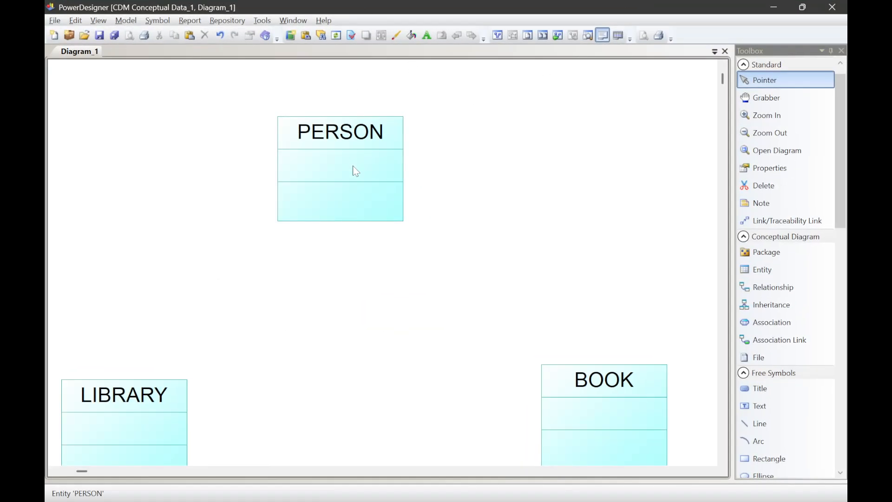
double_click(356, 170)
left_click(365, 162)
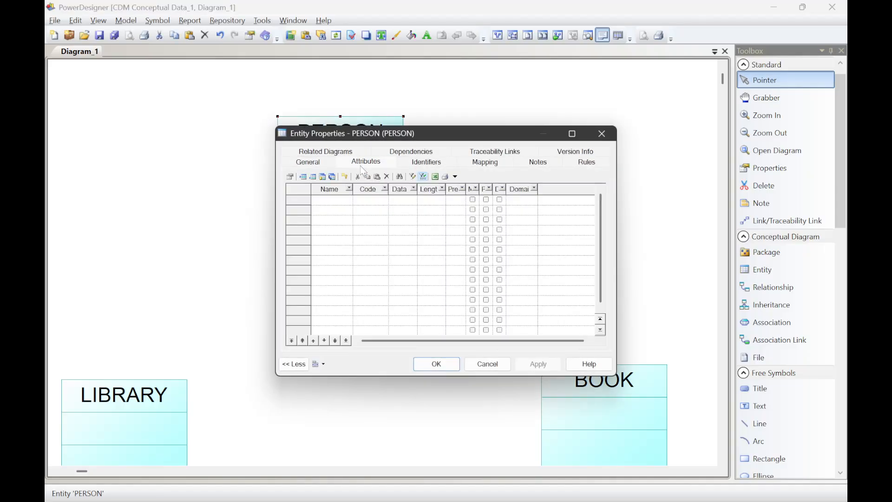
left_click(340, 200)
double_click(336, 200)
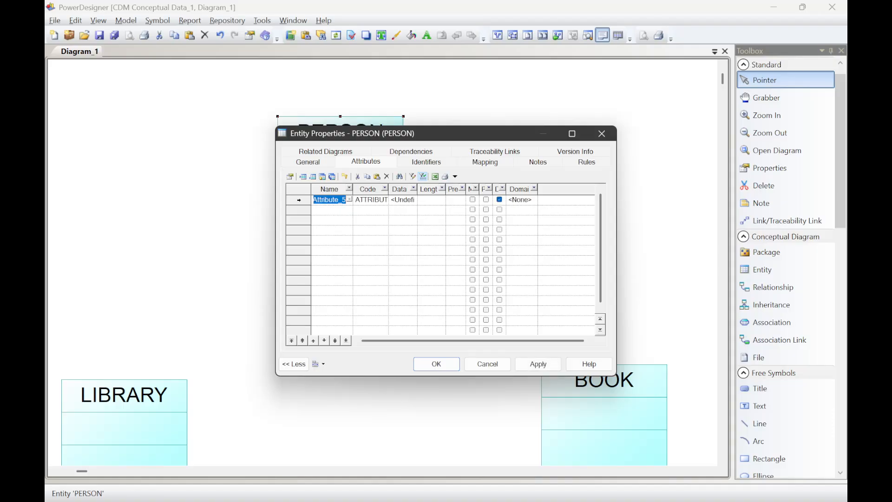
type("SSN")
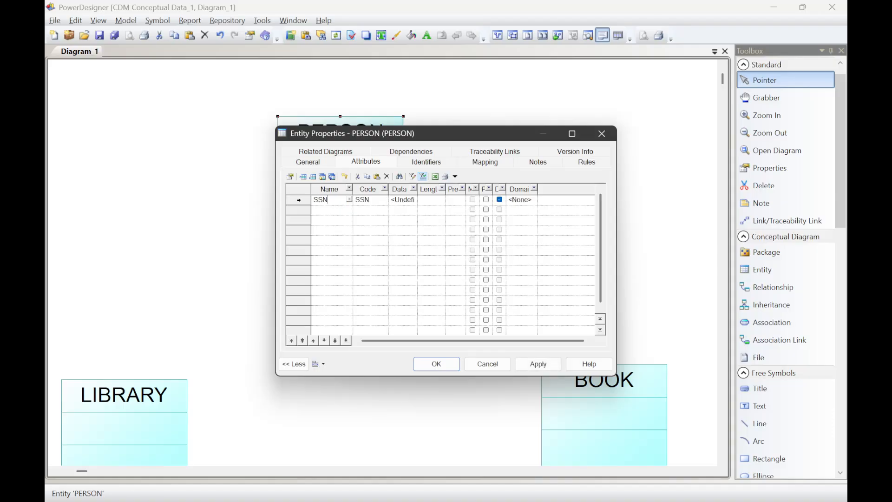
key("Return")
Step: Reopen the PERSON entity's attribute list and add a second attribute named NAME
double_click(347, 175)
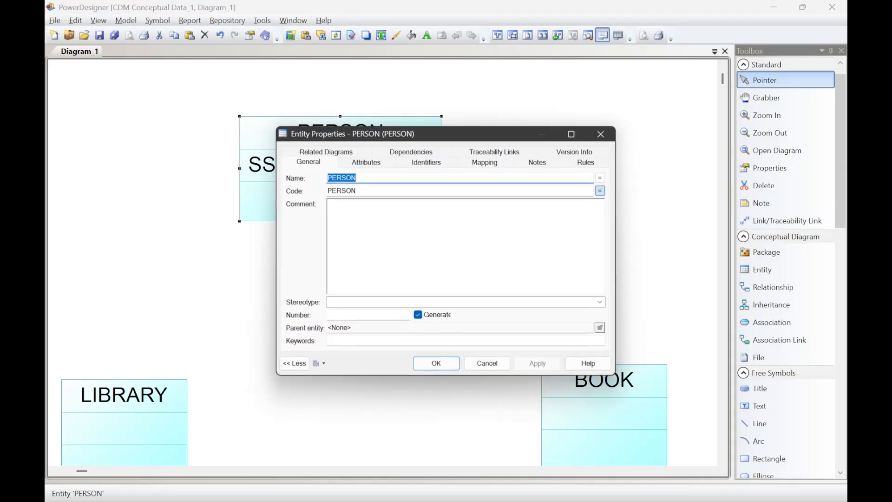
left_click(360, 163)
left_click(339, 210)
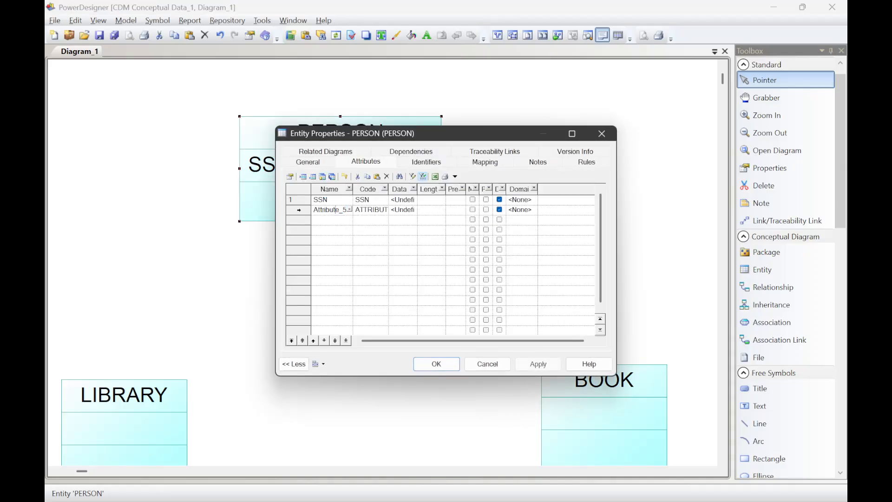
left_click(339, 209)
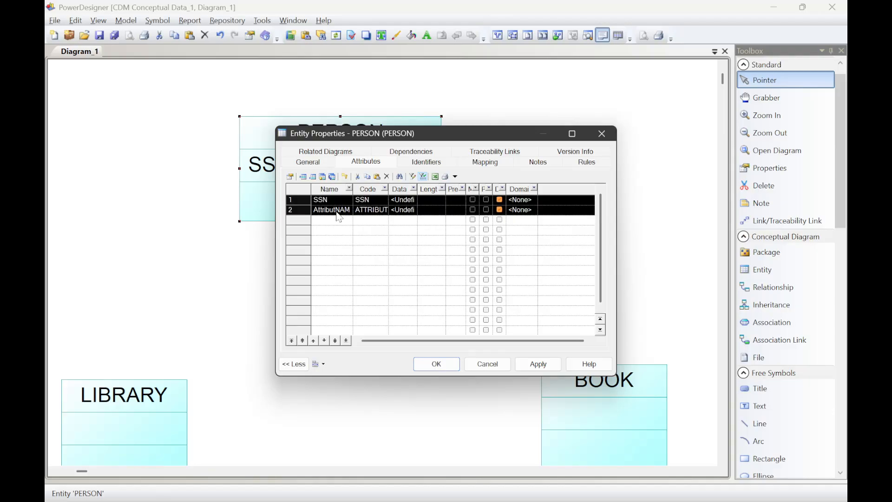
type("NAME")
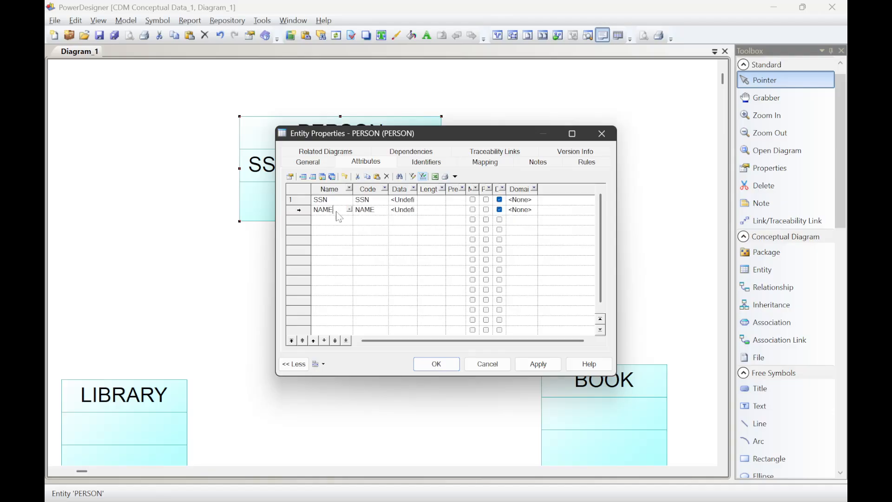
key("Tab")
key("Tab")
Step: Add the attributes PHONE NUMBER and ADDRESS to the PERSON entity
double_click(336, 212)
left_click(332, 229)
type("PHONE ")
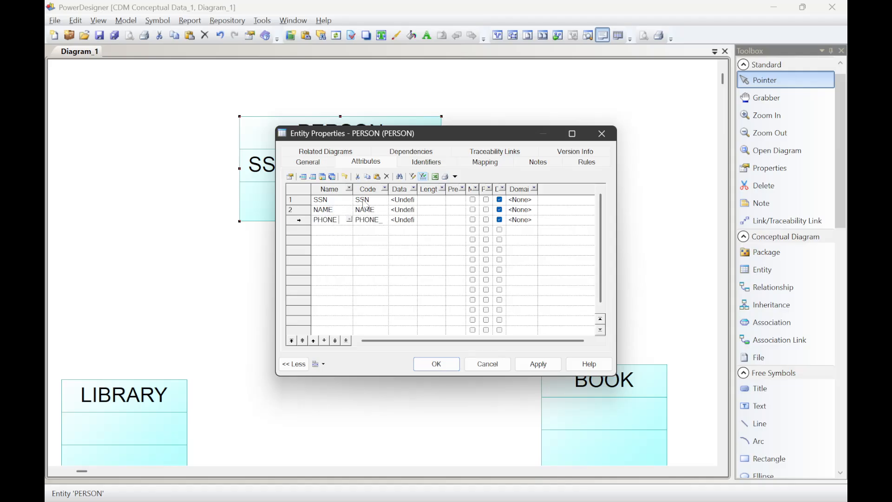
type("NUMBER")
left_click(340, 227)
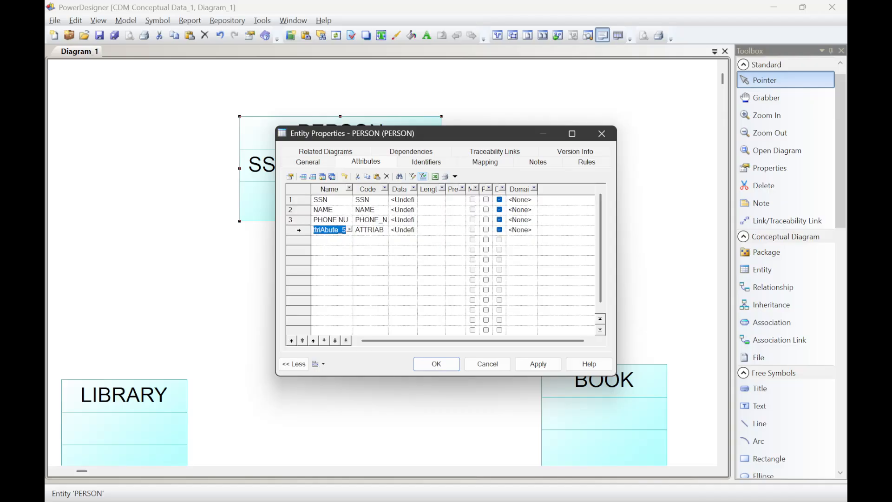
type("ADDRESS")
Step: Check the PERSON attributes against the public library notes in the ER_solution exercise PDF, and return to PowerDesigner
key("alt+Tab")
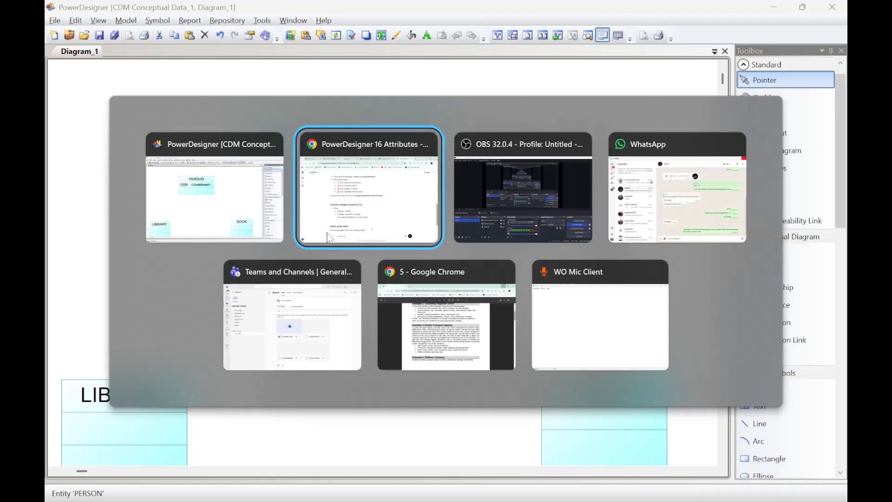
key("ctrl+shift+Tab")
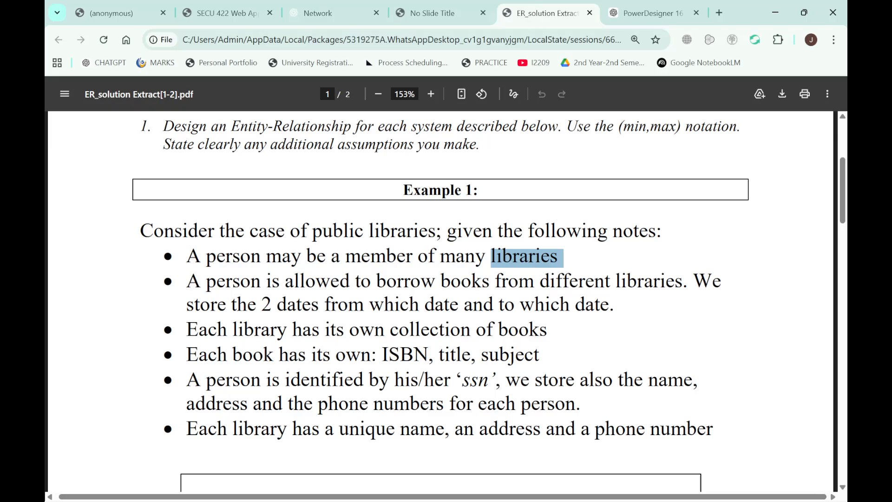
key("alt+Tab")
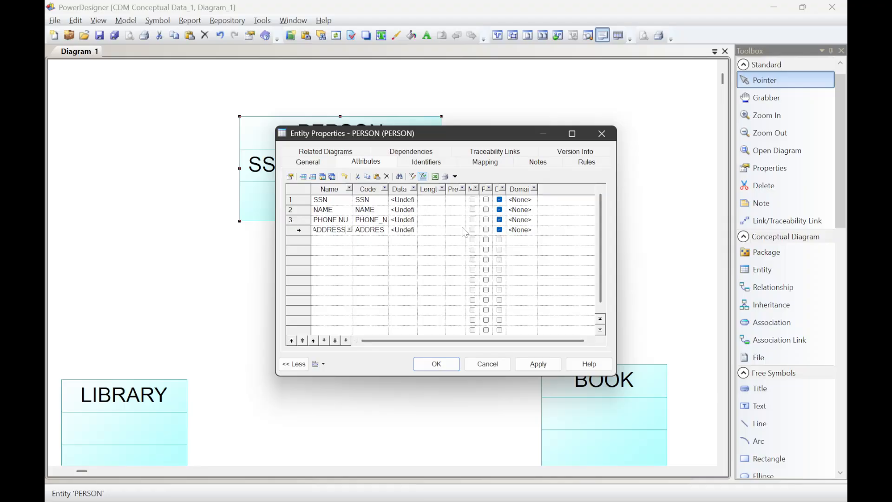
Step: Switch to ChatGPT in the browser and draft the message "ok now when i insert an attribute it's labeling its data as invalid"
key("alt+Tab")
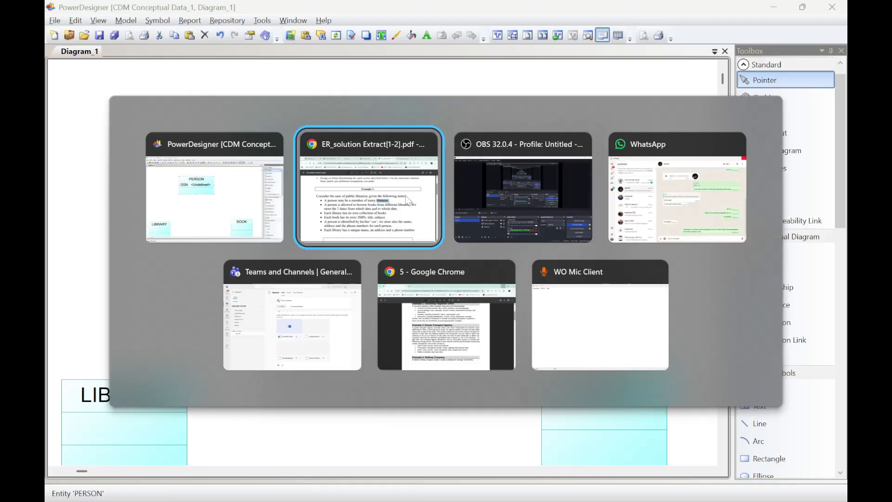
key("ctrl+Tab")
scroll(494, 300, "down", 4)
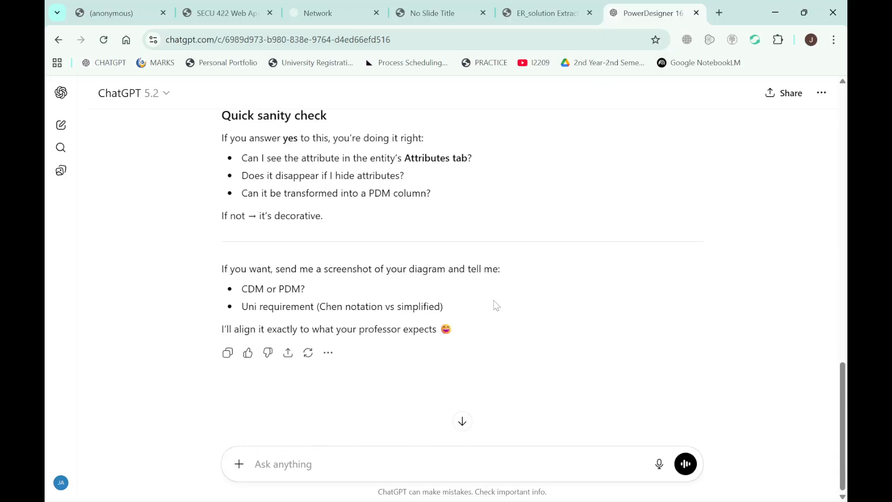
type("ok now whwhe")
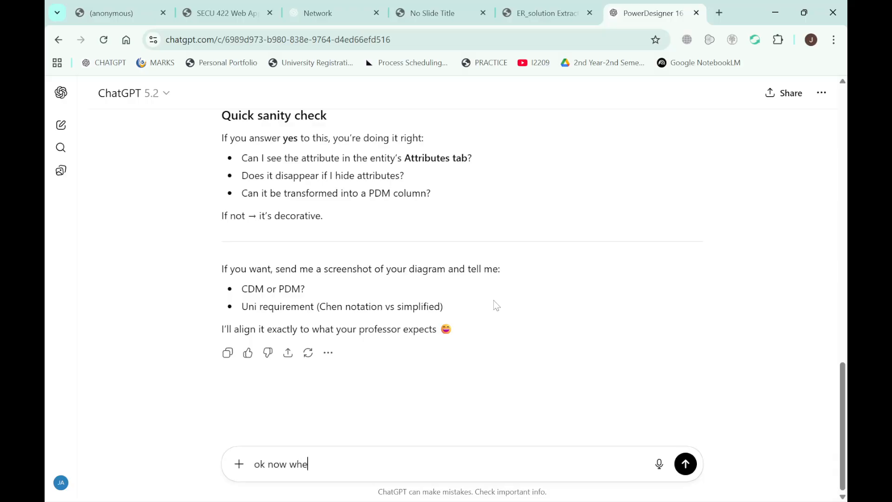
type("n u ")
type("insert")
key("alt+Tab")
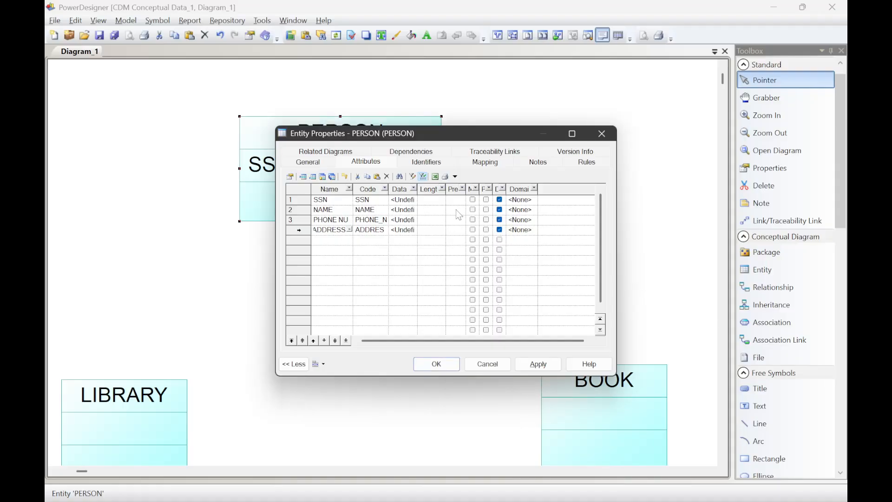
key("alt+Tab")
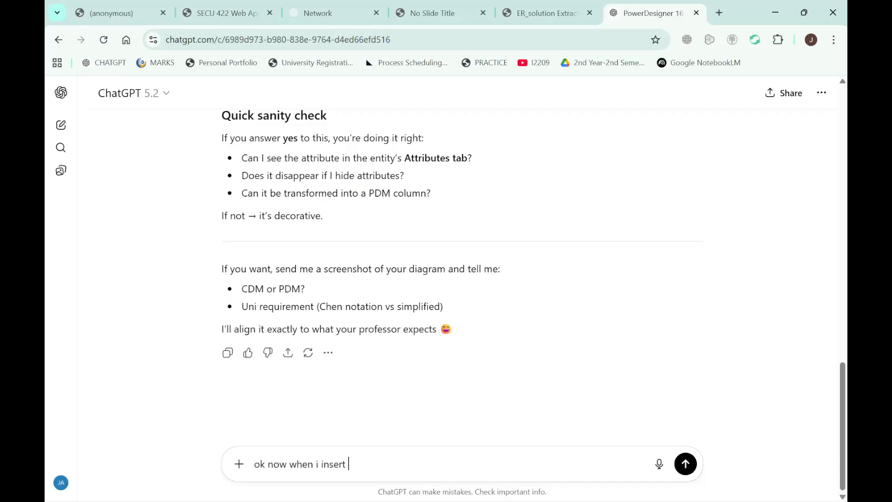
type("an attribute it's ")
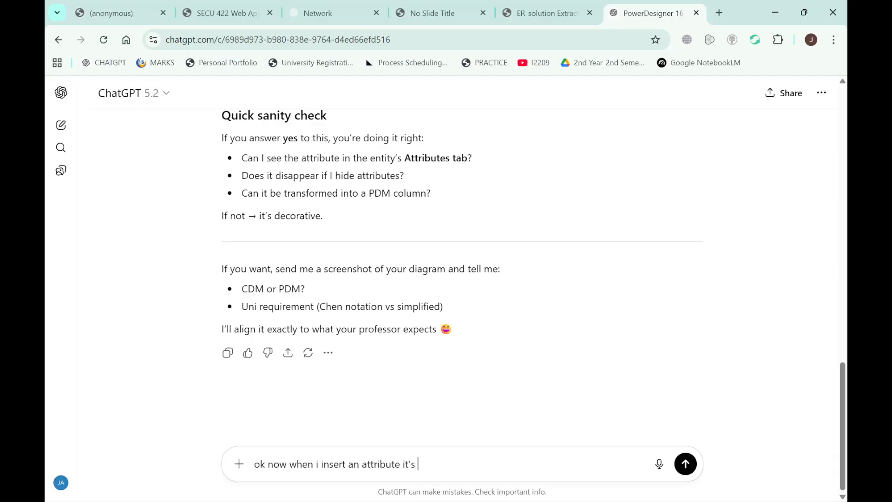
type("labeling its data as inbal")
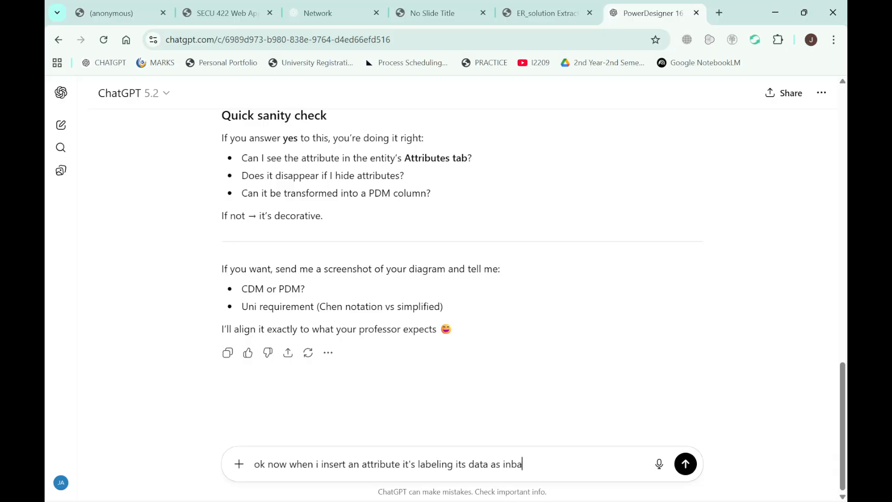
key("BackSpace")
key("BackSpace")
key("BackSpace")
type("valid")
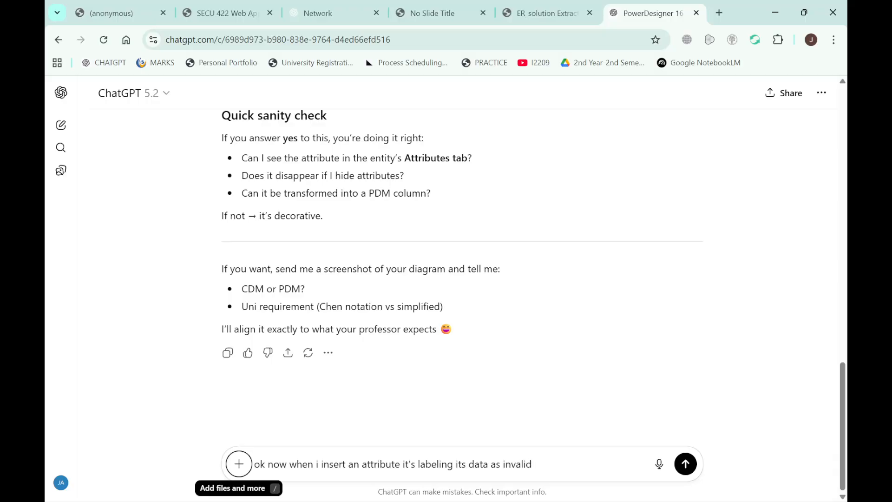
Step: Check the attributes' data type label in PowerDesigner, replace "invalid" with "undefined" in the ChatGPT message, and send it
key("alt+Tab")
key("alt+Tab")
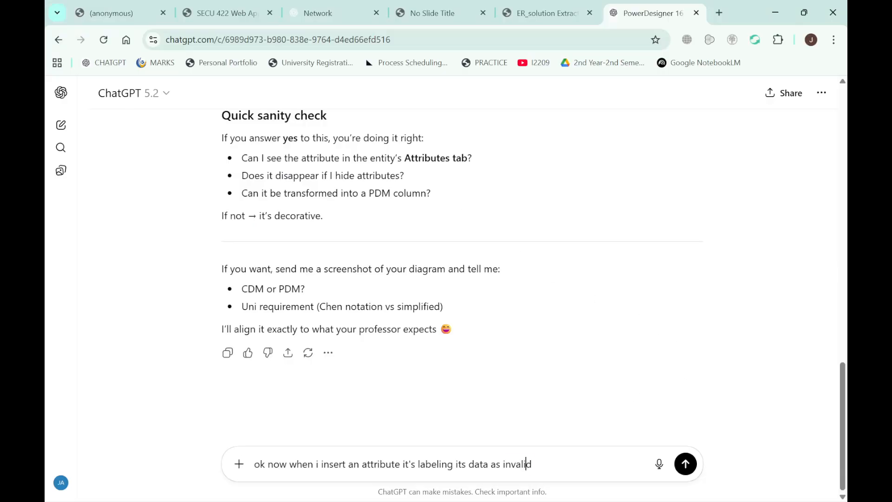
double_click(518, 463)
type("undefined")
key("Return")
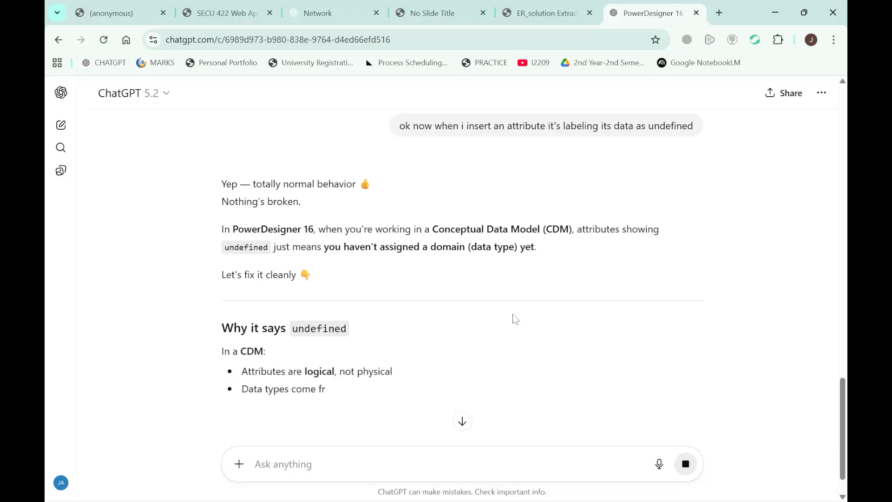
Step: Read ChatGPT's reply on why attributes show as undefined and how to assign them a domain
scroll(400, 293, "down", 2)
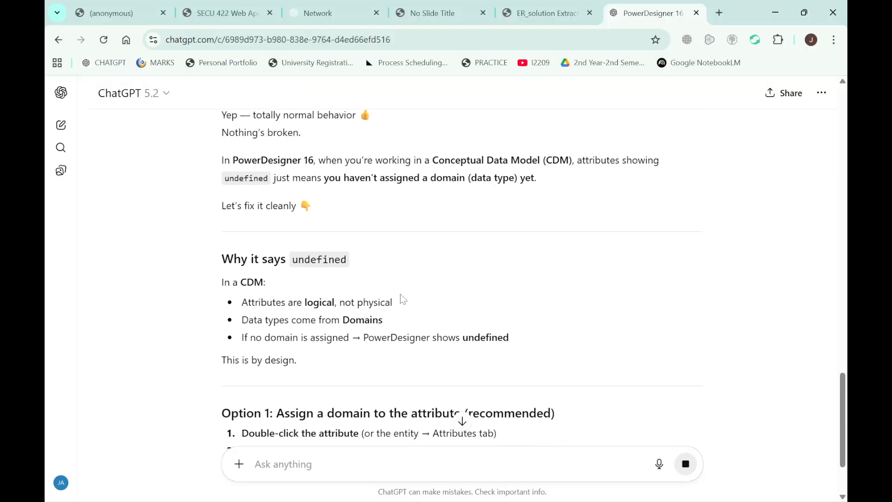
scroll(400, 294, "down", 3)
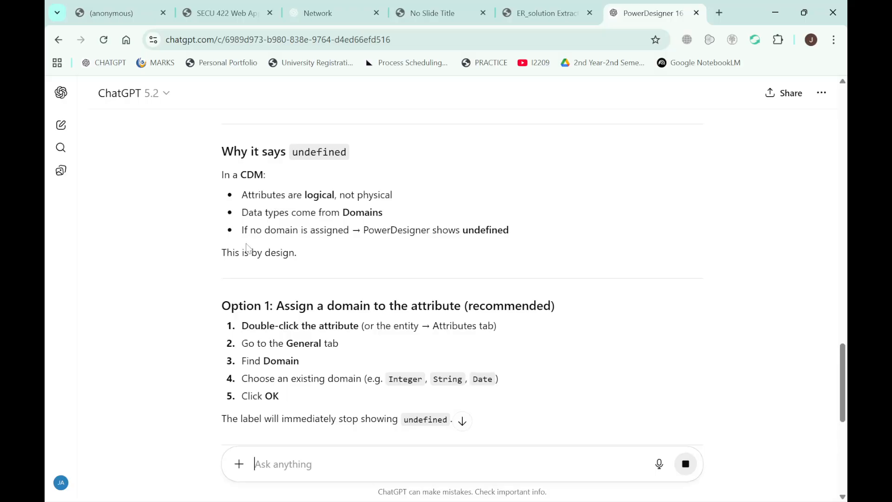
scroll(487, 246, "down", 1)
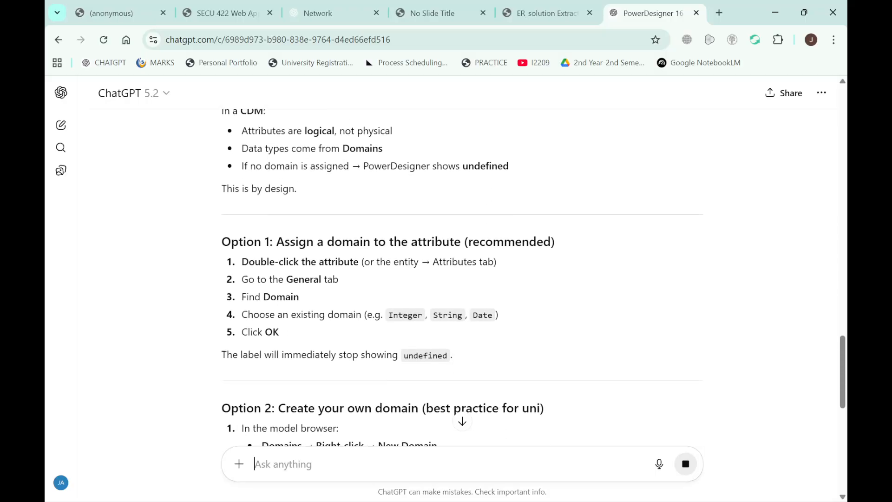
scroll(488, 247, "down", 1)
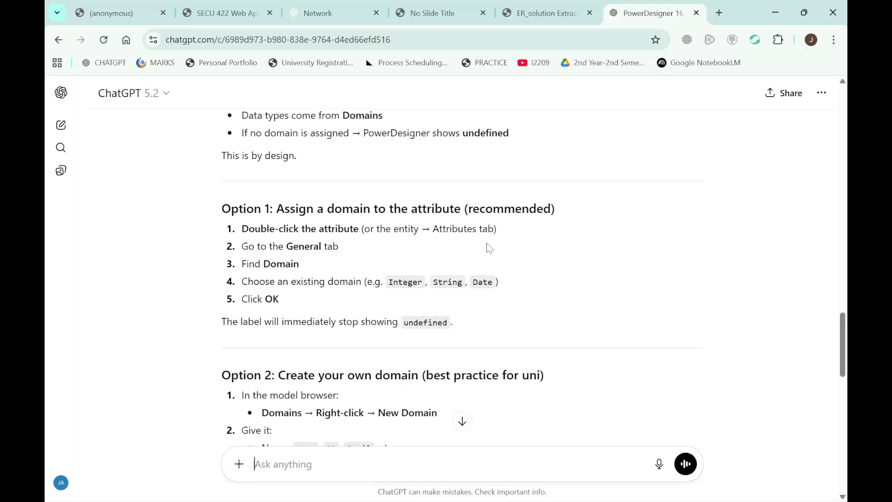
scroll(488, 247, "down", 3)
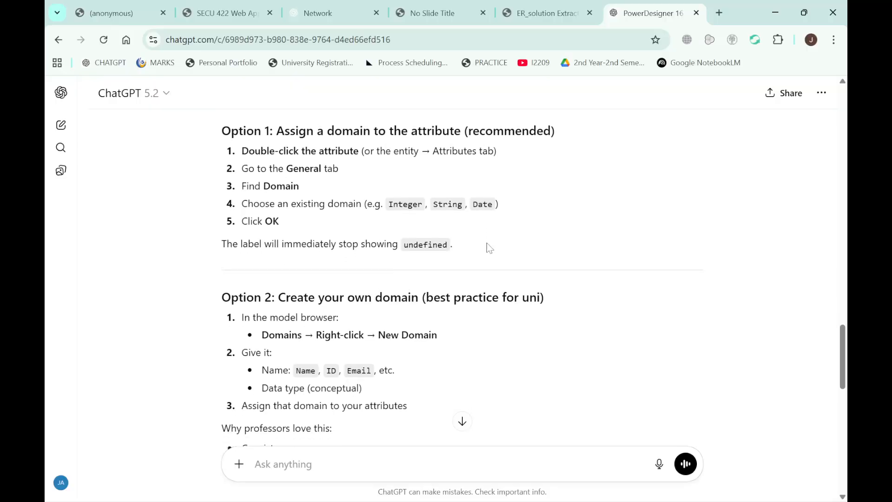
scroll(489, 247, "up", 1)
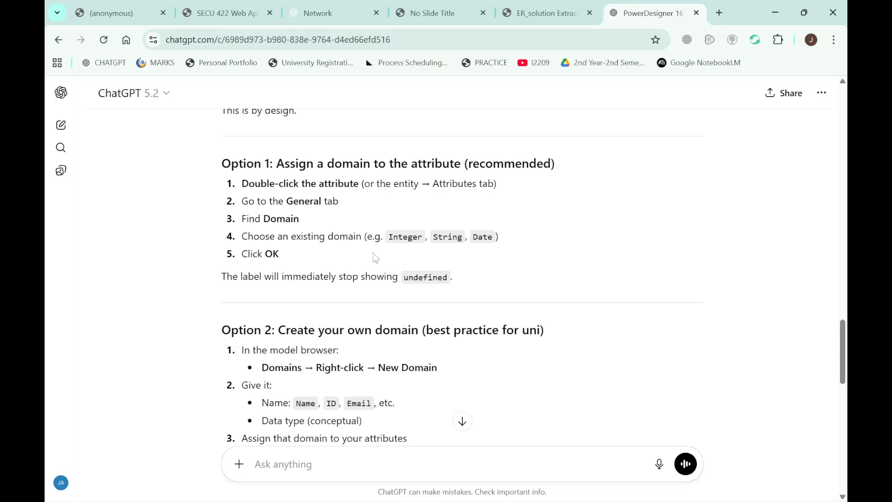
Step: Switch to PowerDesigner, open the PERSON entity's general properties and compare them with ChatGPT's domain instructions
key("alt+Tab")
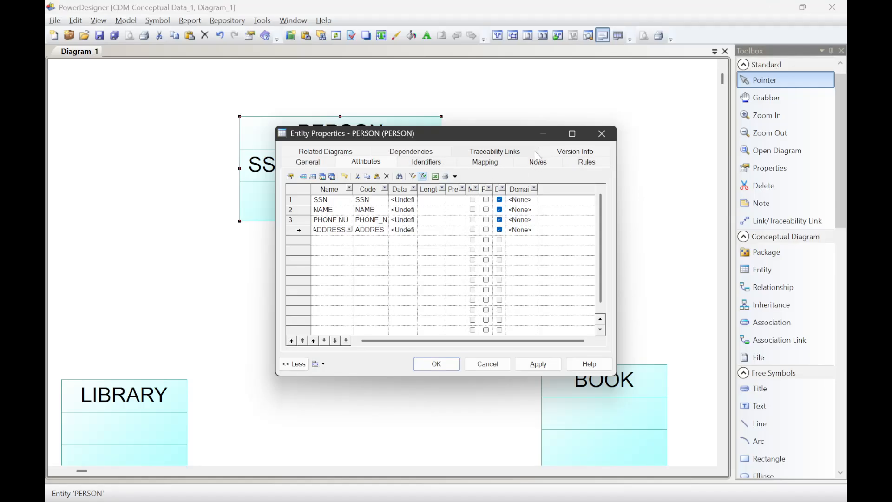
left_click(317, 162)
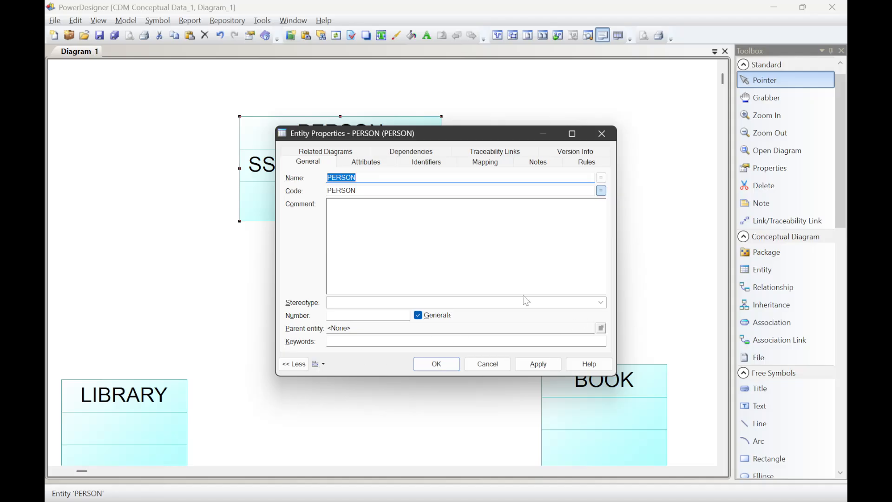
key("alt+Tab")
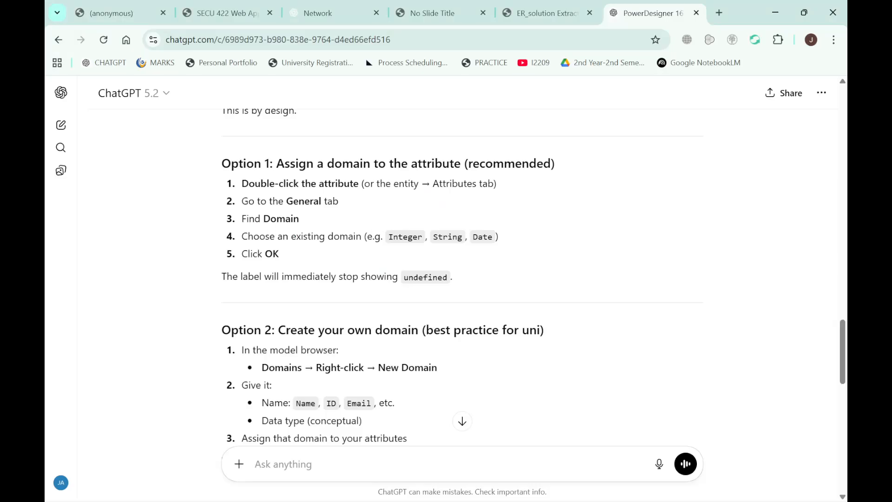
key("alt+Tab")
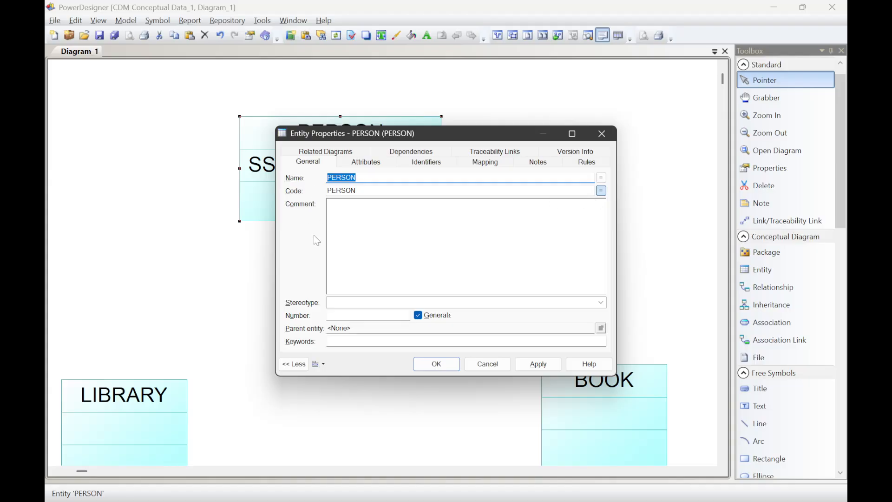
Step: Search the PERSON entity's general properties for a domain setting, including the Stereotype choices
left_click(328, 329)
key("Tab")
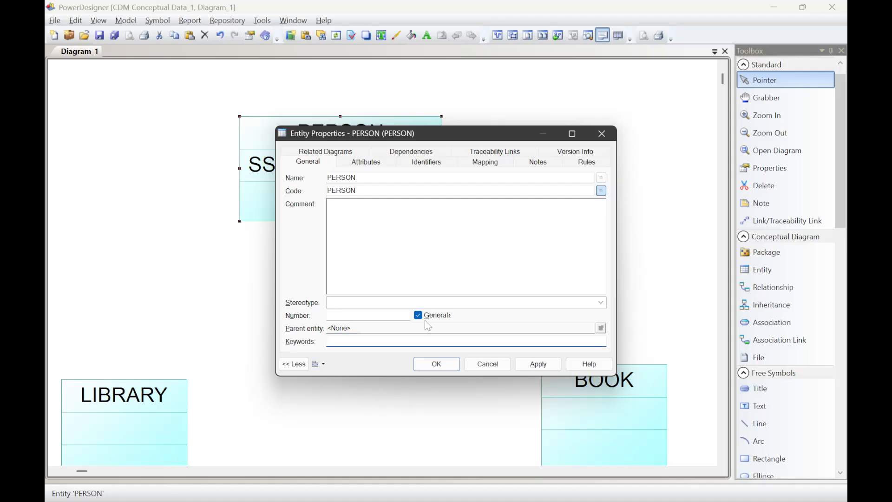
left_click(426, 320)
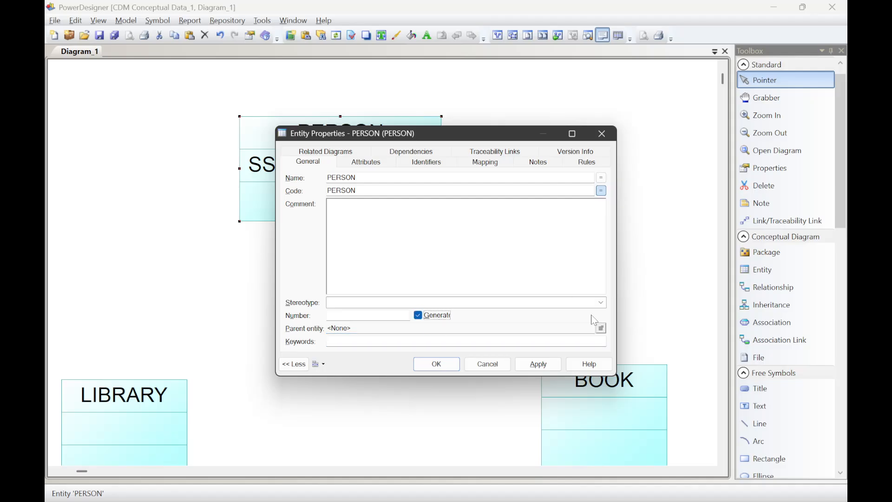
left_click(606, 303)
left_click(605, 303)
left_click(605, 303)
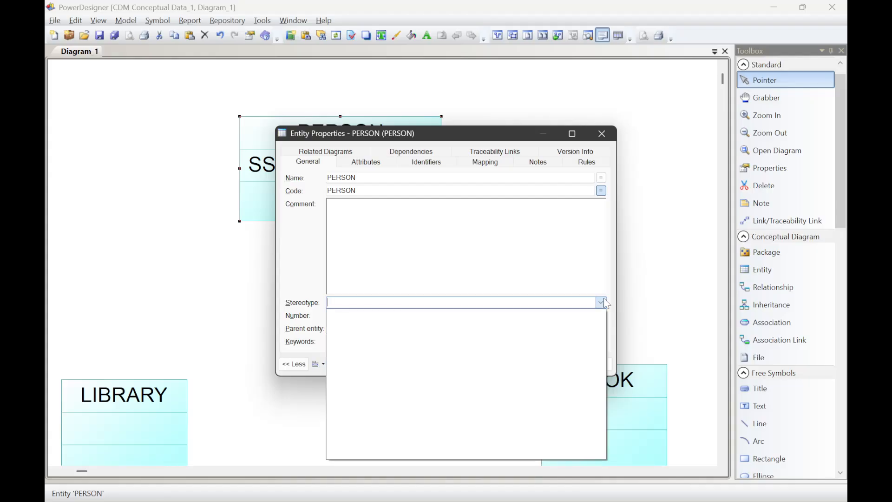
left_click(574, 302)
type("s")
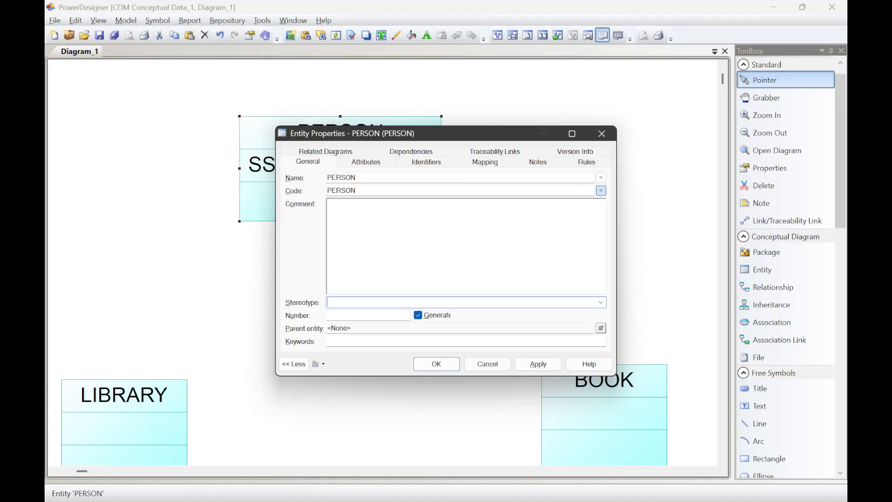
left_click(316, 364)
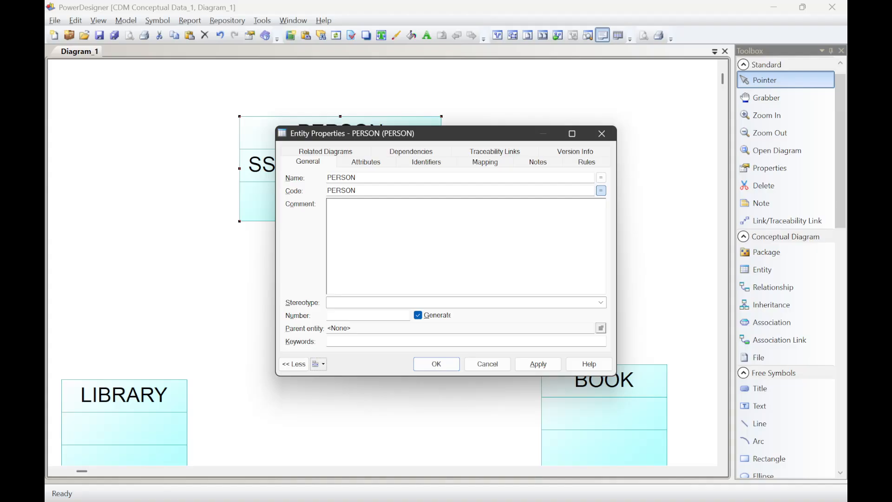
Step: Recheck ChatGPT's instructions, then inspect the Domain column filter and the SSN domain choices in PERSON's attribute list
key("alt+Tab")
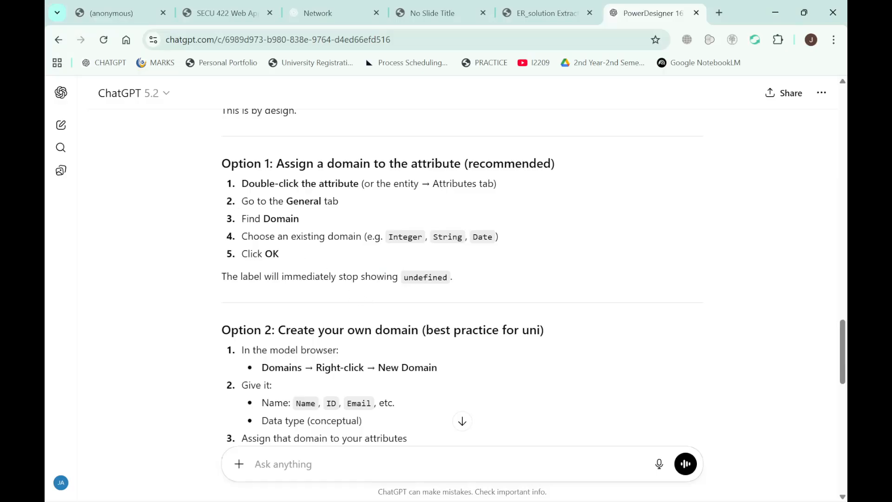
key("alt+Tab")
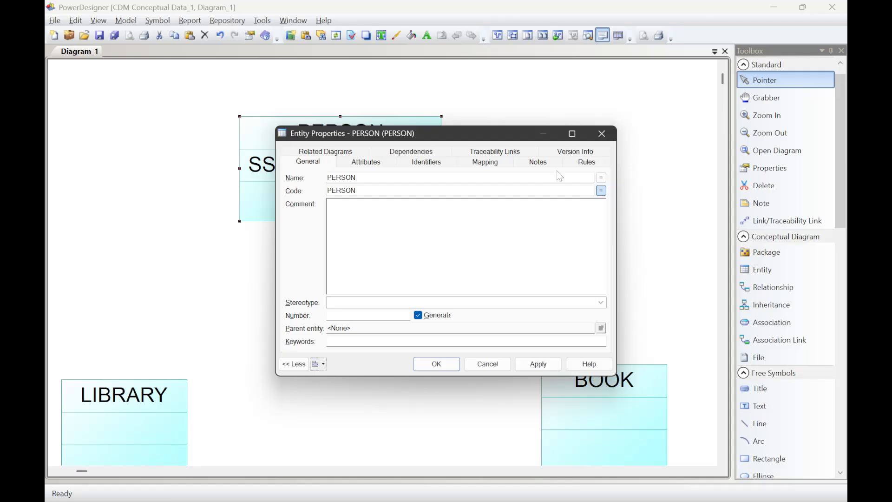
left_click(371, 164)
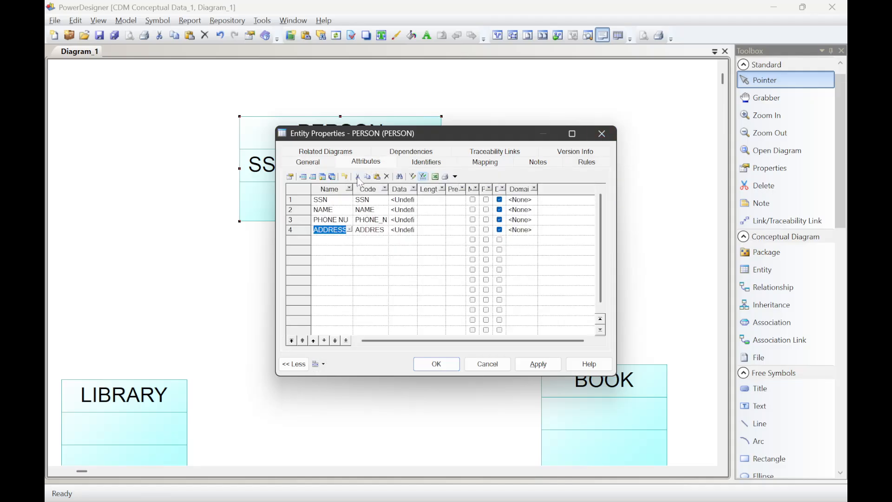
left_click(534, 189)
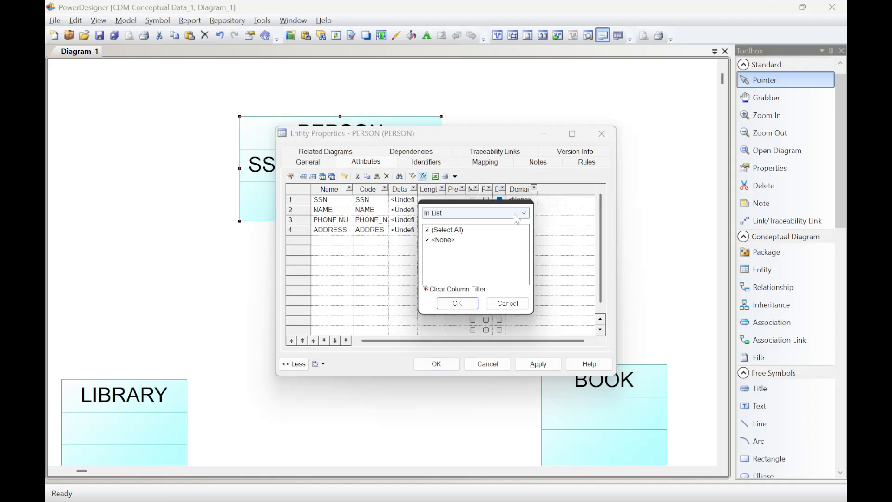
left_click(507, 303)
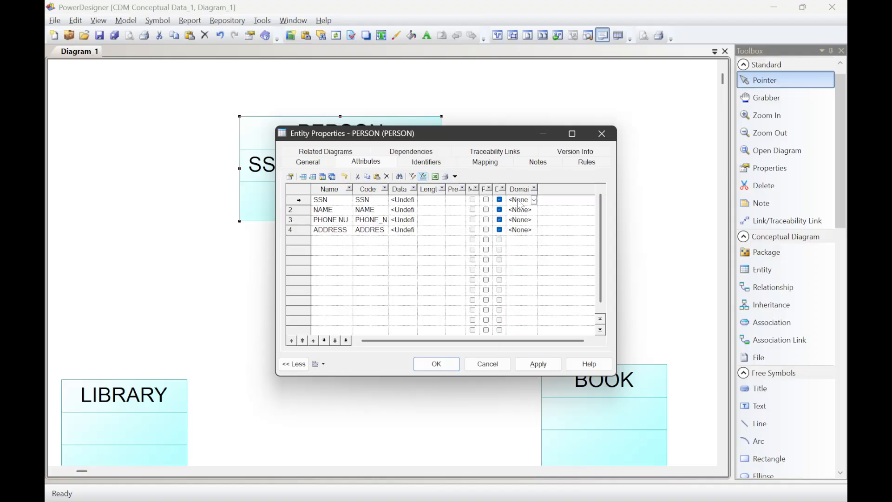
left_click(534, 200)
left_click(535, 204)
Step: Compare ChatGPT's domain assignment steps with PERSON's attribute list and general properties in PowerDesigner
key("alt+Tab")
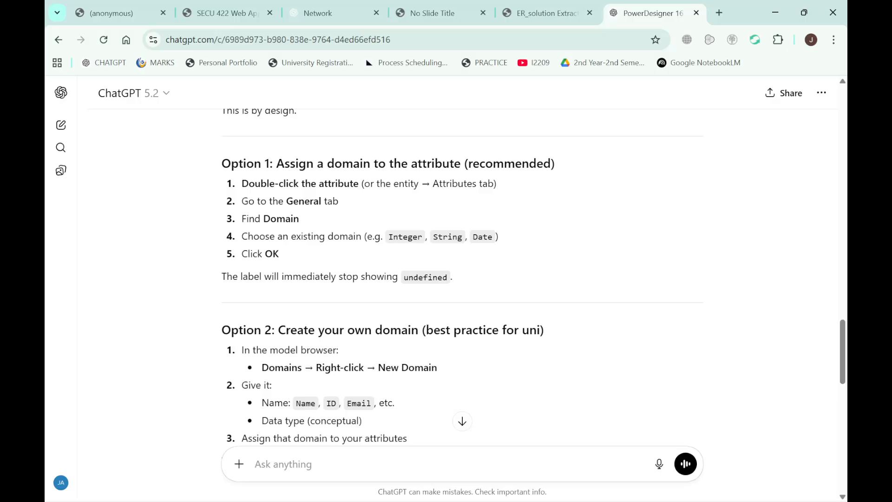
key("alt+Tab")
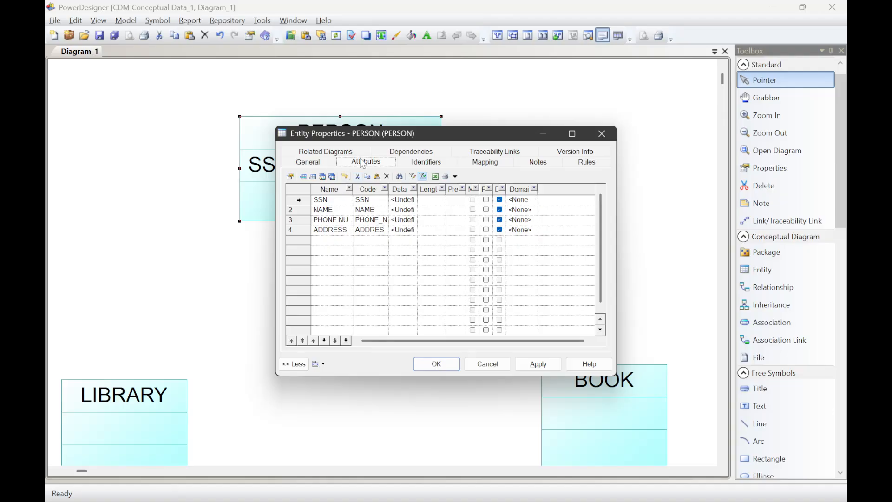
key("alt+Tab")
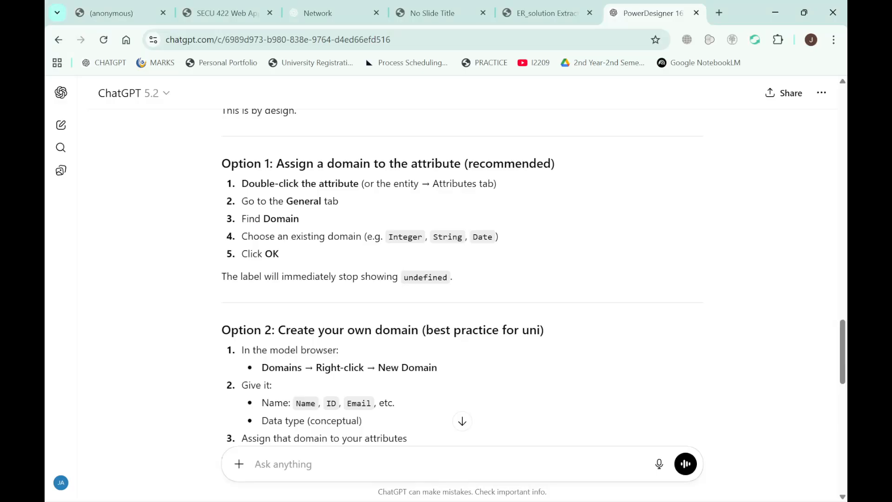
key("alt+Tab")
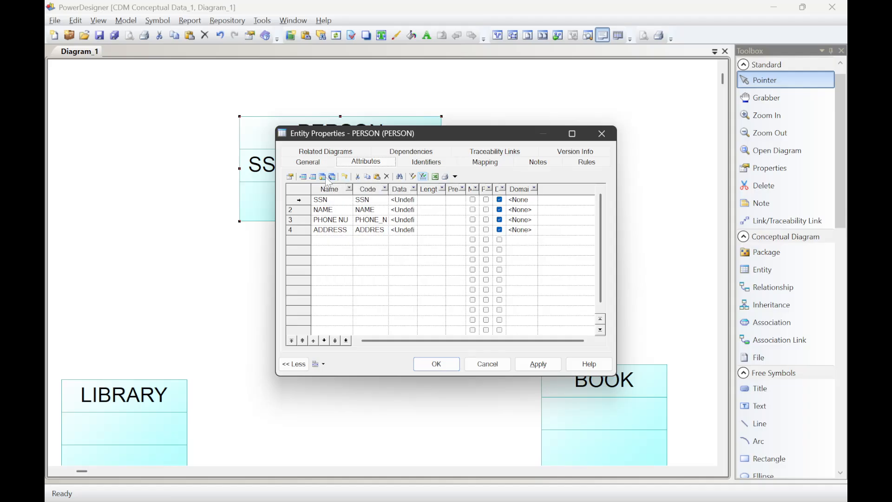
left_click(308, 163)
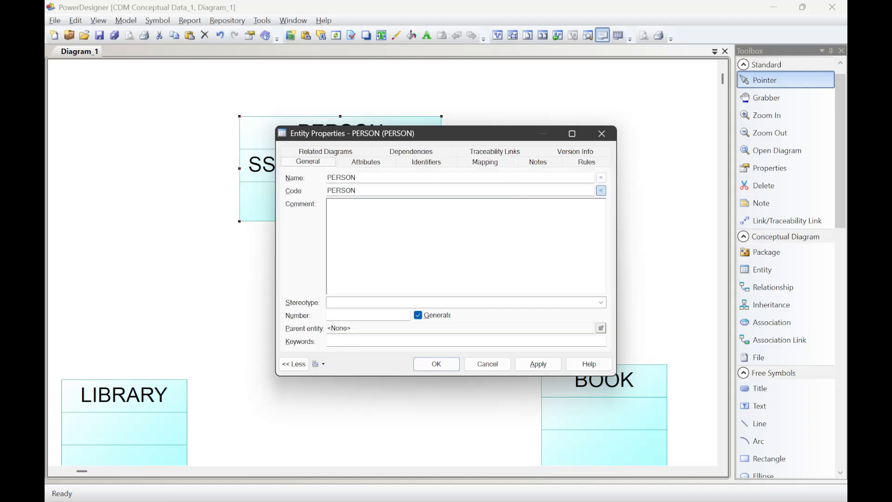
key("alt+Tab")
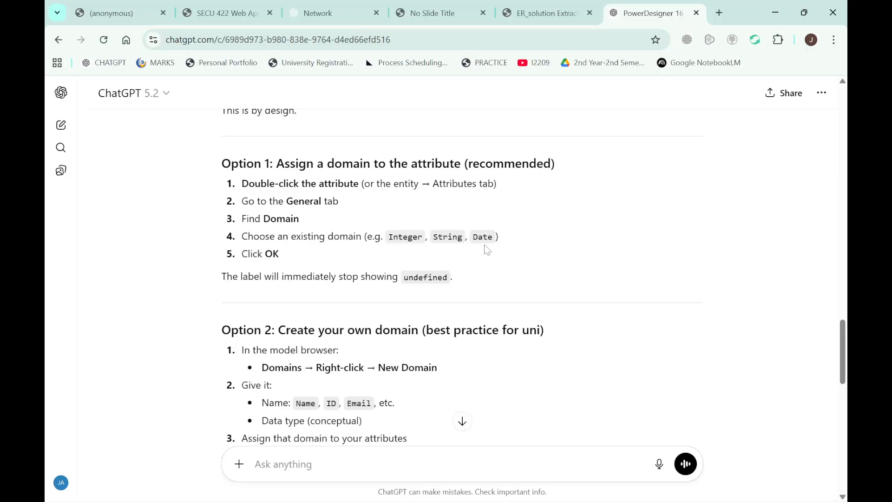
key("alt+Tab")
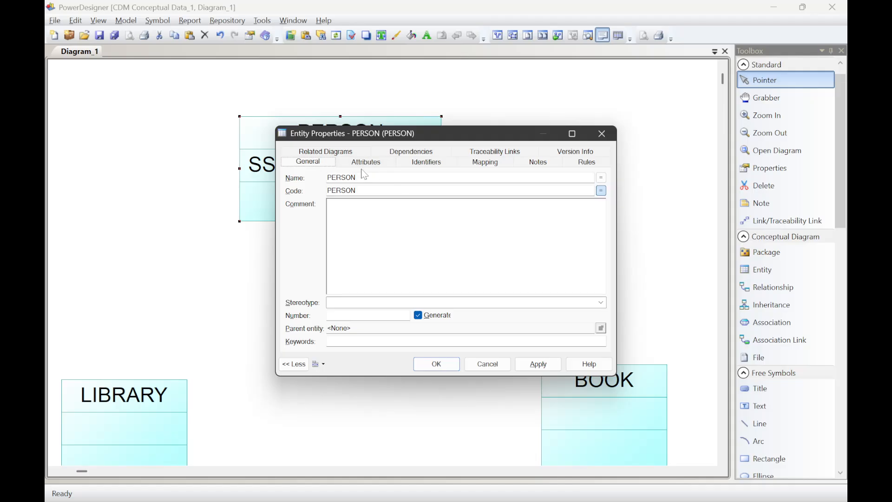
Step: Return to PERSON's attribute list and try to choose a domain for the SSN attribute
left_click(373, 162)
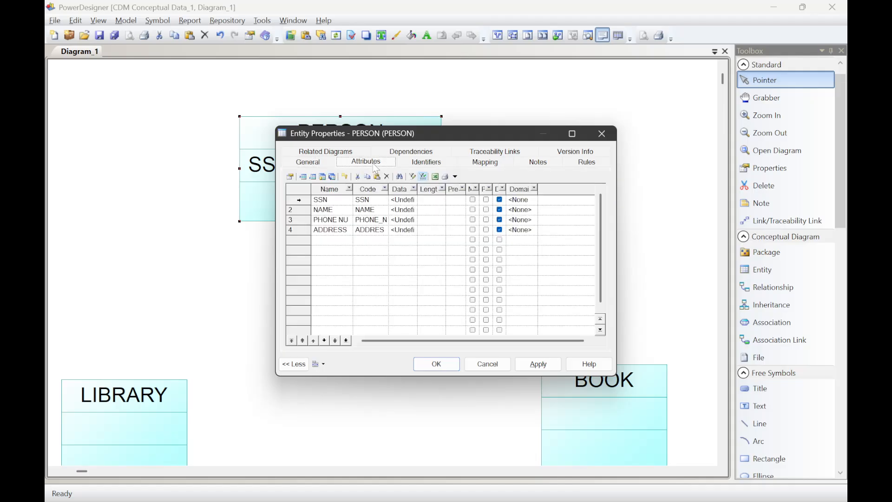
left_click(519, 203)
left_click(534, 201)
left_click(526, 208)
Step: Toggle the SSN attribute's Displayed option off and back on, and apply the attribute list to the PERSON entity
left_click(499, 200)
left_click(502, 191)
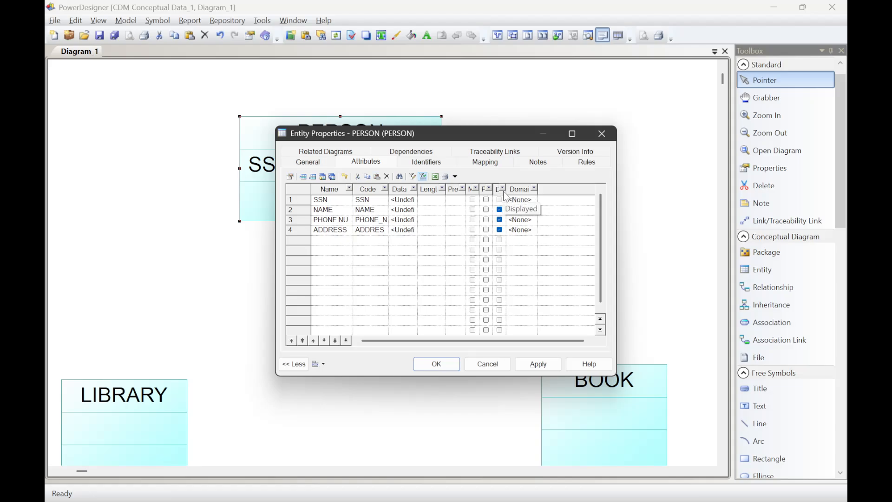
left_click(500, 200)
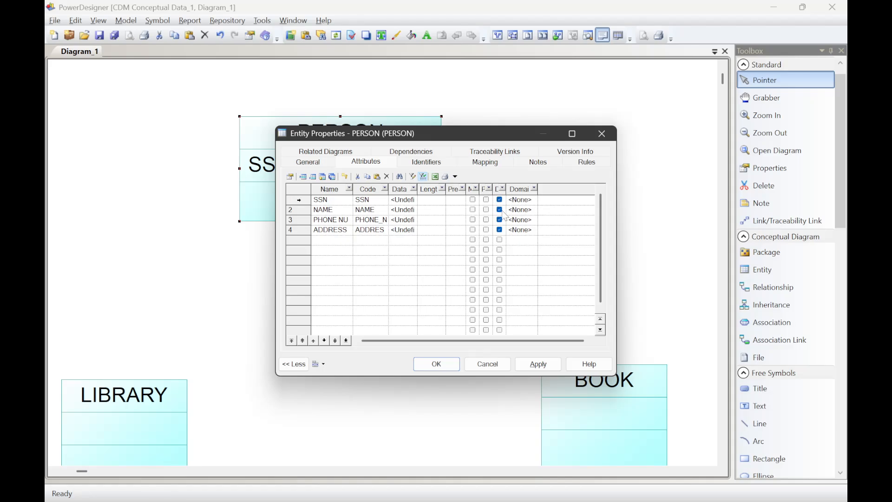
left_click(537, 364)
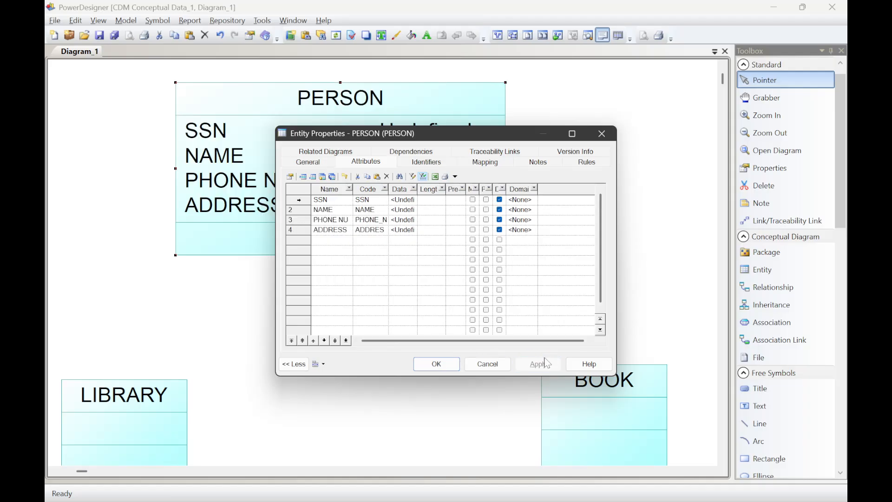
Step: Maximize the PERSON entity properties and view the column and filter customization options, closing them without changes
mouse_move(473, 142)
left_mouse_down()
mouse_move(633, 186)
mouse_move(523, 234)
mouse_move(456, 144)
left_mouse_up()
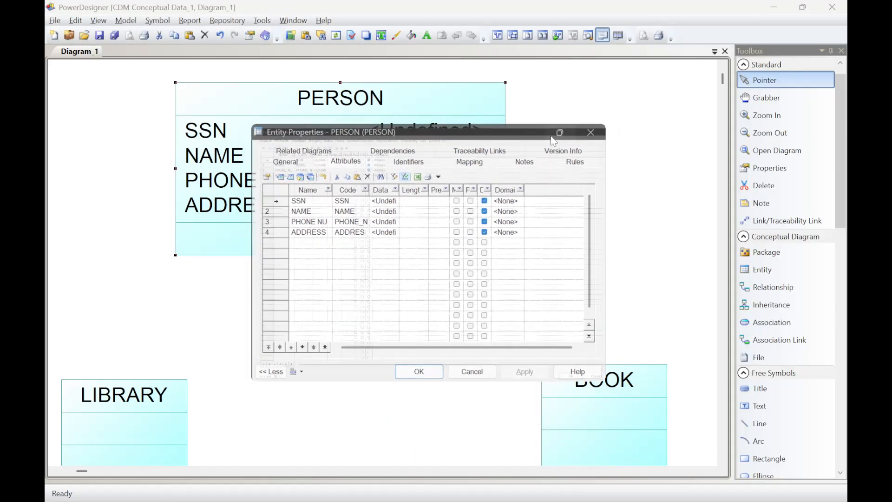
left_click(554, 137)
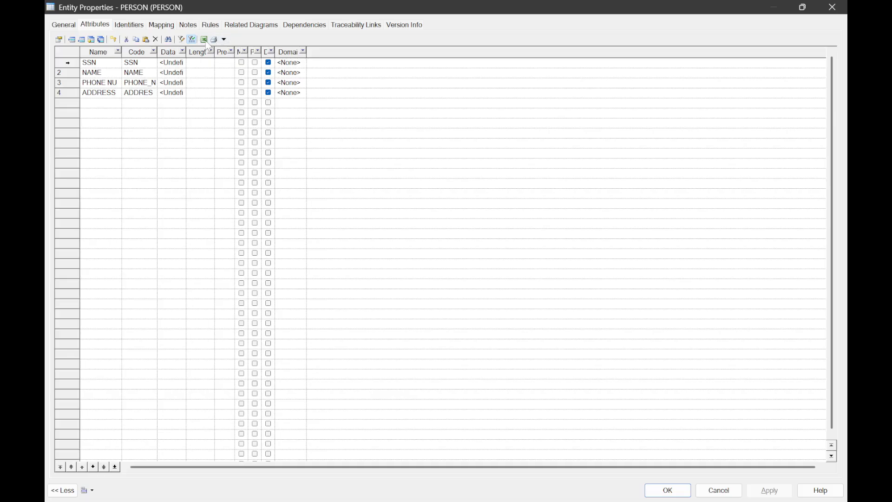
left_click(181, 40)
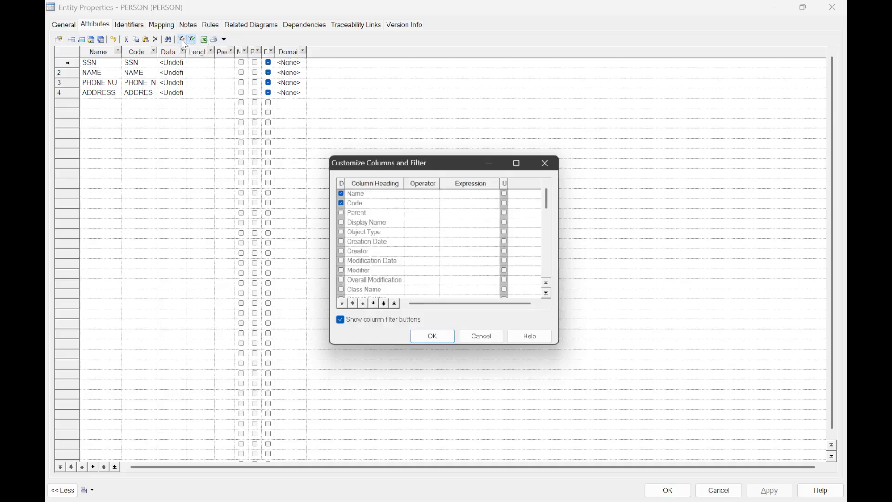
left_click(548, 163)
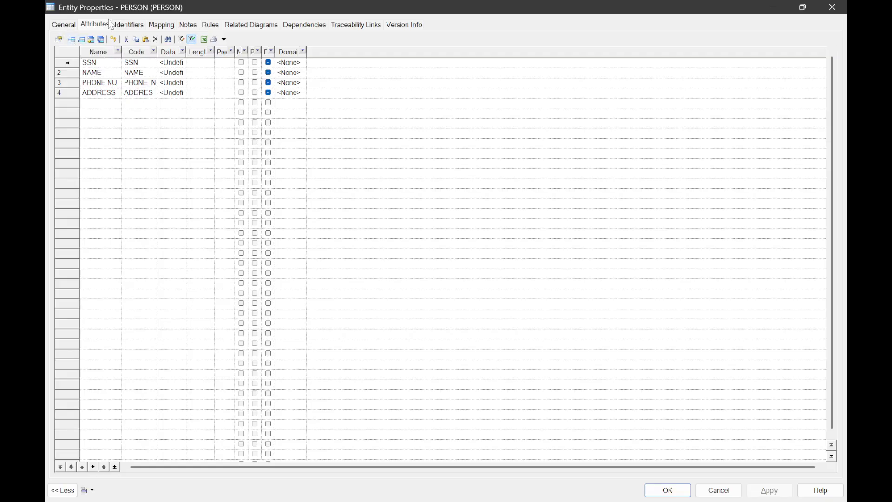
Step: Examine PERSON's identifiers, mapping, notes, rules, related diagrams, dependencies, traceability links and version information, and return to its attribute list
left_click(136, 25)
left_click(160, 25)
left_click(188, 26)
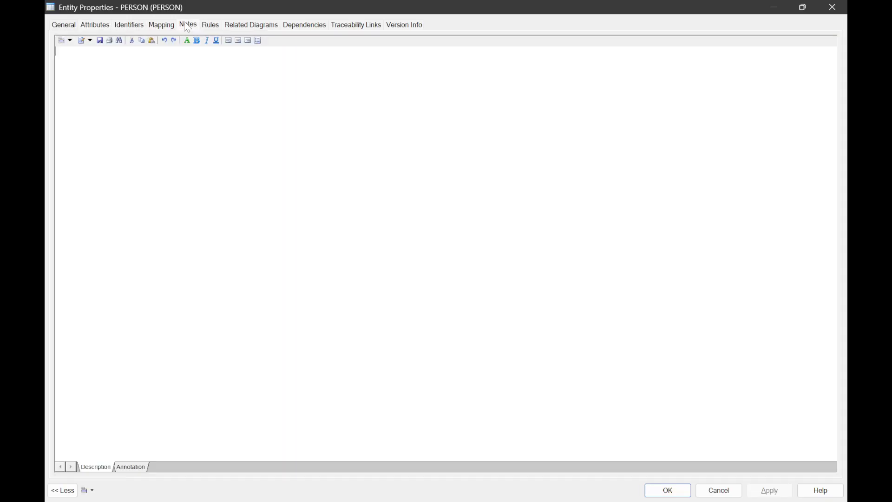
left_click(210, 26)
left_click(236, 25)
left_click(297, 26)
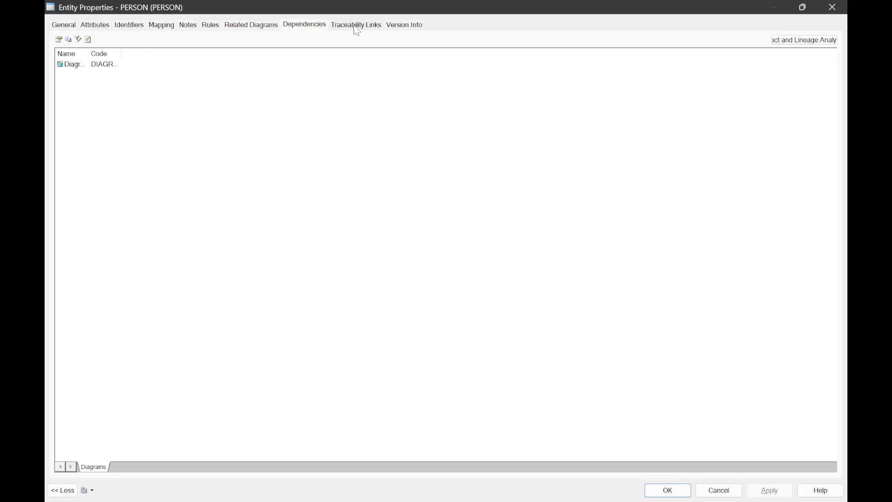
left_click(357, 28)
left_click(397, 27)
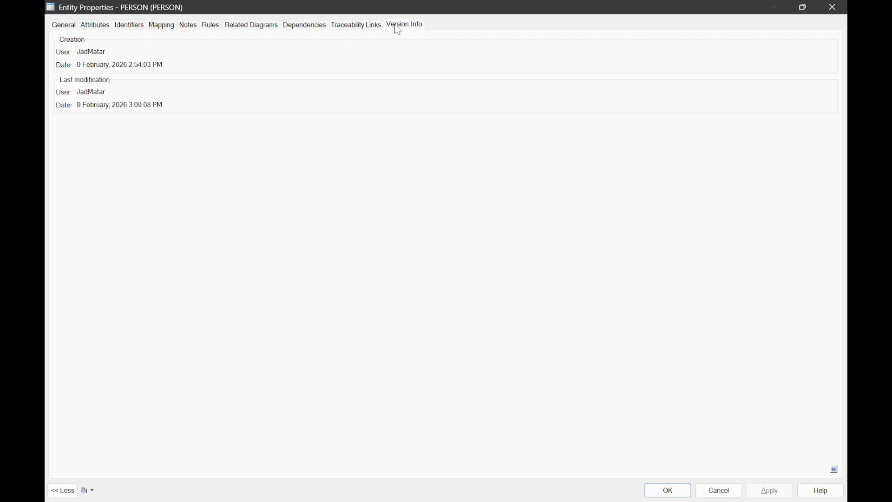
left_click(96, 25)
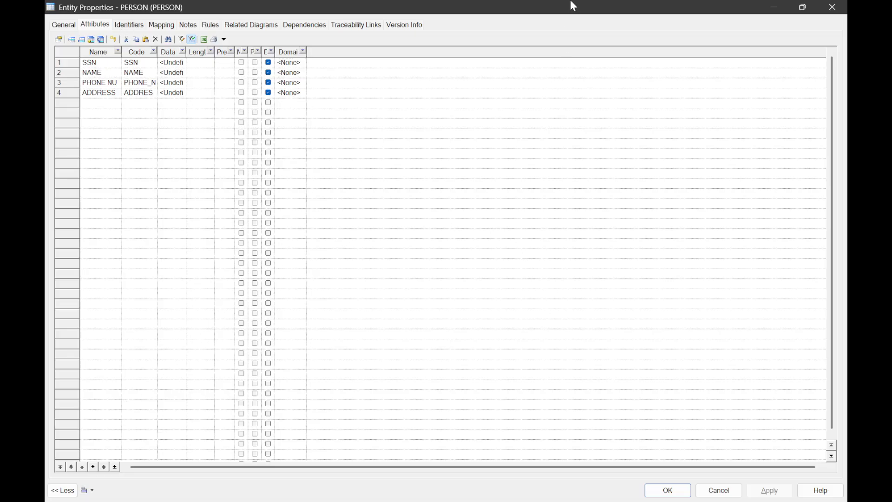
left_click(403, 25)
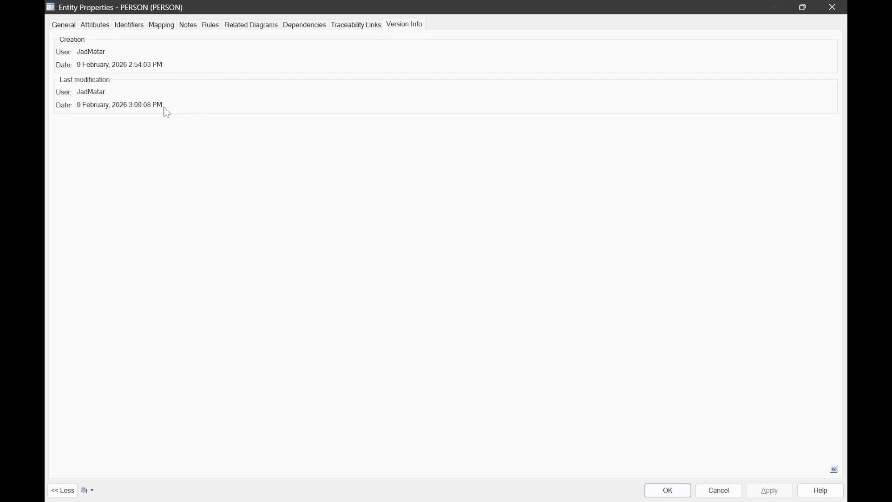
left_click(95, 25)
Step: Restore the PERSON entity properties to their smaller window size and capture a rectangular screenshot of that window
double_click(235, 10)
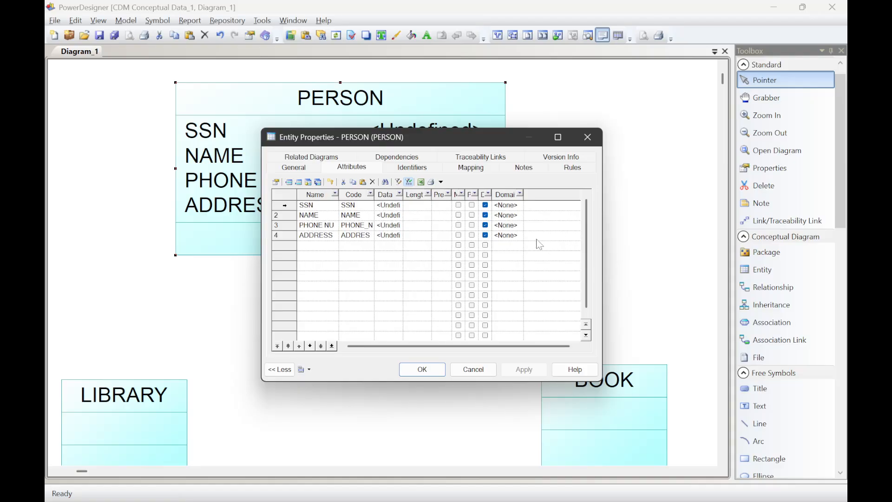
key("super+shift+s")
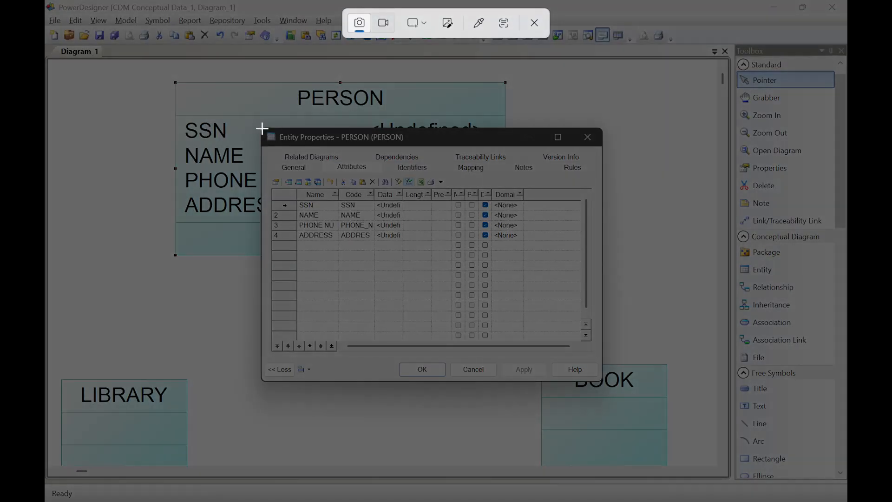
left_click_drag(261, 127, 601, 380)
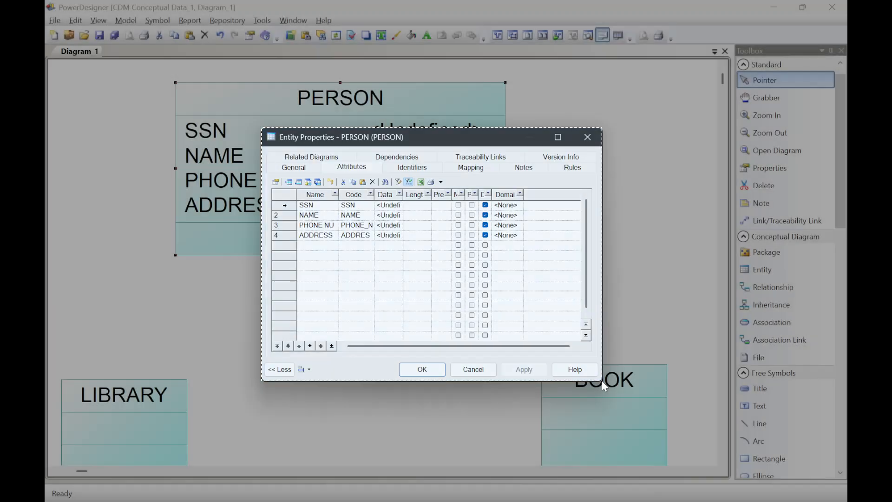
Step: Switch to ChatGPT and read its options for resolving undefined data types, from assigning an existing domain to hiding the data type display
key("alt+Tab")
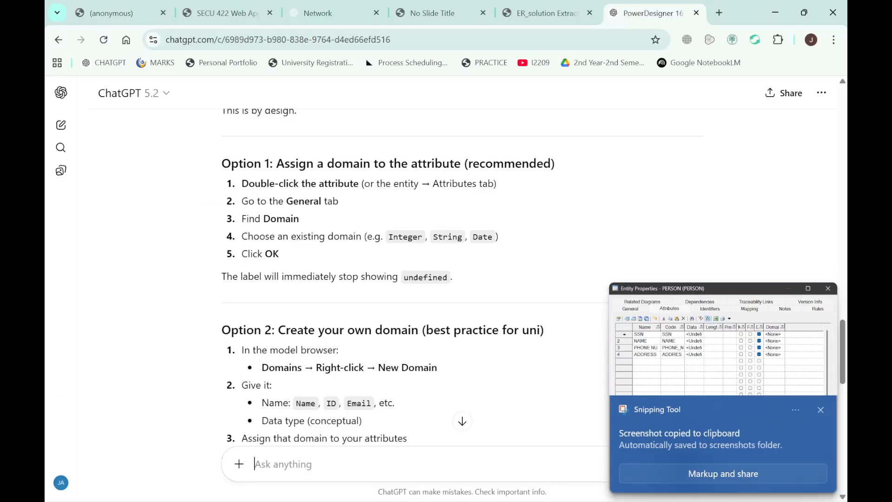
left_click_drag(241, 184, 479, 283)
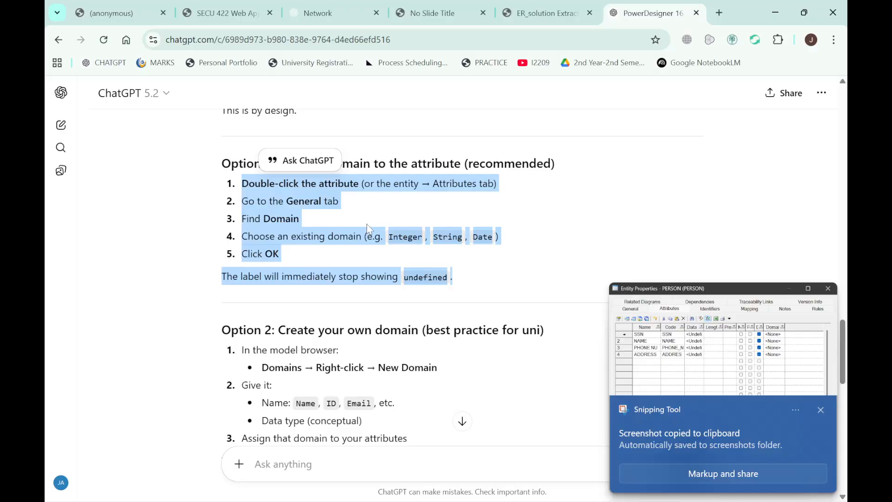
left_click(466, 318)
scroll(466, 318, "down", 2)
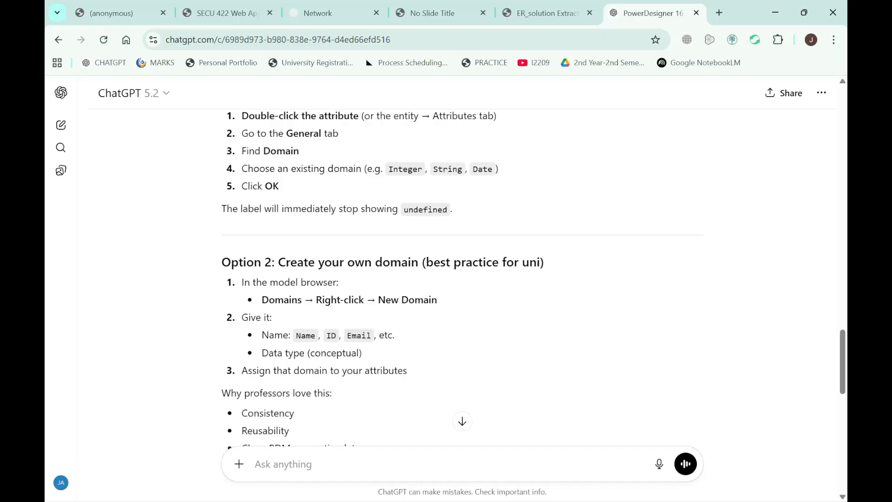
scroll(298, 323, "down", 2)
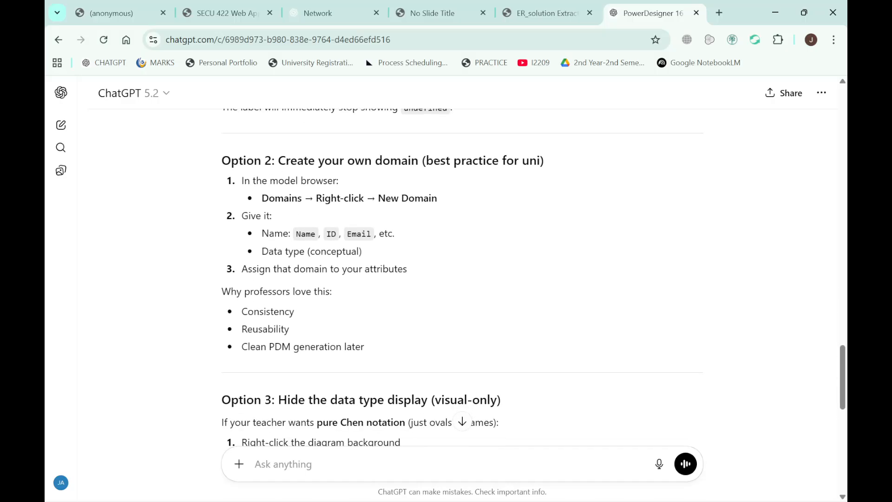
scroll(298, 322, "down", 1)
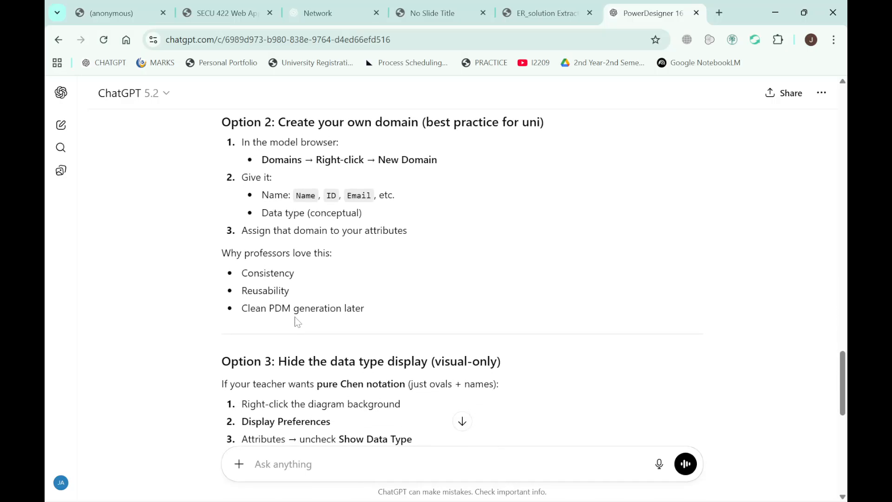
scroll(298, 321, "up", 1)
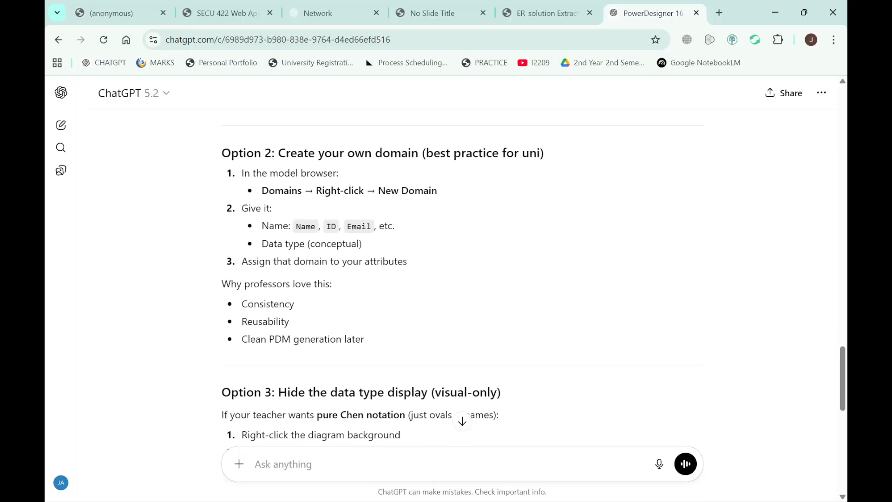
scroll(462, 276, "down", 6)
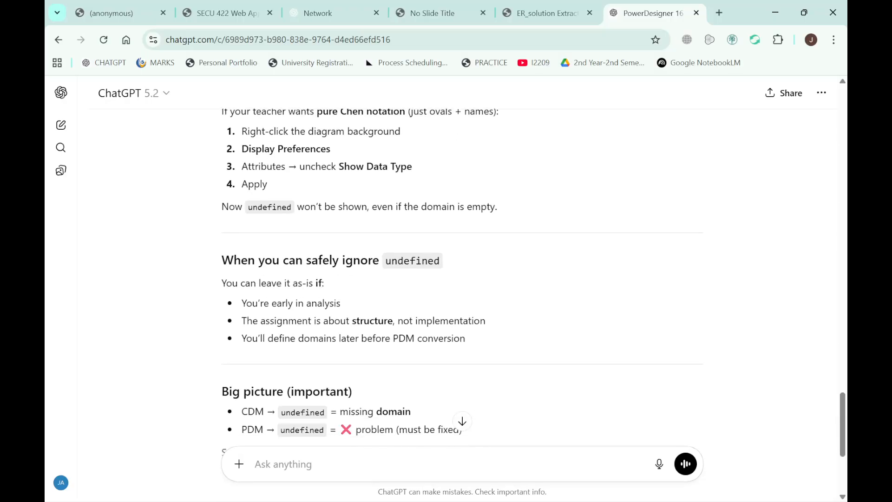
Step: Reread ChatGPT's Option 2 on creating a custom domain and compare it with PERSON's attribute list in PowerDesigner
scroll(253, 186, "up", 7)
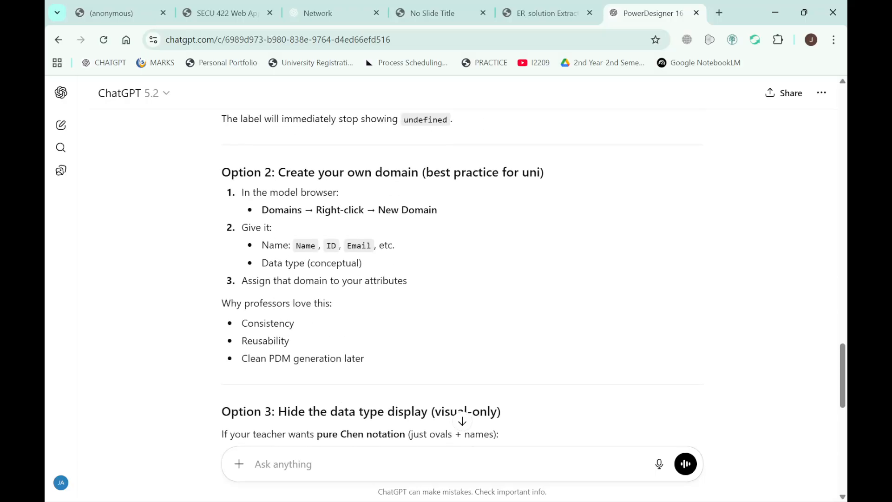
left_click_drag(220, 172, 388, 359)
left_click(285, 226)
left_click_drag(221, 171, 381, 358)
key("alt+Tab")
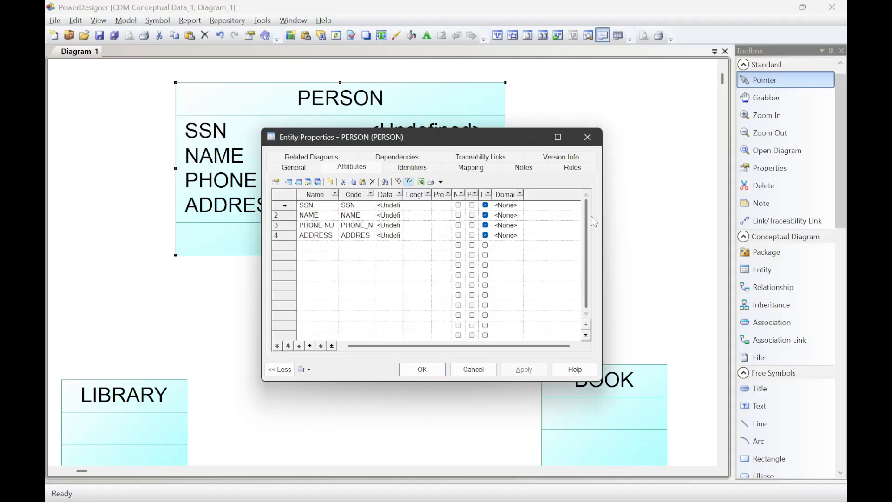
key("alt+Tab")
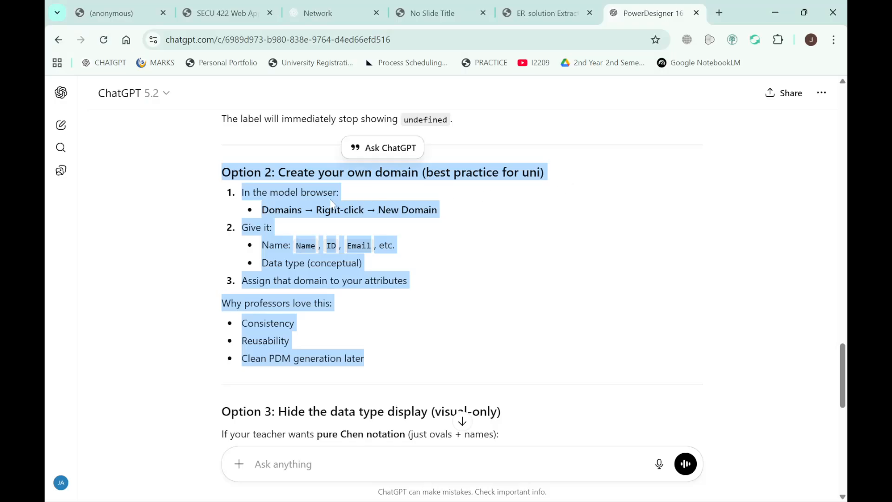
left_click(331, 204)
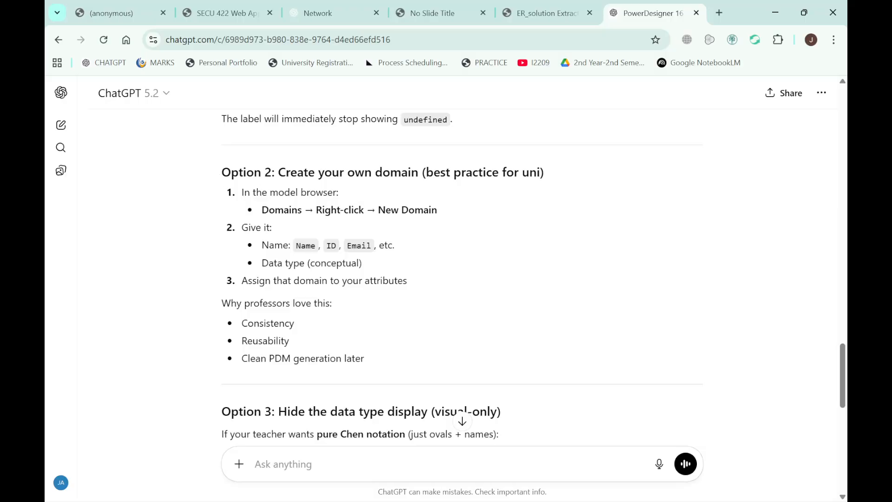
key("alt+Tab")
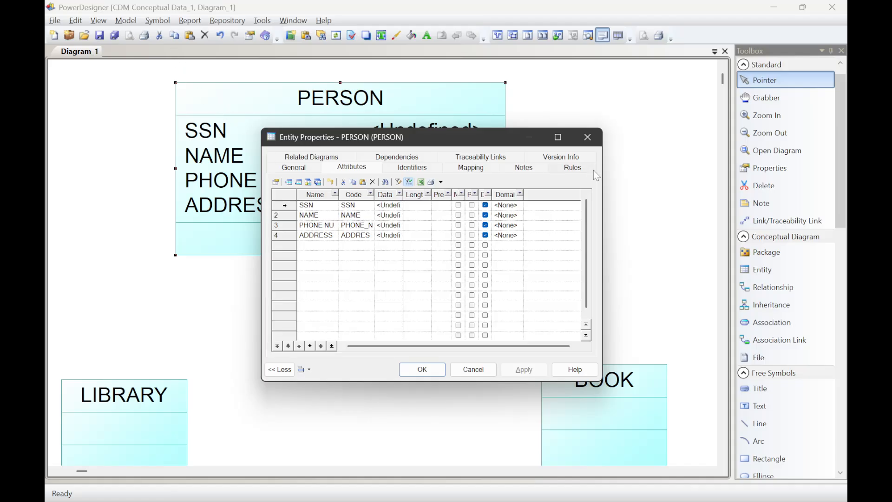
Step: Close the PERSON entity properties and open the model's list of domains
left_click(557, 136)
left_click(831, 6)
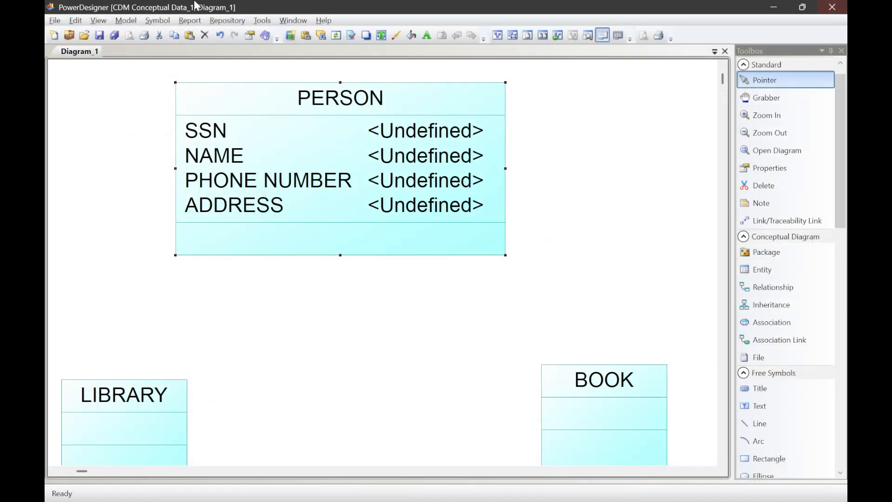
left_click(123, 20)
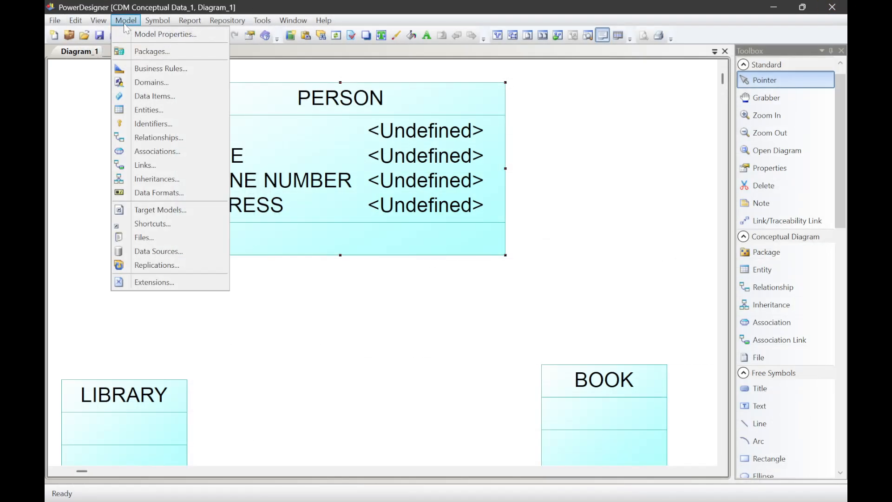
left_click(190, 78)
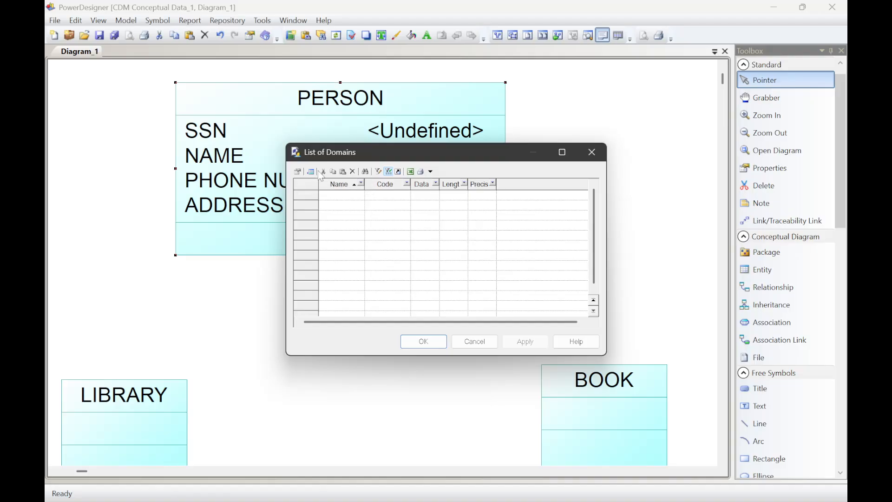
Step: Add a domain to the model's domain list and name it "name"
left_click(334, 195)
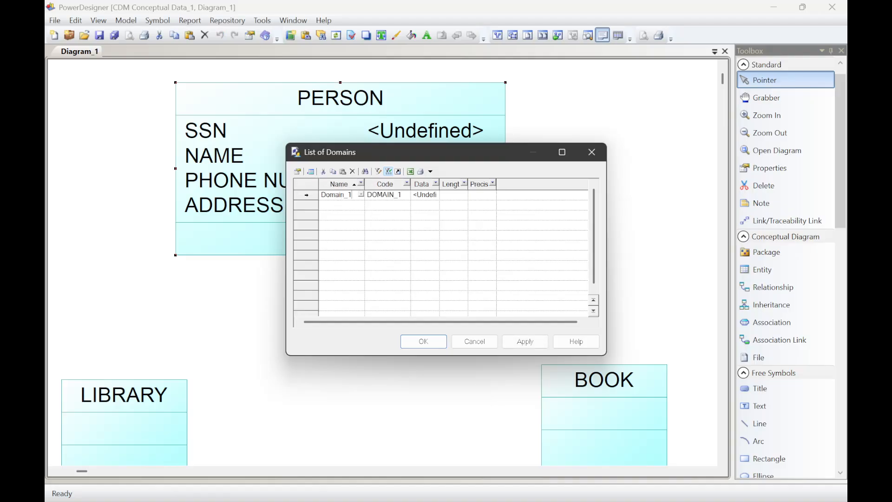
double_click(336, 195)
type("name")
left_click(427, 197)
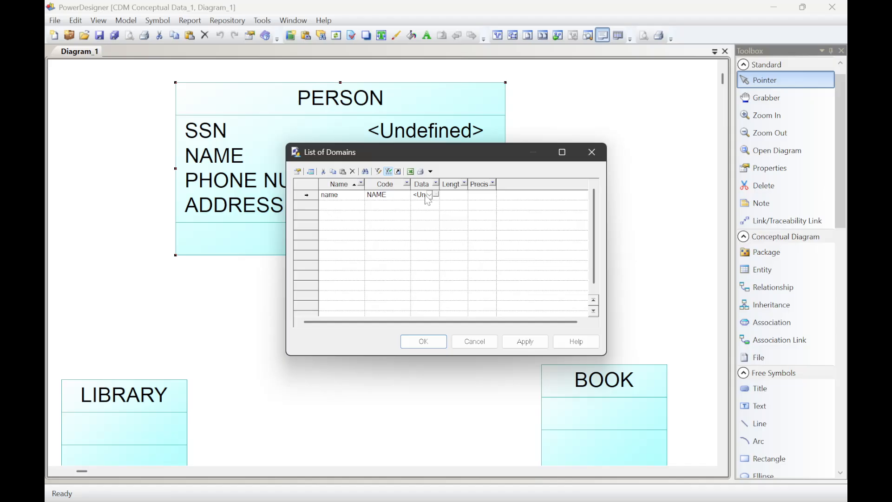
left_click(429, 195)
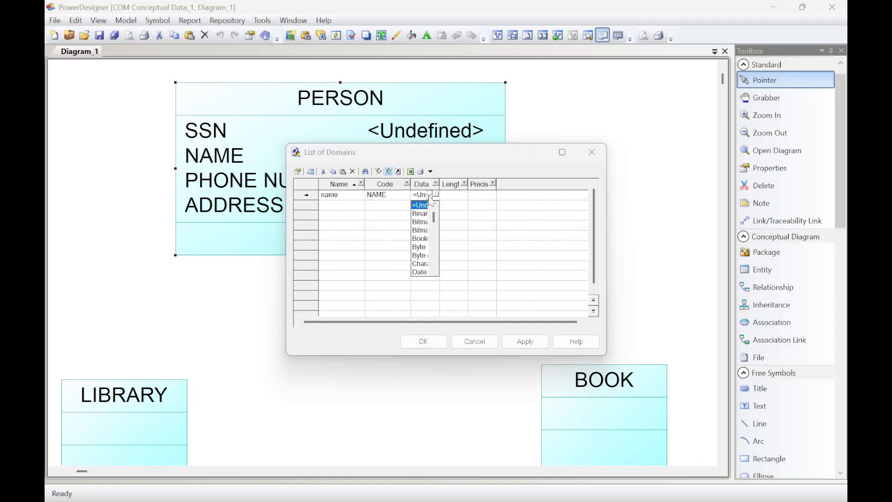
left_click(440, 224)
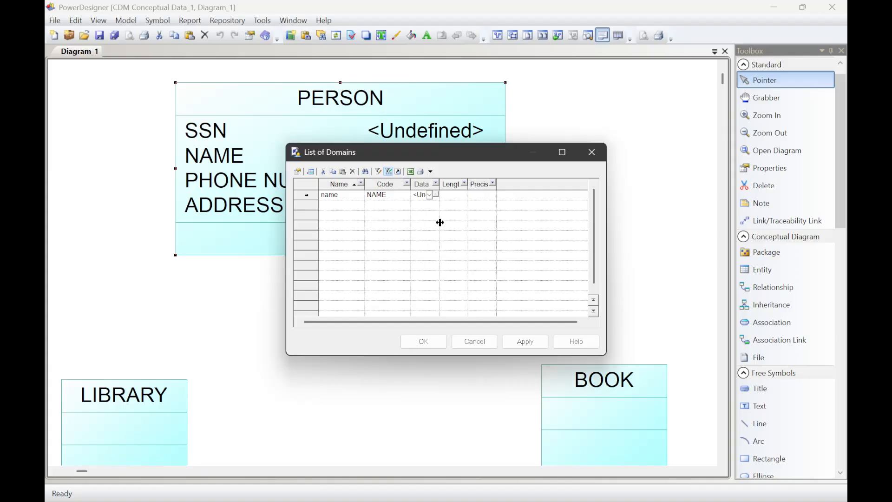
left_click(428, 195)
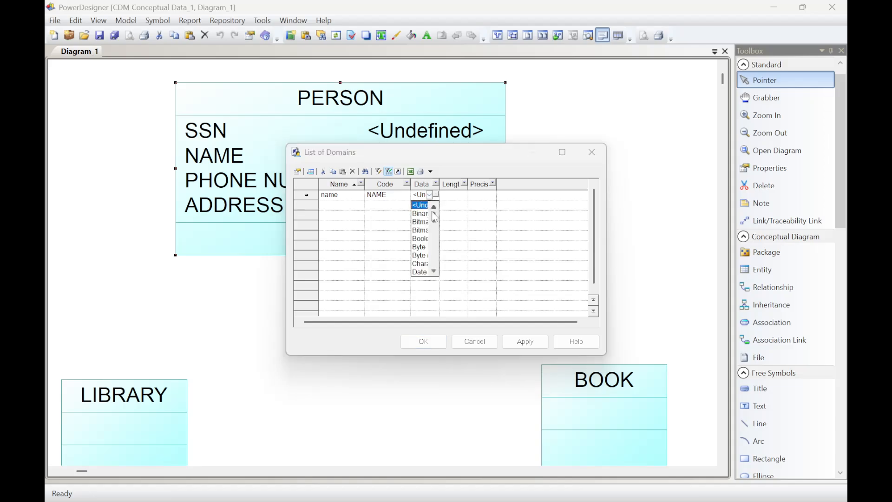
left_click(455, 222)
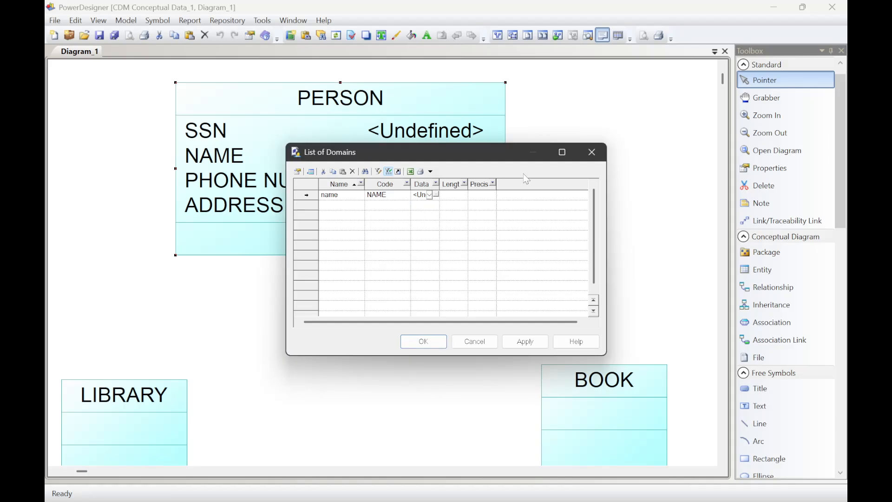
Step: Maximize the List of Domains window and widen the Data Type column so full type names fit
left_click(562, 152)
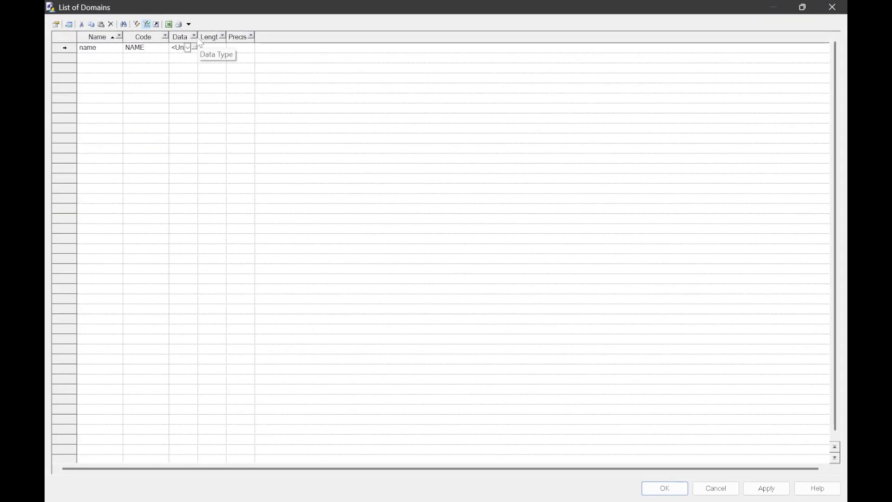
left_click(199, 37)
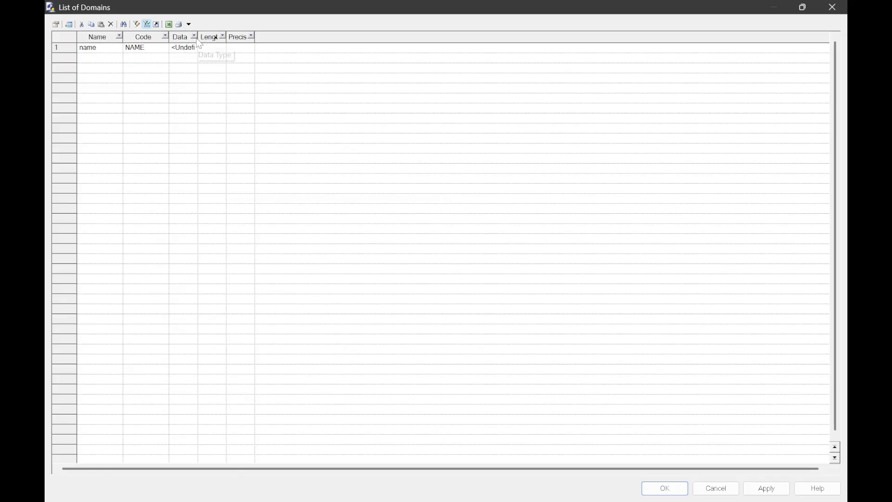
left_click(193, 37)
left_click(207, 107)
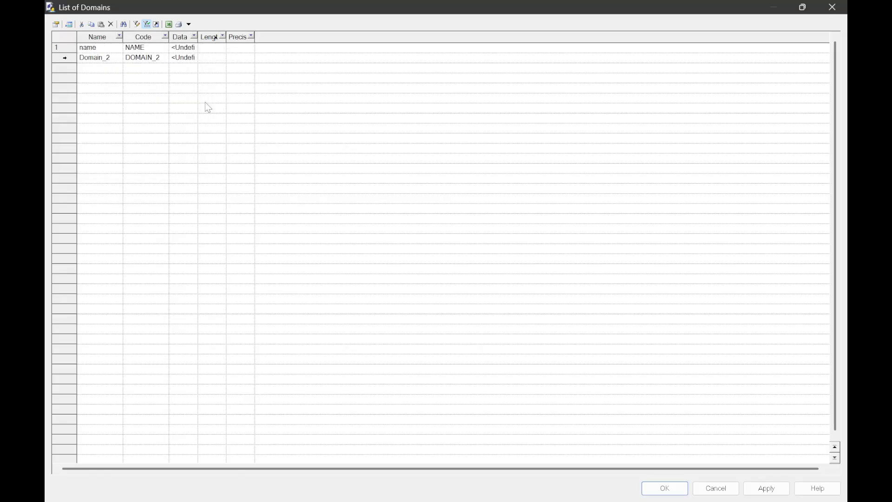
left_click_drag(198, 38, 293, 37)
Step: Browse the available data types for the "name" domain and set its data type to Text
left_click(254, 47)
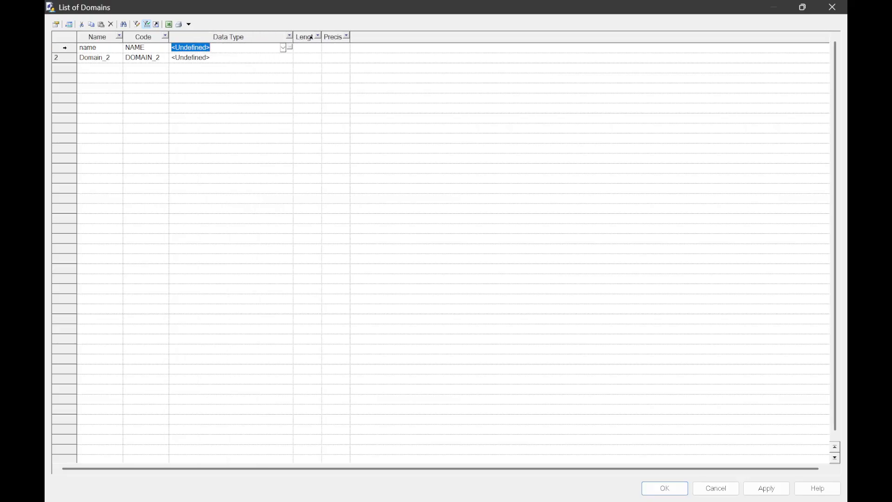
left_click(283, 48)
scroll(264, 94, "down", 3)
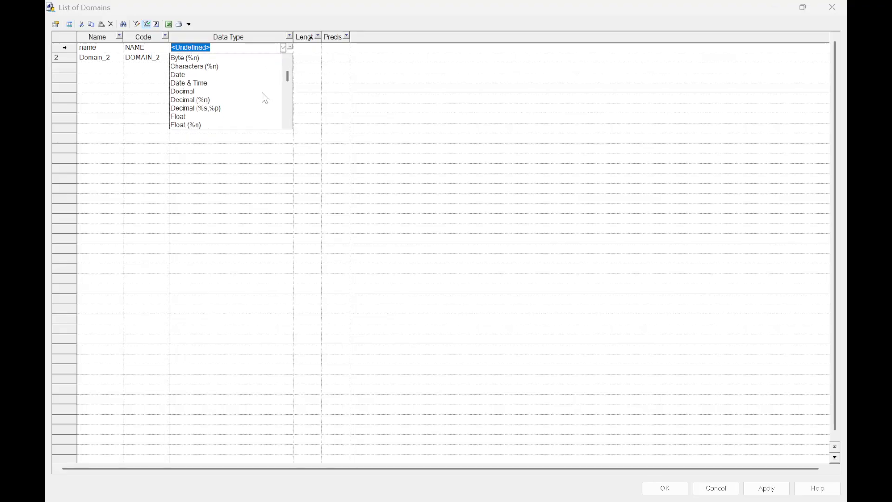
scroll(238, 100, "down", 7)
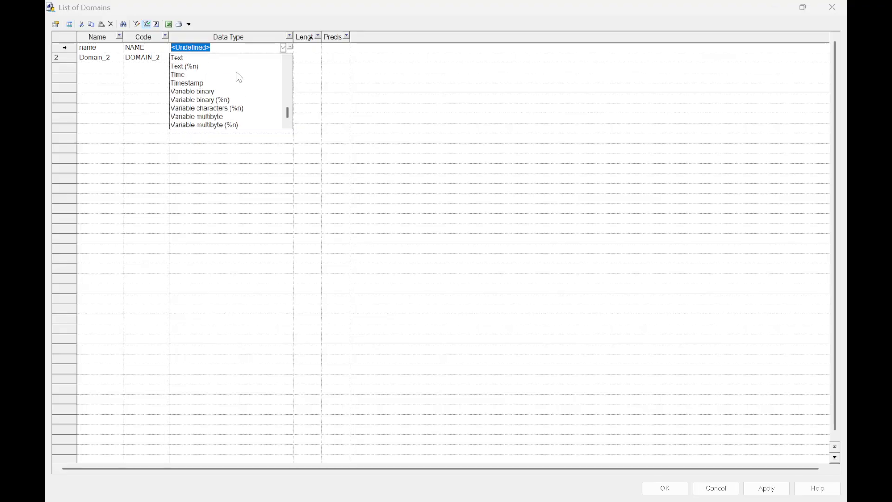
scroll(292, 119, "up", 1)
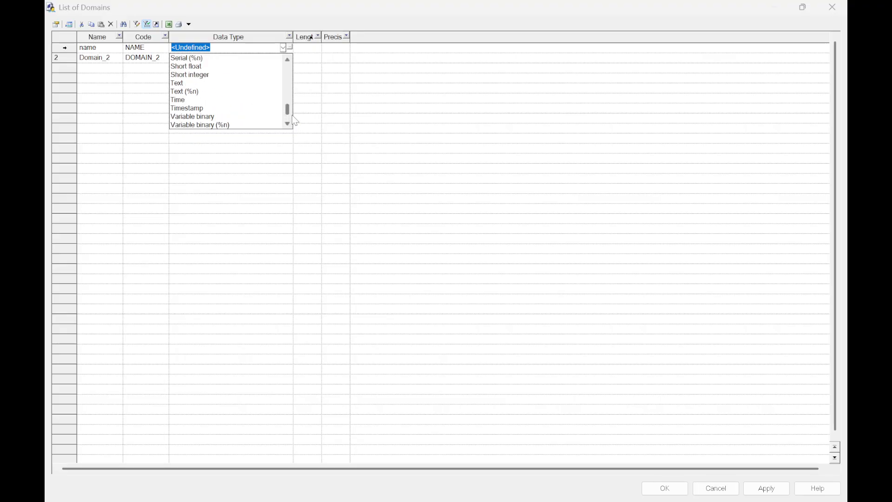
key("b")
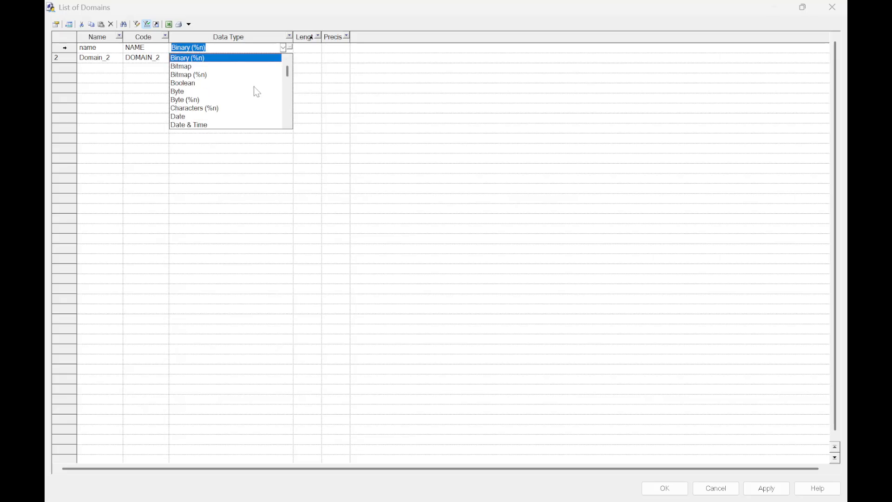
key("s")
key("Down")
key("Down")
key("Down")
key("Down")
key("Down")
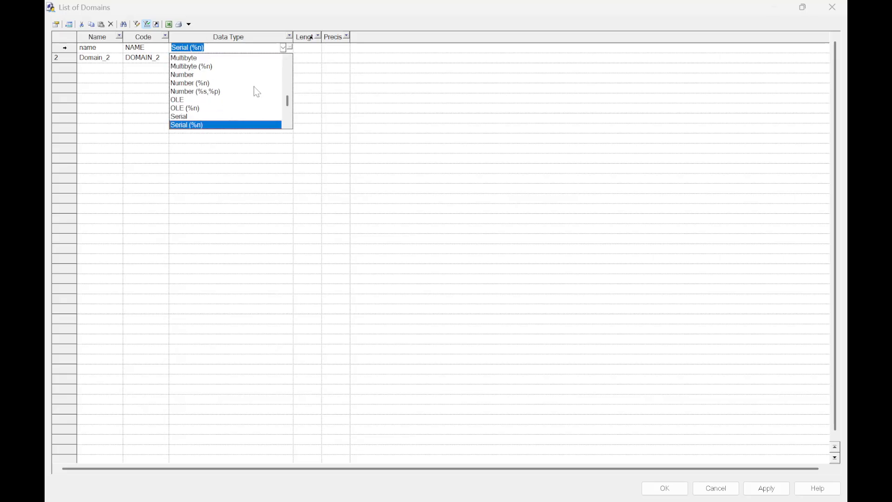
key("Up")
key("Up")
key("Up")
key("Up")
key("Up")
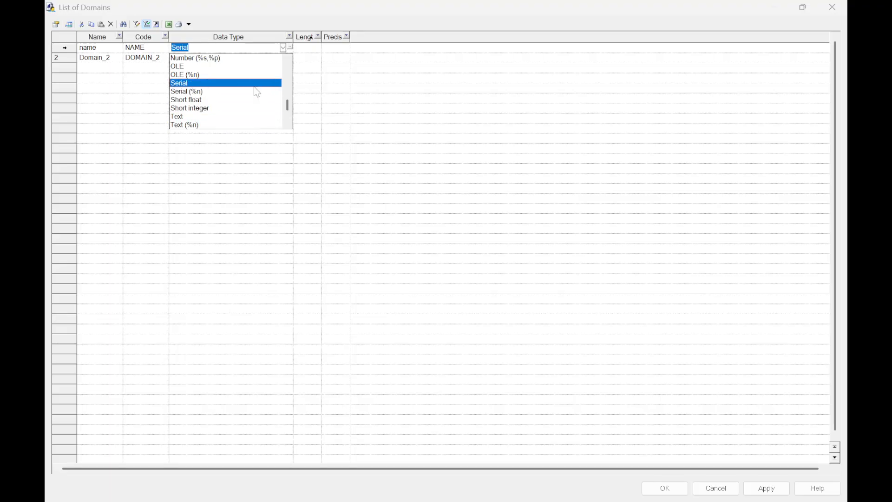
key("Up")
key("Up")
key("Up")
key("Up")
key("Up")
key("Down")
key("Down")
key("Up")
key("Up")
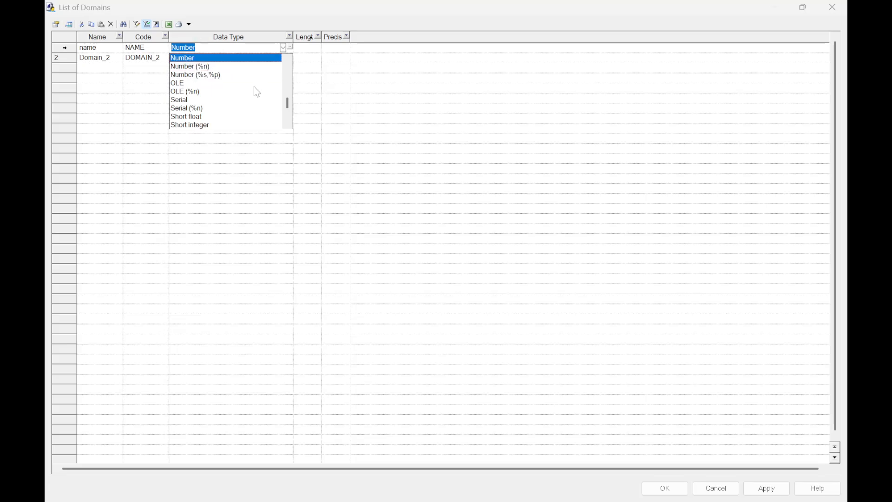
key("Down")
key("Up")
key("Down")
key("Down")
key("Down")
key("Down")
key("Down")
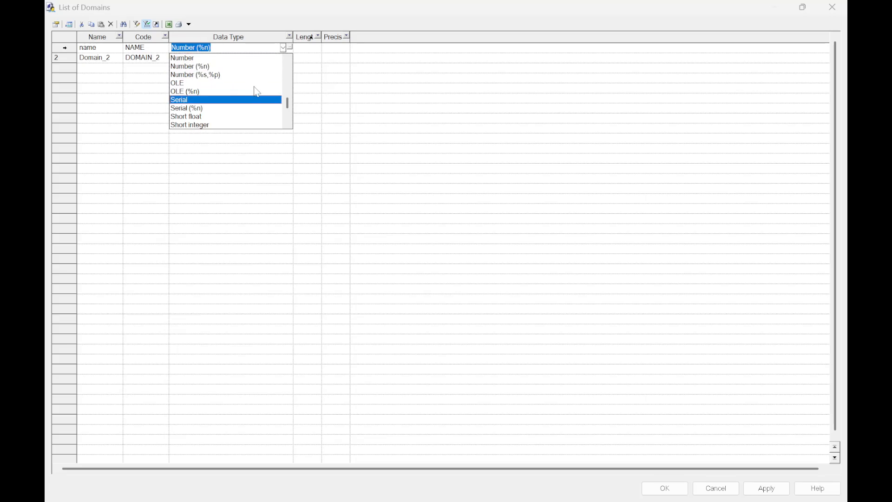
key("Down")
key("Down")
key("Down")
key("Down")
key("Down")
key("Down")
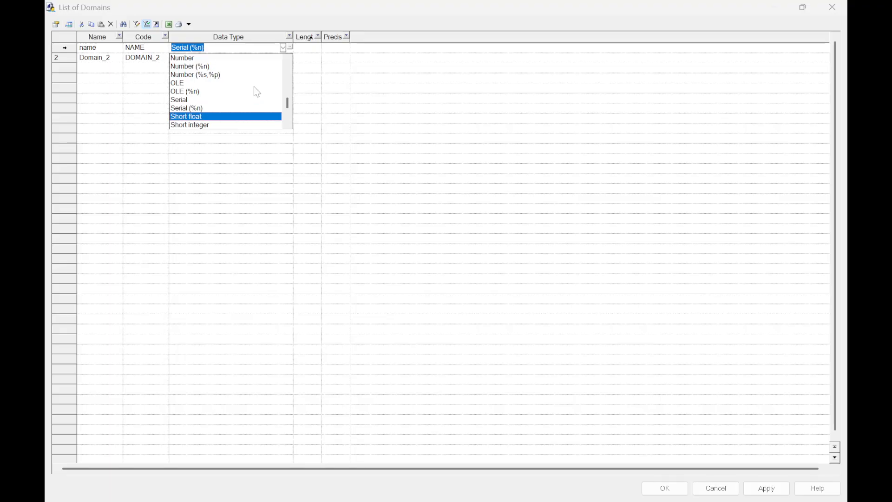
key("Up")
key("Up")
key("Up")
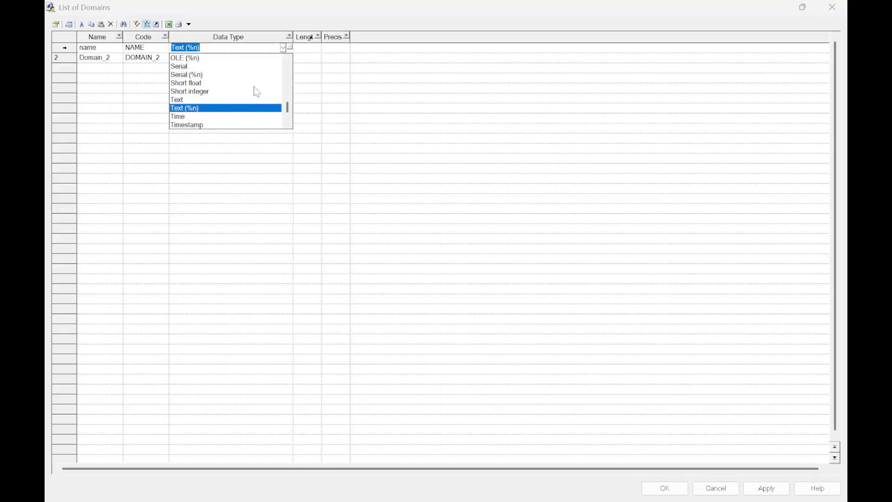
key("Return")
Step: Name the second domain "phone number" and set its data type to Number
left_click(99, 57)
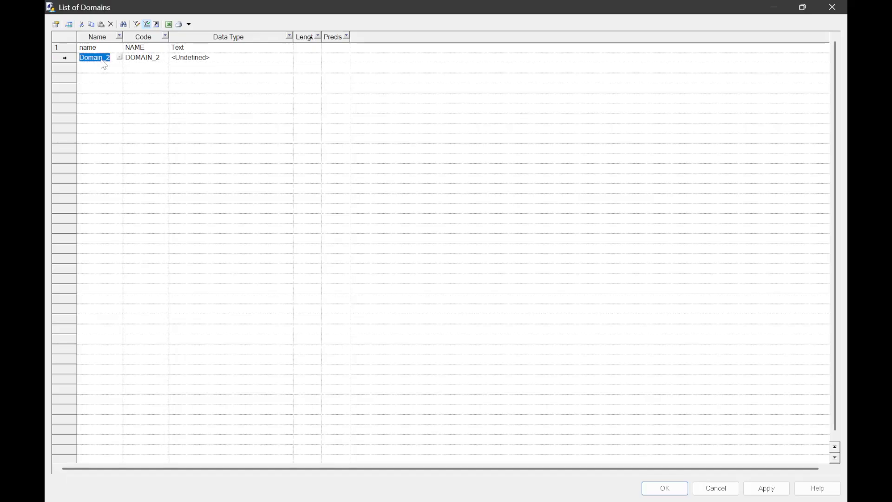
left_click(98, 58)
double_click(102, 57)
type("p")
type("hone number")
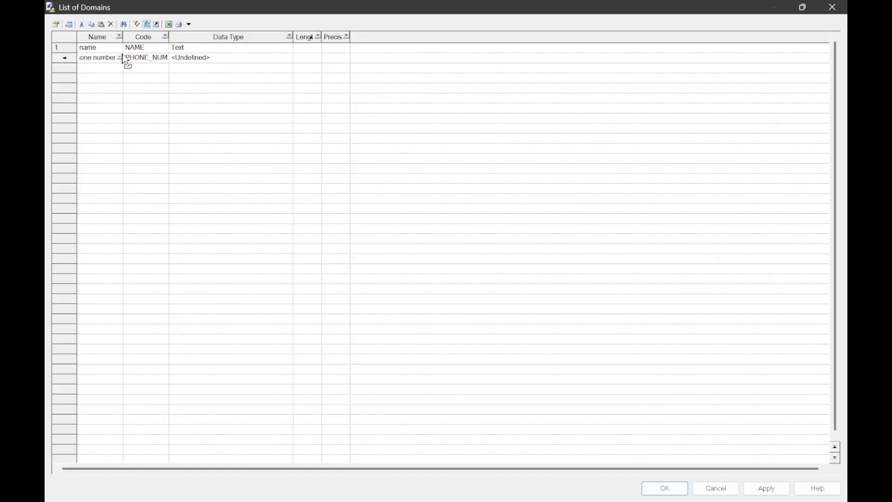
left_click(206, 59)
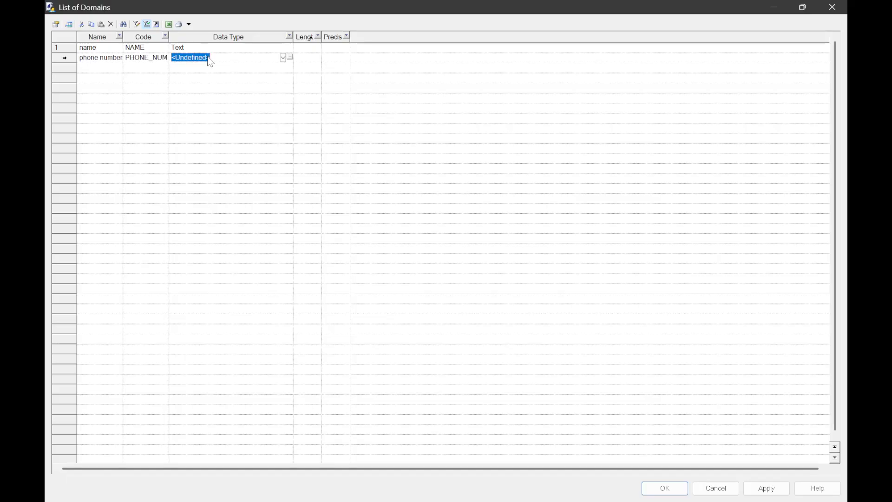
left_click(283, 57)
key("n")
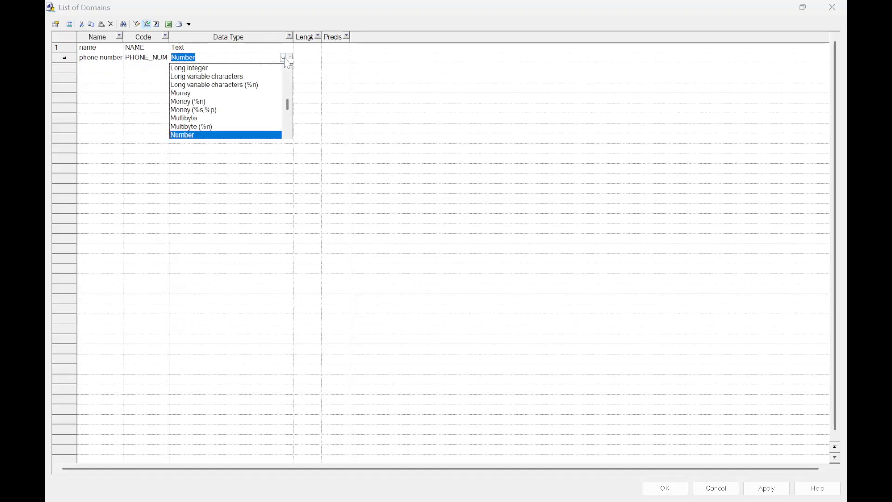
left_click(284, 57)
Step: Add a third domain named "addrress" and set its data type to Text
left_click(85, 69)
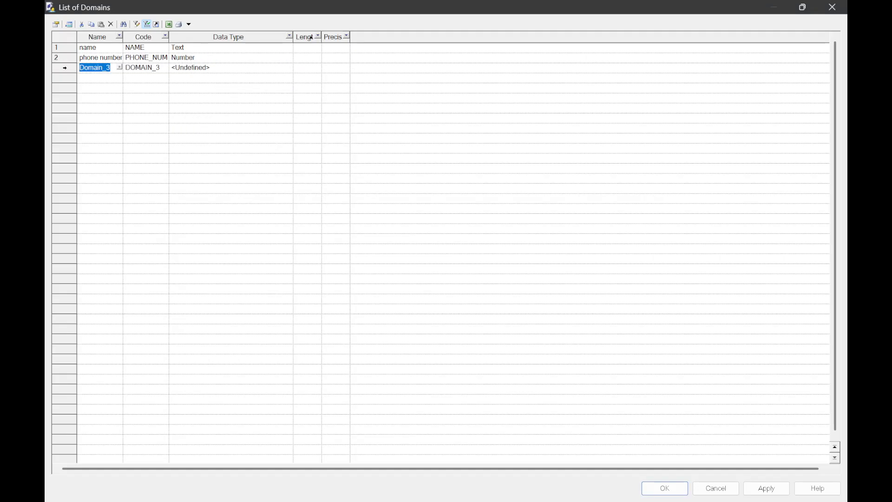
type("addrfess")
key("BackSpace")
key("BackSpace")
key("BackSpace")
left_click(240, 68)
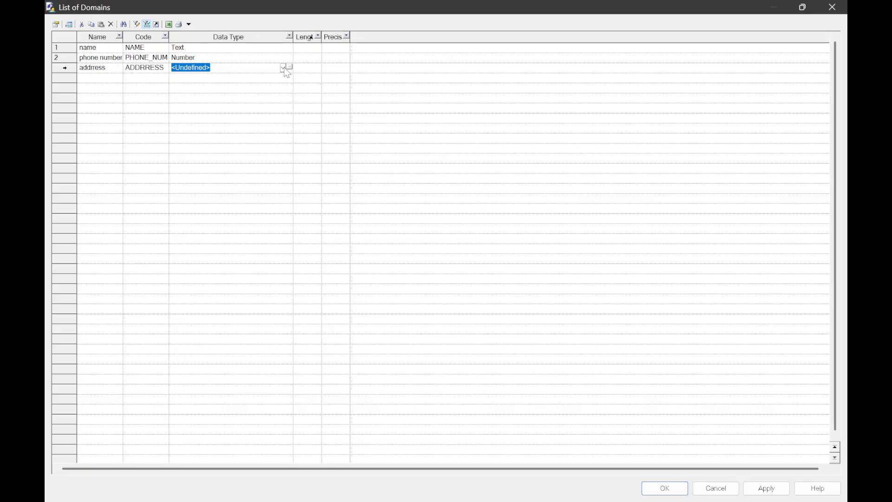
left_click(283, 68)
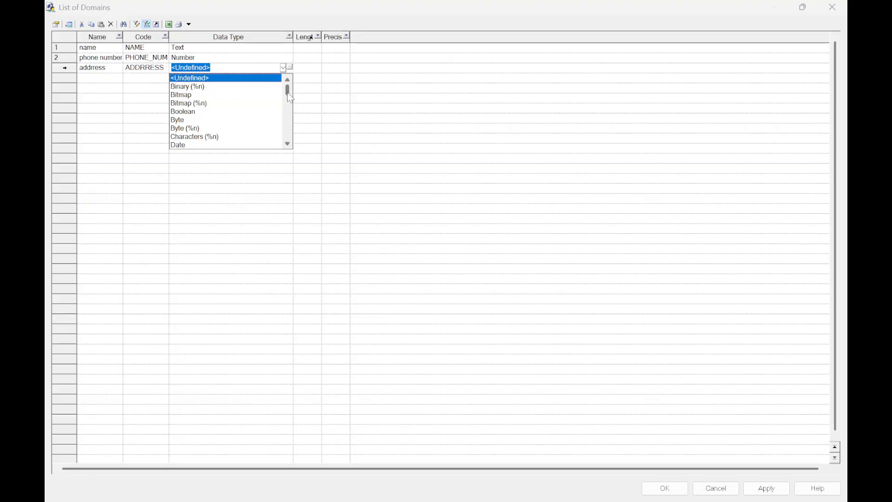
key("t")
key("Return")
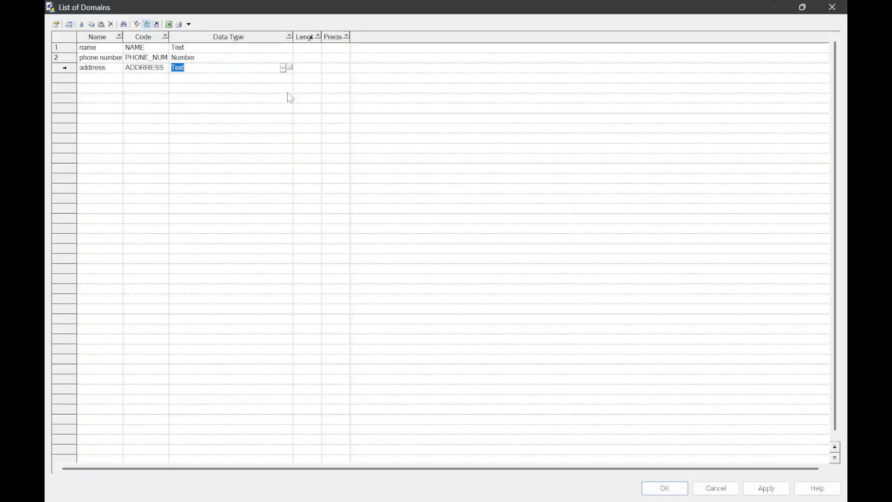
Step: Add a fourth domain named "ssn" and set its data type to Text
left_click(99, 77)
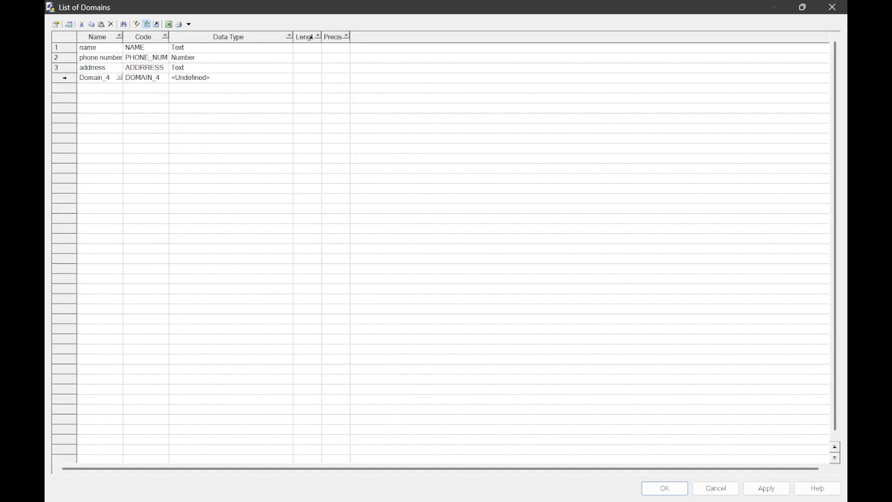
type("ss")
key("ctrl+a")
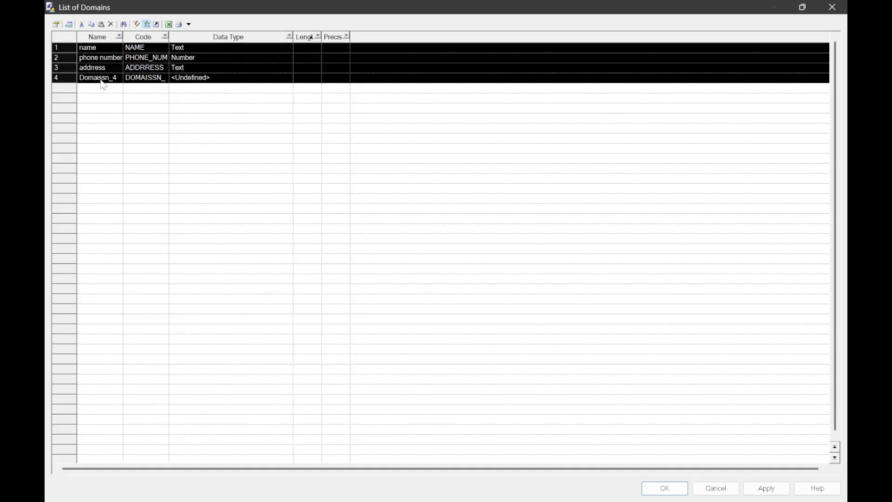
left_click(101, 79)
double_click(101, 78)
key("BackSpace")
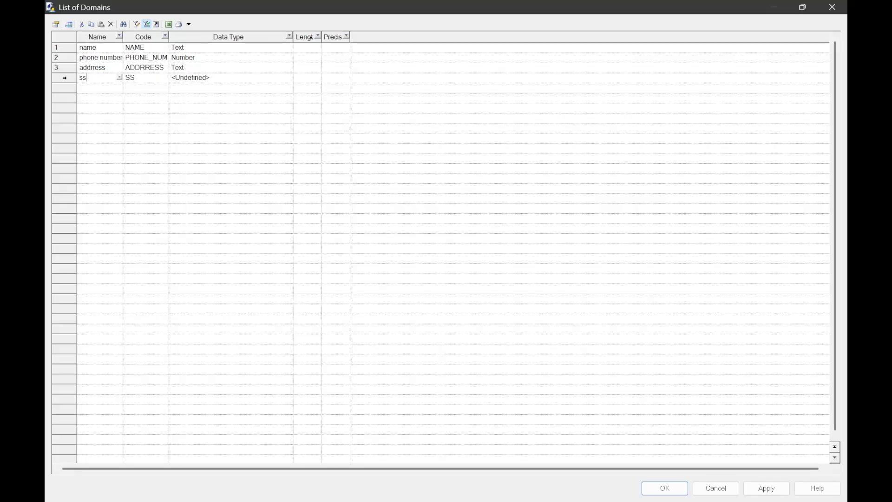
left_click(180, 77)
left_click(285, 79)
key("t")
key("Return")
key("Down")
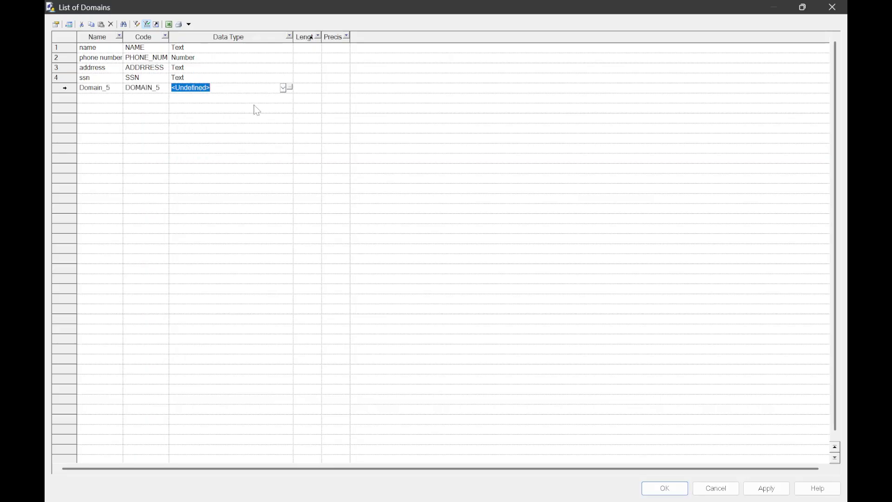
Step: Close the domain list and try to assign a domain to the SSN attribute in PERSON's properties
left_click(842, 7)
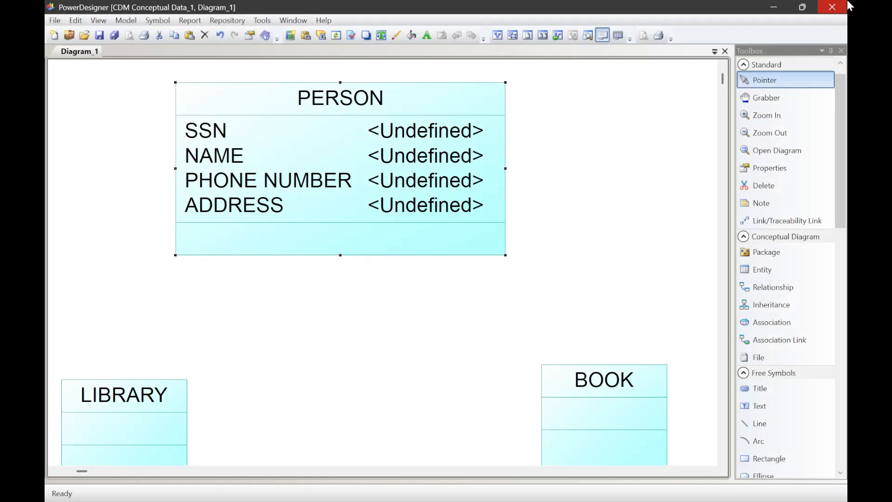
double_click(398, 138)
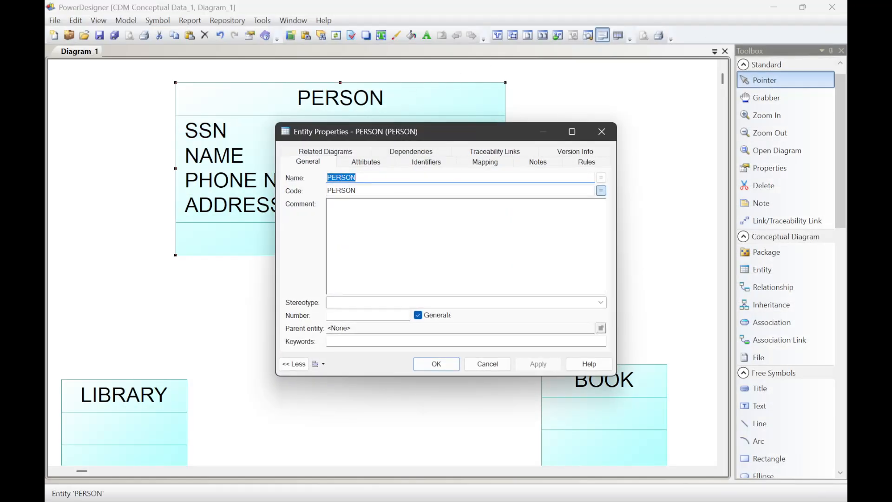
left_click(361, 162)
left_click(522, 200)
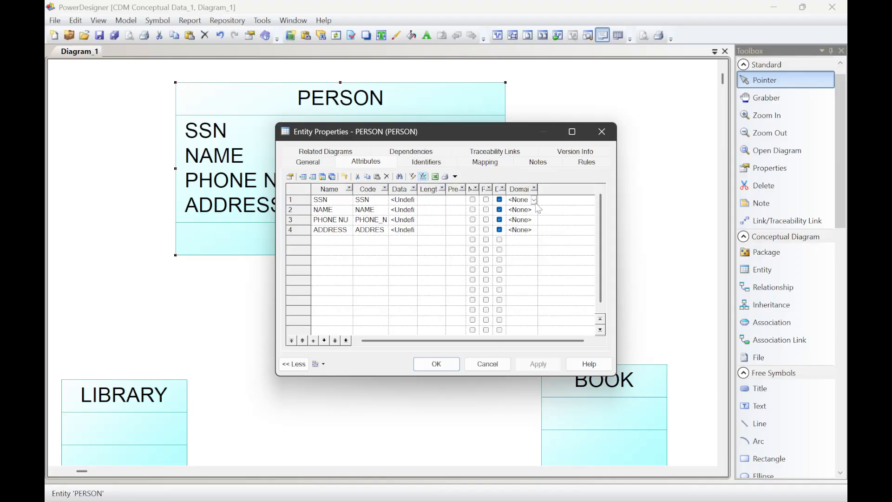
left_click(535, 201)
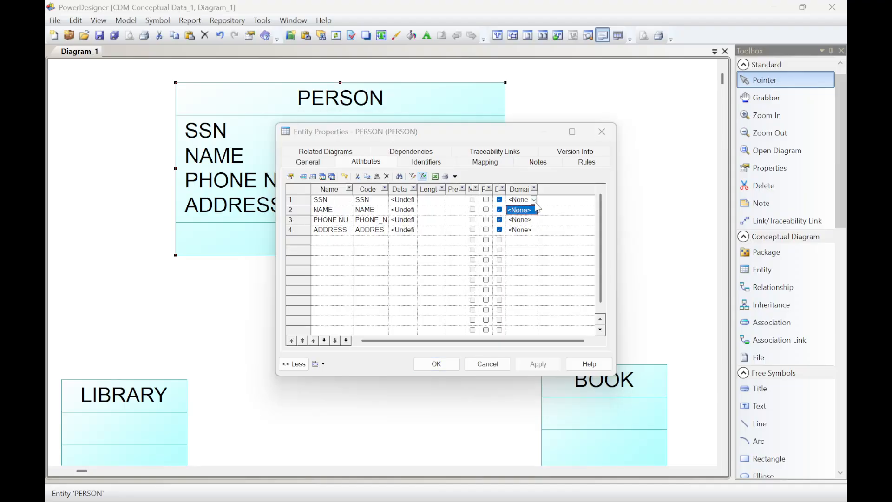
left_click(534, 209)
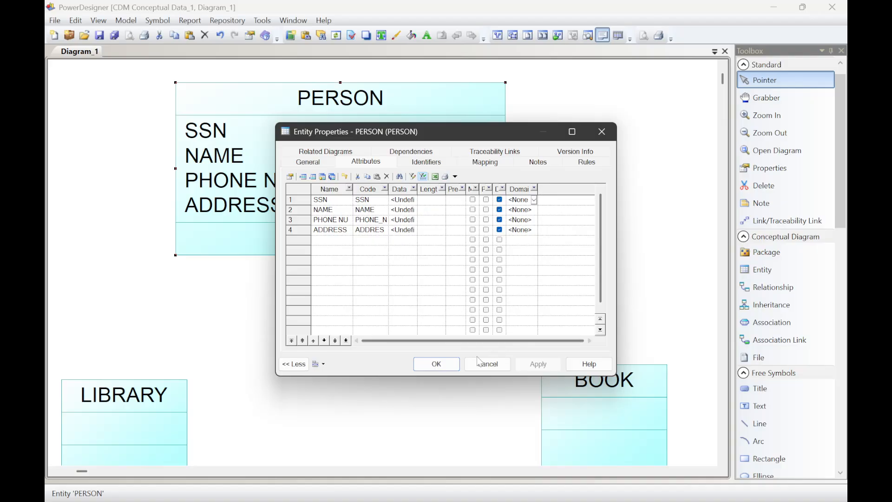
left_click(601, 131)
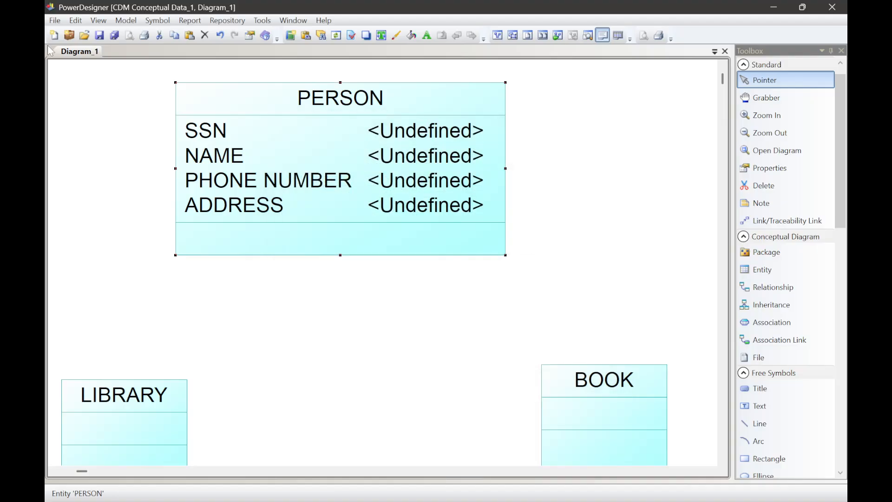
Step: Reopen the model's list of domains and add a domain named "name"
left_click(126, 21)
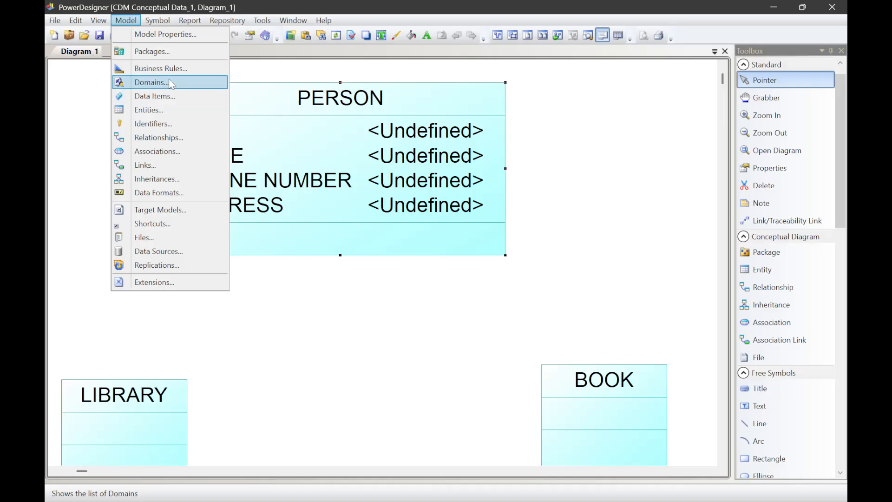
left_click(151, 82)
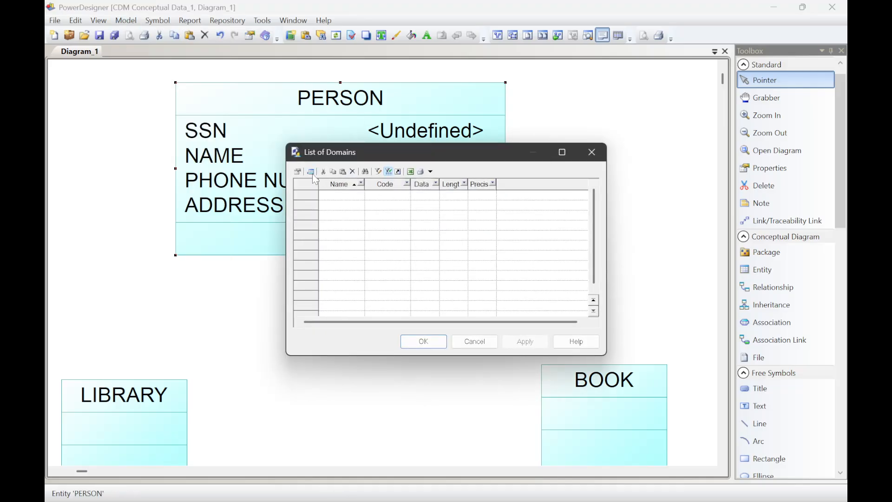
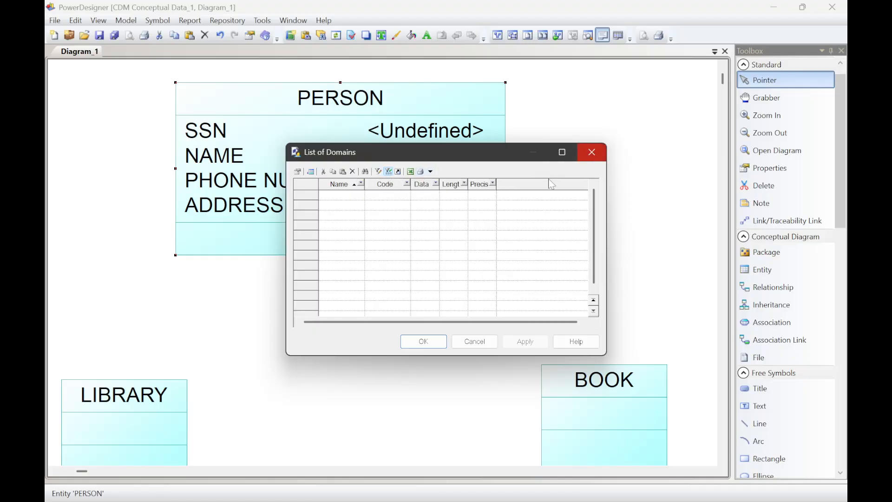
left_click(355, 197)
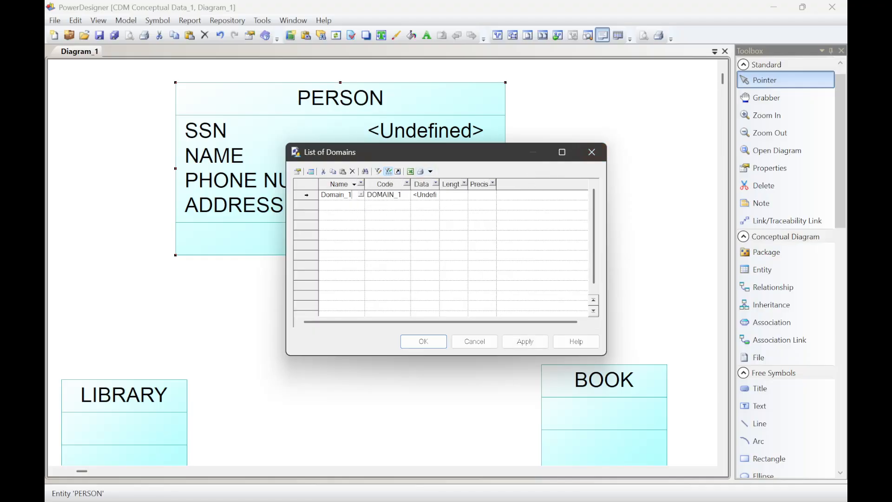
double_click(342, 195)
type("name")
Step: Set the data type of the "name" domain to Text, then apply the change and close the domain list
left_click(425, 187)
left_click(423, 195)
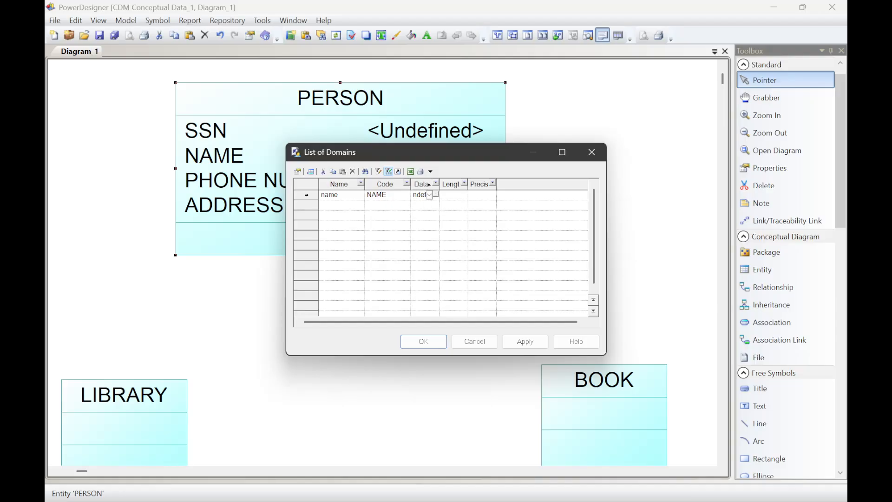
key("Right")
key("Right")
key("Left")
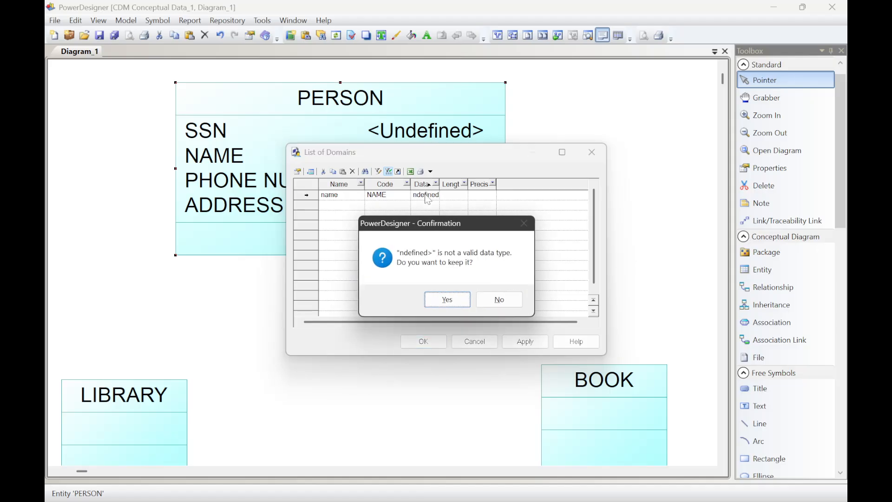
key("Return")
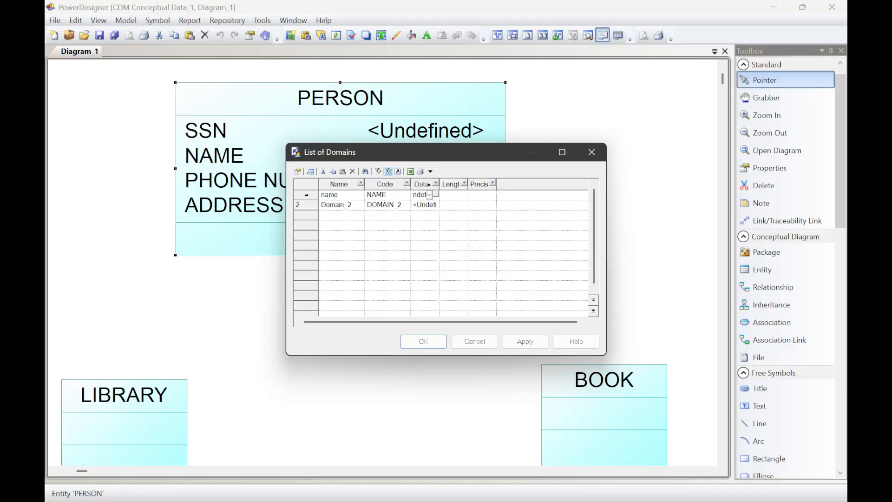
left_click(429, 195)
key("t")
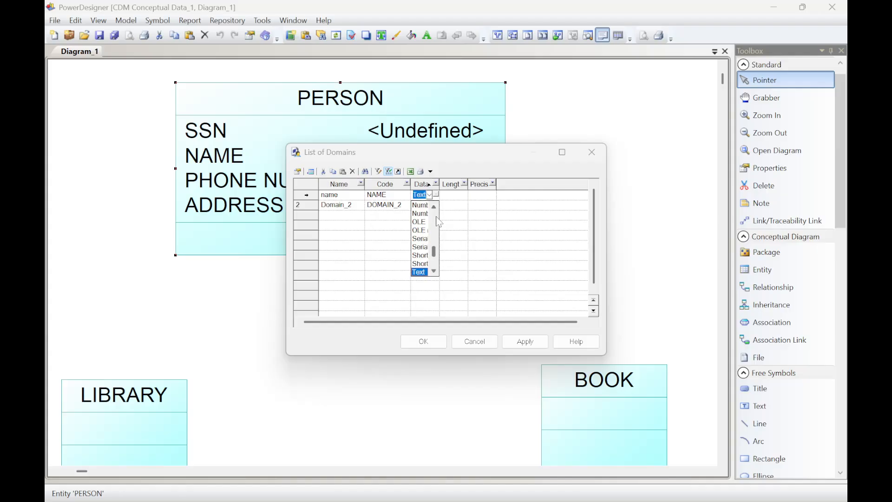
key("Return")
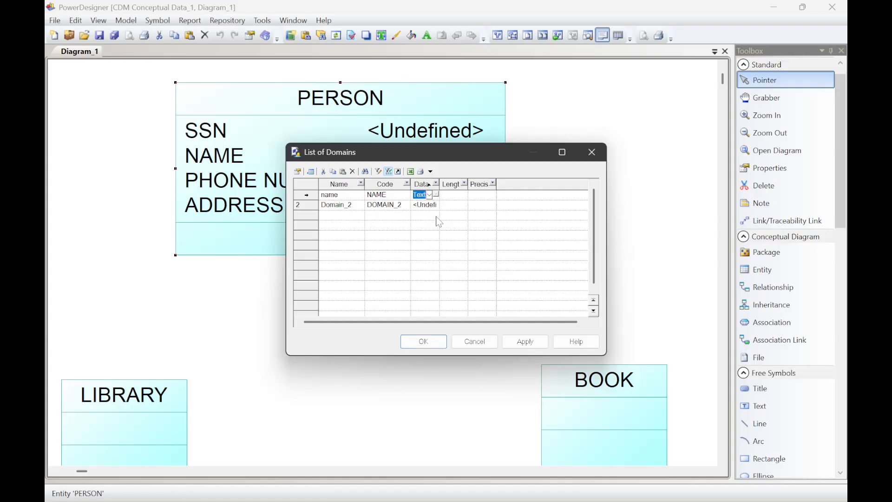
left_click(520, 341)
left_click(424, 342)
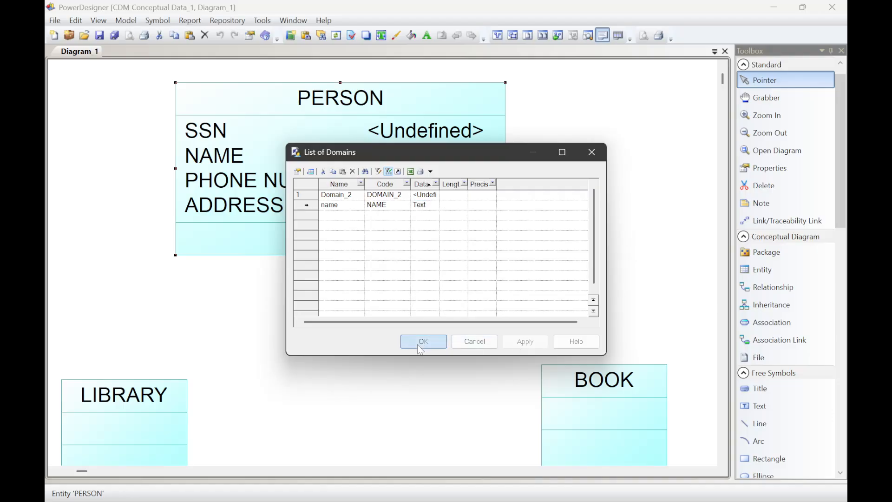
Step: Set the data type of PERSON's SSN attribute to Text in the attribute's own properties
double_click(419, 141)
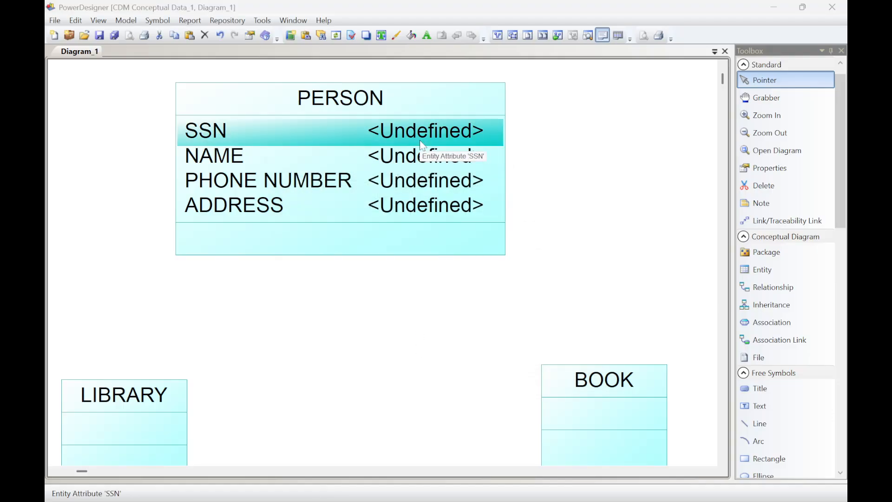
left_click(337, 151)
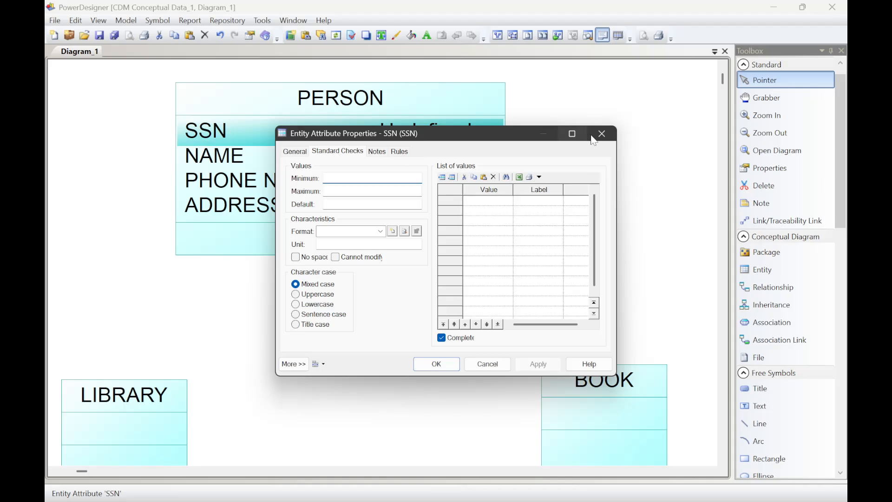
left_click(296, 151)
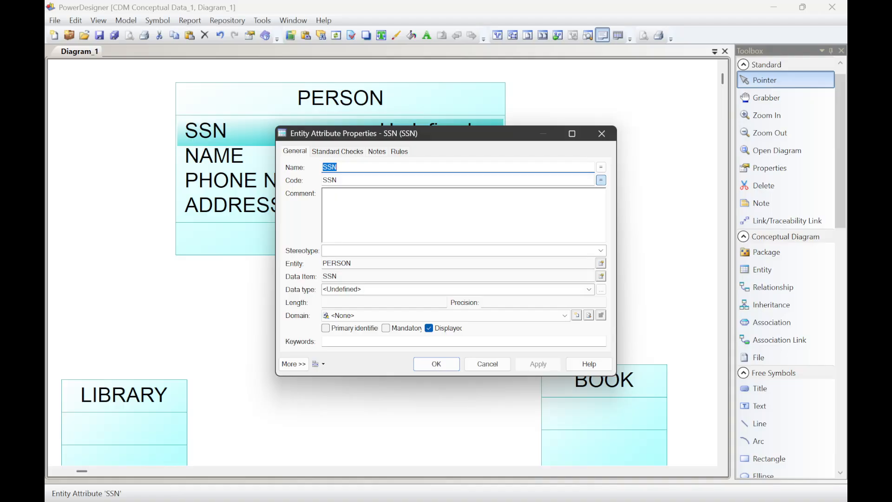
left_click(589, 290)
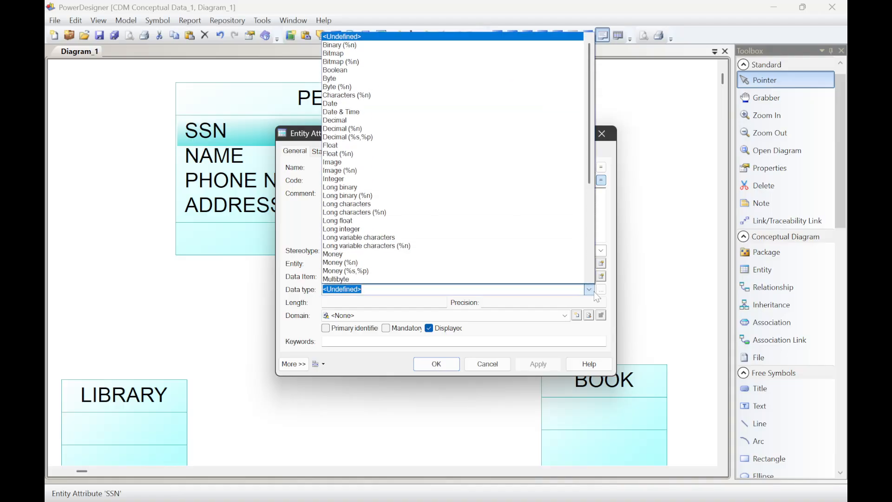
type("t")
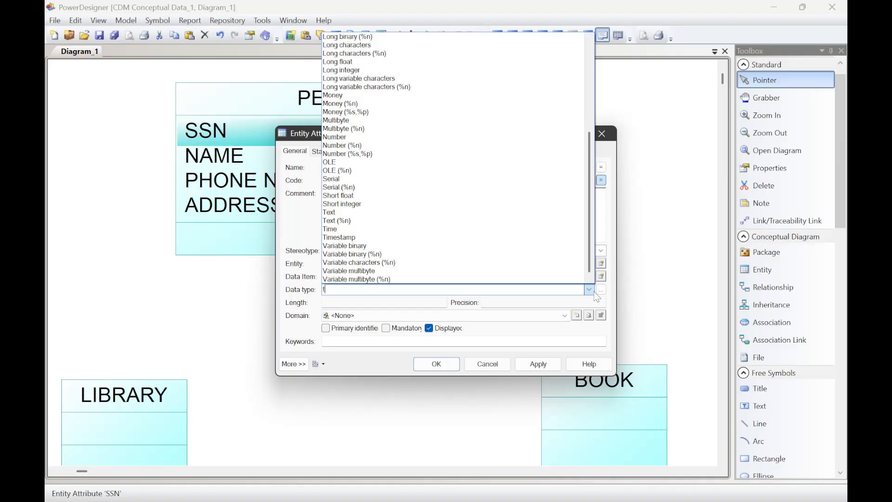
key("BackSpace")
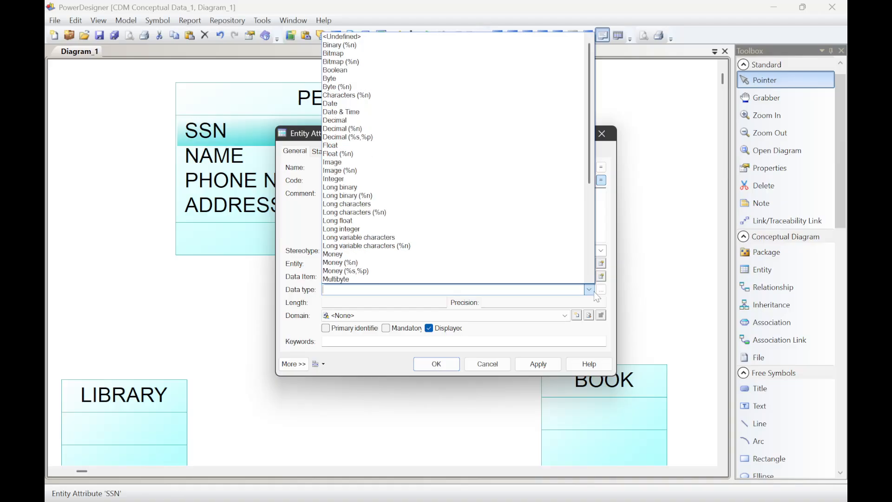
type("st")
key("BackSpace")
key("BackSpace")
key("BackSpace")
key("BackSpace")
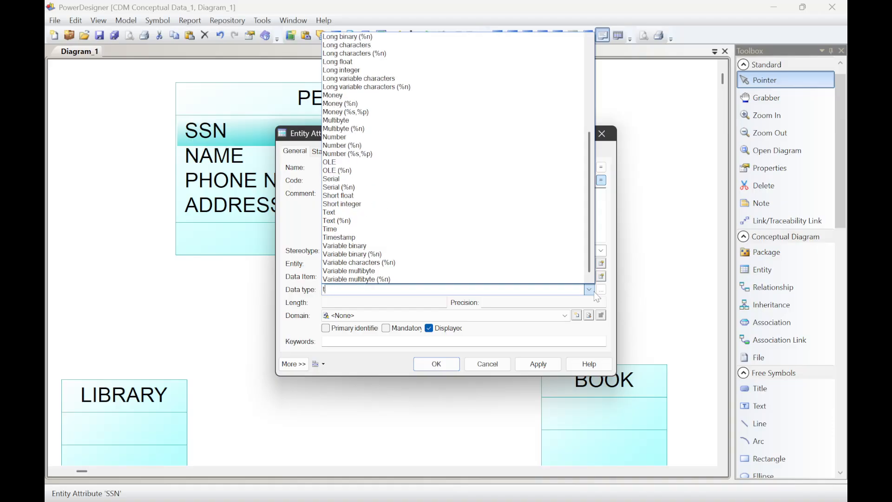
key("Down")
key("Down")
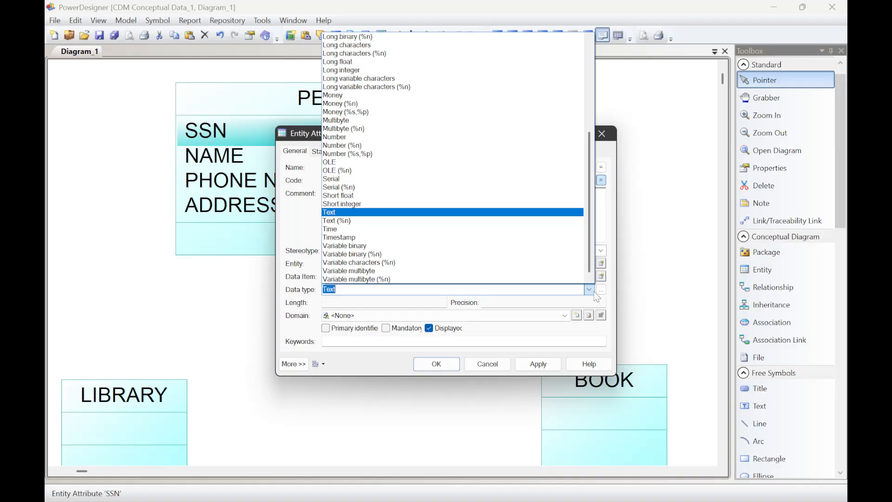
key("Return")
left_click(455, 164)
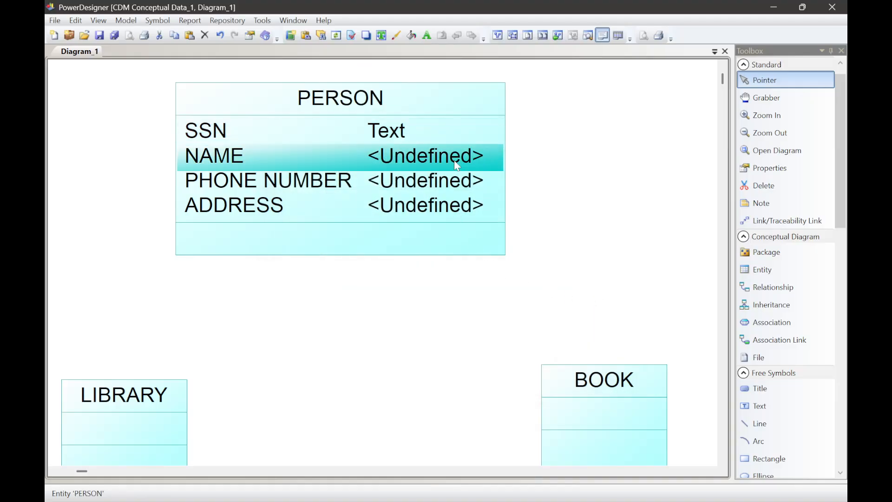
double_click(455, 164)
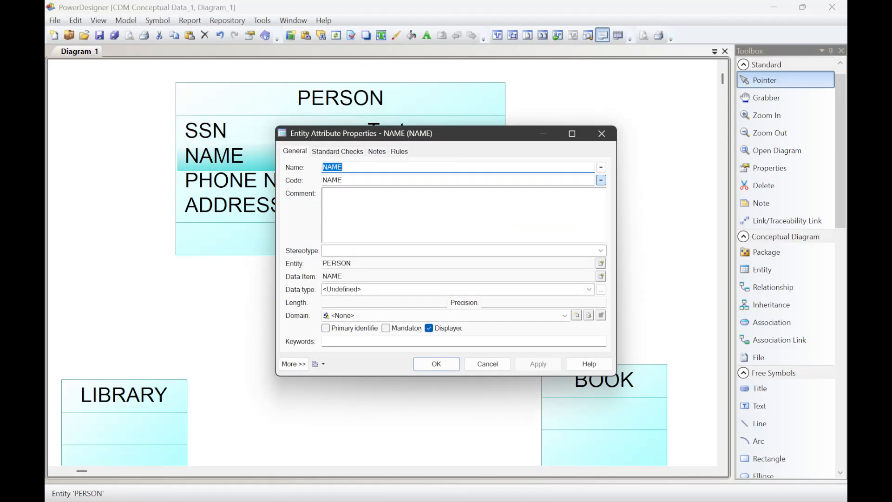
left_click(602, 134)
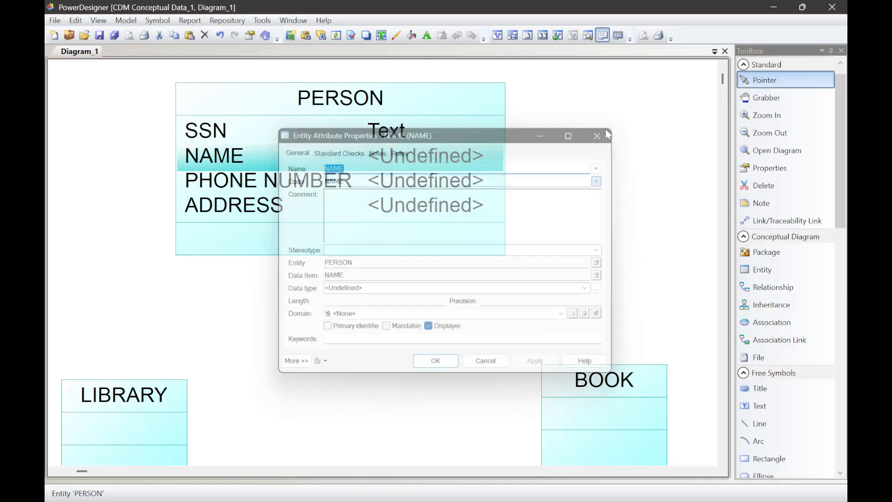
Step: Assign the domain "name" to the NAME attribute in PERSON's attribute list, apply it and close the entity's properties
double_click(472, 108)
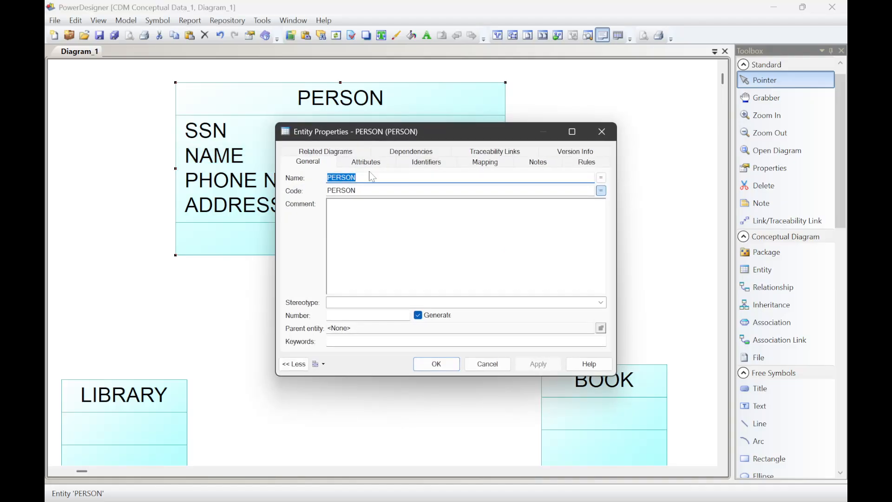
left_click(367, 162)
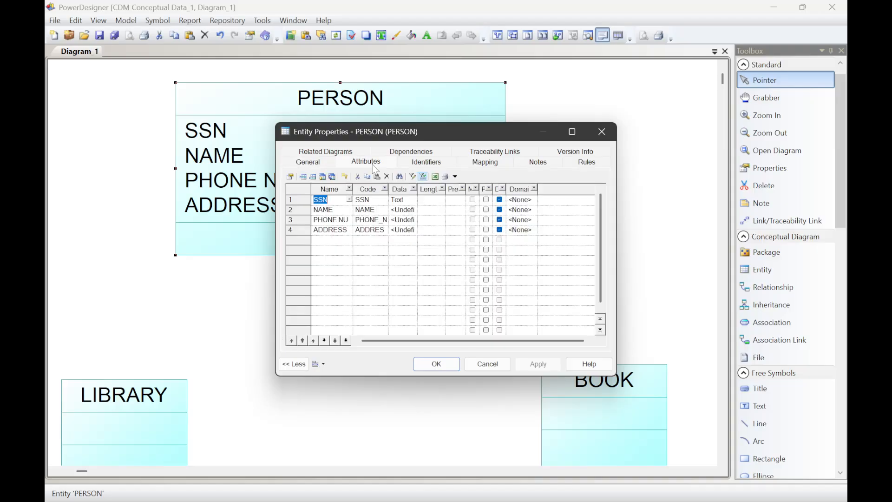
left_click(529, 200)
left_click(518, 210)
left_click(534, 210)
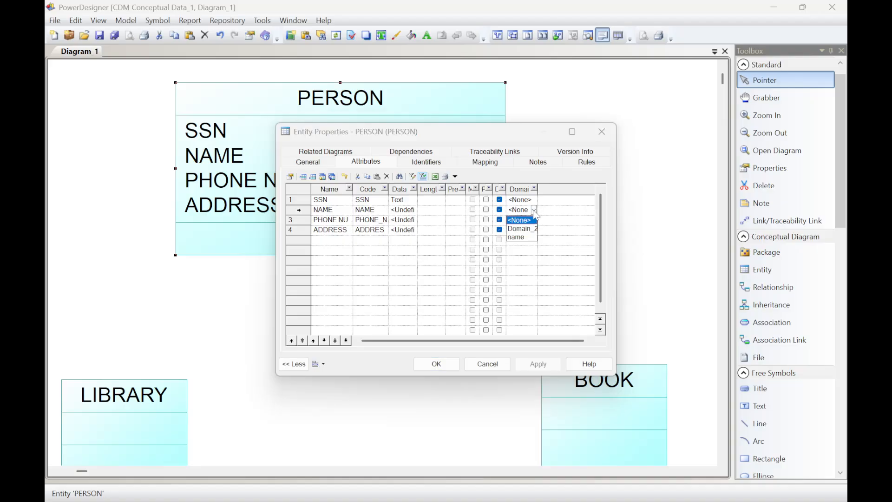
left_click(530, 240)
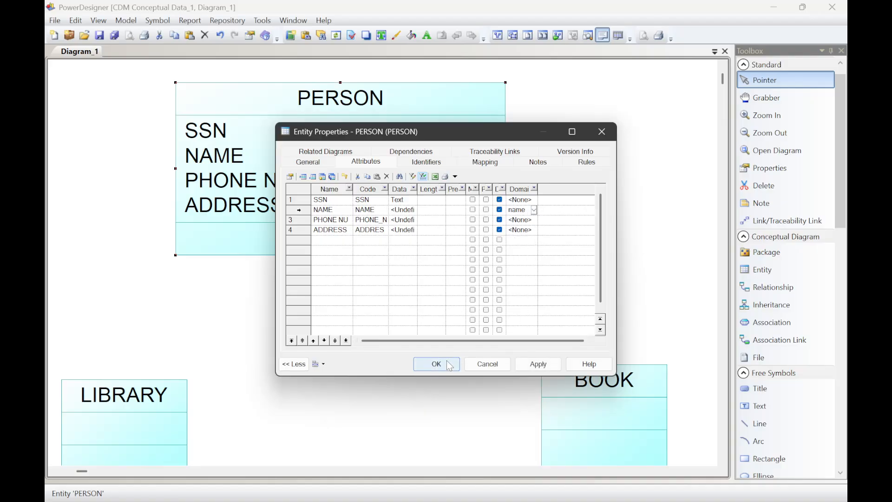
left_click_drag(465, 140, 422, 176)
left_click(492, 404)
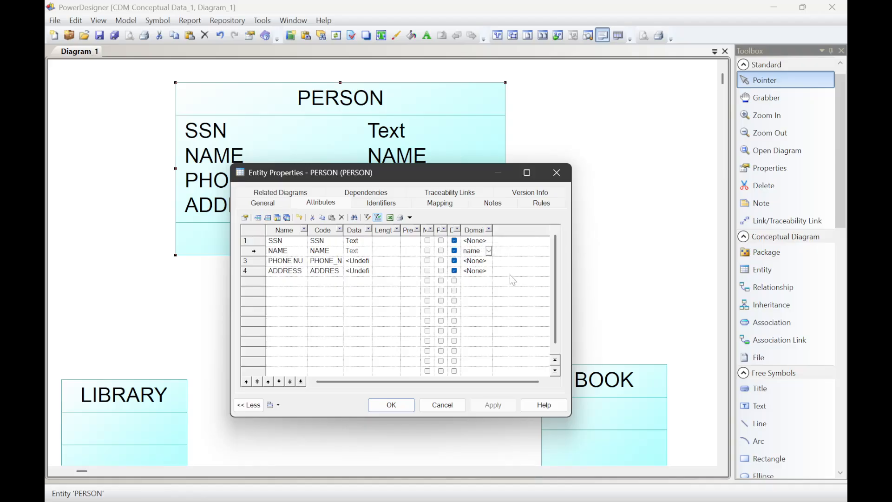
left_click_drag(478, 177, 496, 197)
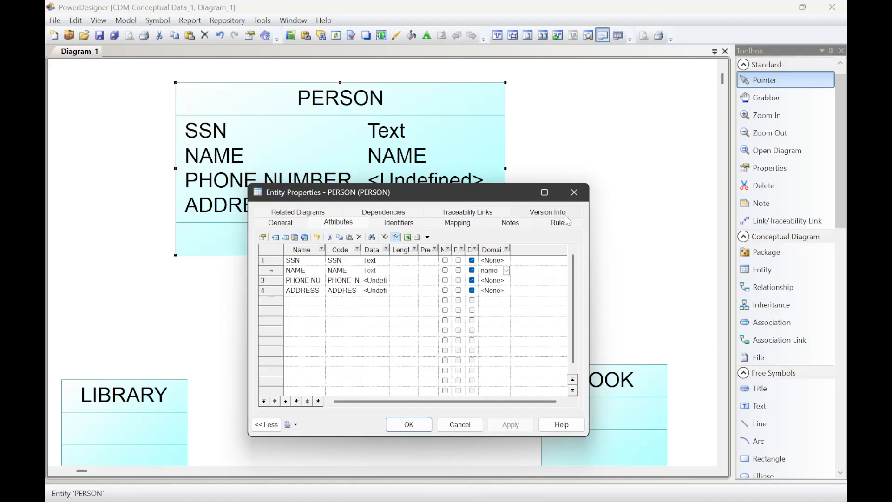
left_click(574, 192)
left_click(126, 20)
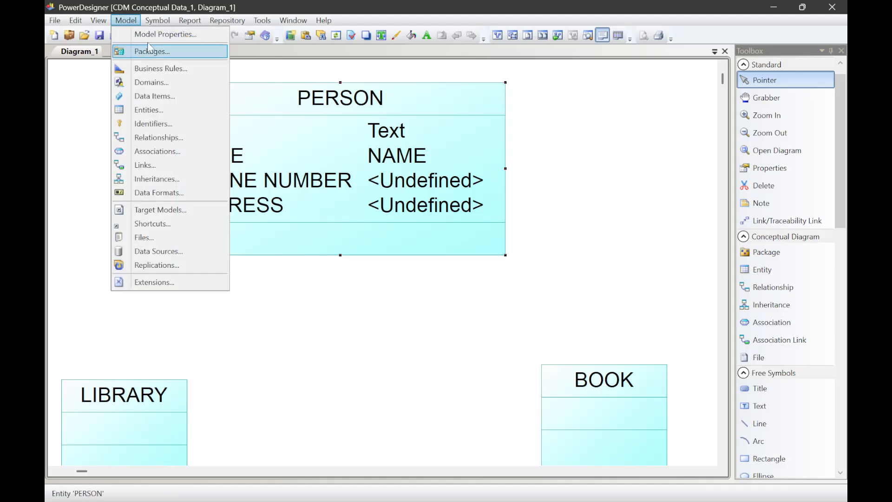
left_click(157, 34)
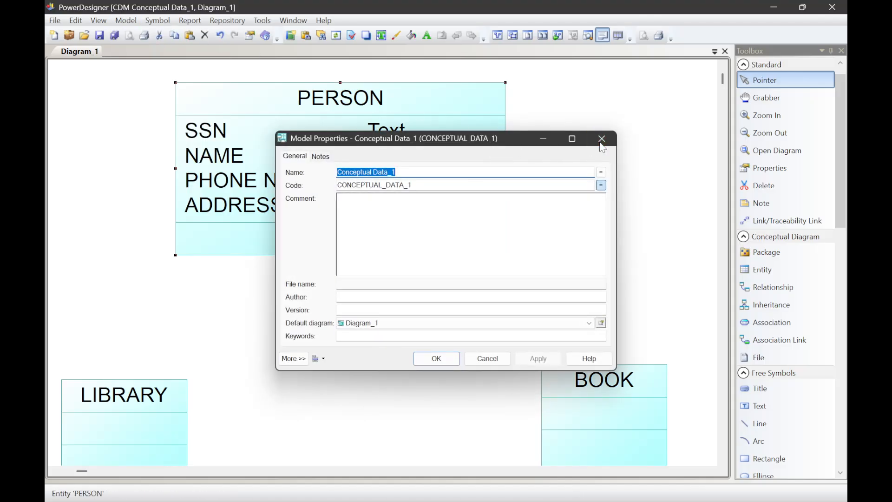
left_click(602, 138)
Step: Check the code and data type of the "name" domain in the model's list of domains
left_click(126, 20)
left_click(144, 65)
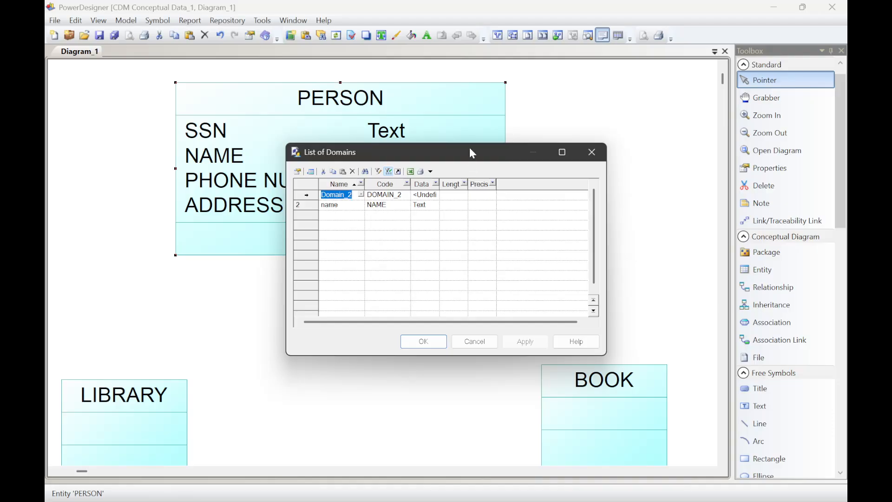
left_click_drag(472, 152, 457, 194)
left_click(378, 249)
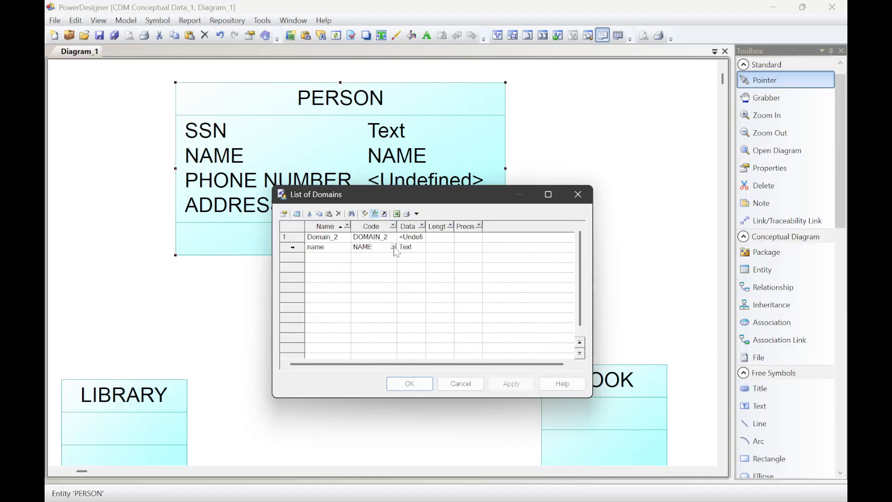
left_click(391, 247)
left_click(578, 195)
Step: Examine the data type and domain of the NAME attribute in PERSON's attribute list and in the attribute's properties
double_click(393, 162)
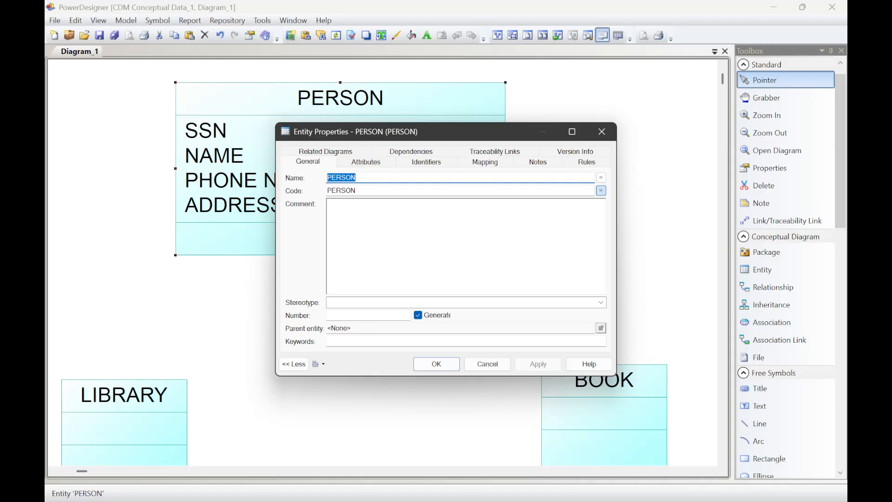
left_click(353, 164)
left_click(601, 116)
left_click(599, 132)
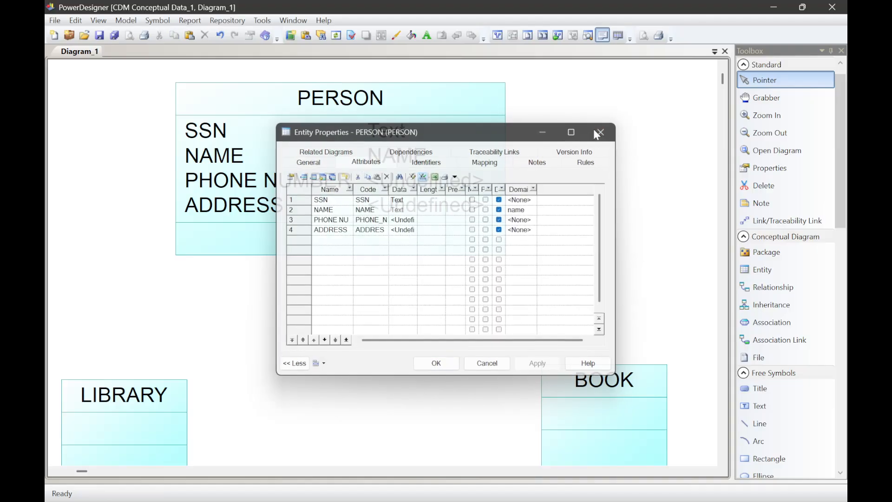
left_click(248, 153)
left_click(247, 153)
left_click(247, 155)
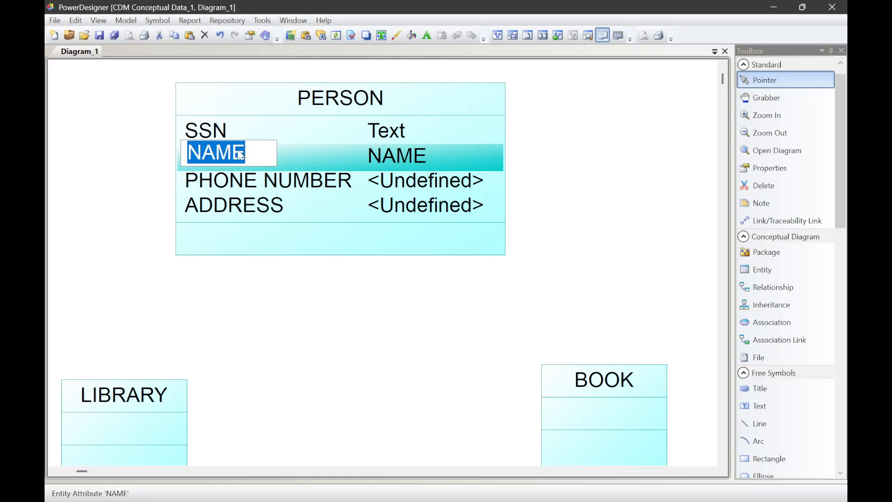
left_click(318, 160)
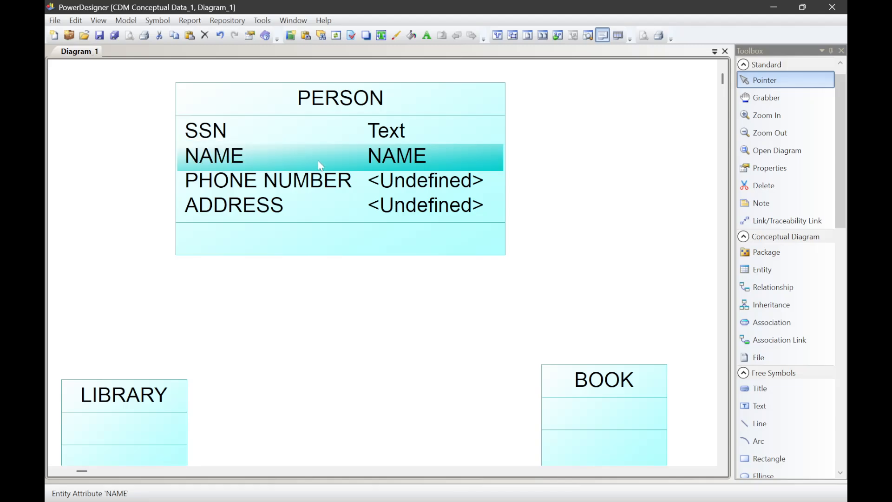
double_click(285, 154)
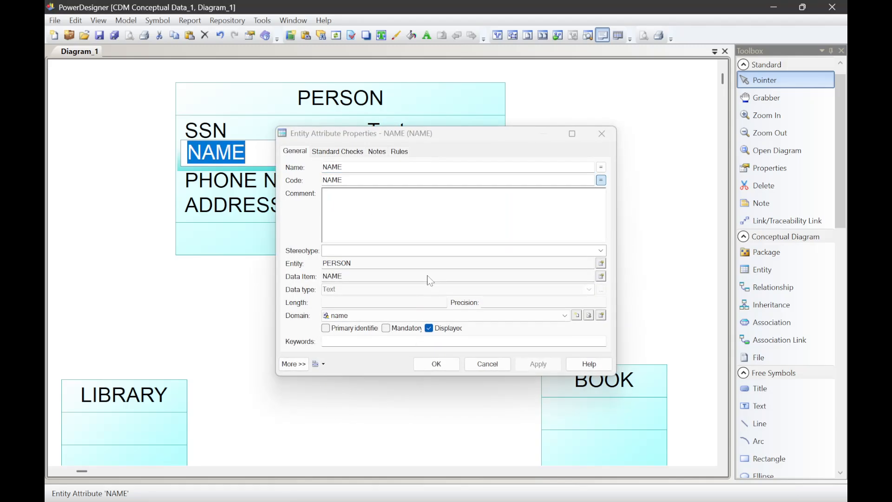
left_click(601, 134)
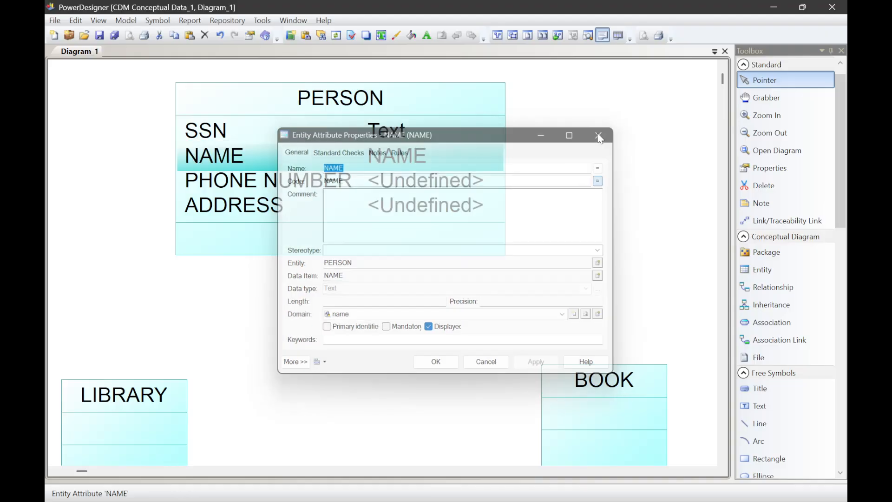
Step: Set the data type of PERSON's PHONE NUMBER attribute to Number
left_click(411, 132)
double_click(406, 183)
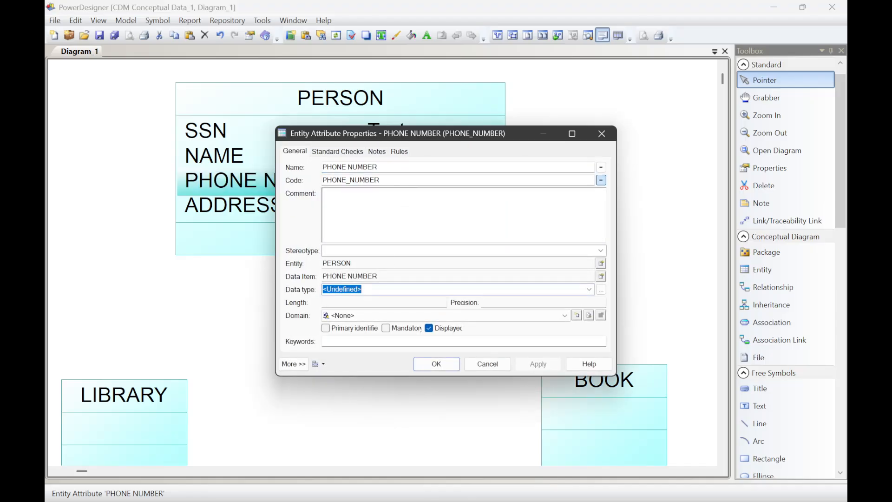
type("number")
key("Return")
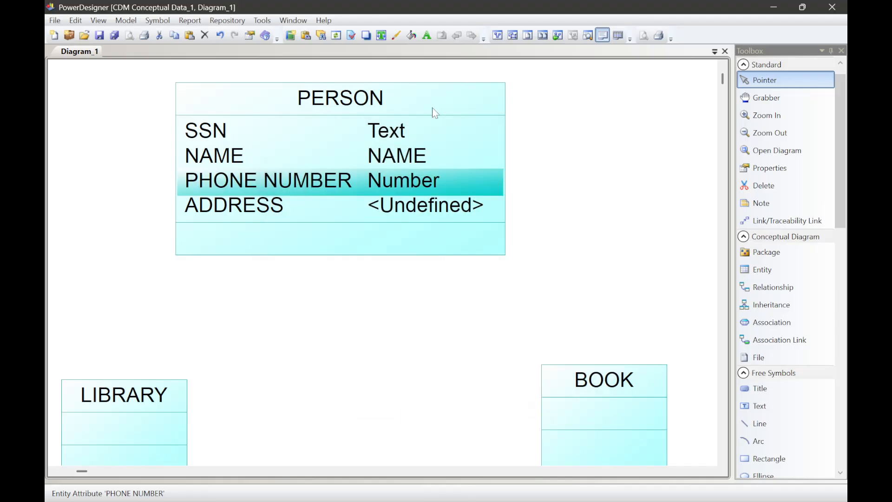
Step: Re-enter Number as the data type in the PHONE NUMBER attribute's properties and accept the properties
double_click(420, 192)
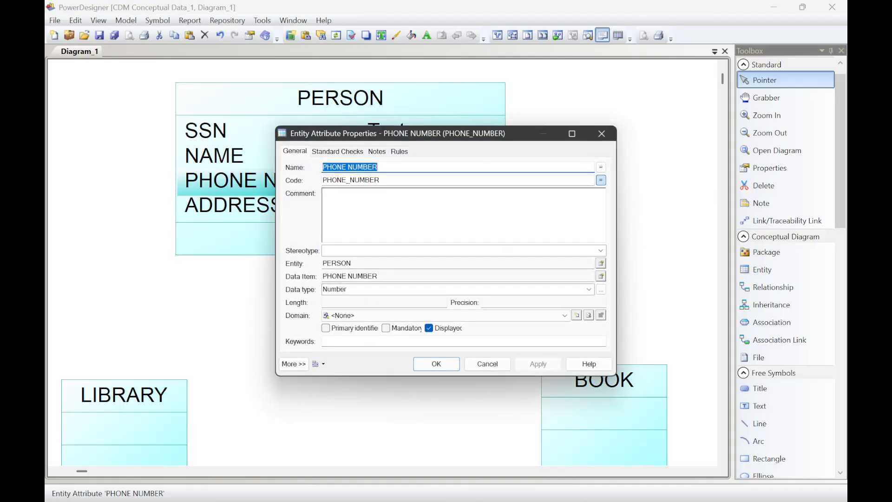
left_click(589, 288)
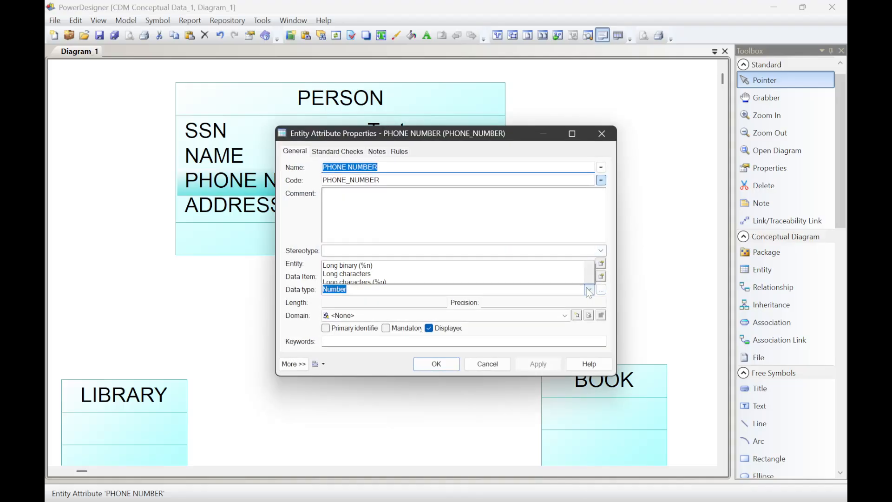
type("nn")
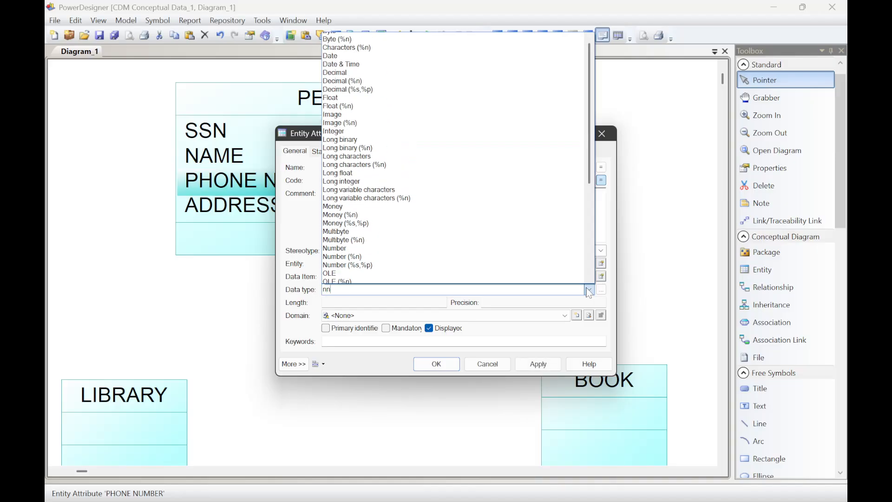
key("BackSpace")
key("BackSpace")
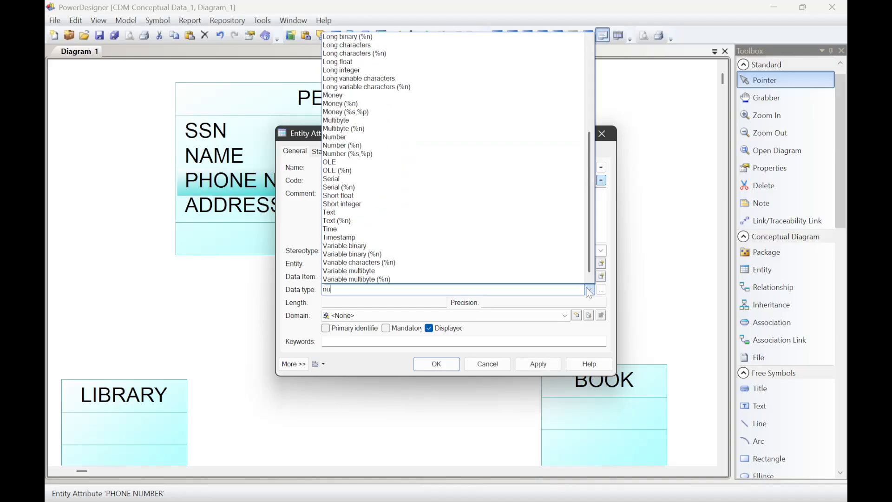
type("umber")
key("Return")
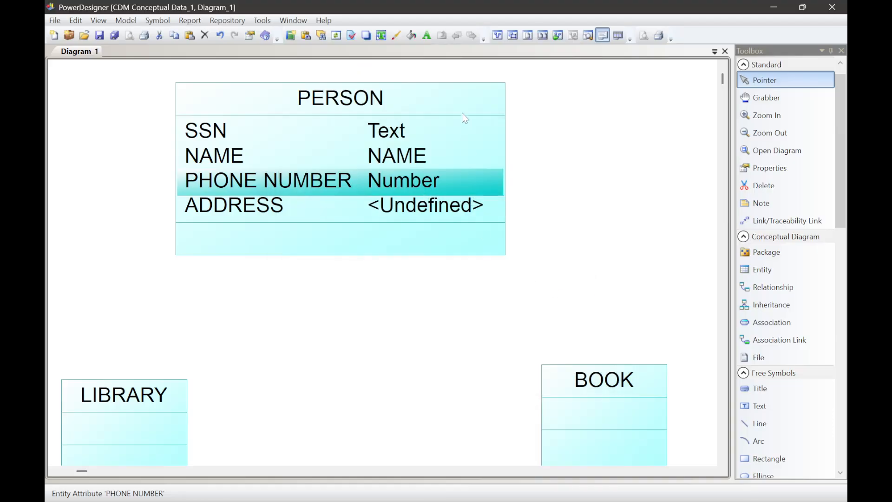
Step: Open the properties of PERSON's ADDRESS attribute
double_click(464, 204)
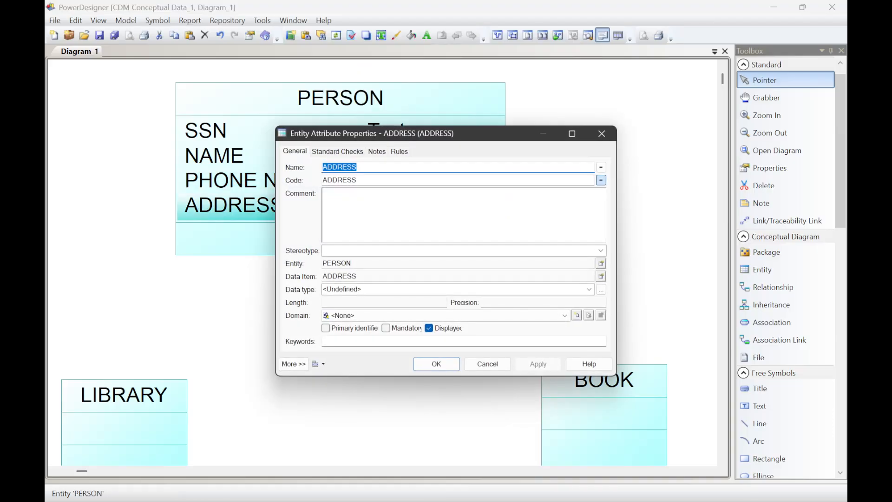
Step: Set the data type of PERSON's ADDRESS attribute to Number
double_click(393, 288)
type("sdnf")
key("Return")
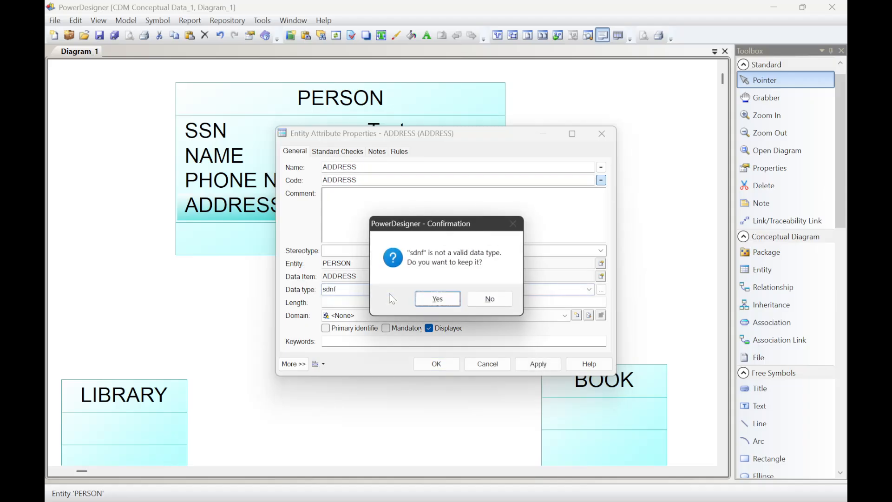
key("Right")
key("Return")
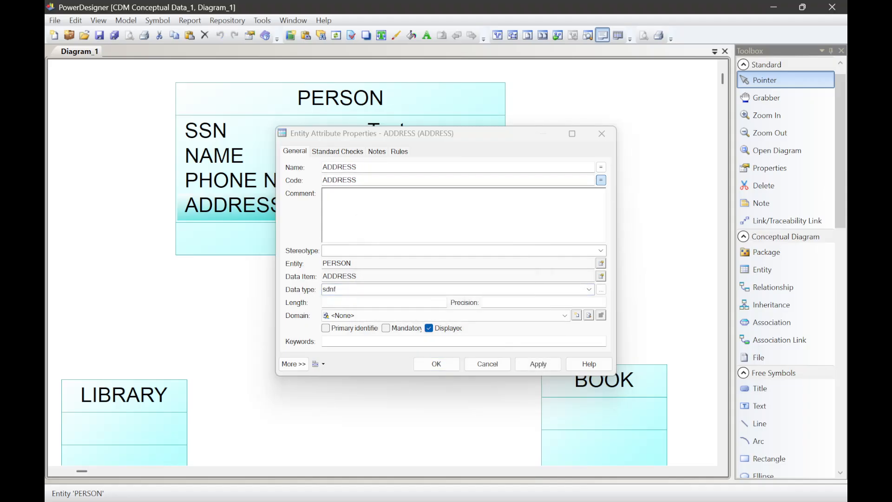
type("num")
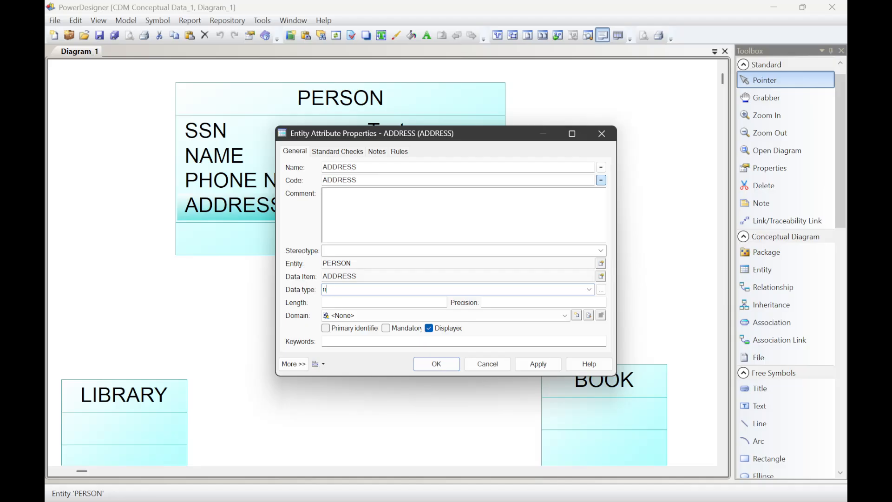
key("Return")
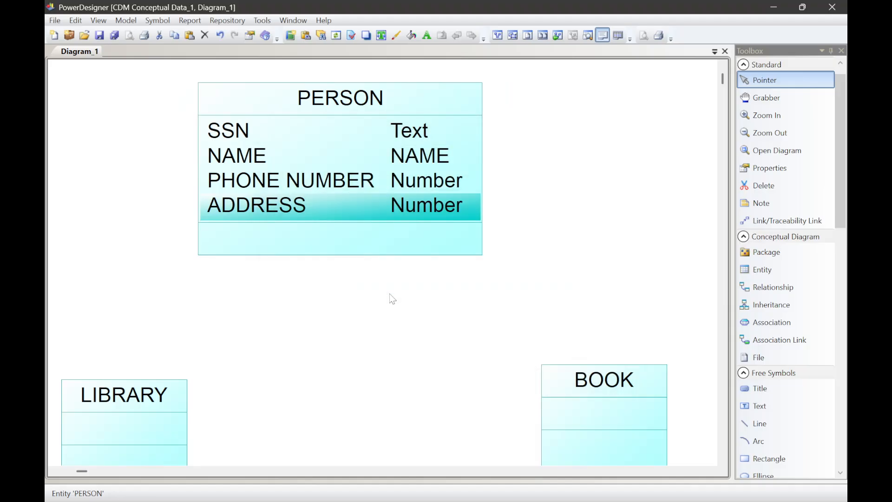
Step: Set the data type of PERSON's ADDRESS attribute to Text
double_click(430, 208)
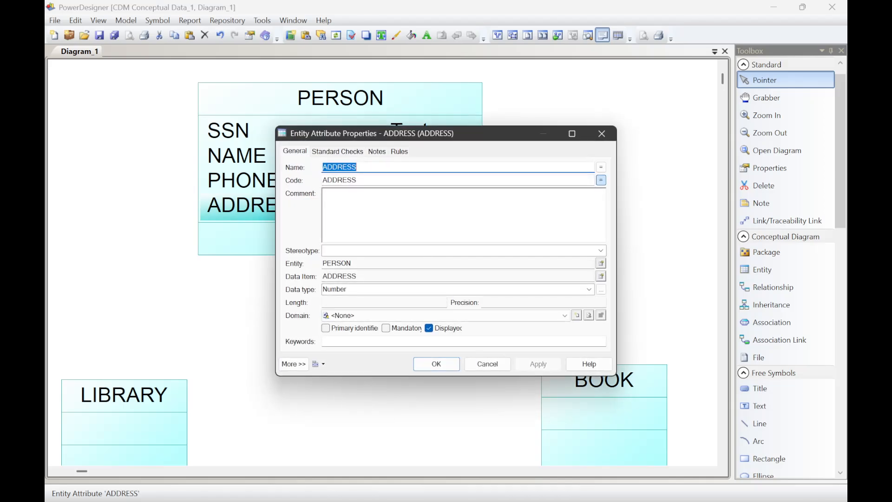
type("TEXT")
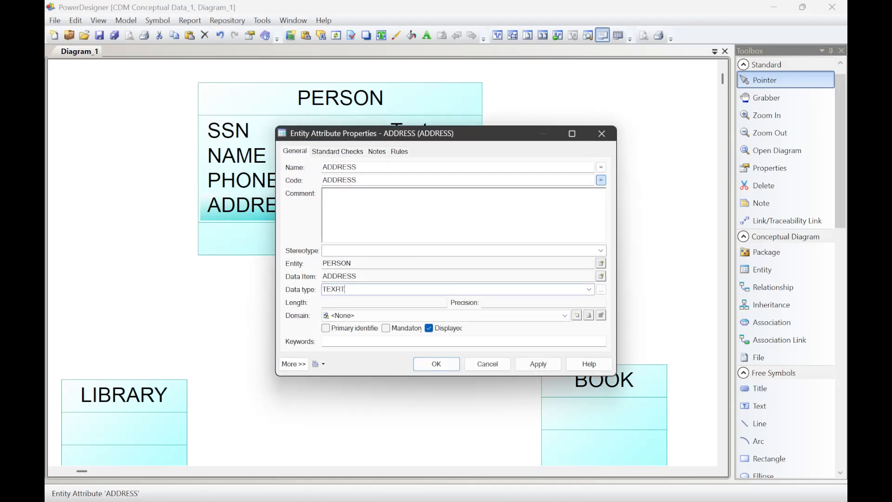
key("Return")
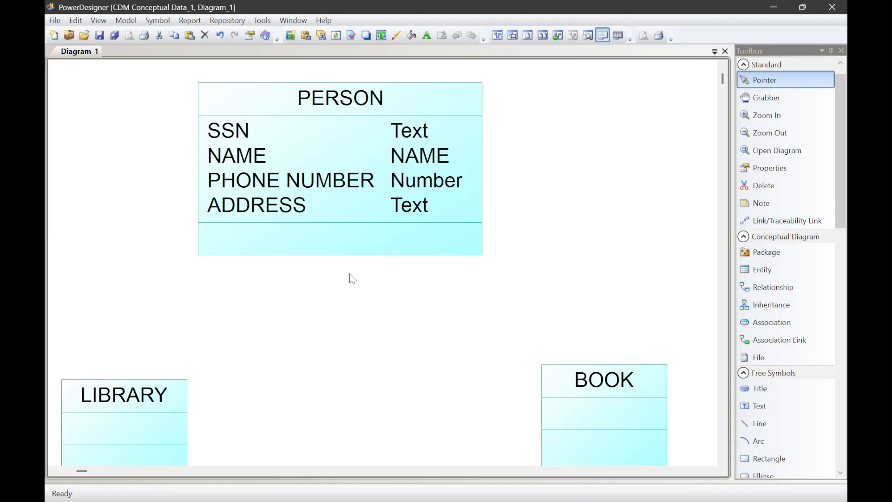
Step: Review the Example 1 library requirements in ER_solution Extract[1-2].pdf in Chrome and return to the PowerDesigner diagram
scroll(360, 301, "down", 3)
scroll(360, 301, "up", 2)
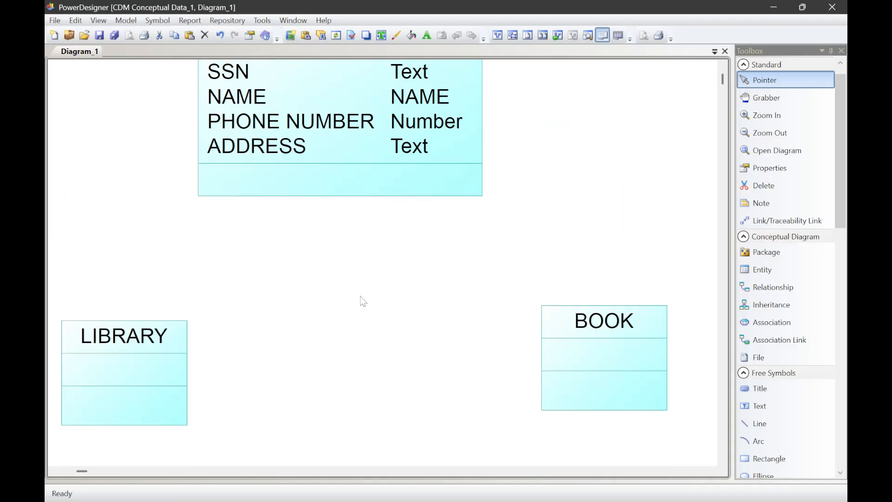
scroll(361, 297, "down", 2, "ctrl")
key("alt+Tab")
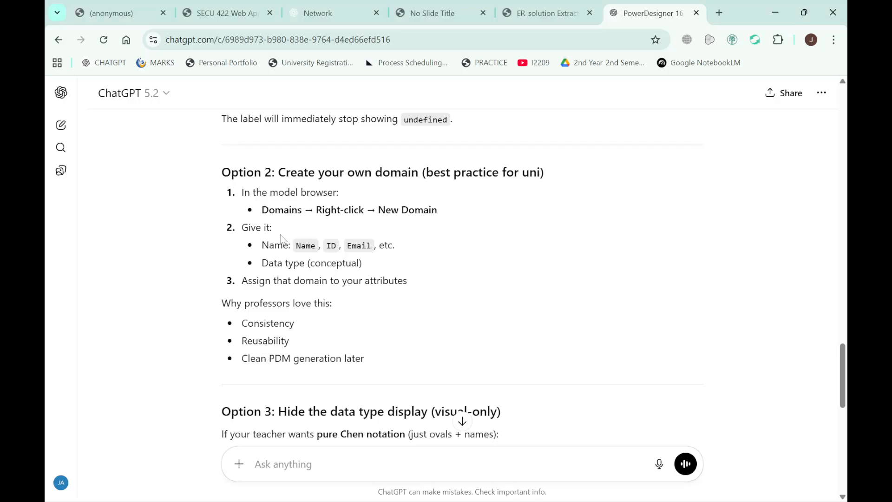
left_click(543, 13)
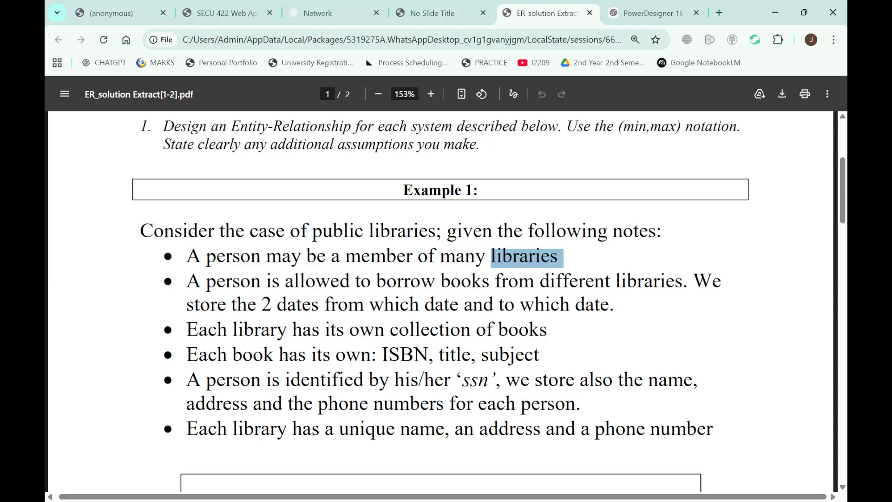
key("alt+Tab")
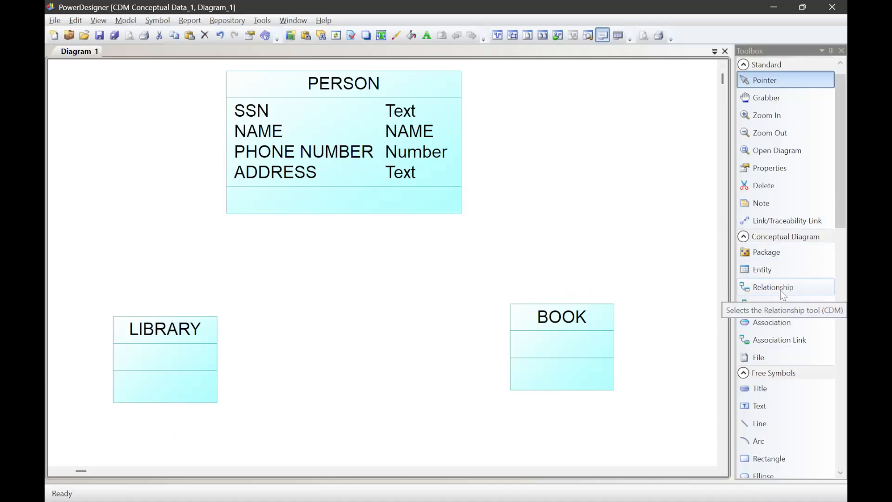
Step: Draw a relationship from the PERSON entity to the LIBRARY entity
left_click(783, 292)
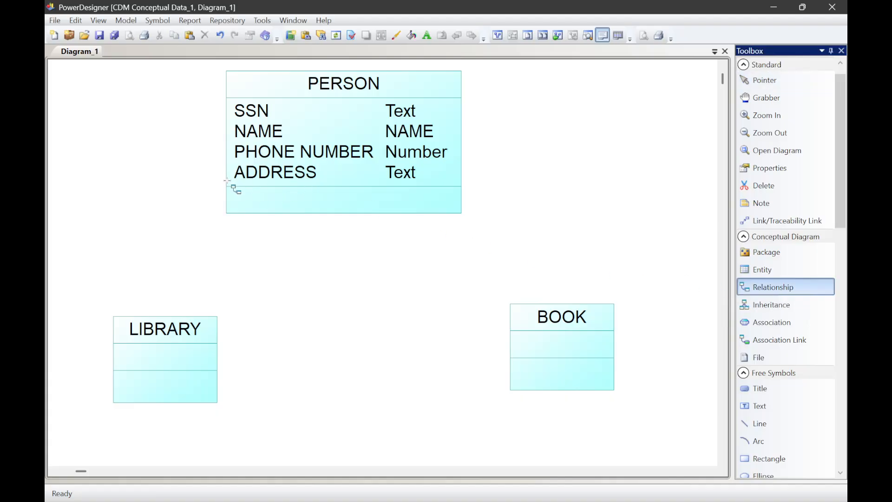
left_click_drag(223, 178, 199, 317)
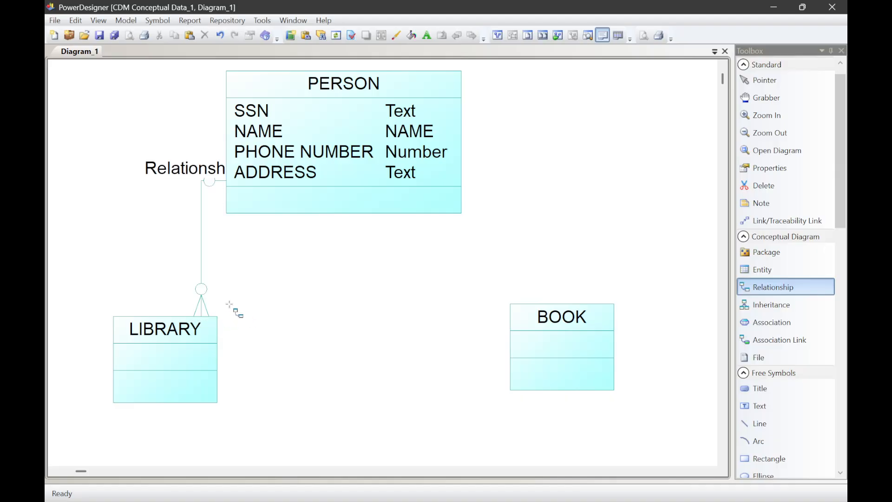
left_click(787, 81)
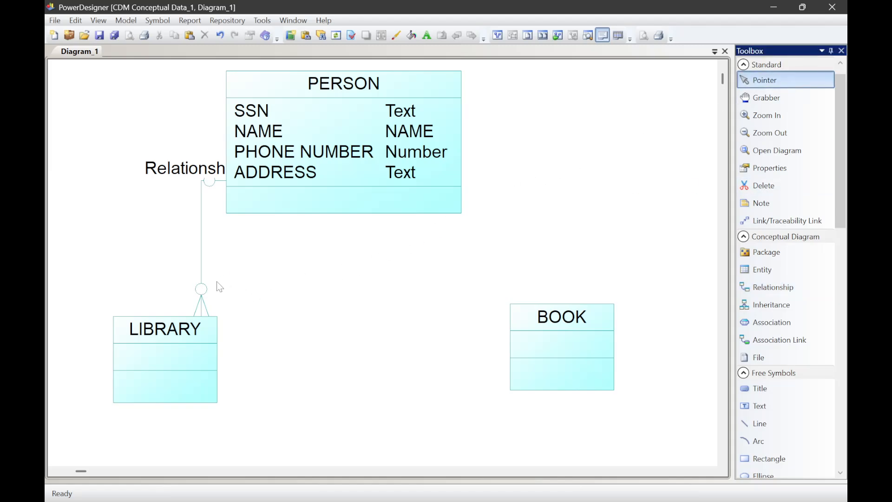
Step: Move the PERSON–LIBRARY relationship's name label down onto the middle of its connecting line
left_click_drag(204, 291, 268, 255)
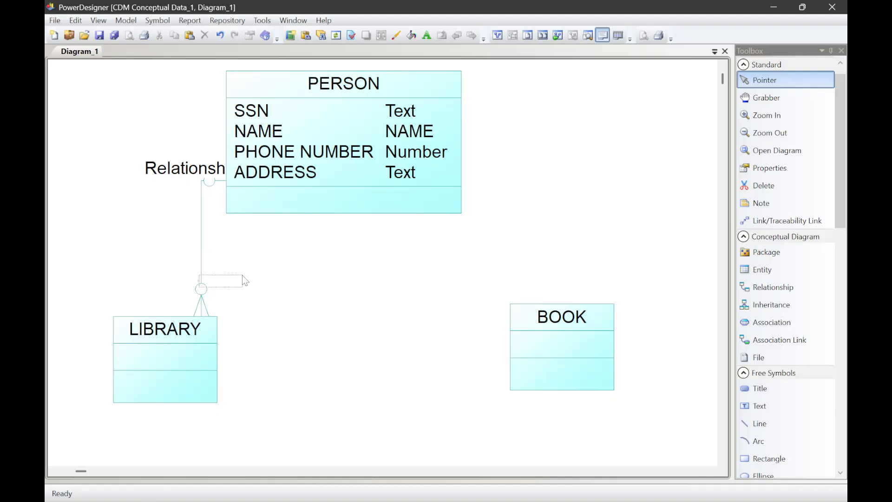
left_click_drag(242, 275, 243, 275)
left_click_drag(202, 305, 246, 296)
left_click_drag(201, 176, 217, 233)
Step: Examine the PERSON–LIBRARY relationship's cardinalities against the requirements PDF in Chrome, and return to its general properties
double_click(217, 233)
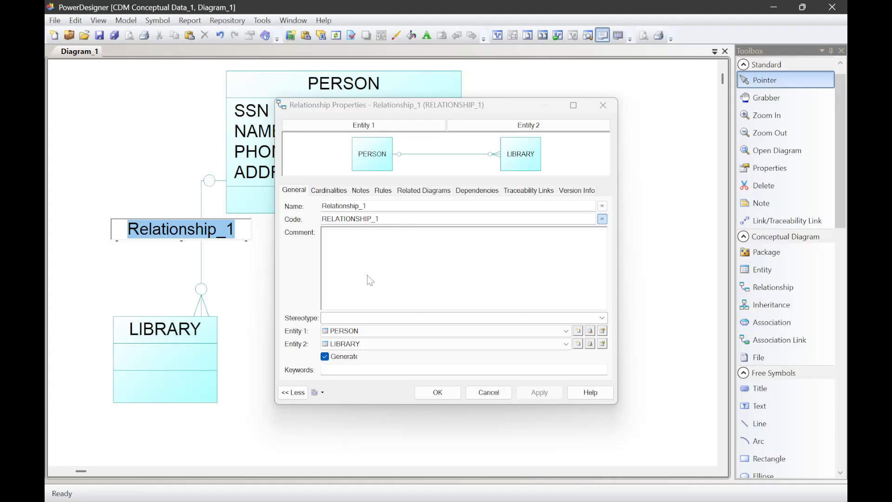
left_click(326, 191)
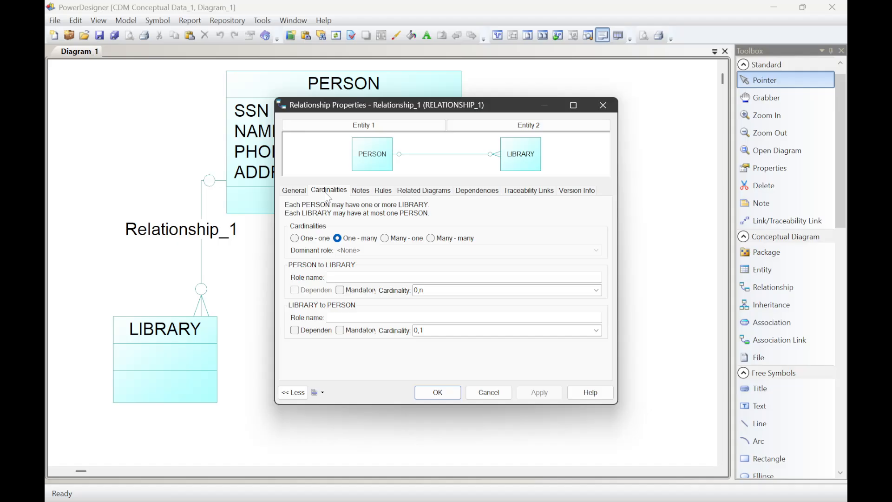
key("alt+Tab")
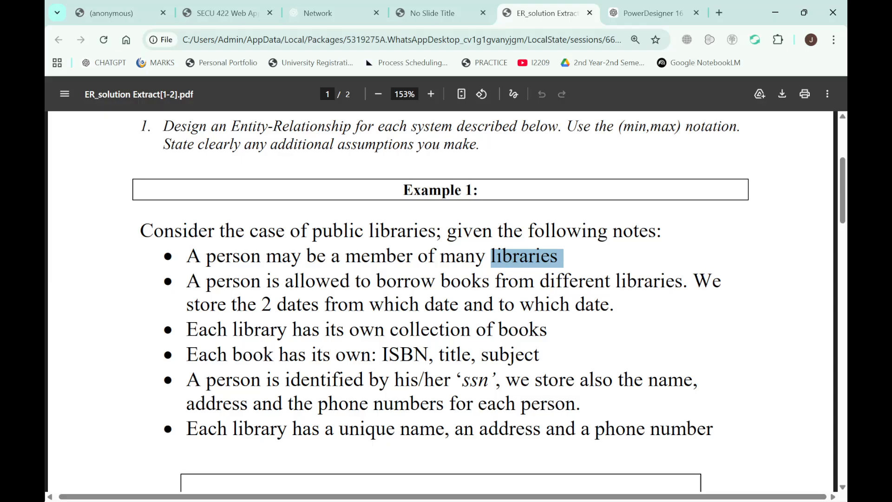
key("alt+Tab")
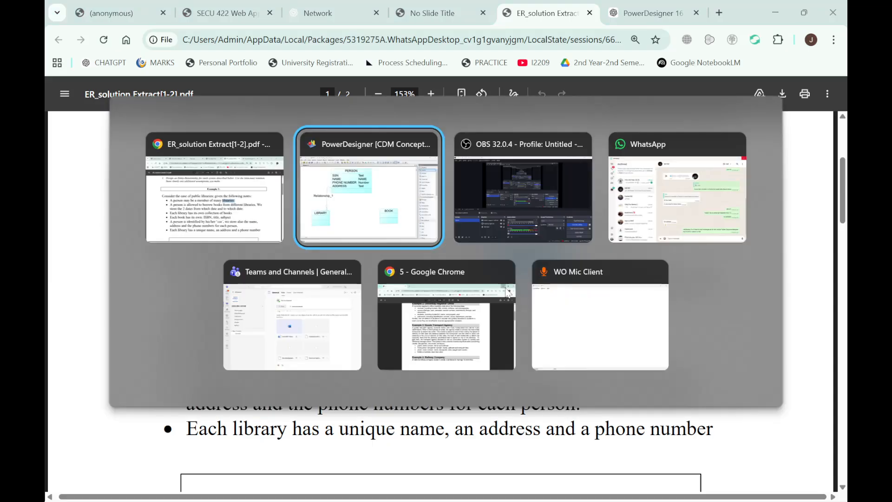
left_click(299, 191)
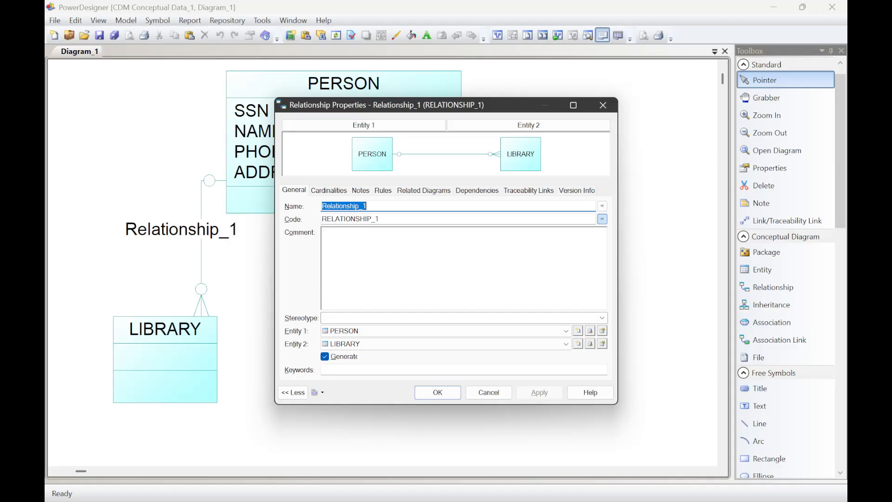
Step: Rename the PERSON–LIBRARY relationship as BORROW and apply the change
type("direc")
key("BackSpace")
key("BackSpace")
key("BackSpace")
key("BackSpace")
key("BackSpace")
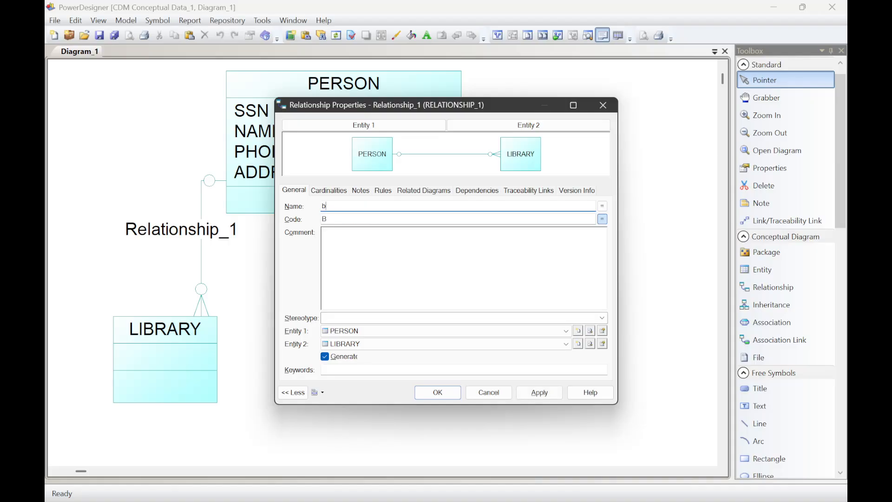
type("BORROW")
left_click(552, 393)
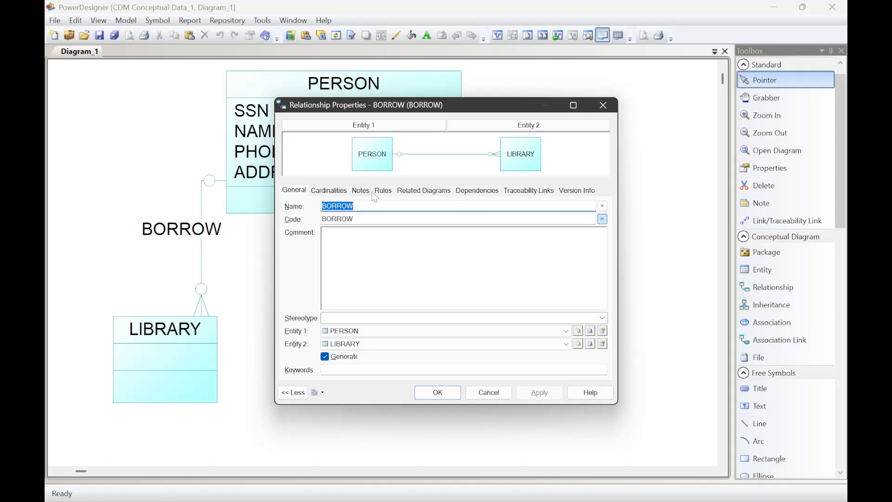
Step: Look through the BORROW relationship's related diagrams, dependencies and traceability links, and close its properties
left_click(424, 190)
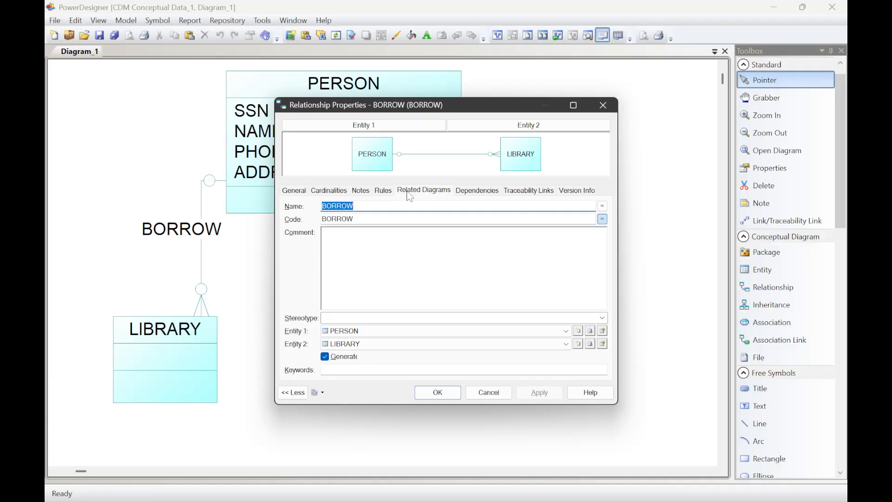
left_click(484, 191)
left_click(515, 191)
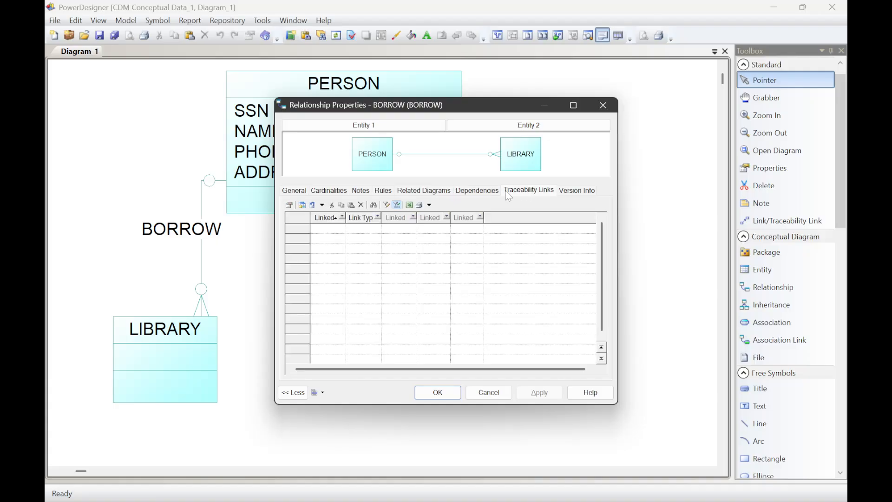
left_click(294, 191)
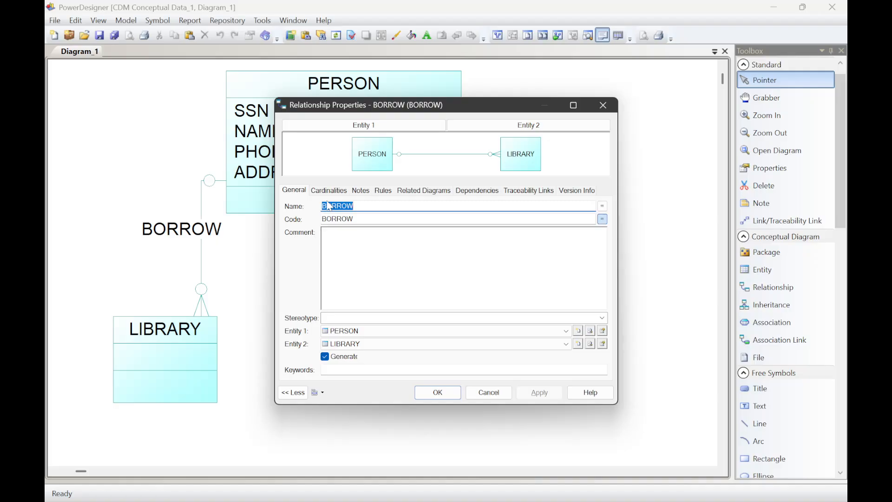
left_click(438, 394)
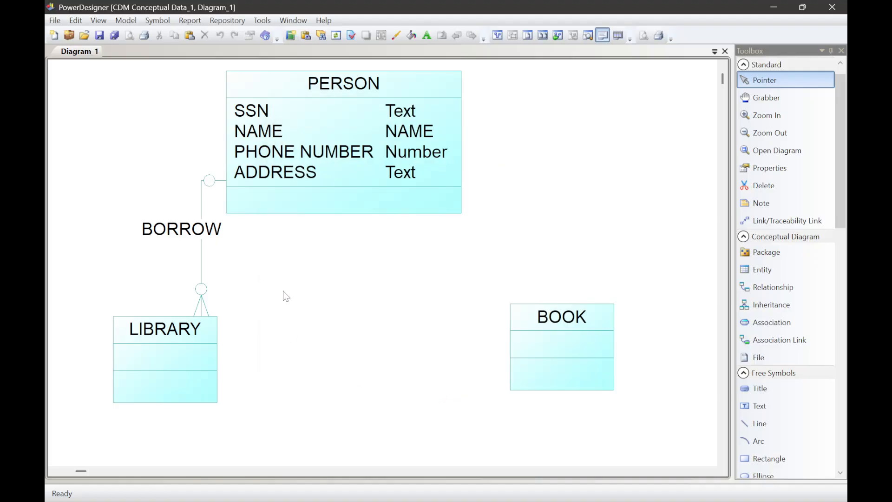
Step: Reposition the BORROW label so it sits centred on the line between PERSON and LIBRARY
double_click(192, 230)
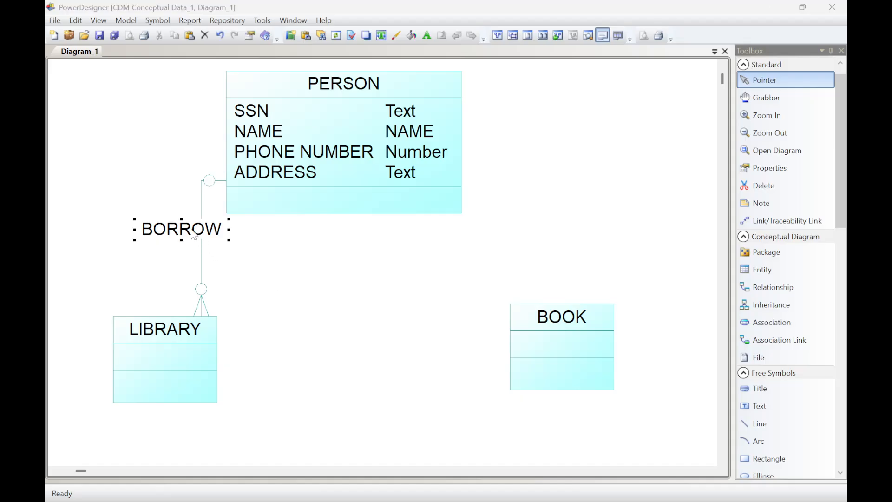
left_click(603, 106)
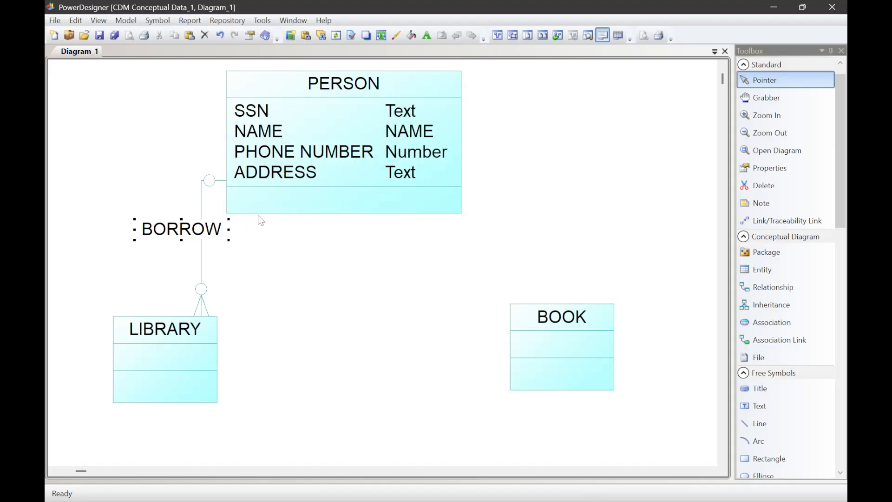
mouse_move(210, 224)
left_mouse_down()
mouse_move(241, 225)
mouse_move(236, 236)
mouse_move(221, 235)
left_mouse_up()
left_click(272, 251)
Step: Check the requirements PDF again and add an attribute named WHICH DATA to the LIBRARY entity
key("alt+Tab")
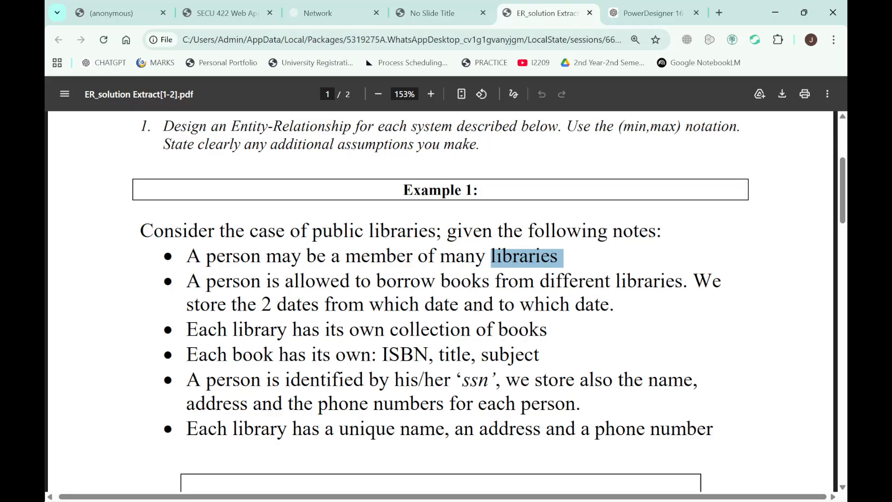
key("alt+Tab")
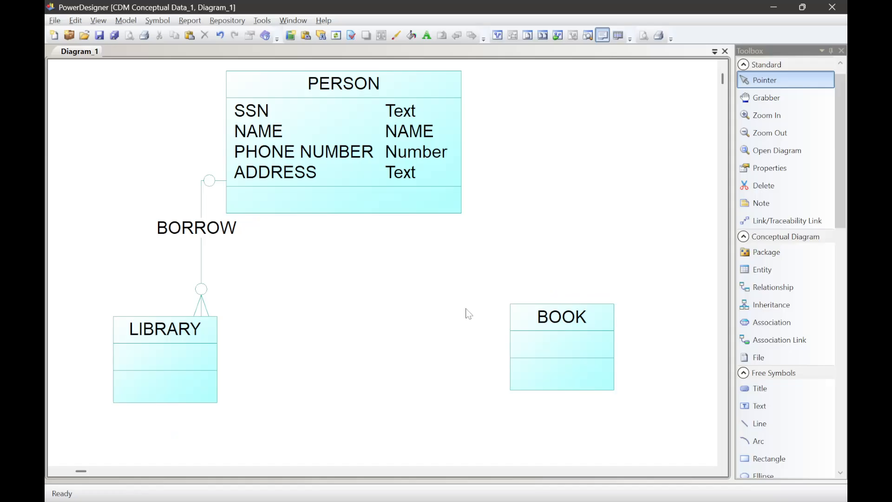
double_click(180, 357)
left_click(370, 169)
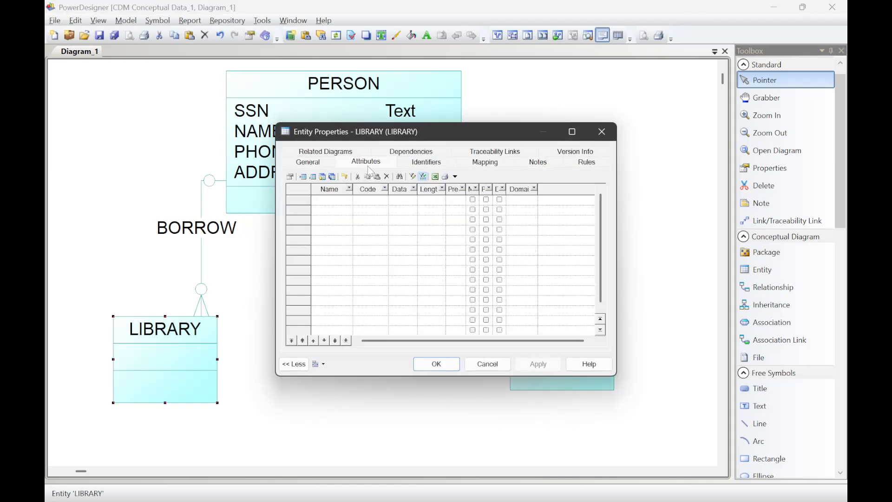
left_click(329, 199)
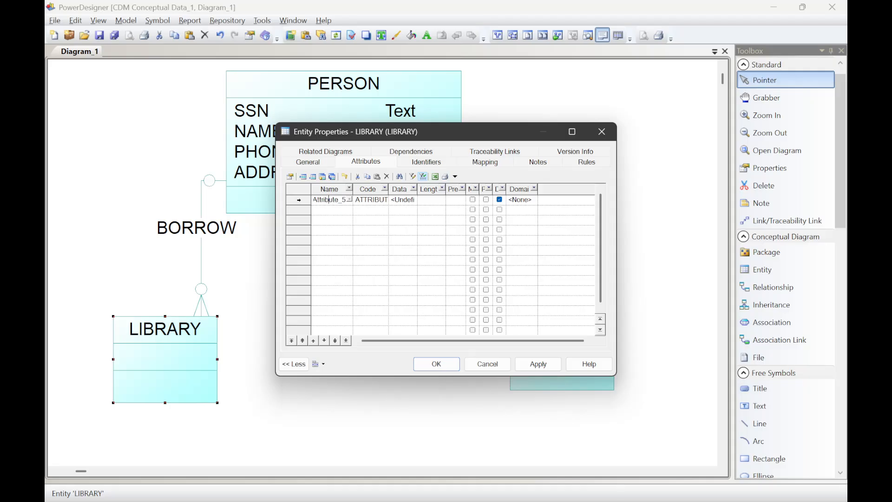
type("ISBN")
key("BackSpace")
key("BackSpace")
key("BackSpace")
key("BackSpace")
key("BackSpace")
key("BackSpace")
key("BackSpace")
key("BackSpace")
key("BackSpace")
key("BackSpace")
key("Right")
key("Right")
key("Right")
key("Right")
key("Right")
key("Right")
key("Right")
key("Right")
key("Right")
key("Right")
left_click(332, 201)
key("BackSpace")
key("BackSpace")
key("BackSpace")
key("BackSpace")
key("BackSpace")
type("WHICH DATA")
left_click(519, 200)
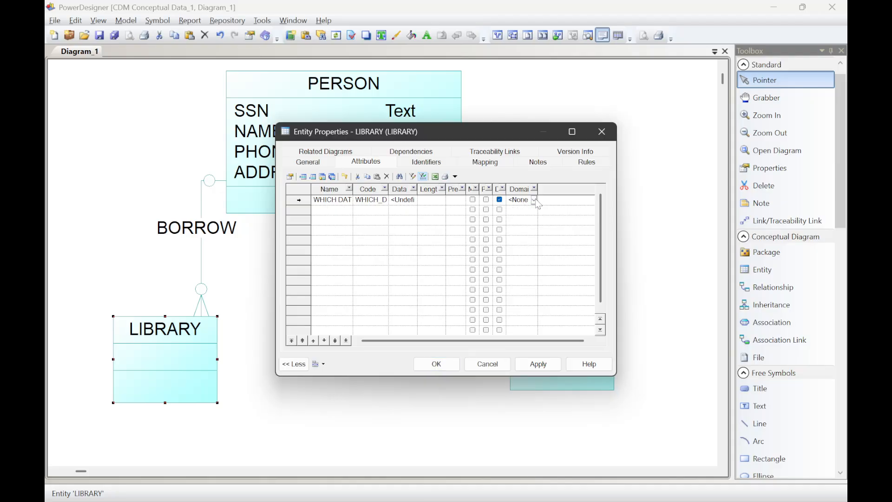
double_click(338, 201)
Step: Add a second attribute named TO DATA to the LIBRARY entity
double_click(334, 210)
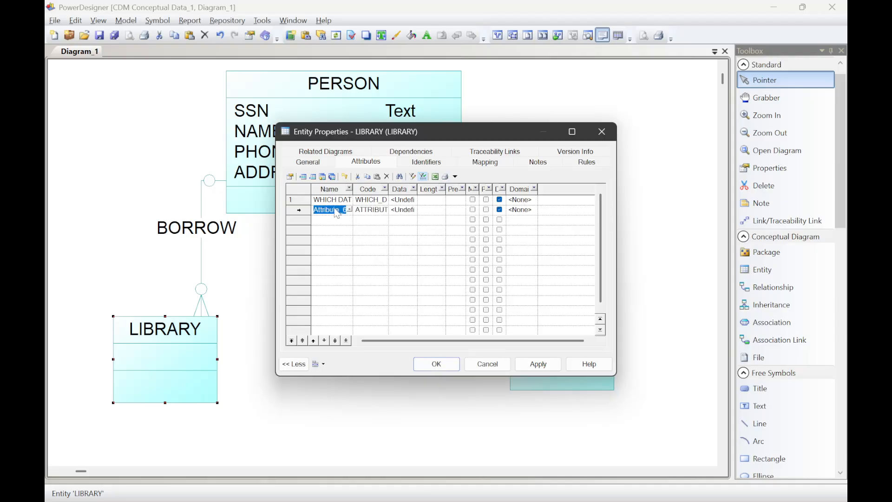
key("BackSpace")
key("BackSpace")
key("BackSpace")
key("BackSpace")
key("BackSpace")
key("BackSpace")
key("BackSpace")
key("Left")
key("Left")
key("Left")
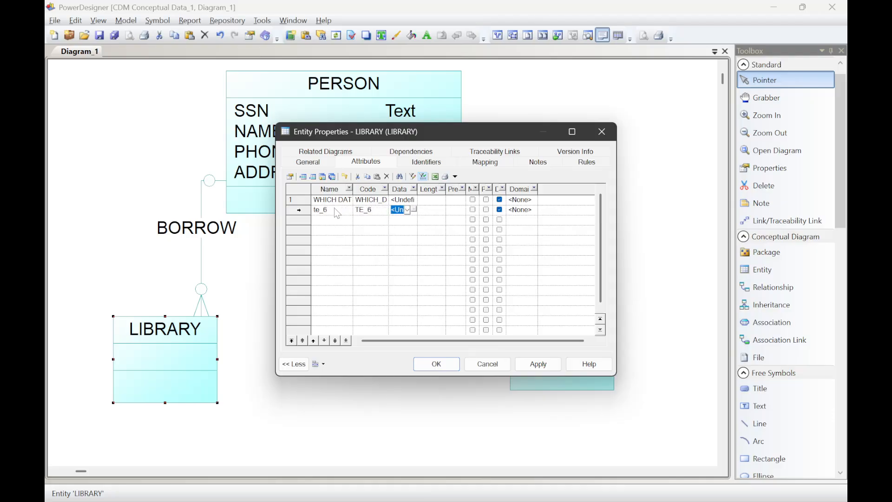
key("Left")
key("BackSpace")
type("TO DATA")
Step: Set the data type of WHICH DATA and TO DATA to Date, apply the changes, and move the LIBRARY entity lower beneath PERSON
left_click(402, 200)
left_click(406, 199)
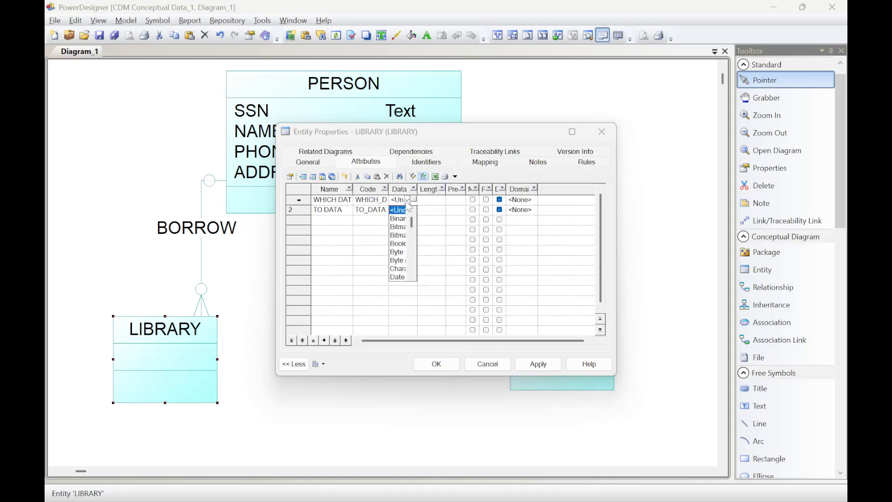
key("d")
left_click(408, 202)
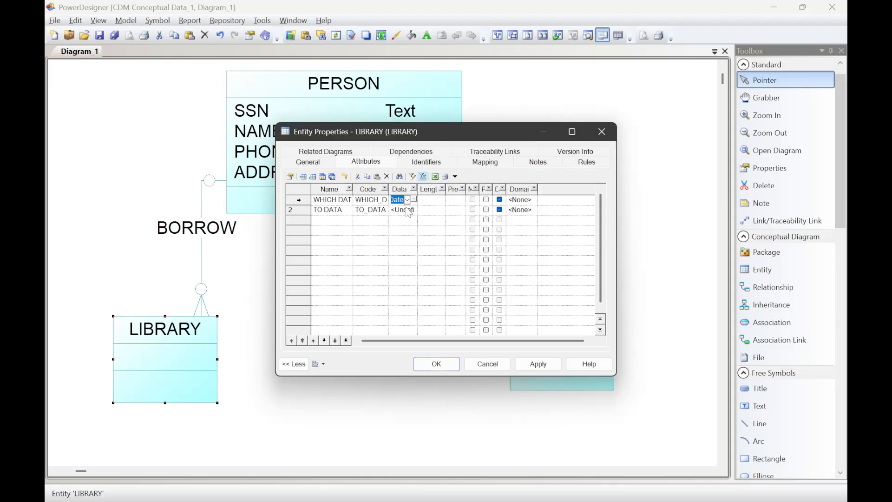
left_click(407, 209)
left_click(406, 208)
key("d")
left_click(407, 208)
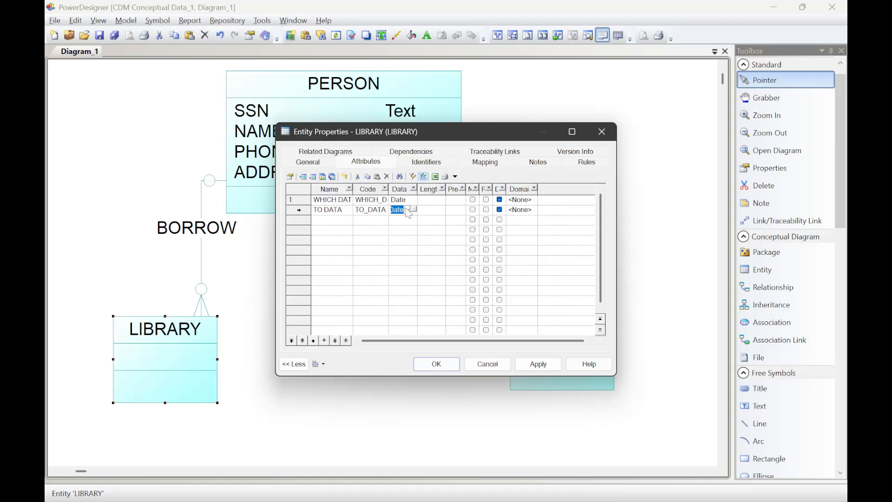
left_click(550, 367)
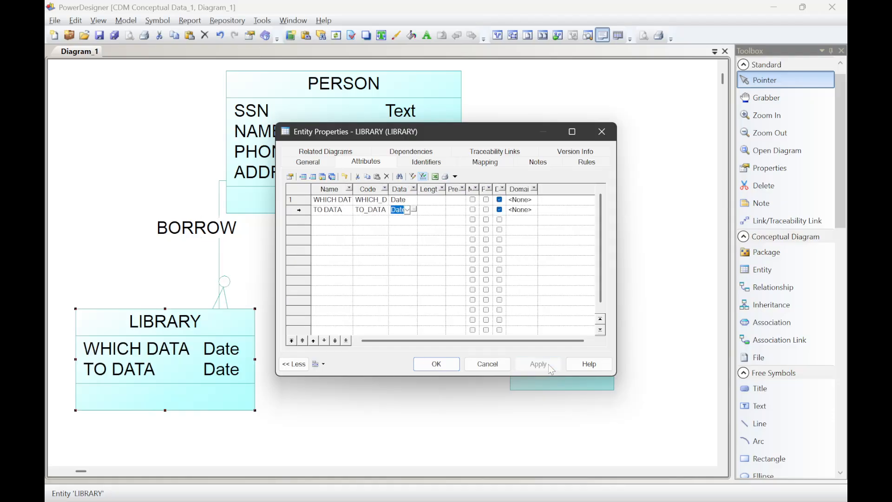
left_click(448, 366)
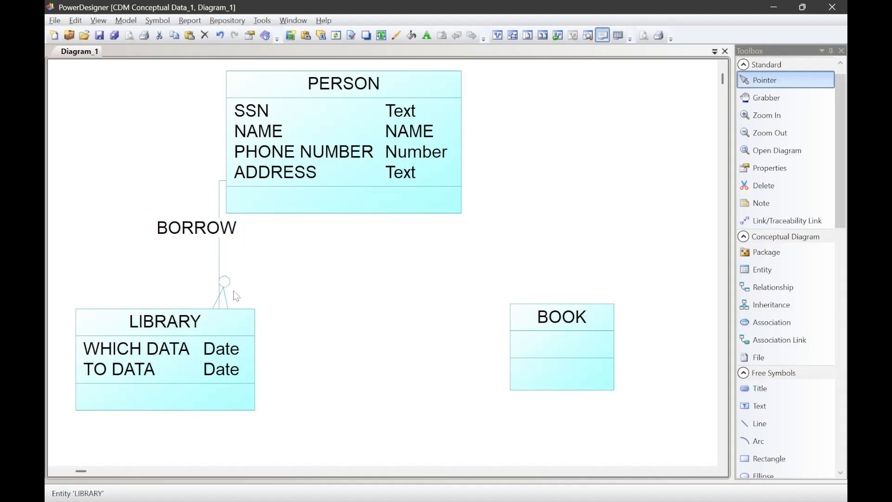
left_click_drag(223, 322, 211, 360)
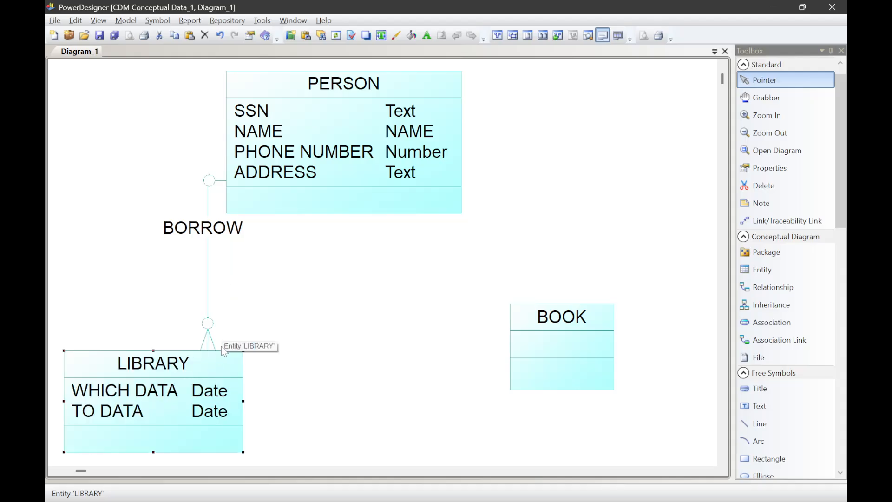
Step: Compare the requirements PDF's note about a person's membership of many libraries with the BORROW relationship in the PowerDesigner diagram
key("alt+Tab")
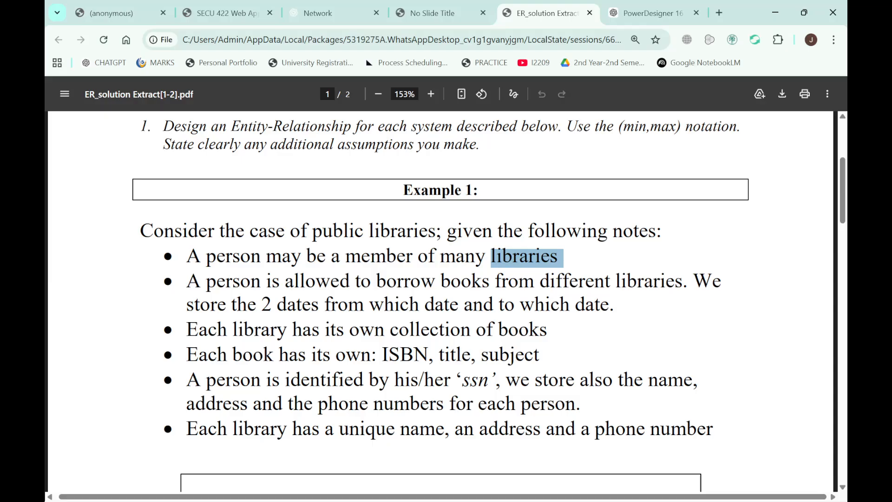
left_click(187, 258)
left_click_drag(186, 258, 559, 255)
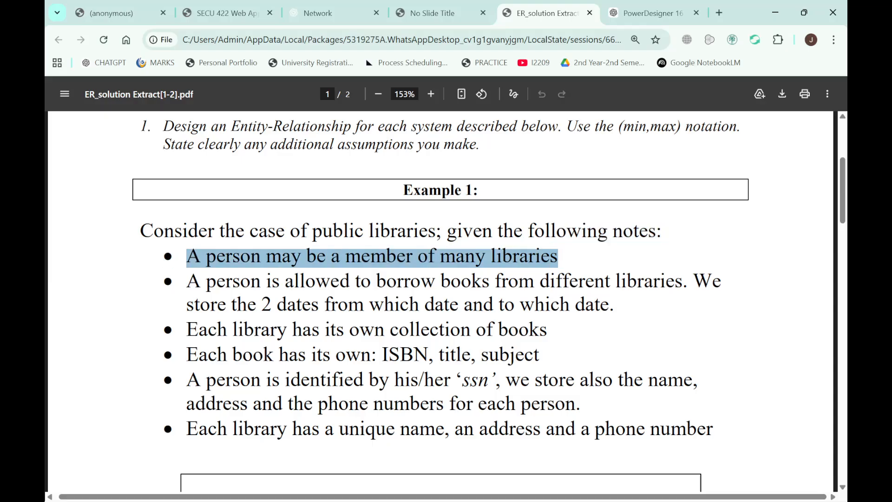
key("alt+Tab")
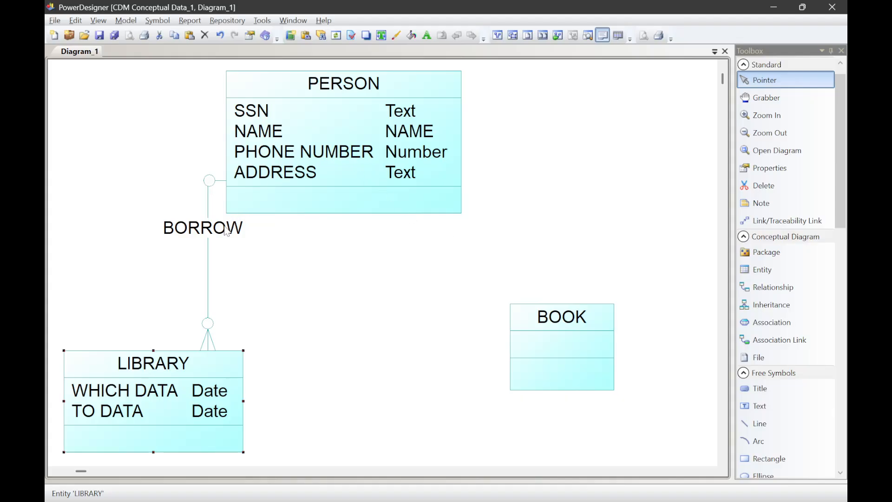
key("alt+Tab")
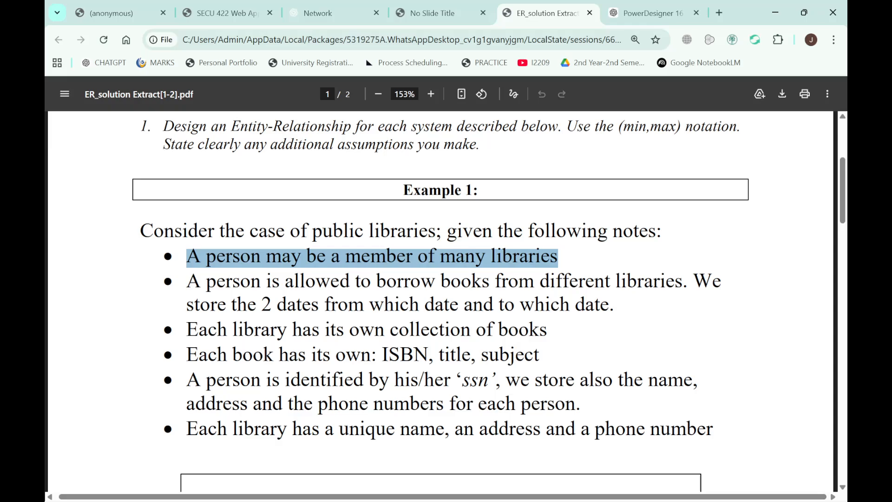
key("alt+Tab")
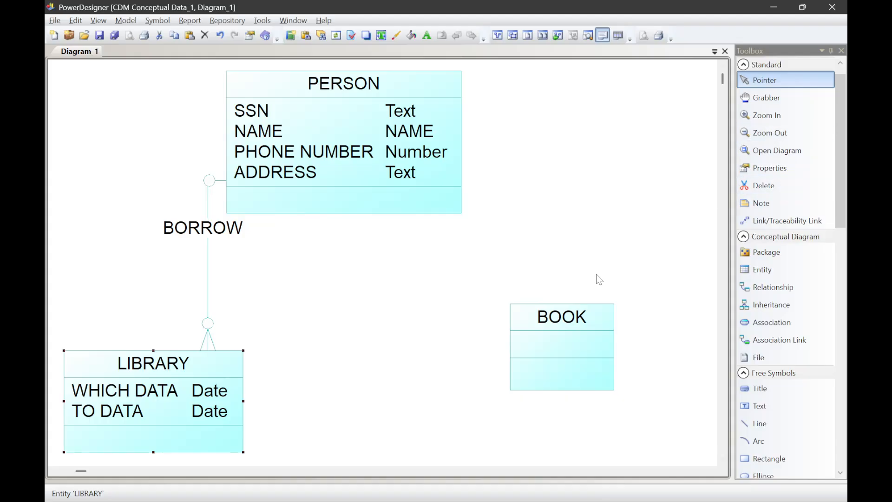
key("alt+Tab")
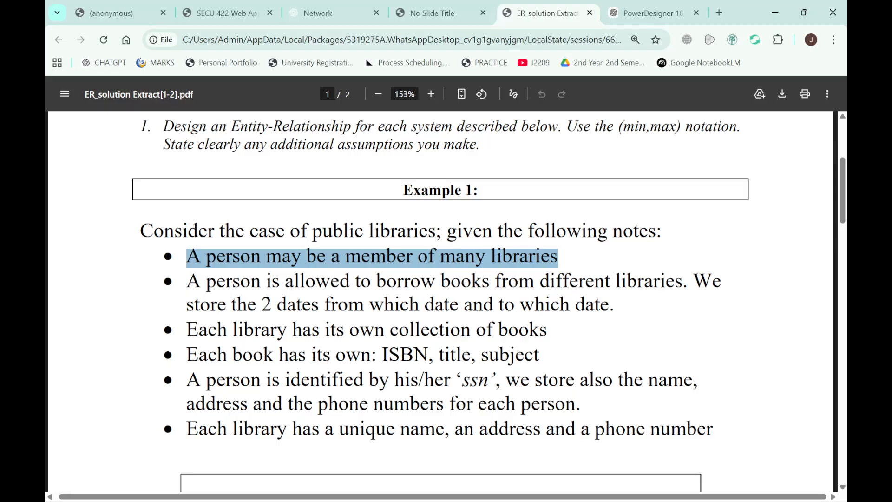
key("alt+Tab")
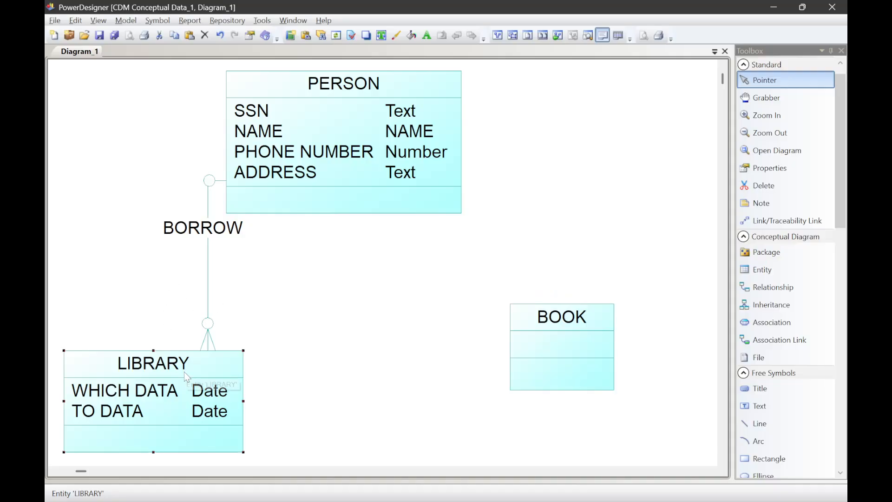
Step: Examine the Example 1 solution diagram in the PDF for the relationships linking PERSON, LIBRARY and BOOK
key("alt+Tab")
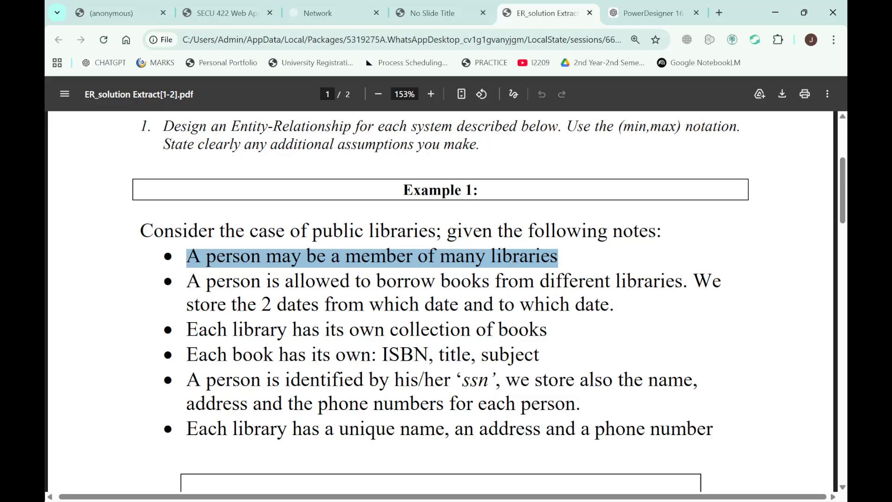
scroll(446, 302, "down", 1)
scroll(518, 329, "down", 3)
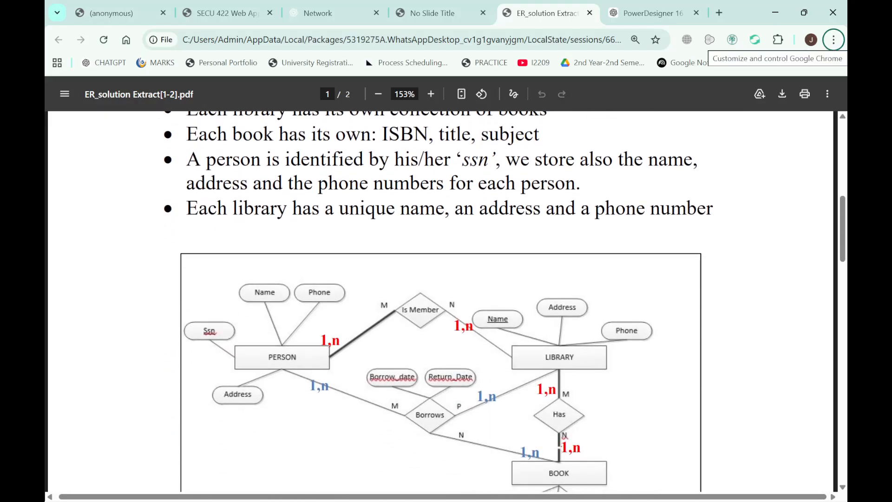
scroll(519, 330, "down", 1)
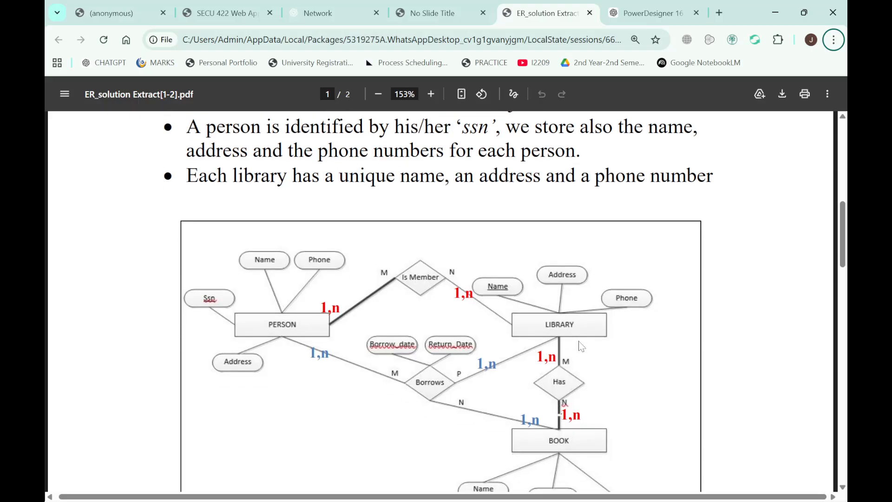
scroll(563, 338, "down", 2)
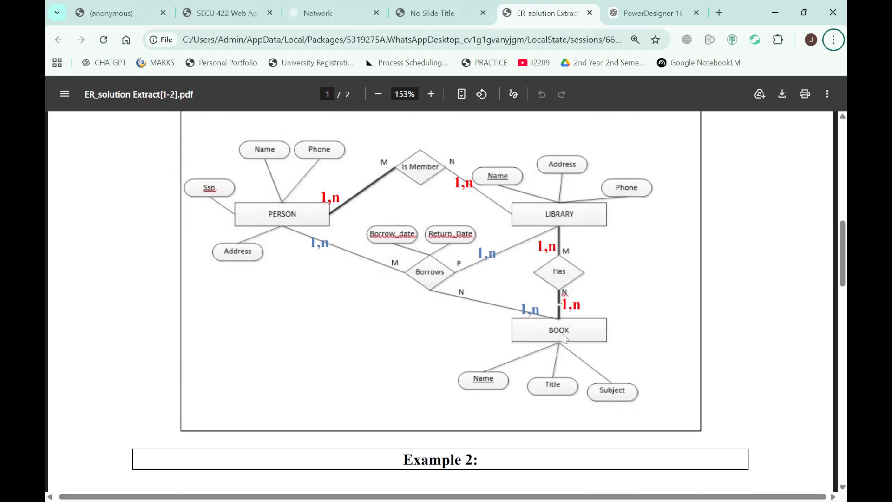
scroll(563, 338, "up", 5)
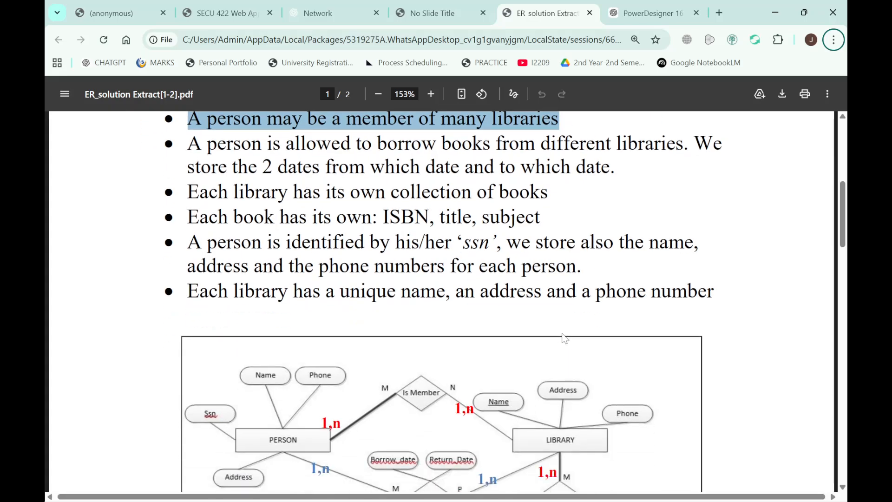
scroll(563, 338, "down", 3)
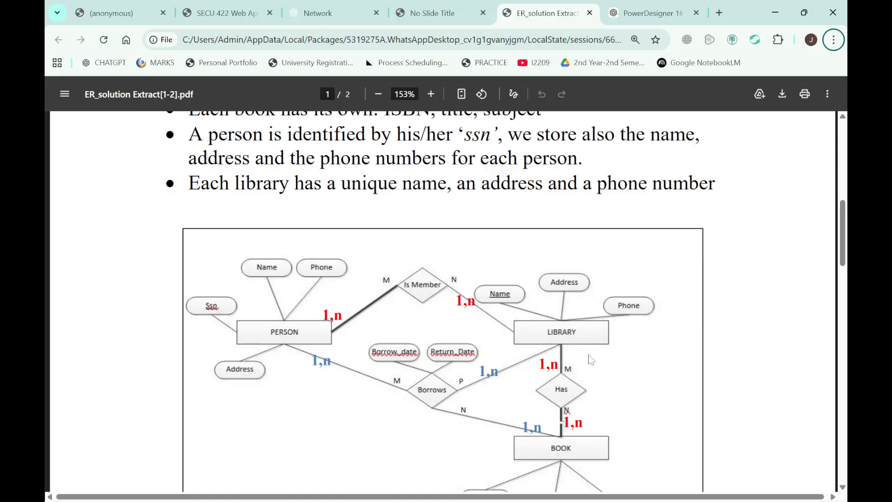
Step: Return to PowerDesigner and rename the relationship between PERSON and LIBRARY as IS MEMBER
key("alt+Tab")
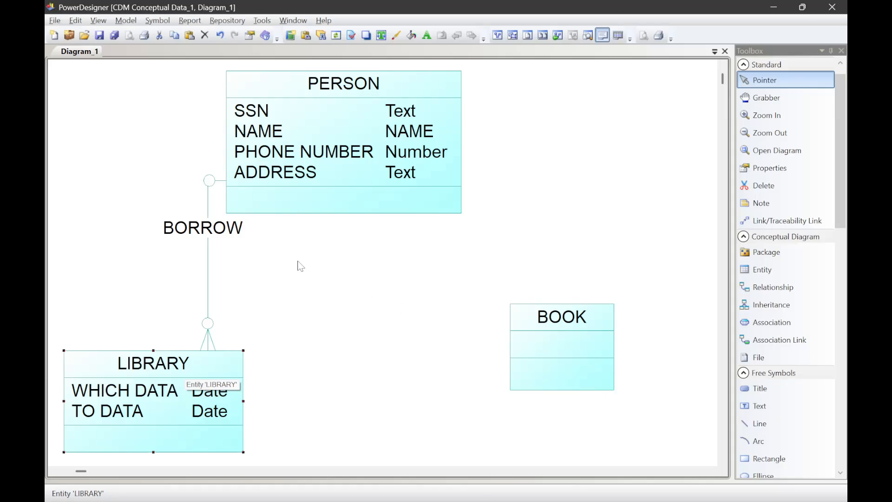
double_click(203, 227)
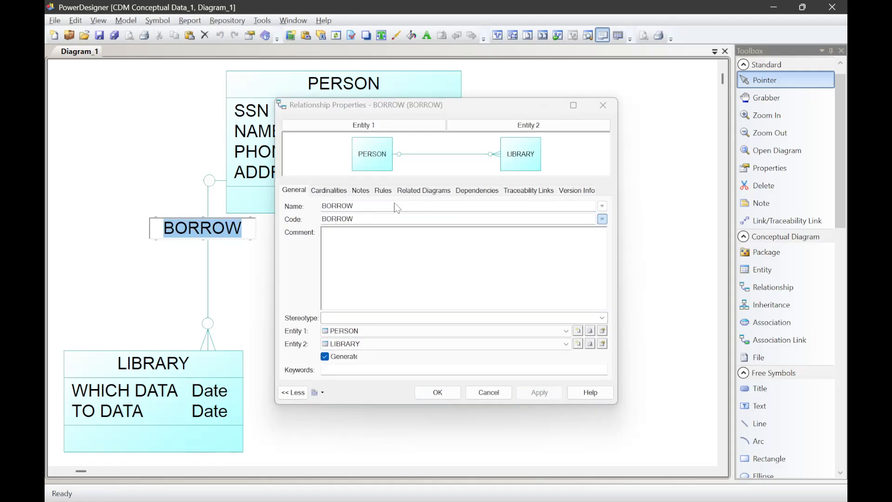
double_click(337, 206)
type("IS MEMBER")
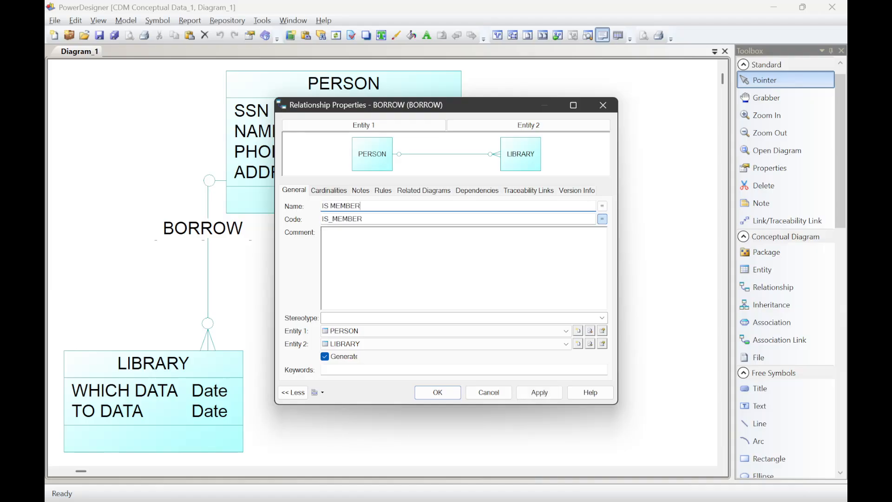
key("Return")
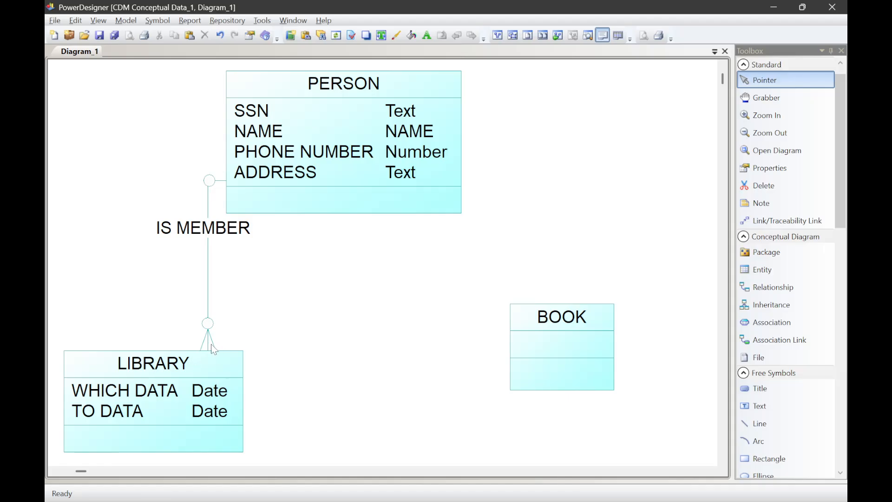
Step: Check the IS MEMBER relationship against the solution diagram and the library membership note in the requirements PDF
key("alt+Tab")
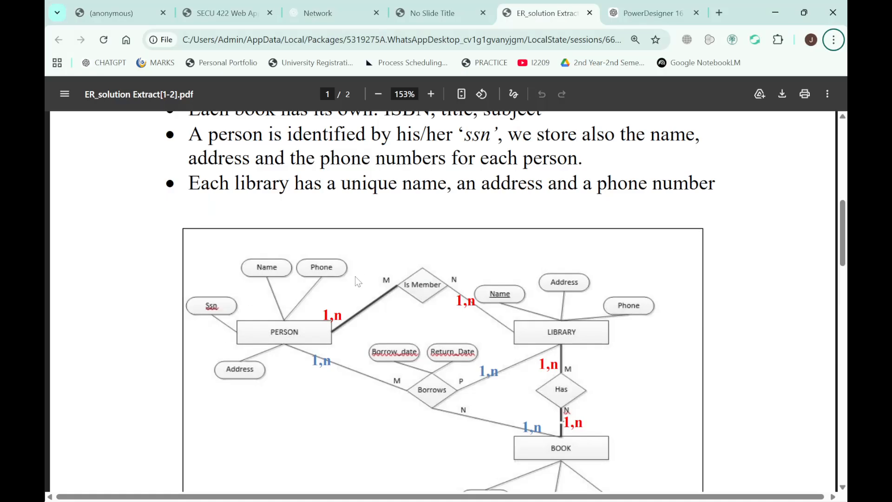
scroll(417, 297, "up", 1)
scroll(416, 297, "down", 1)
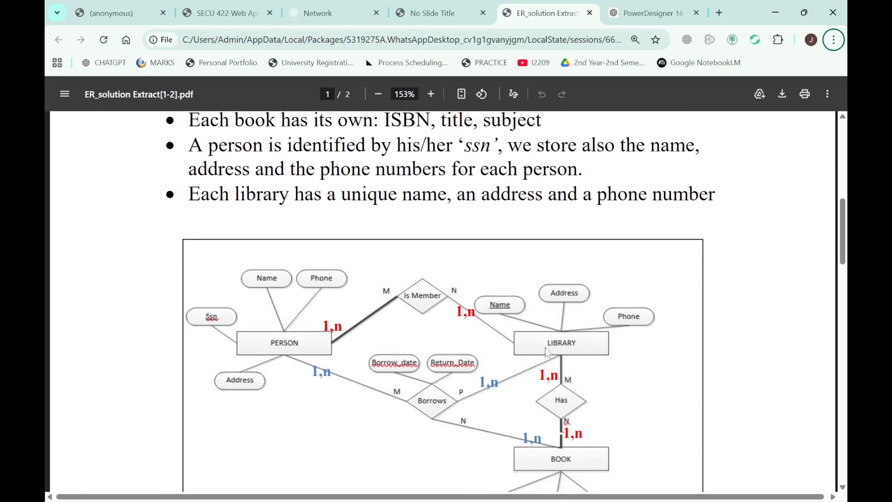
key("alt+Tab")
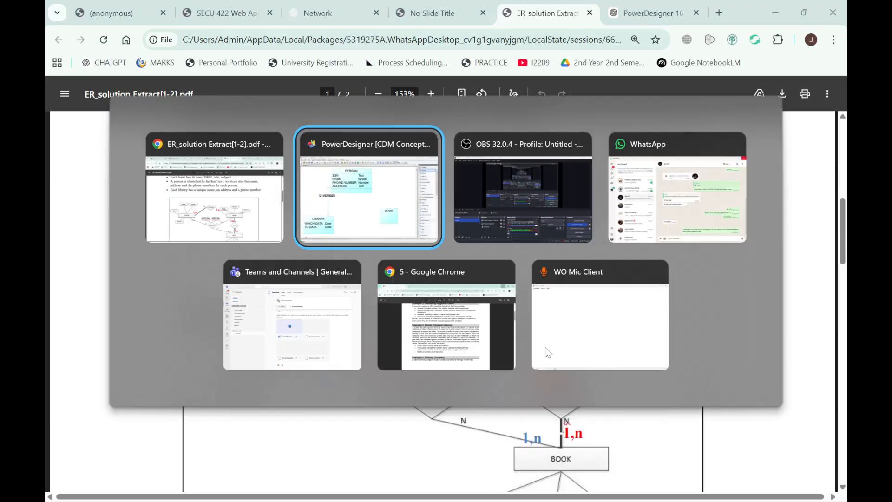
key("alt+Tab")
left_click(631, 5)
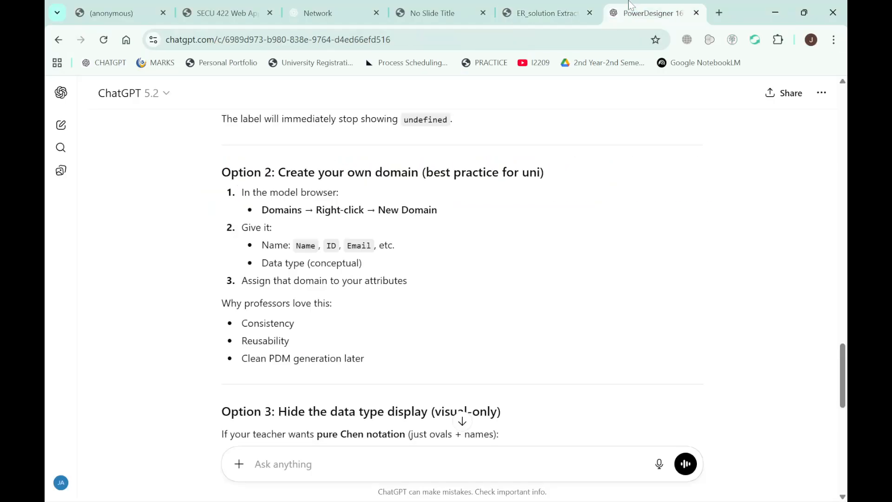
left_click(534, 7)
scroll(441, 302, "up", 1)
scroll(441, 302, "up", 5)
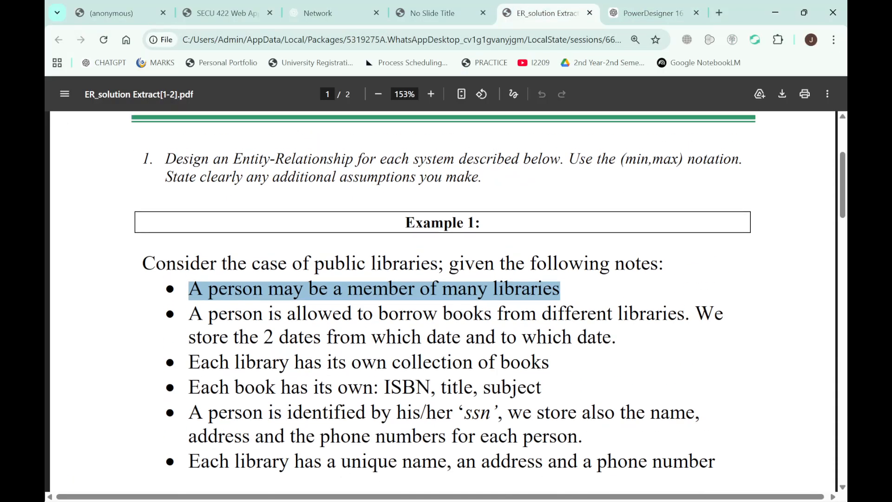
left_click(372, 233)
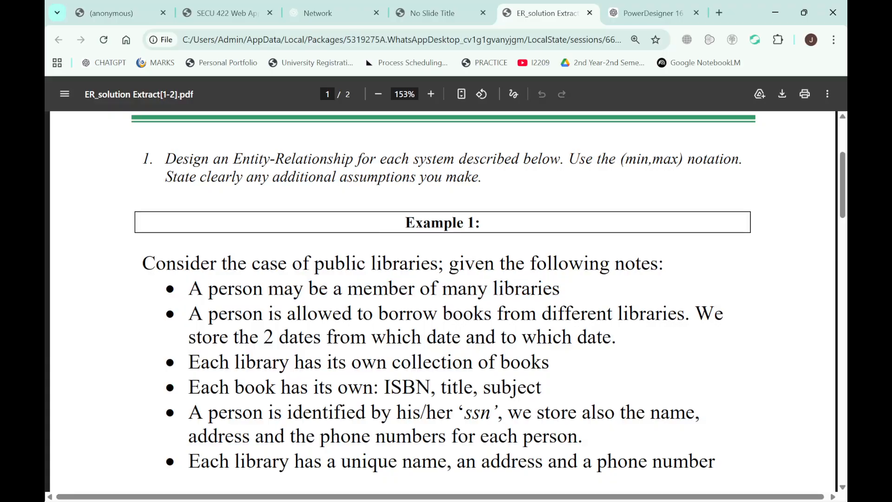
left_click_drag(189, 290, 569, 289)
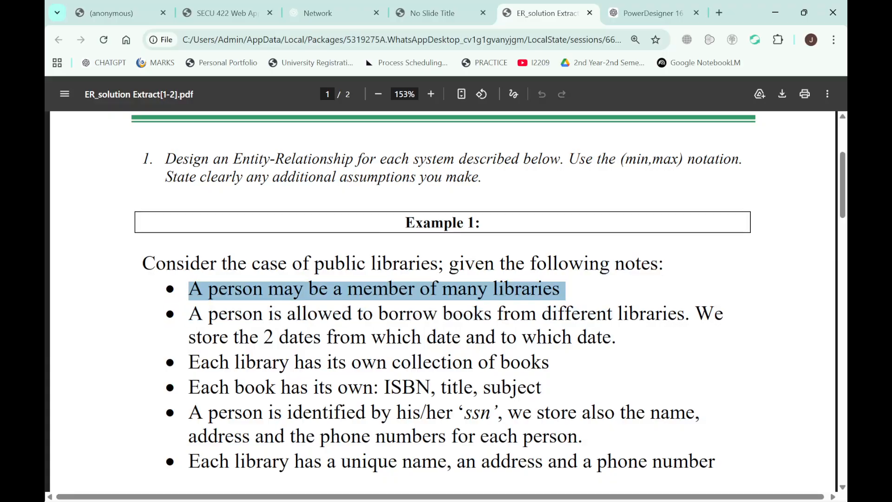
key("alt+Tab")
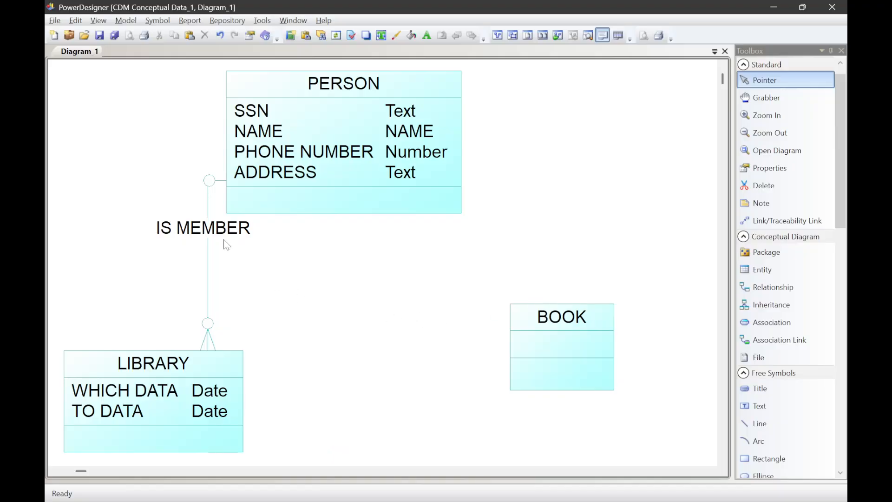
key("alt+Tab")
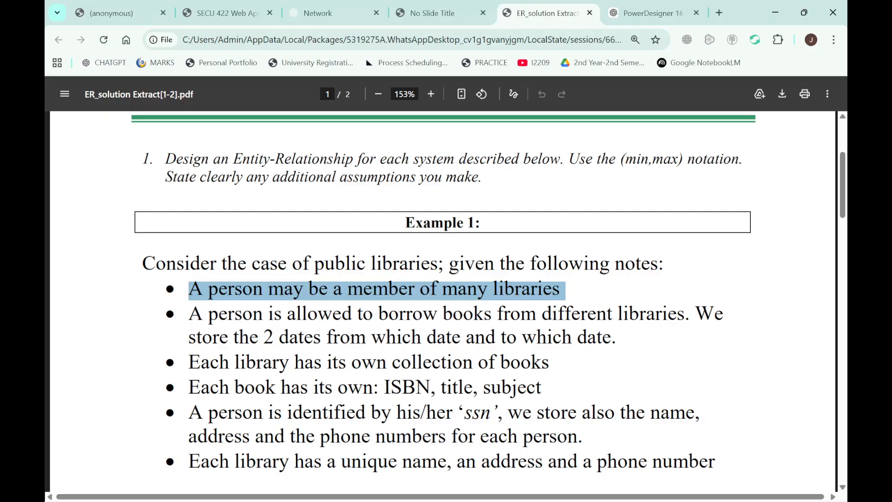
key("alt+Tab")
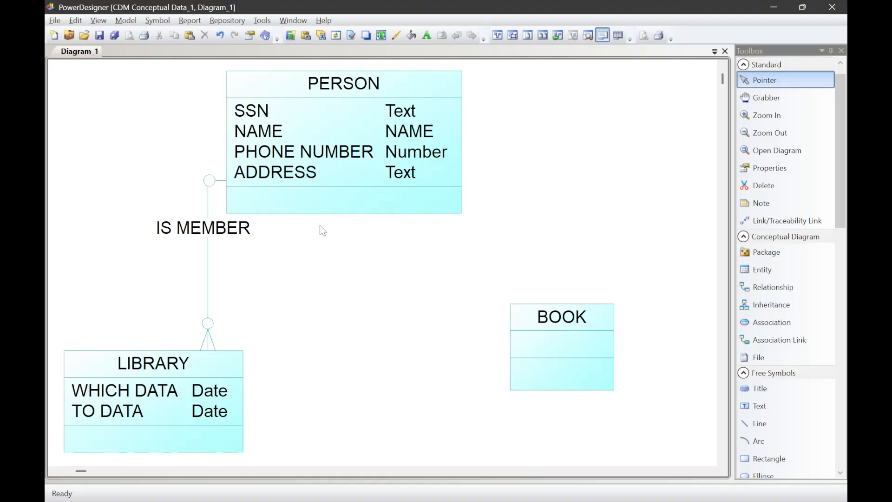
Step: Draw a second relationship from PERSON to LIBRARY beside IS MEMBER
left_click(766, 286)
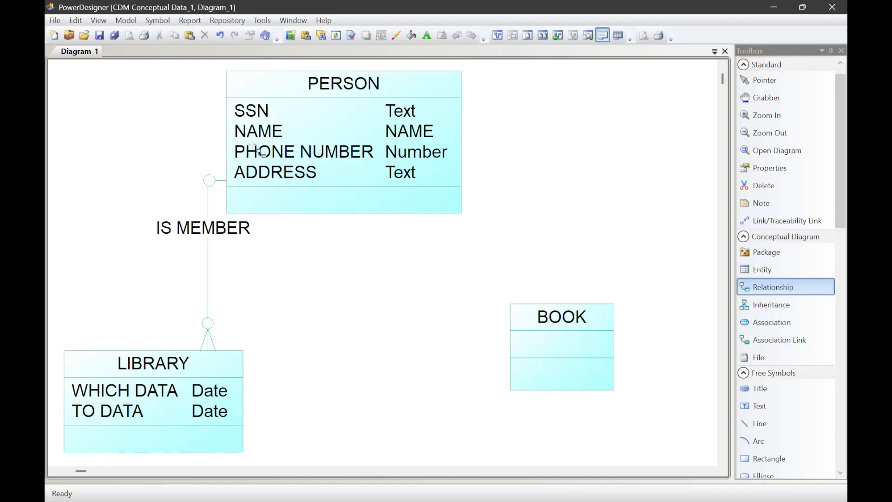
left_click_drag(260, 153, 144, 385)
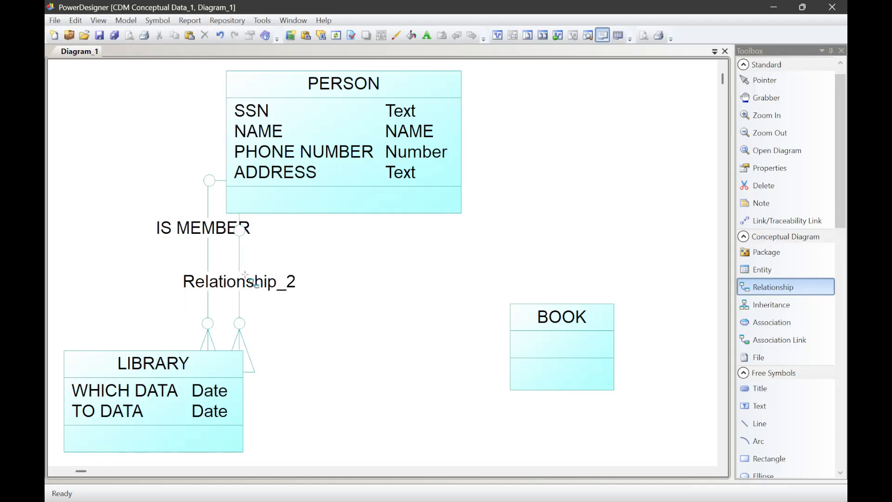
left_click(762, 80)
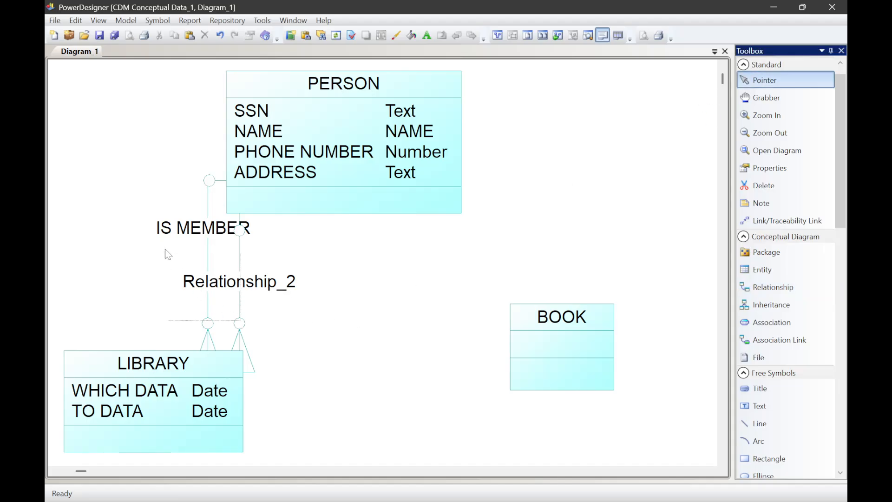
left_click(364, 343)
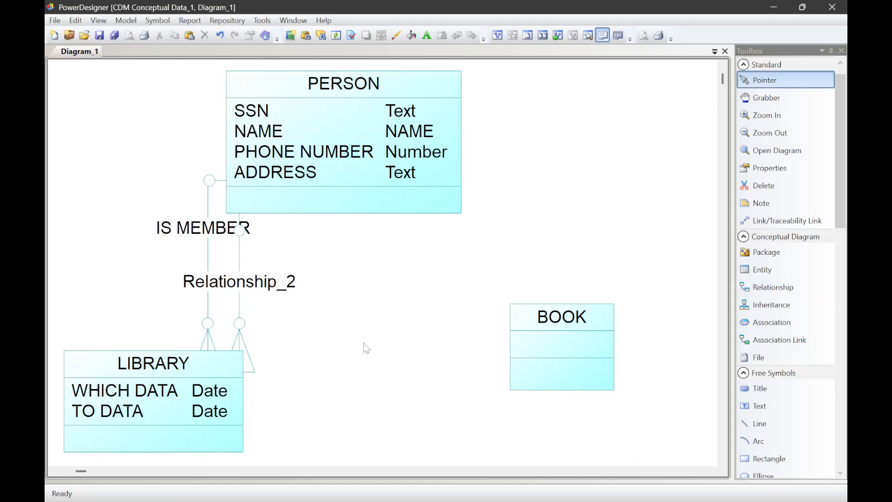
Step: Delete the unnamed second relationship between PERSON and LIBRARY, removing the object as well as its symbol
left_click(803, 97)
left_click(244, 323)
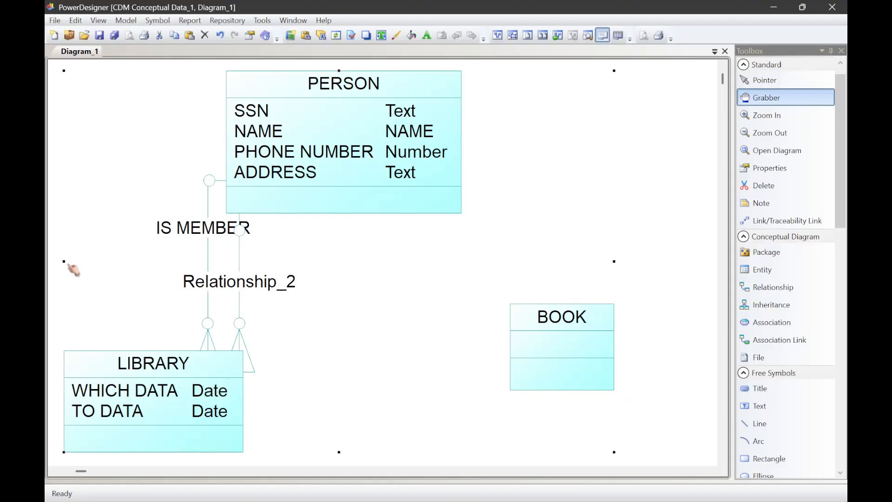
mouse_move(65, 264)
left_mouse_down()
mouse_move(99, 272)
mouse_move(61, 267)
left_mouse_up()
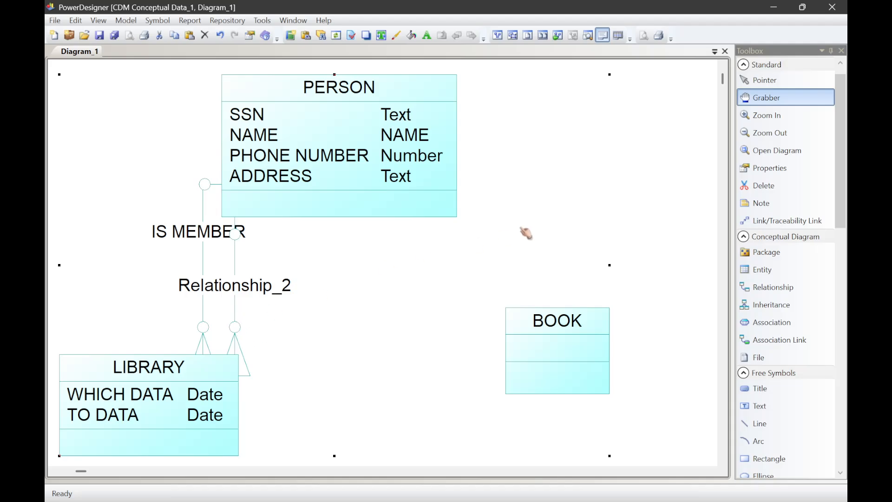
left_click(781, 185)
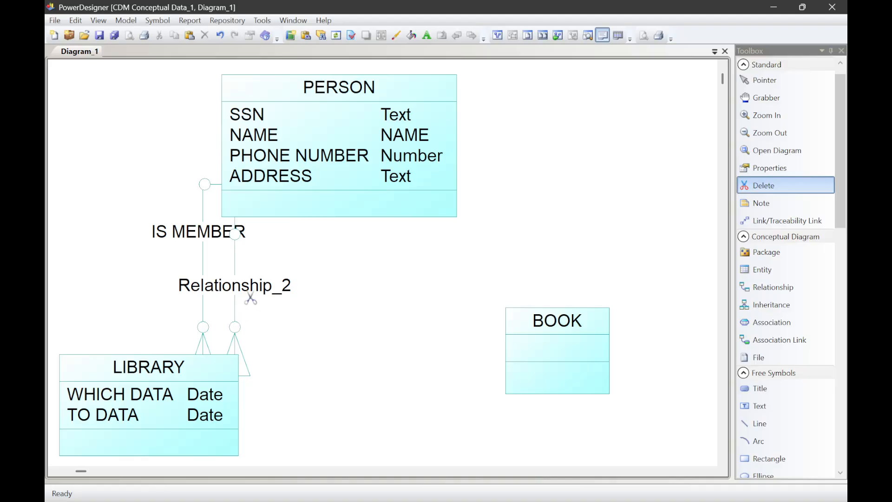
left_click(235, 335)
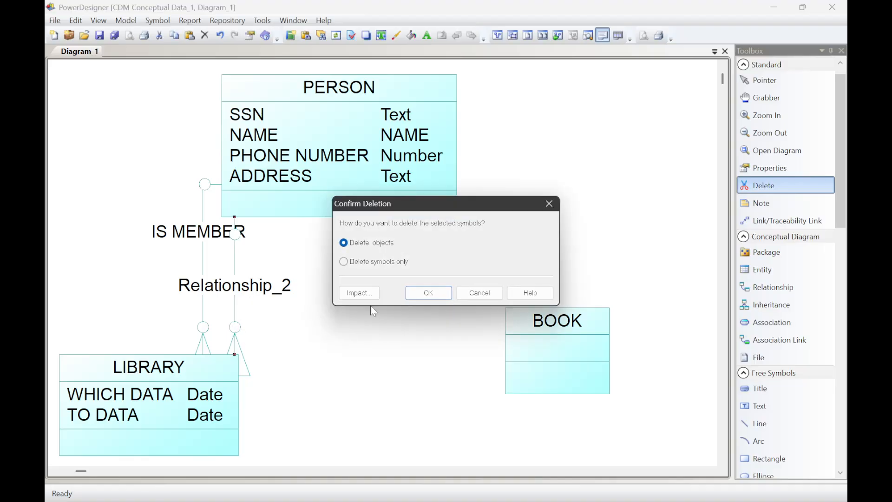
left_click(428, 292)
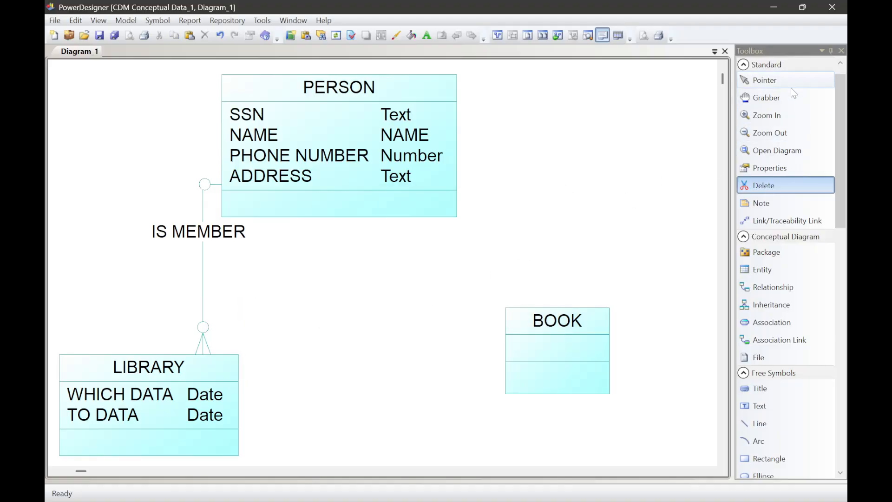
Step: Redraw the second relationship between PERSON and LIBRARY and move the PERSON entity so both connectors run separately
left_click(746, 289)
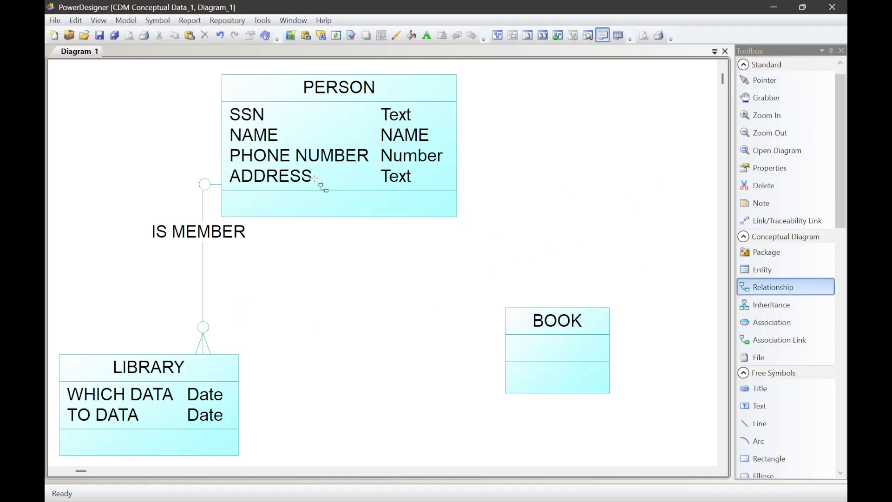
left_click_drag(155, 114, 75, 371)
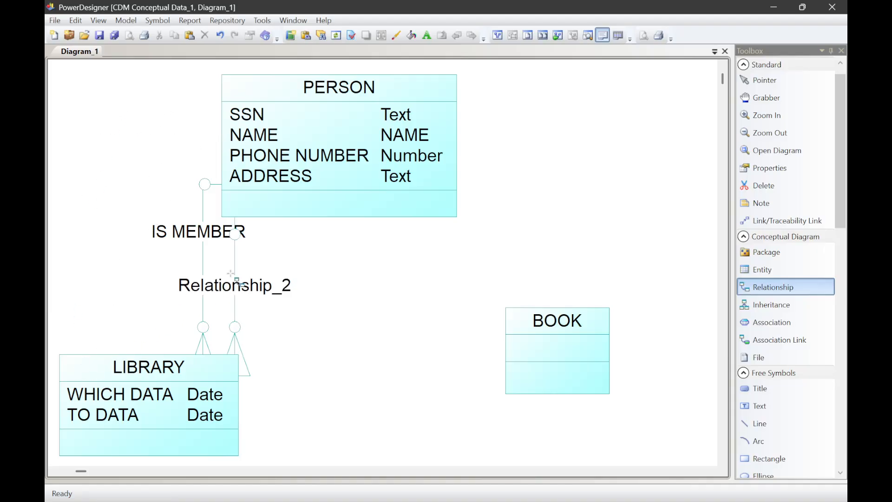
left_click(792, 80)
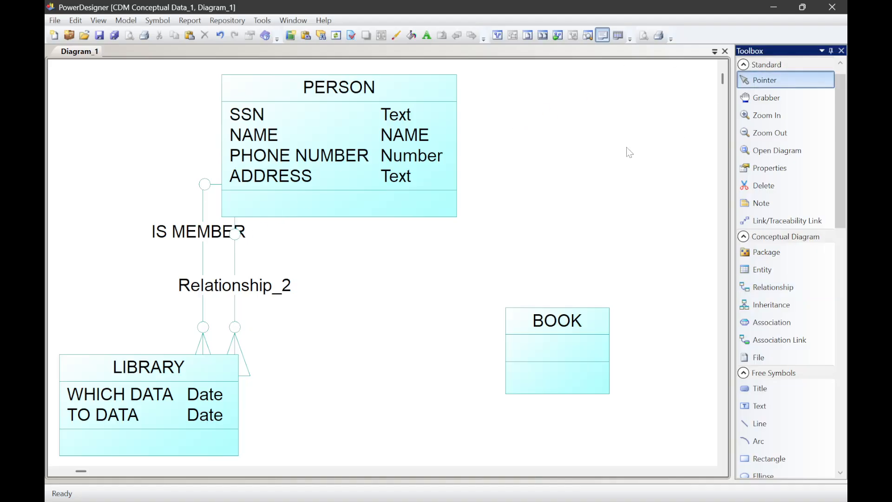
left_click_drag(312, 136, 335, 107)
left_click(255, 224)
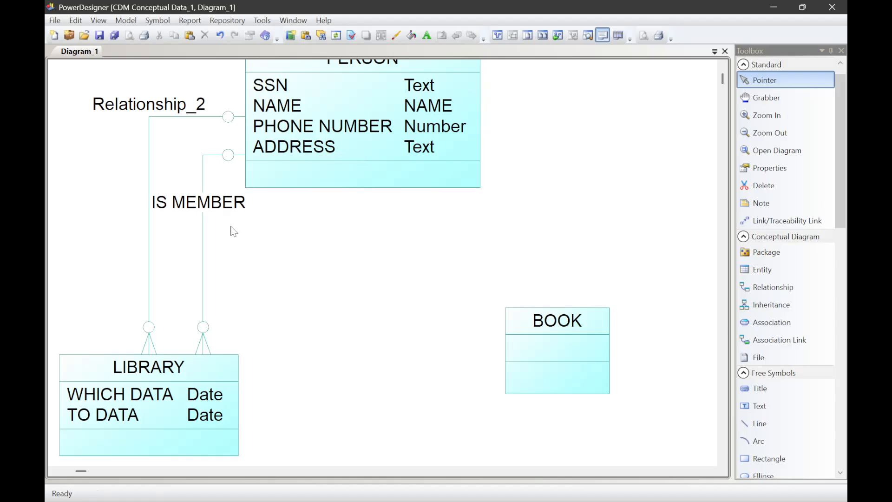
Step: Rename the second relationship between PERSON and LIBRARY as BORROW
double_click(160, 112)
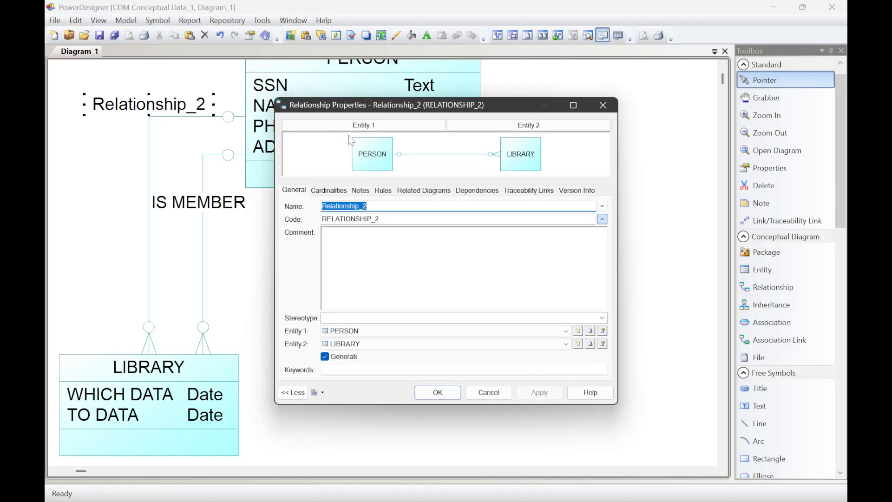
type("BROOW")
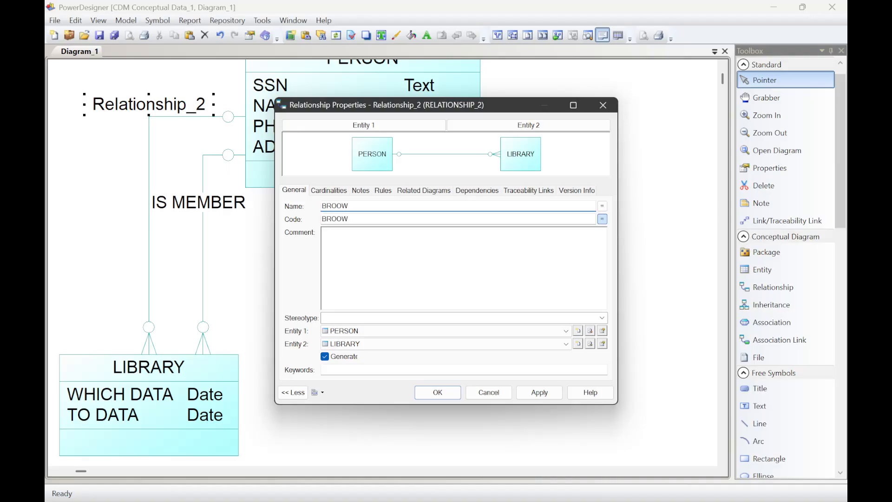
key("BackSpace")
key("BackSpace")
key("BackSpace")
type("ROW")
key("Return")
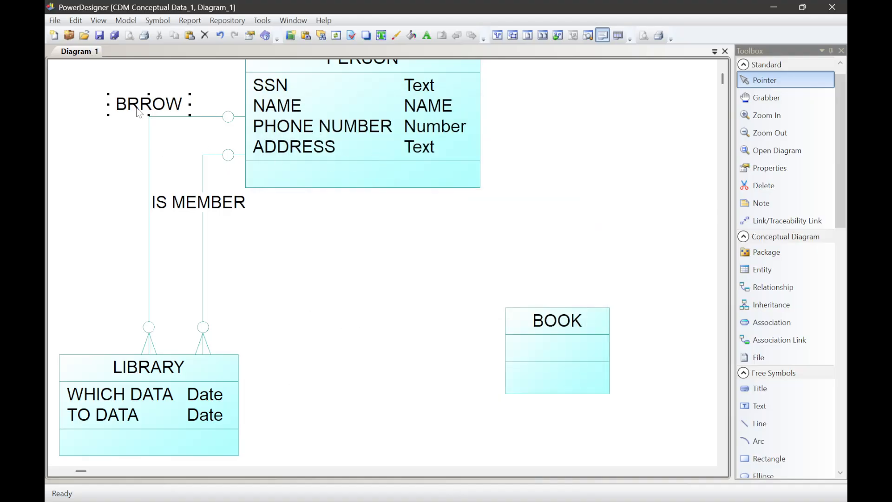
double_click(144, 106)
type("BORROW")
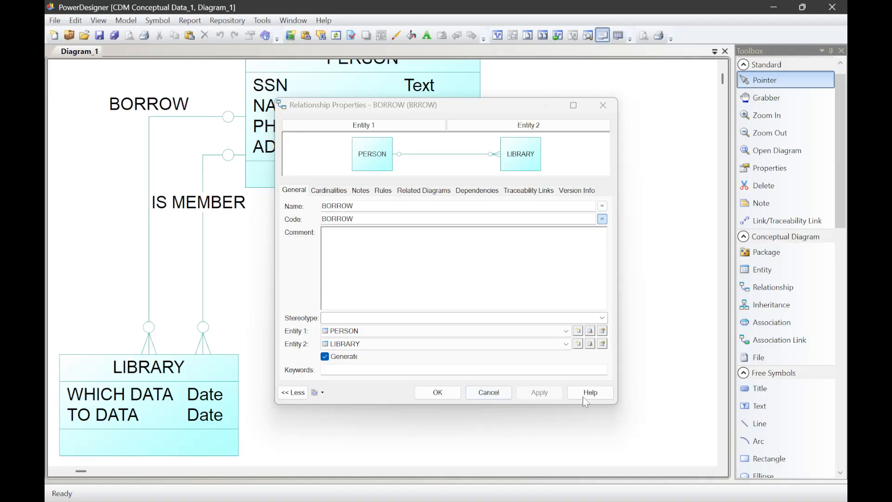
left_click(446, 397)
Step: Check the borrowing note in the requirements PDF, return to PowerDesigner and delete the BORROW relationship object
key("alt+Tab")
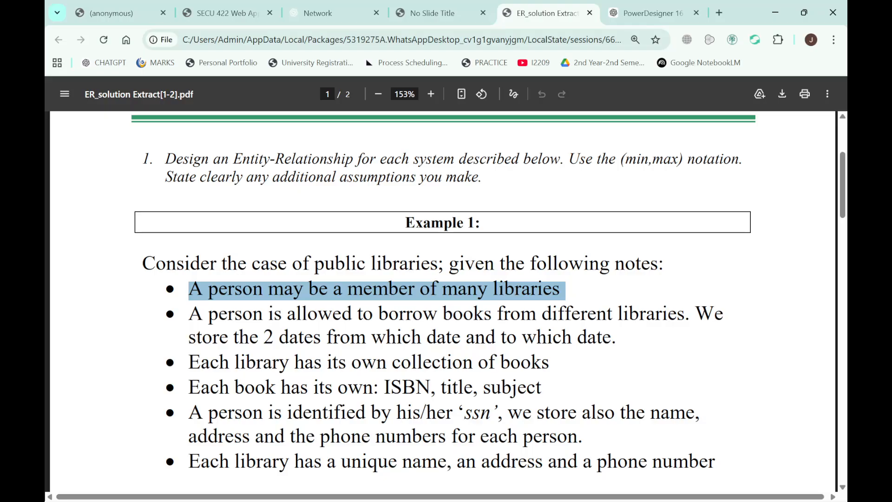
key("alt+Tab")
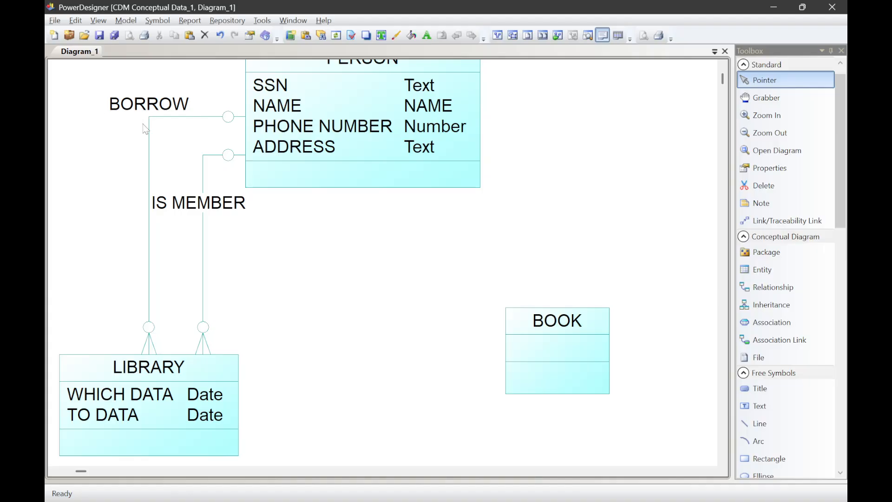
left_click(143, 123)
left_click(156, 116)
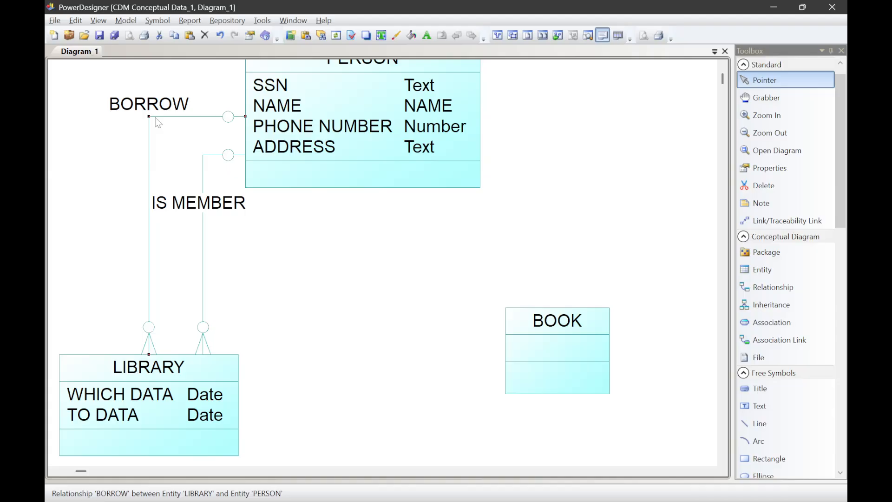
key("Delete")
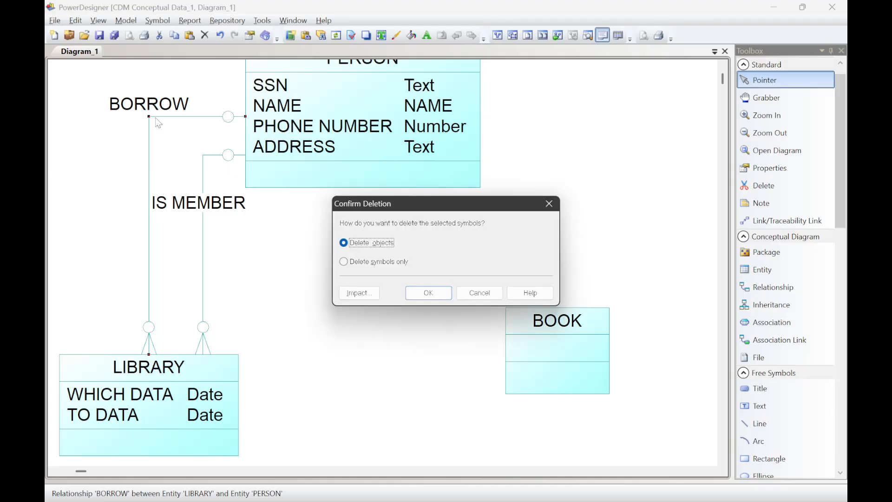
key("Return")
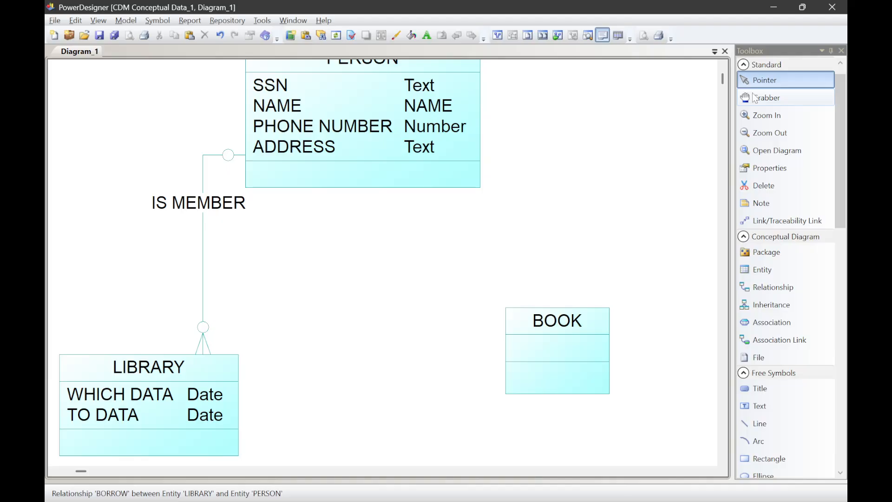
Step: Compare the library notes in the requirements PDF with the PERSON, LIBRARY and BOOK entities in the PowerDesigner diagram
key("alt+Tab")
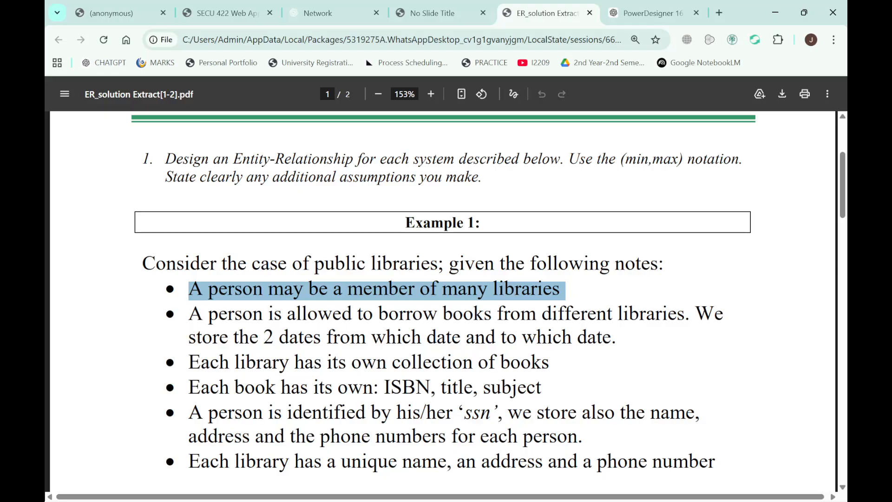
key("alt+Tab")
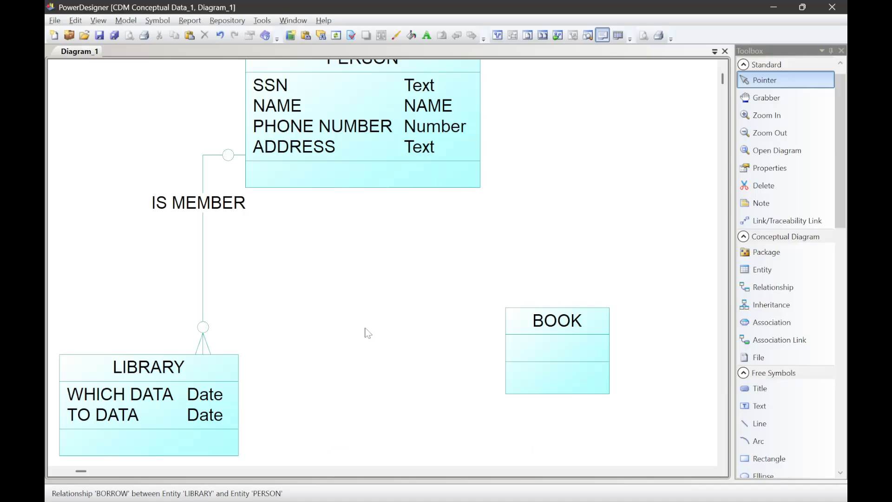
scroll(353, 297, "down", 3)
scroll(353, 294, "up", 6)
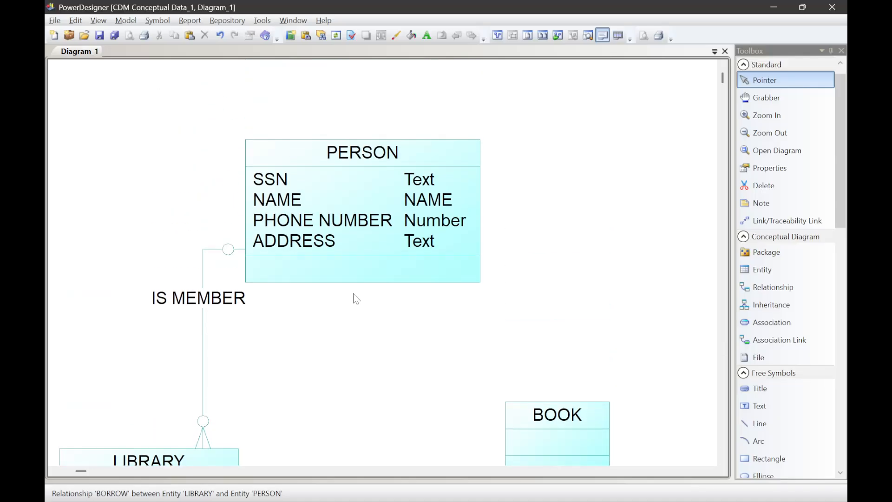
scroll(353, 294, "down", 7)
scroll(353, 294, "up", 7)
scroll(353, 294, "down", 1)
scroll(353, 294, "down", 2)
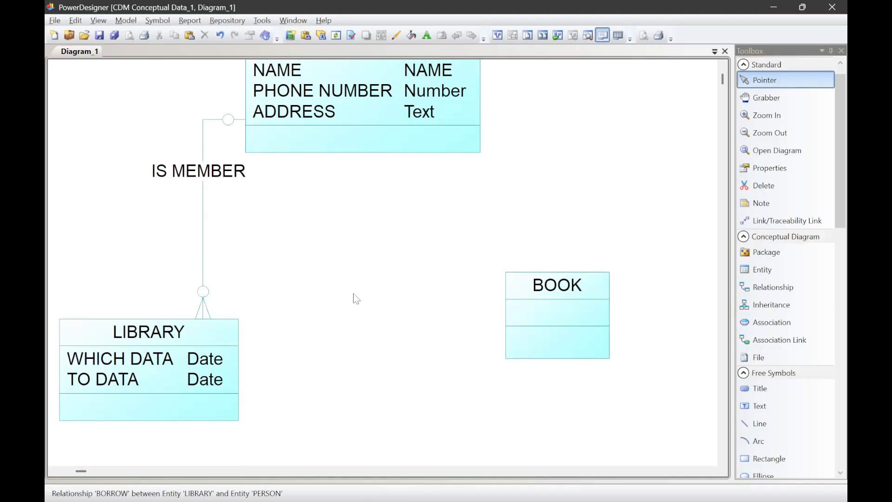
scroll(353, 293, "up", 2)
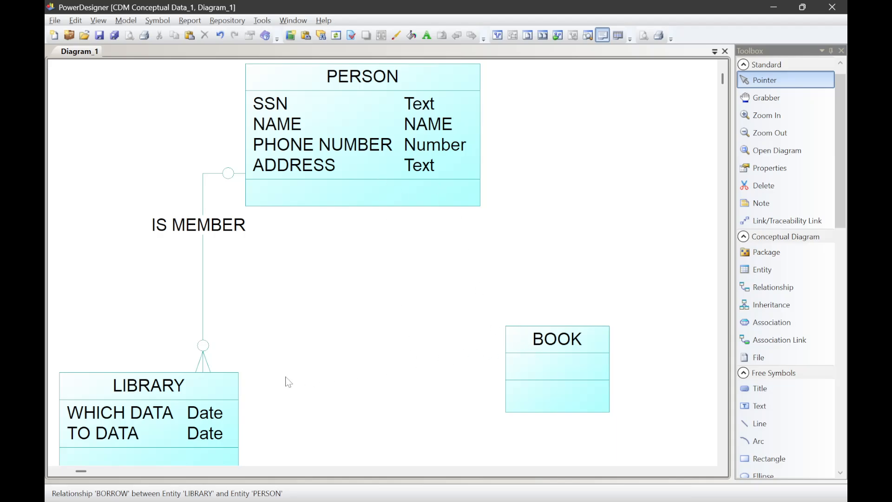
scroll(279, 388, "down", 10)
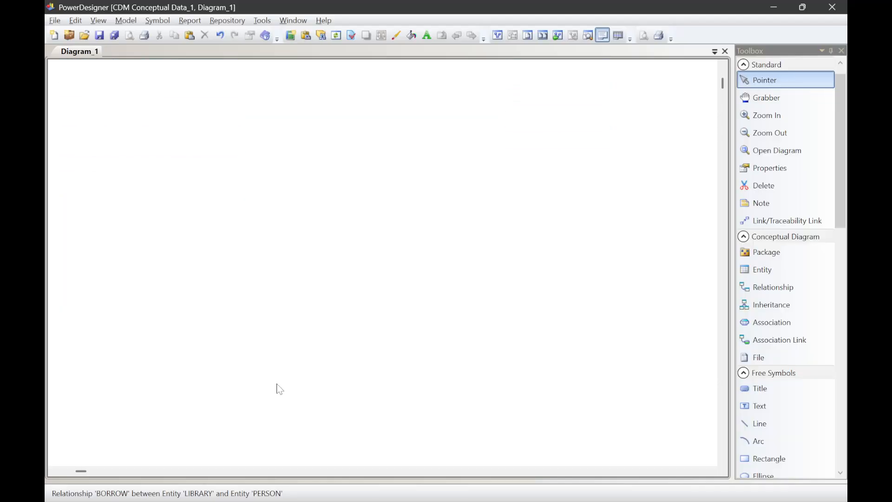
scroll(279, 388, "up", 10)
Step: Switch to the requirements PDF and examine how the Borrows relationship links PERSON, LIBRARY and BOOK in the solution diagram
key("alt+Tab")
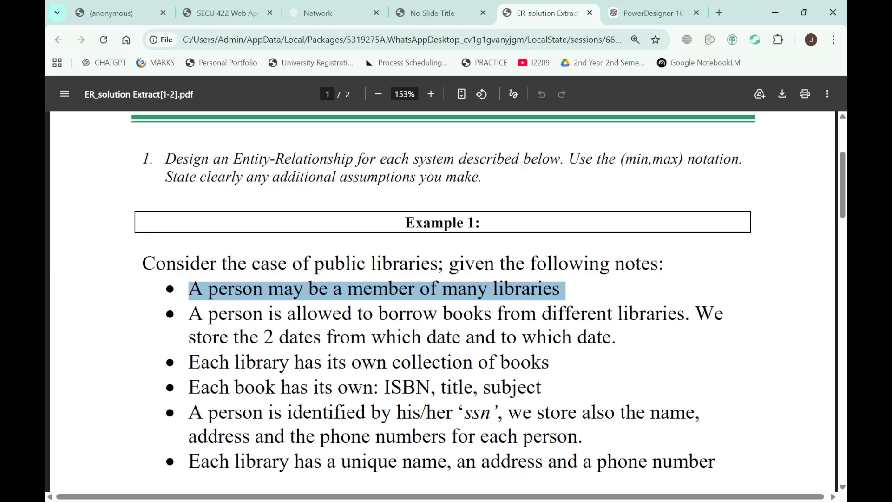
left_click(650, 13)
left_click(520, 4)
scroll(446, 297, "down", 8)
scroll(446, 297, "up", 1)
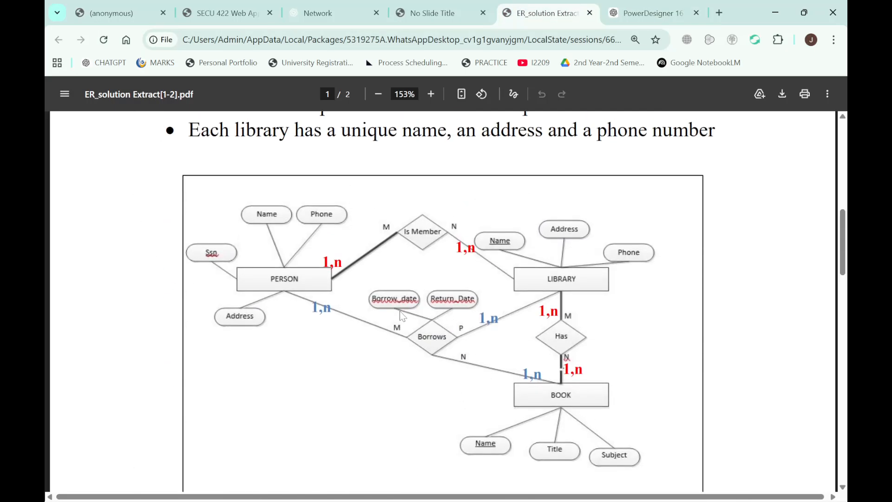
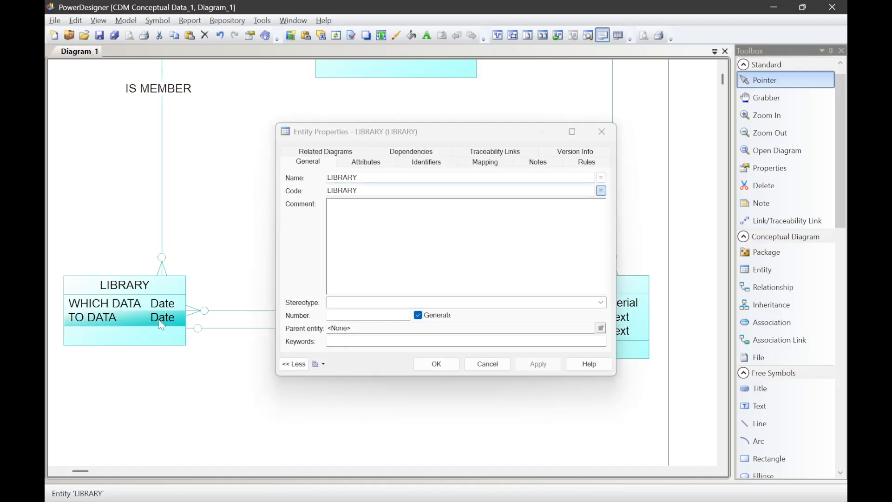
Step: Add a NAME attribute to the LIBRARY entity below TO DATA
left_click(381, 163)
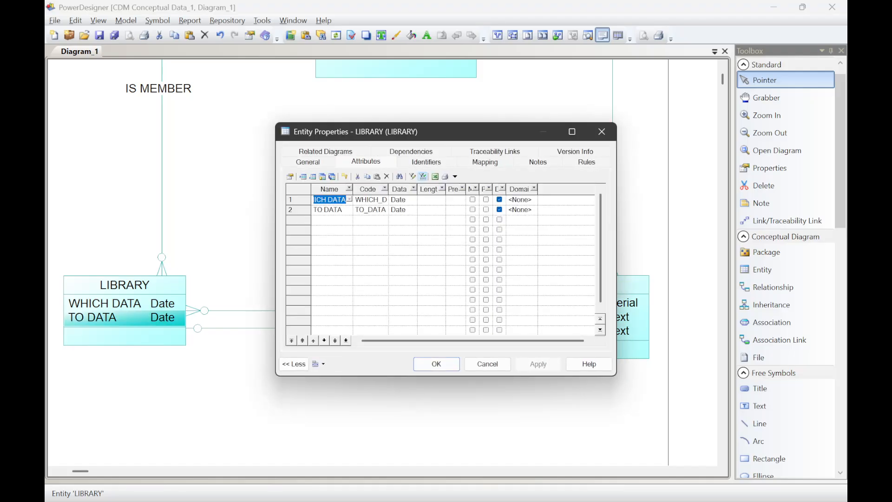
left_click(342, 218)
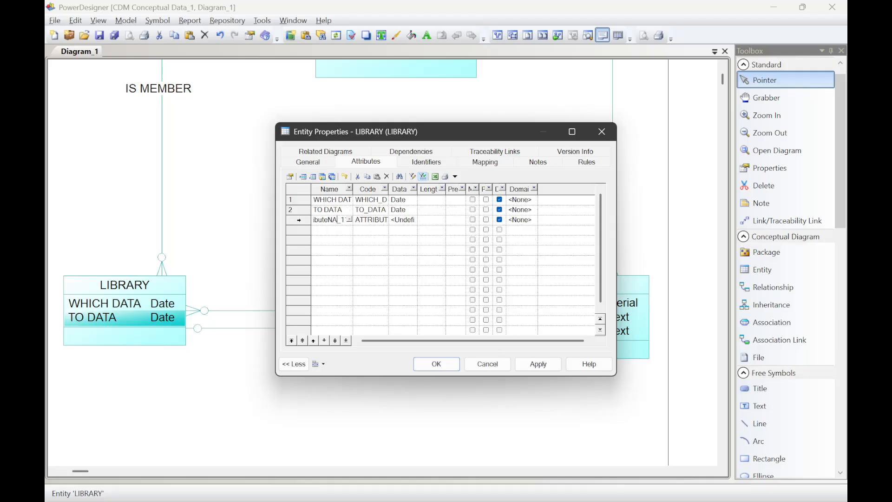
key("BackSpace")
key("BackSpace")
key("BackSpace")
key("BackSpace")
key("BackSpace")
key("BackSpace")
key("BackSpace")
key("BackSpace")
key("BackSpace")
key("BackSpace")
key("BackSpace")
key("BackSpace")
key("BackSpace")
key("BackSpace")
type("NAME")
Step: Add an ADDRESS attribute to the LIBRARY entity below NAME
left_click(336, 229)
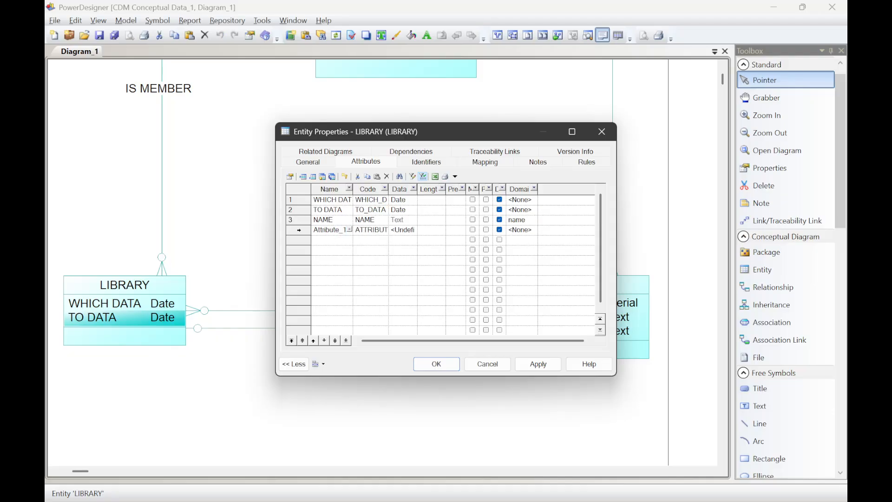
left_click(338, 229)
left_click(339, 230)
type("A")
double_click(336, 230)
type("ADDRESS")
Step: Add an attribute named PHONE NUMBER to the LIBRARY entity below ADDRESS
left_click(334, 240)
left_click(340, 240)
left_click(340, 240)
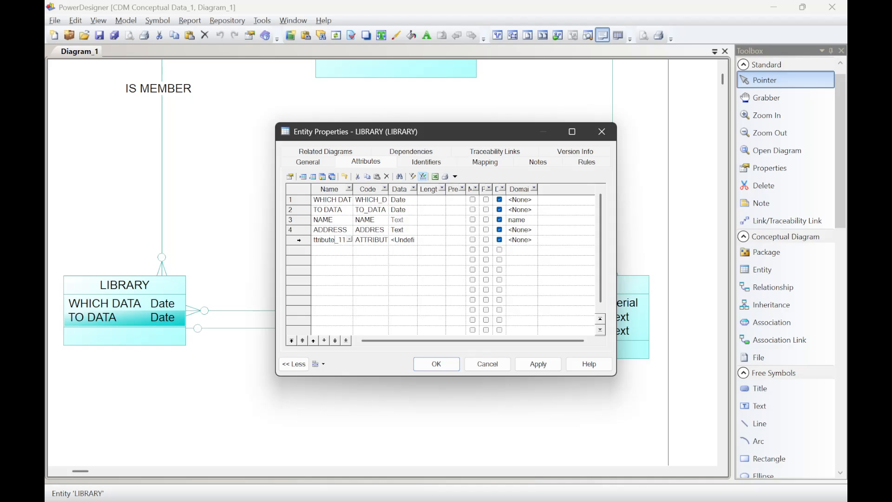
type("PHONE")
key("BackSpace")
key("BackSpace")
key("BackSpace")
key("BackSpace")
key("BackSpace")
key("BackSpace")
key("BackSpace")
key("BackSpace")
key("BackSpace")
key("BackSpace")
key("BackSpace")
key("BackSpace")
key("BackSpace")
type("PHONE NUMBER")
Step: Set the data type of LIBRARY's PHONE NUMBER attribute to Number and apply the entity changes
left_click(408, 223)
left_click(408, 228)
left_click(409, 240)
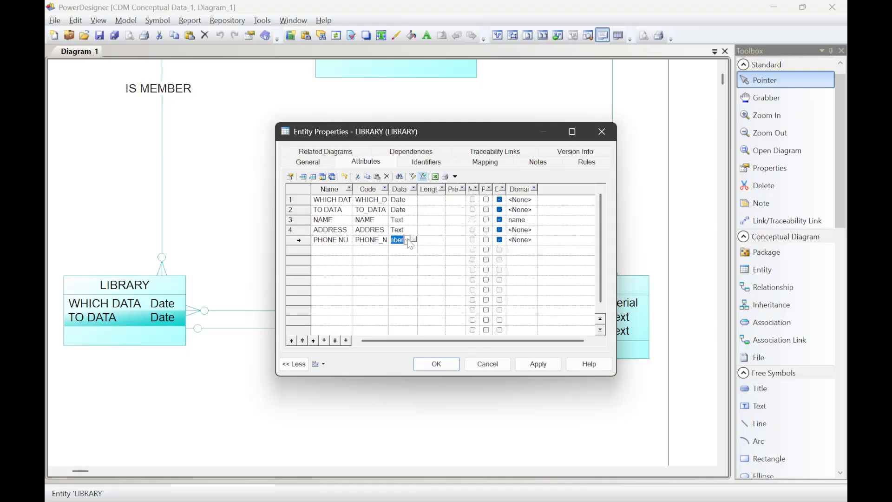
left_click(402, 261)
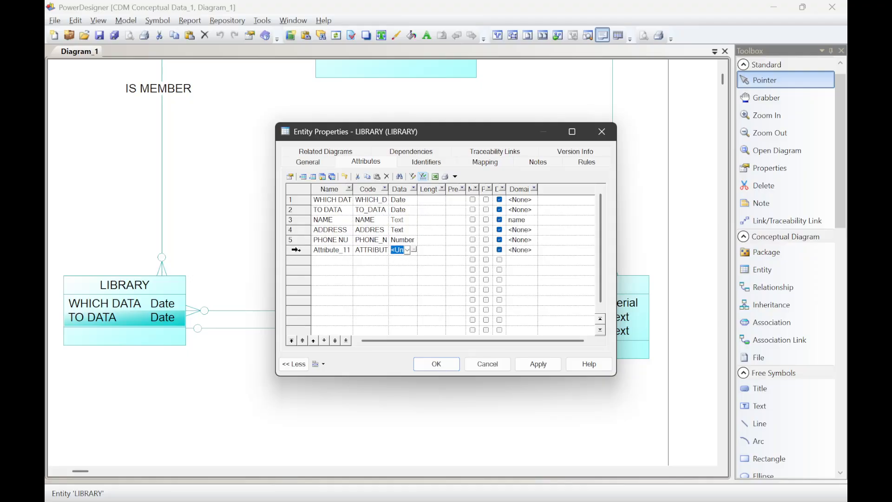
key("Escape")
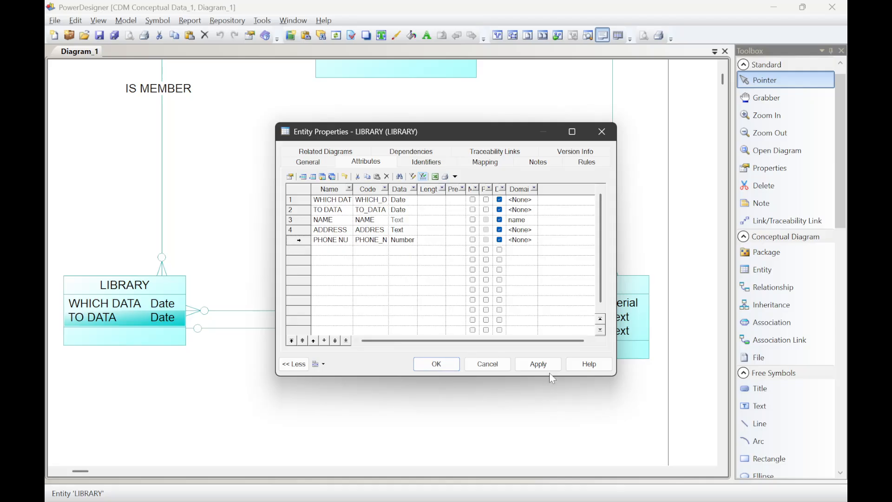
left_click(541, 365)
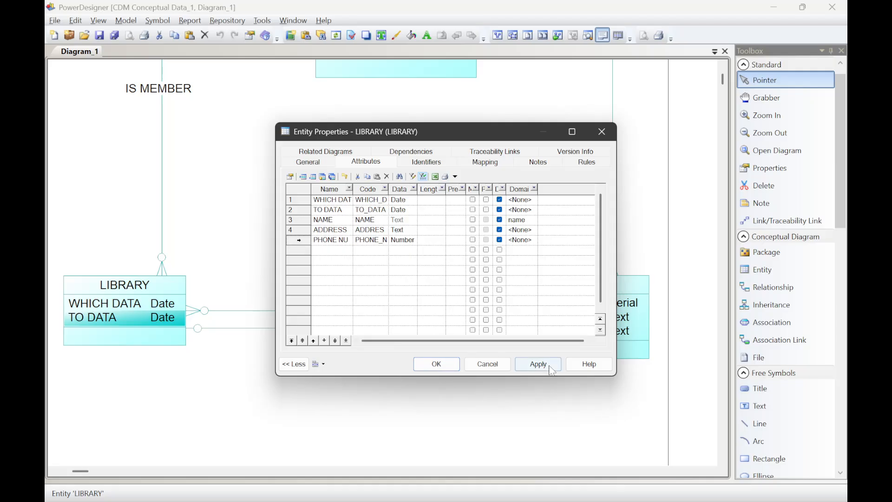
left_click(415, 363)
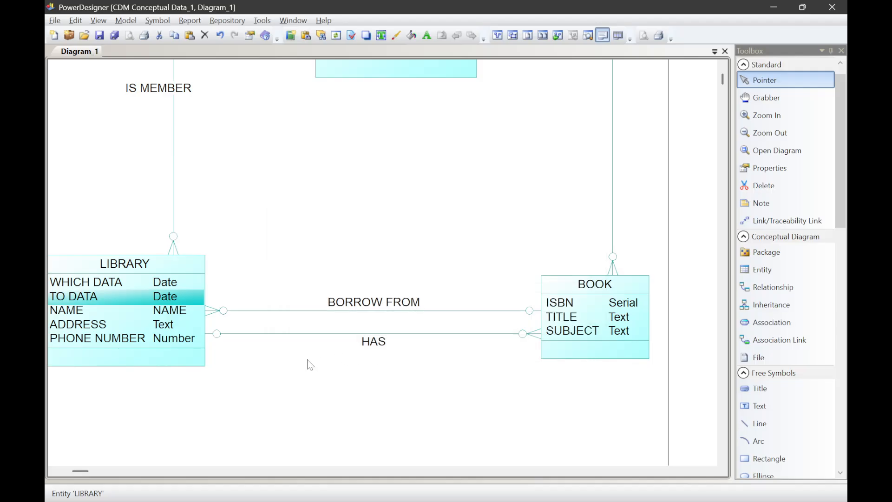
Step: Review the whole conceptual diagram, then switch to the requirements PDF and examine its library notes and ER solution diagram
left_click(307, 360)
scroll(363, 273, "up", 1)
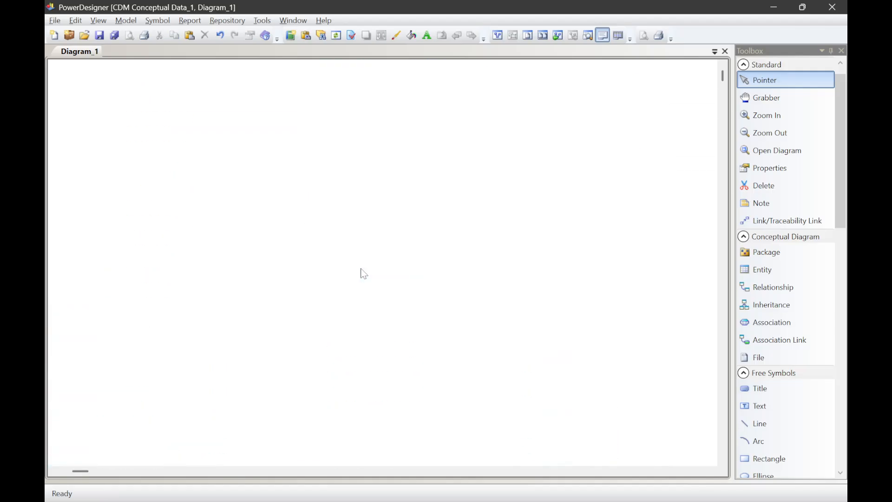
scroll(363, 273, "down", 1)
scroll(364, 273, "up", 4)
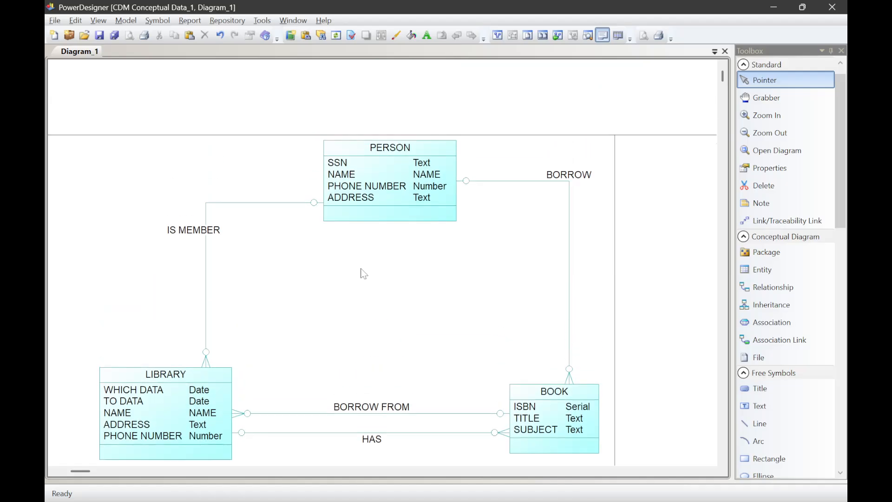
scroll(364, 273, "down", 3)
scroll(364, 273, "up", 2)
scroll(364, 273, "down", 1)
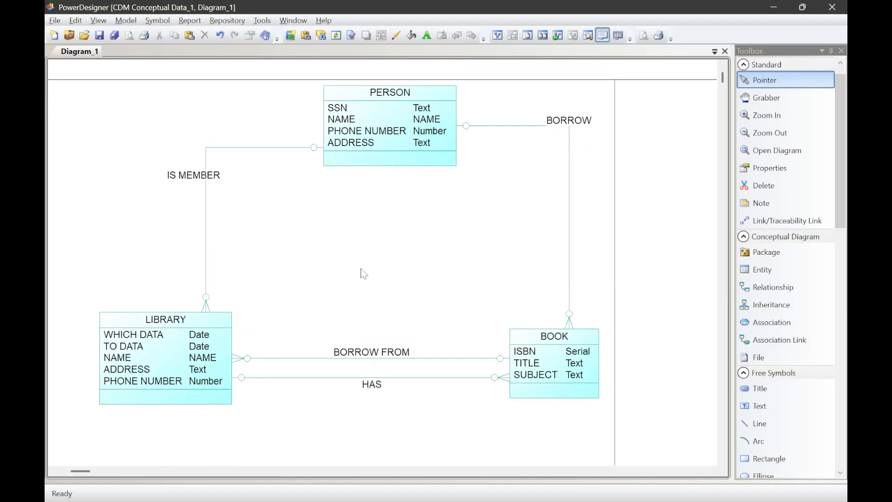
key("alt+Tab")
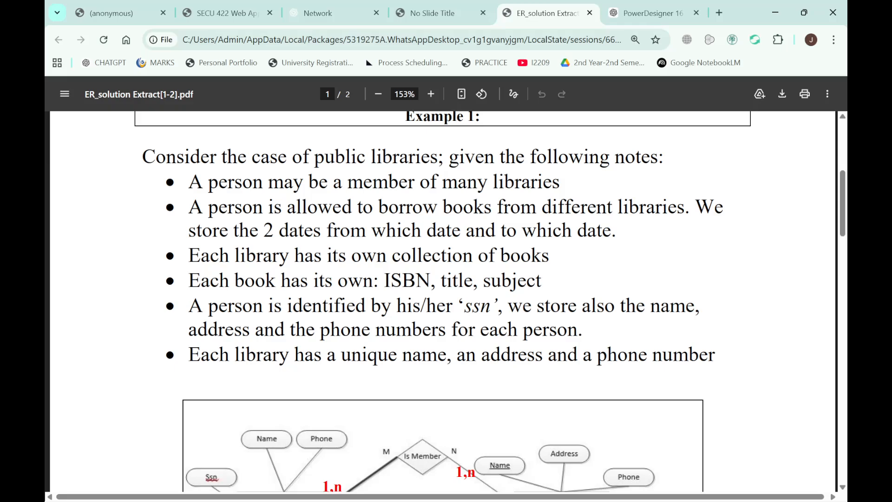
scroll(443, 302, "down", 4)
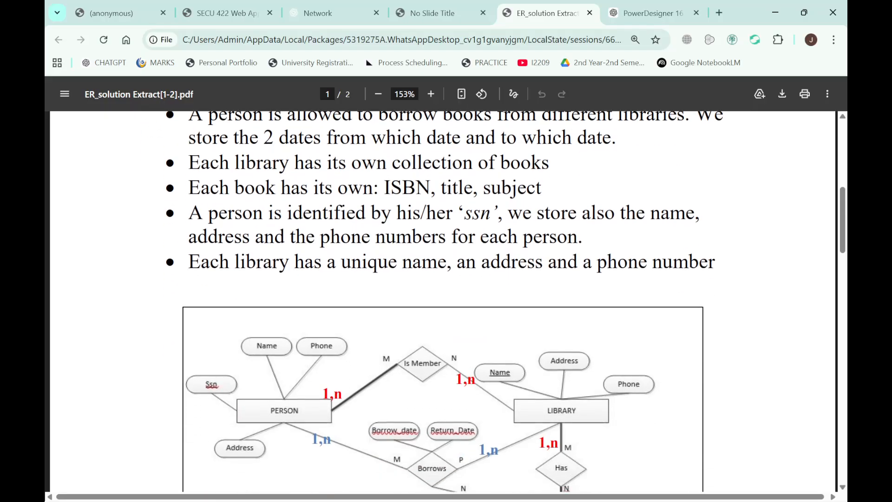
scroll(444, 302, "down", 1)
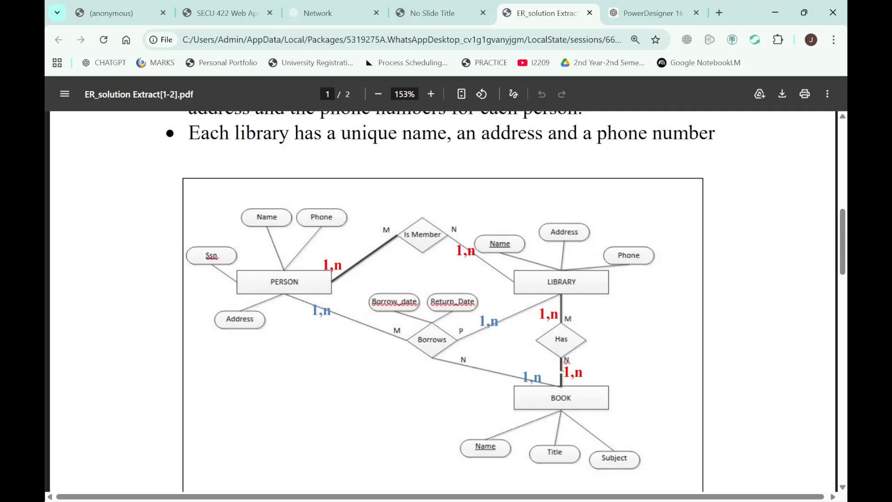
scroll(487, 408, "down", 4)
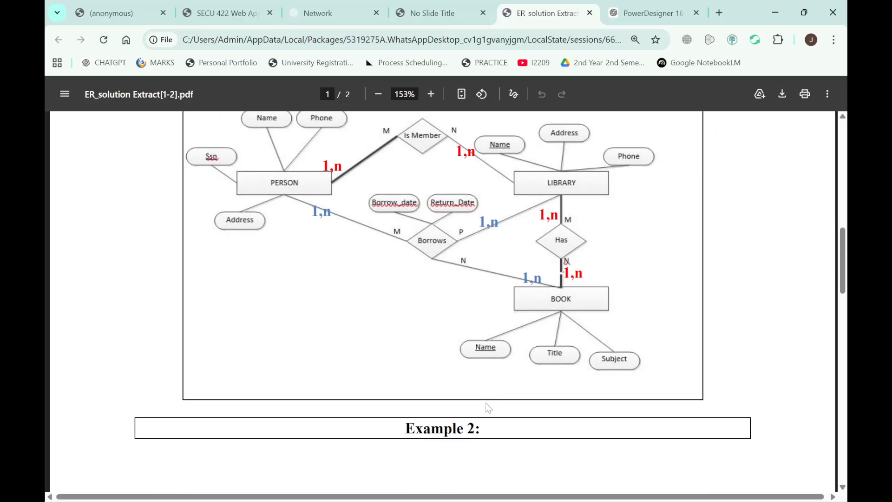
scroll(488, 407, "up", 5)
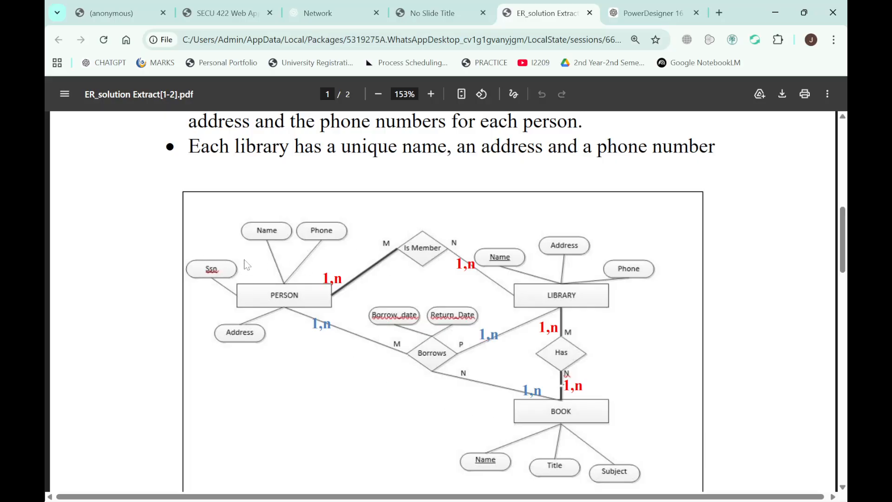
scroll(393, 364, "down", 1)
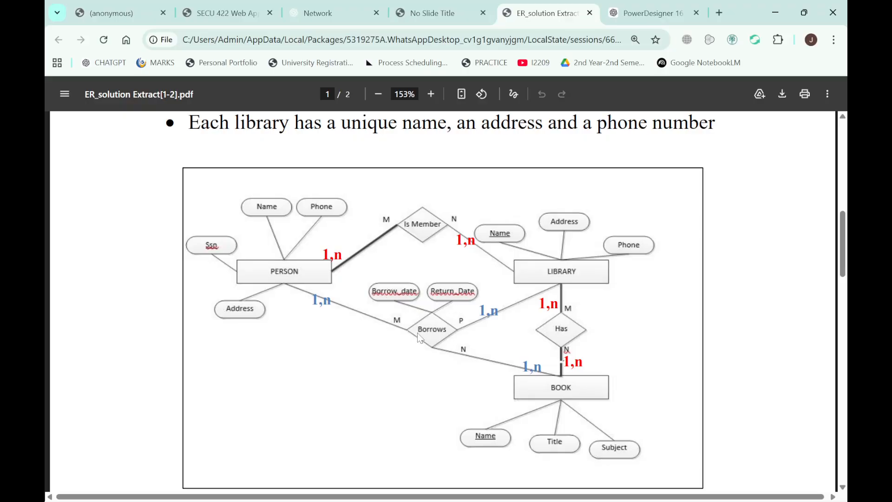
Step: Compare the LIBRARY and BOOK entities and their attributes in the PowerDesigner diagram with the solution diagram in the PDF
key("alt+Tab")
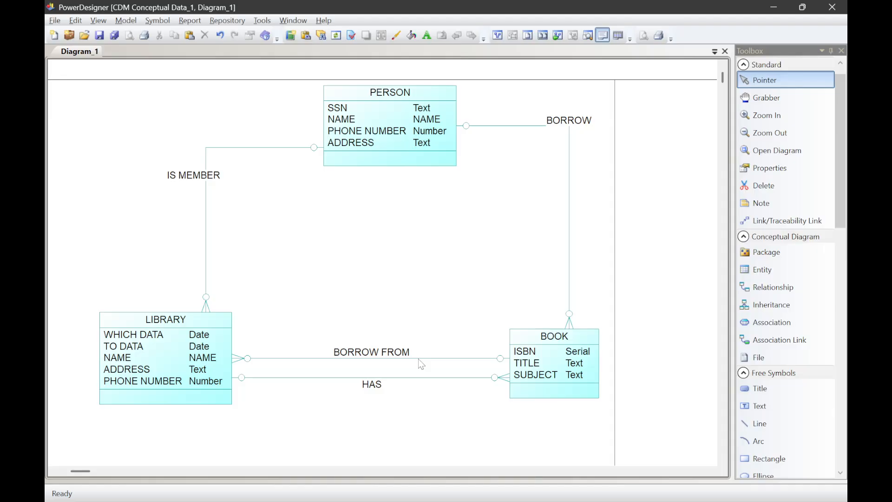
key("alt+Tab")
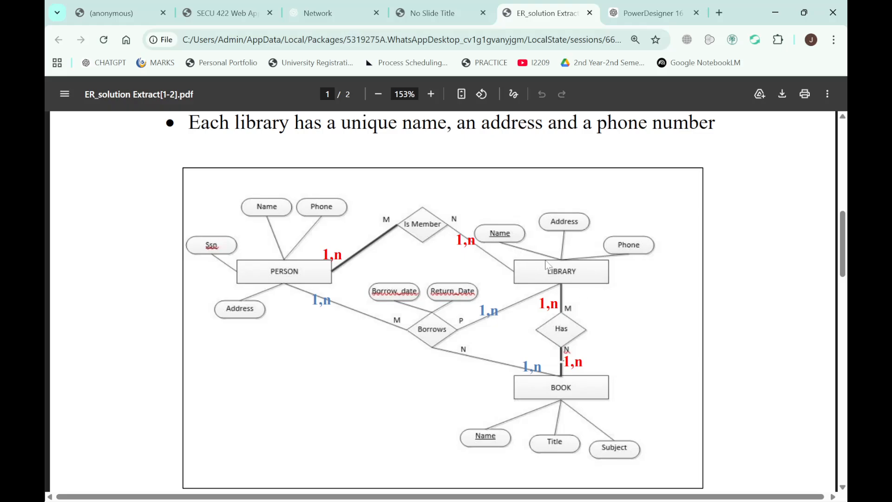
key("alt+Tab")
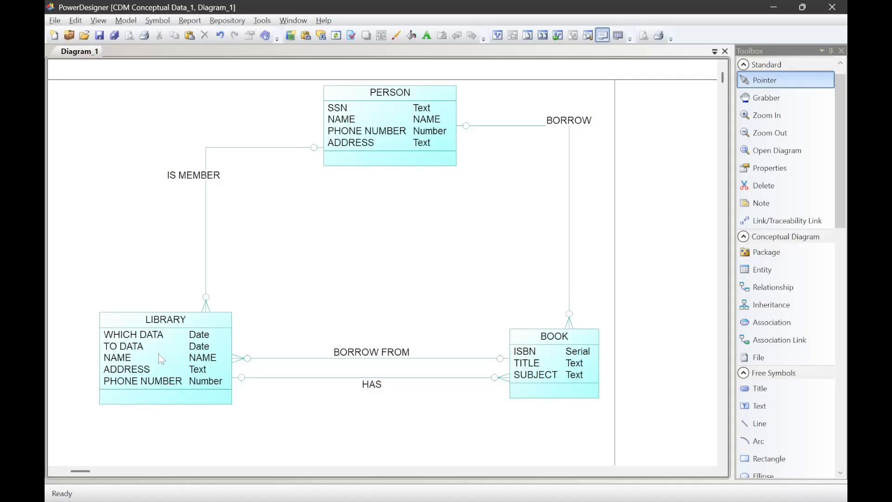
key("alt+Tab")
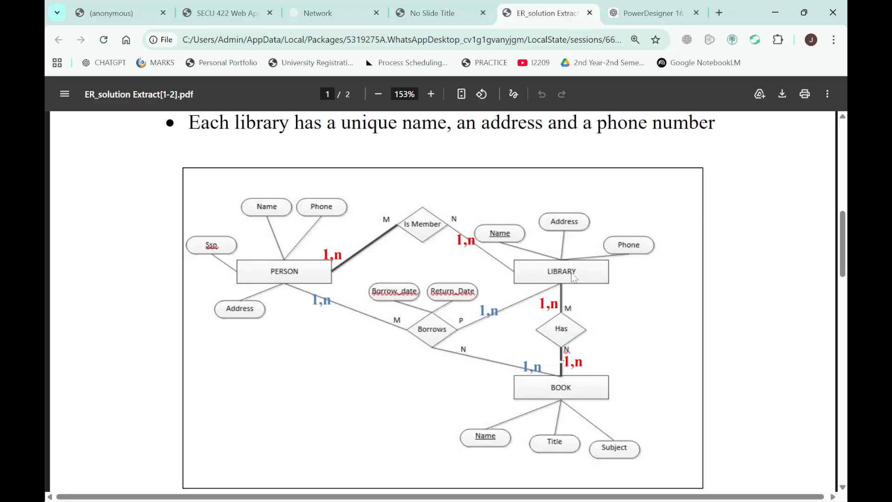
key("alt+Tab")
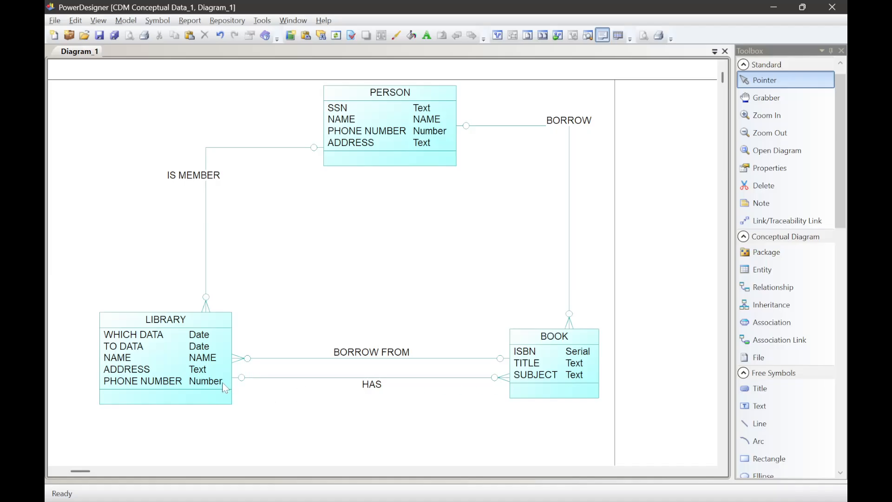
key("alt+Tab")
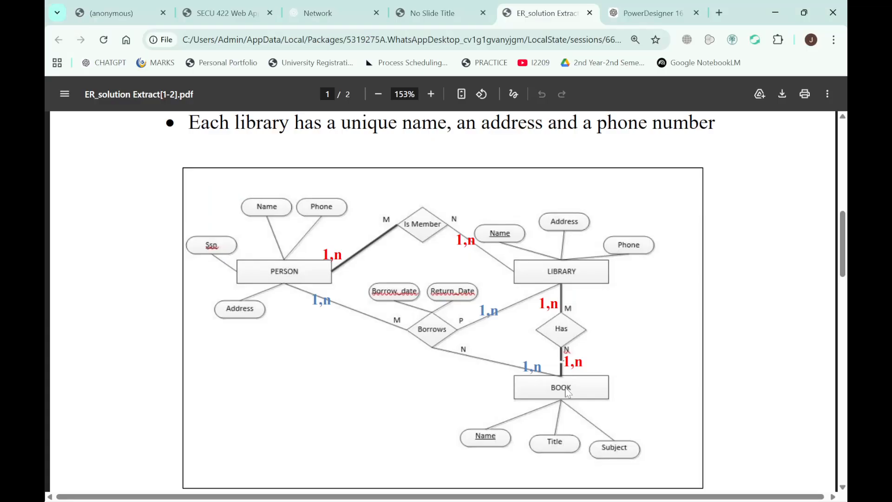
key("alt+Tab")
key("alt+Tab")
key("alt+Tab")
key("alt+Tab")
key("alt+Tab")
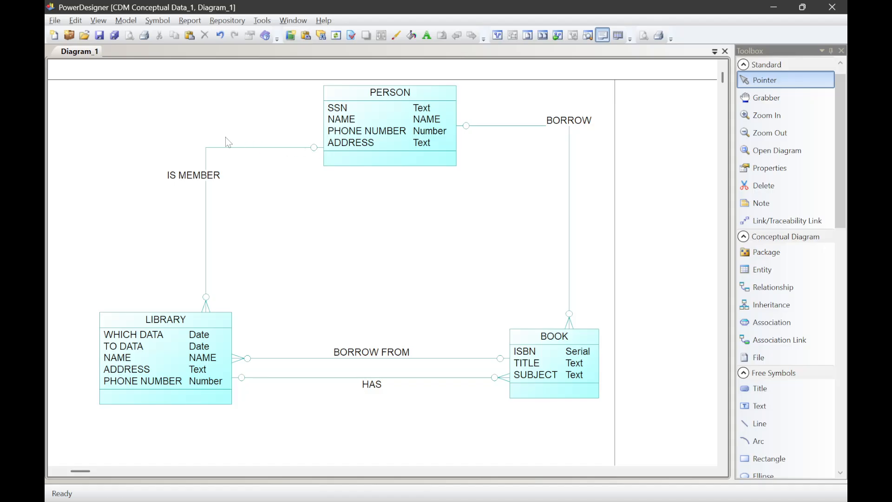
Step: Compare the Is Member and Borrows relationships between the PDF and PowerDesigner, and inspect the properties of the BORROW FROM relationship
key("alt+Tab")
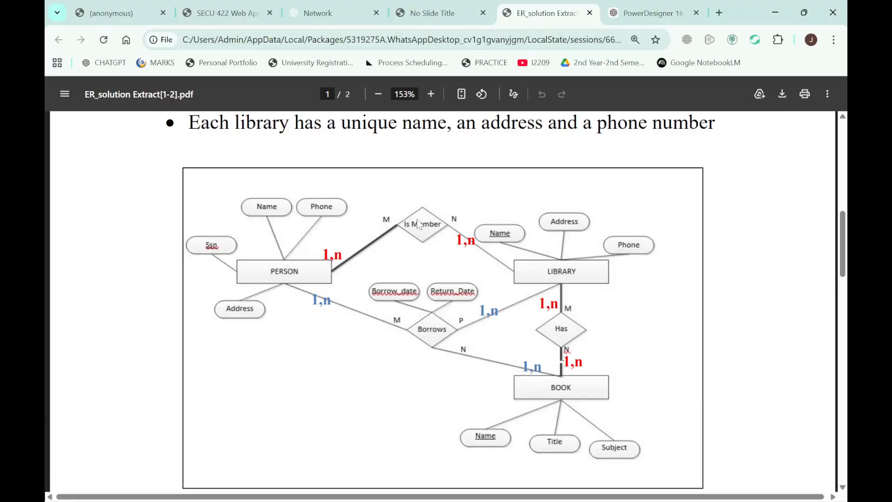
key("alt+Tab")
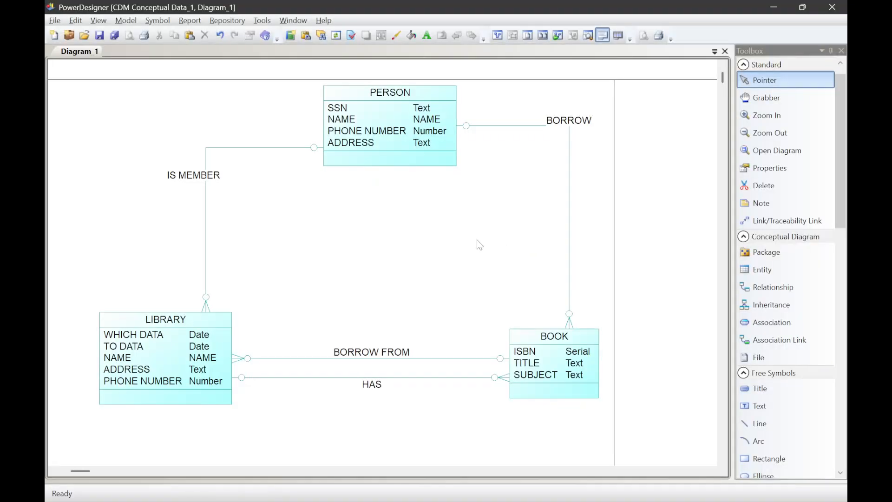
key("alt+Tab")
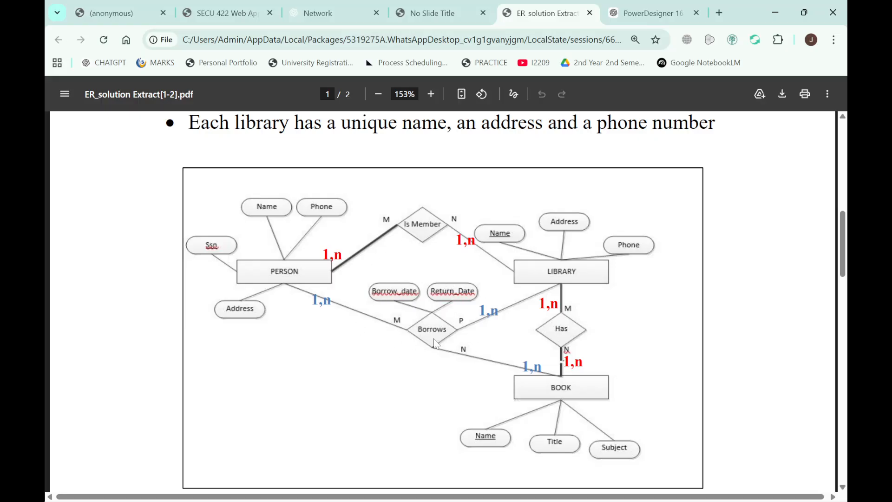
key("alt+Tab")
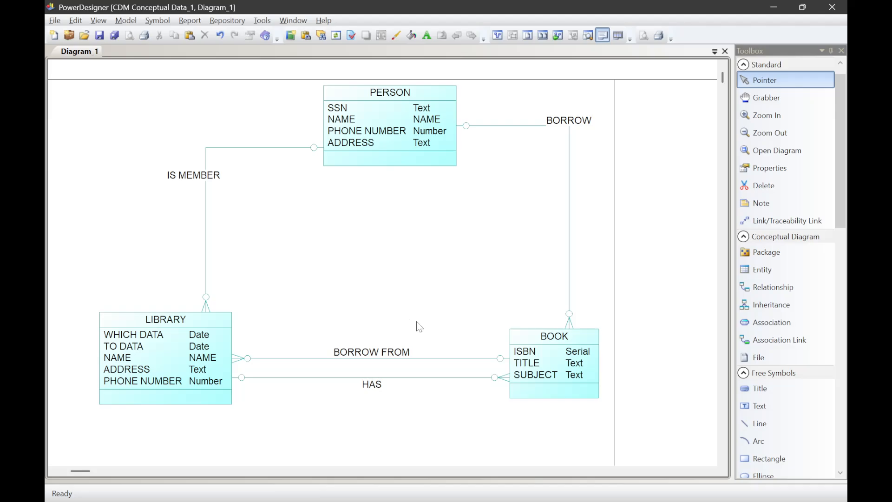
key("alt+Tab")
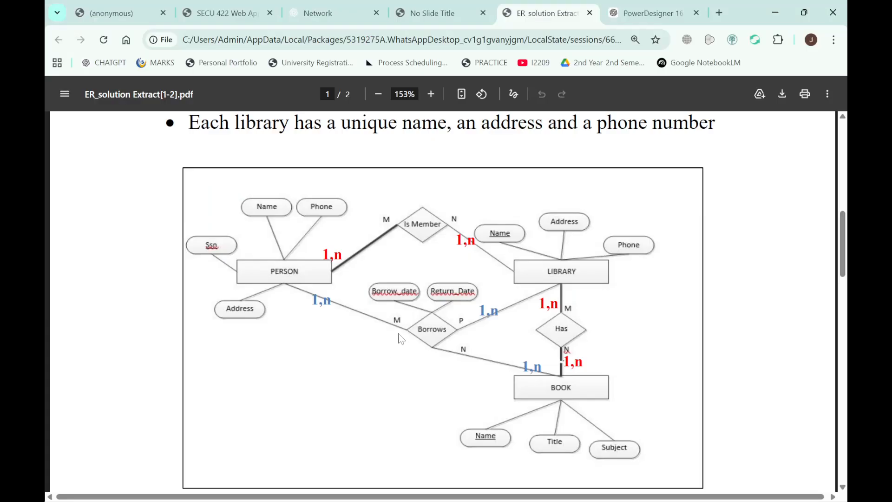
key("alt+Tab")
double_click(392, 357)
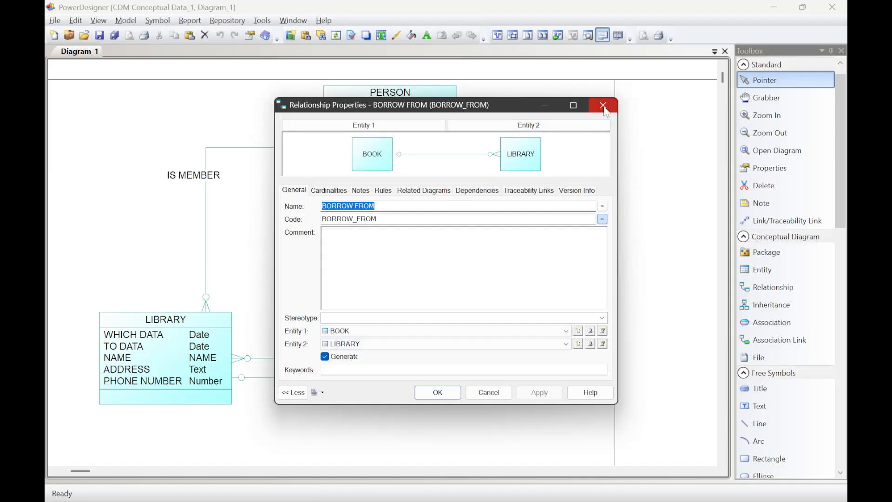
Step: Switch to the ChatGPT conversation in the browser, ask "HOW DO I INSERT ATTRIBUTES FOR A RELATIONSHIP" and read the reply
key("alt+Tab")
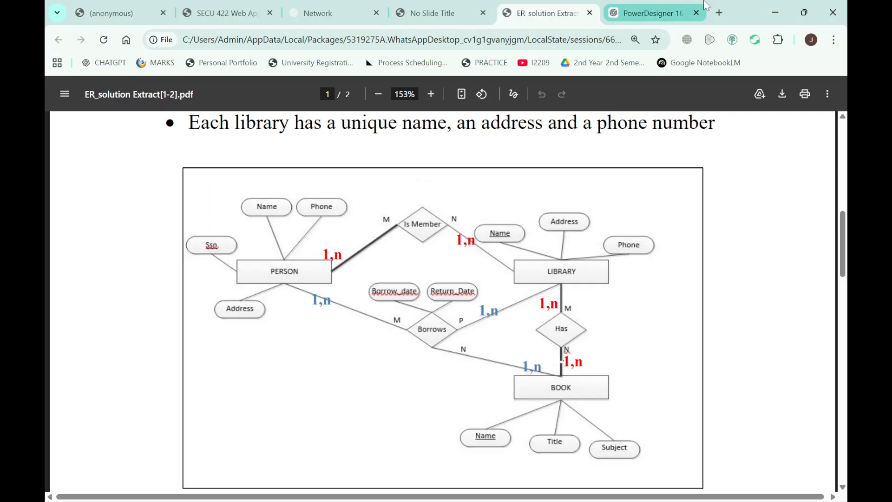
left_click(702, 3)
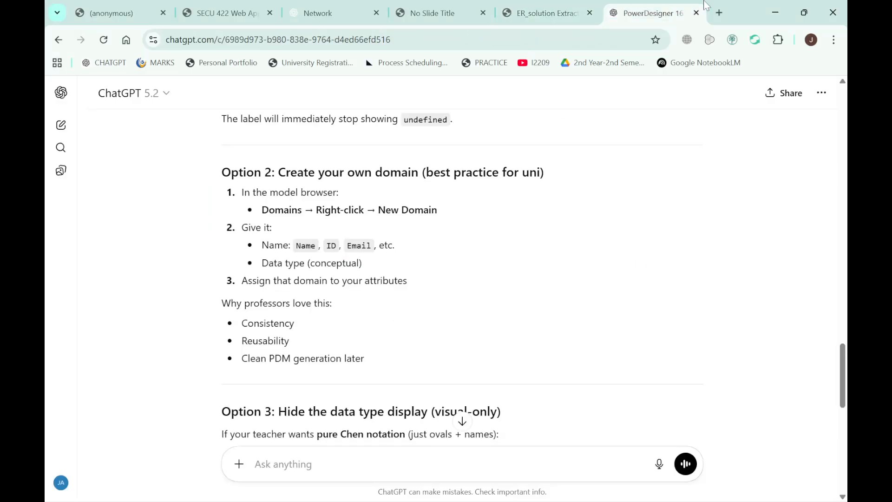
scroll(469, 330, "down", 8)
type("HOW DO I ")
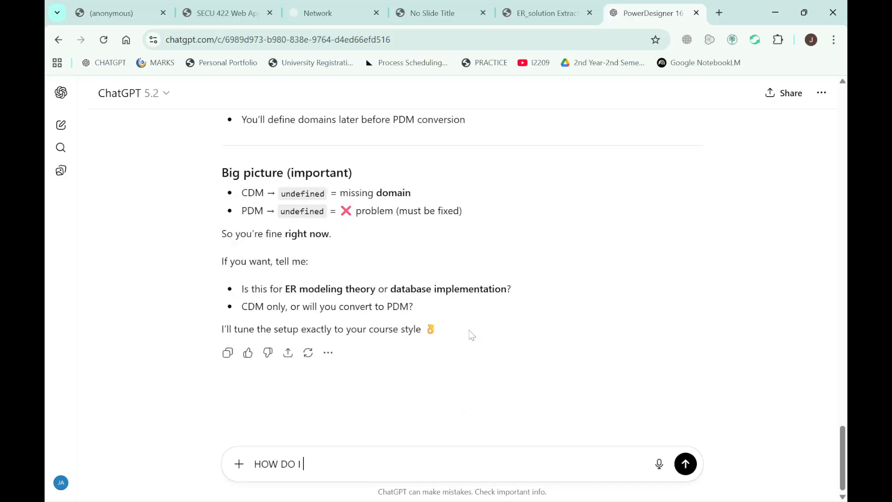
type("INSERT AT")
key("BackSpace")
type("ATTRIBUTES FRO")
key("BackSpace")
key("BackSpace")
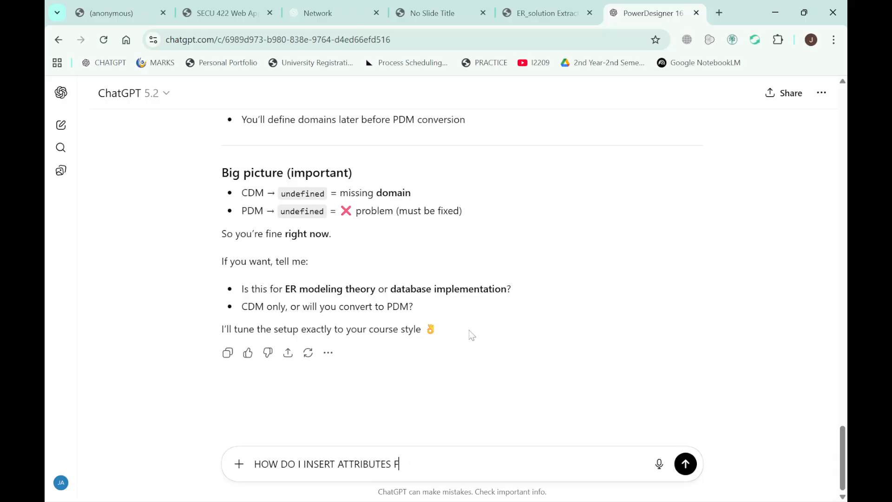
type("OR A RELATIONSH")
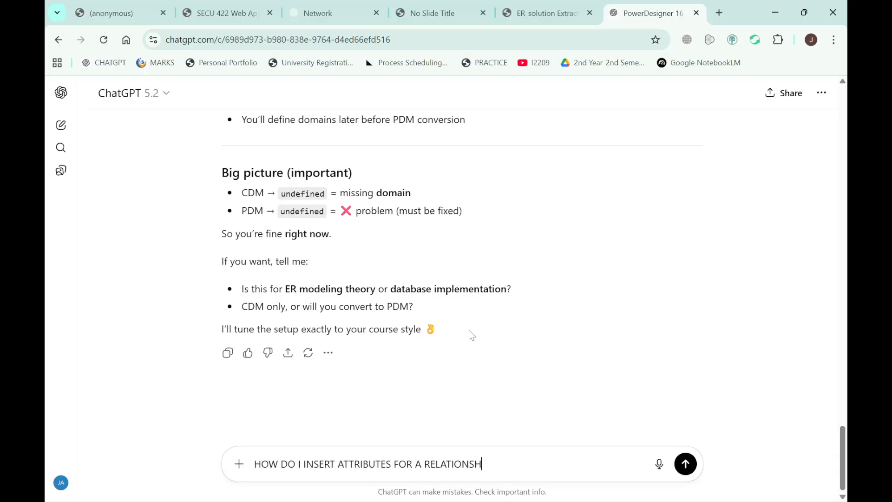
type("IP")
key("Return")
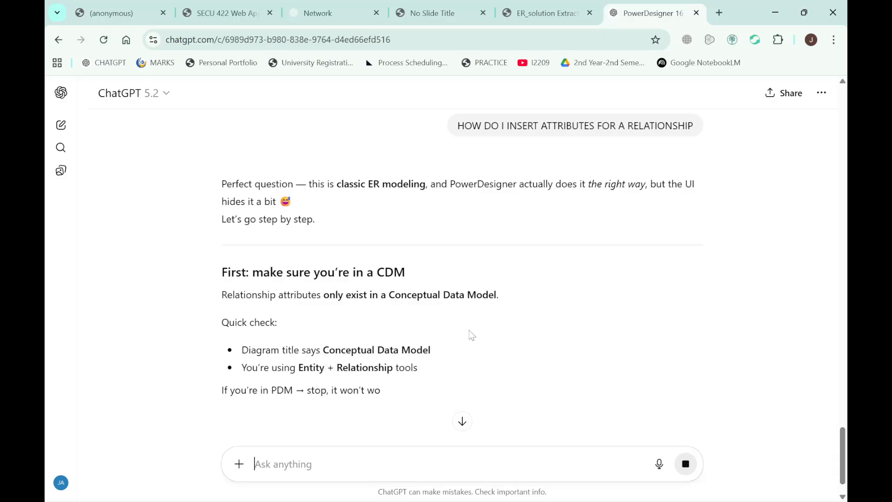
scroll(469, 330, "down", 4)
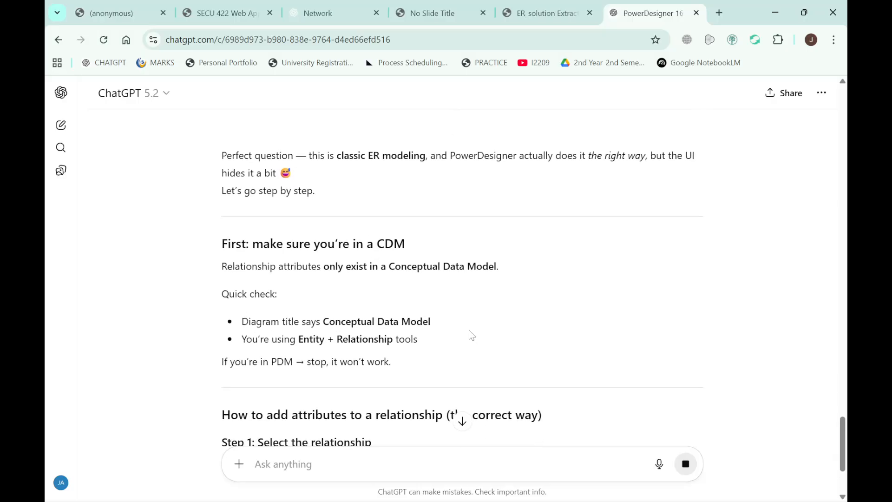
Step: Read the reply's instructions, then switch to PowerDesigner and look through the BORROW FROM relationship's property pages for an attributes option
scroll(469, 330, "down", 2)
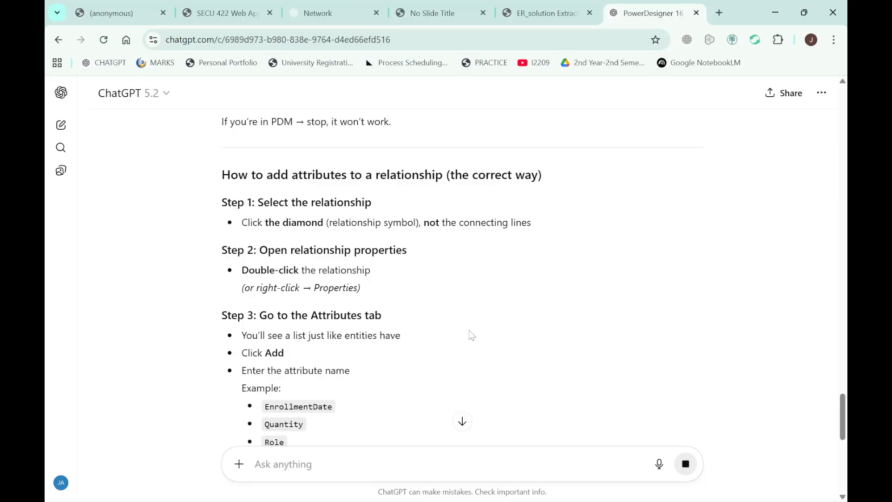
key("alt+Tab")
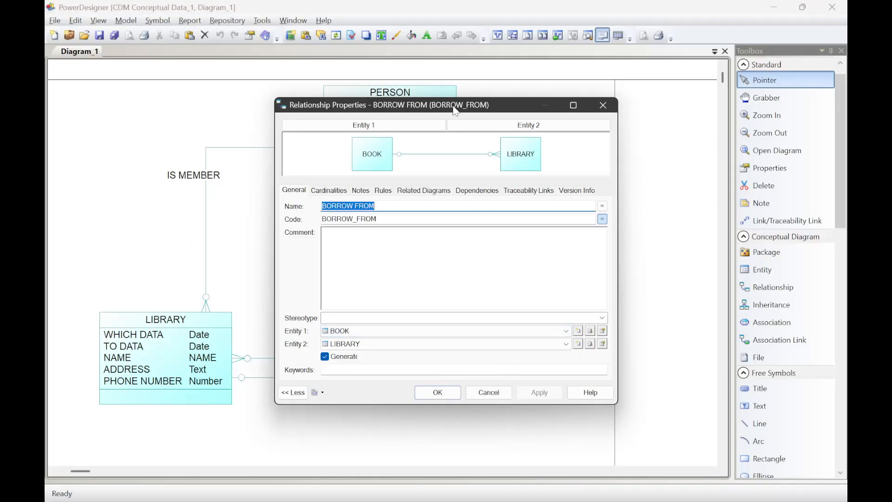
left_click_drag(452, 107, 370, 145)
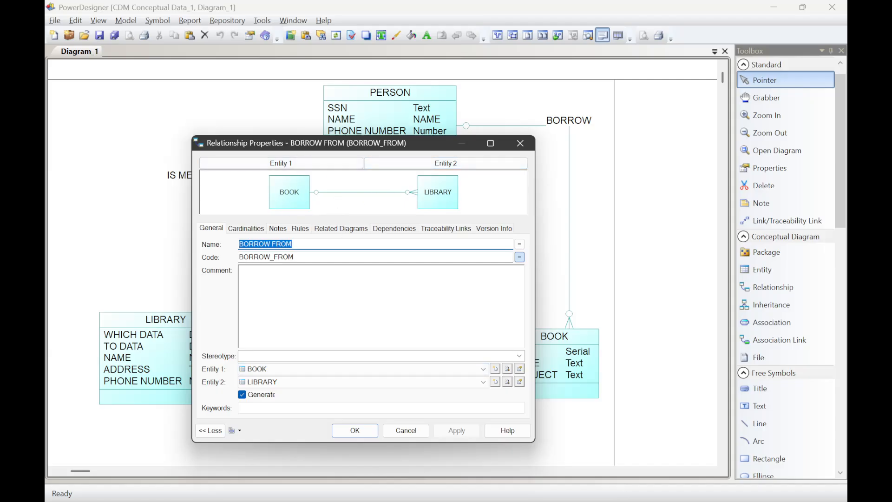
left_click(328, 228)
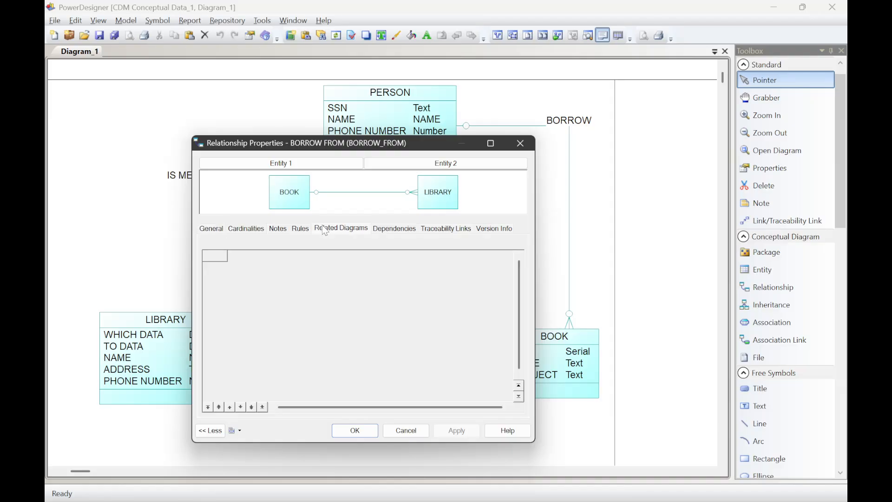
left_click(392, 228)
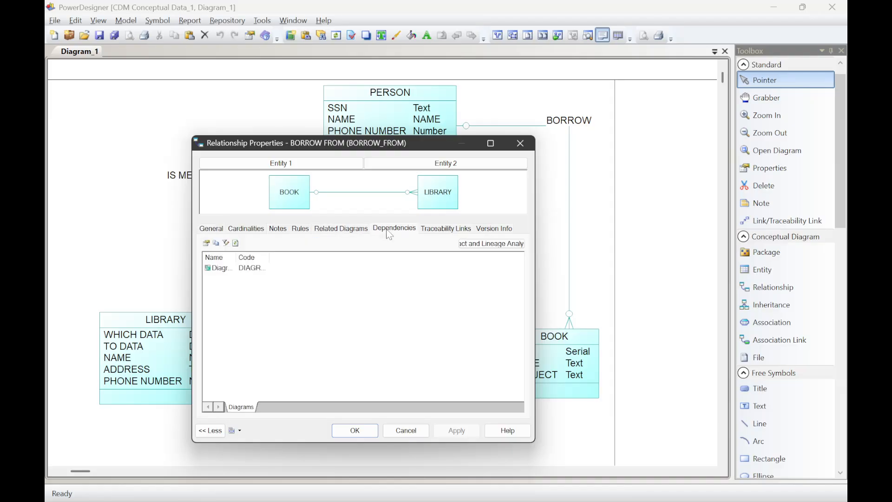
left_click(447, 228)
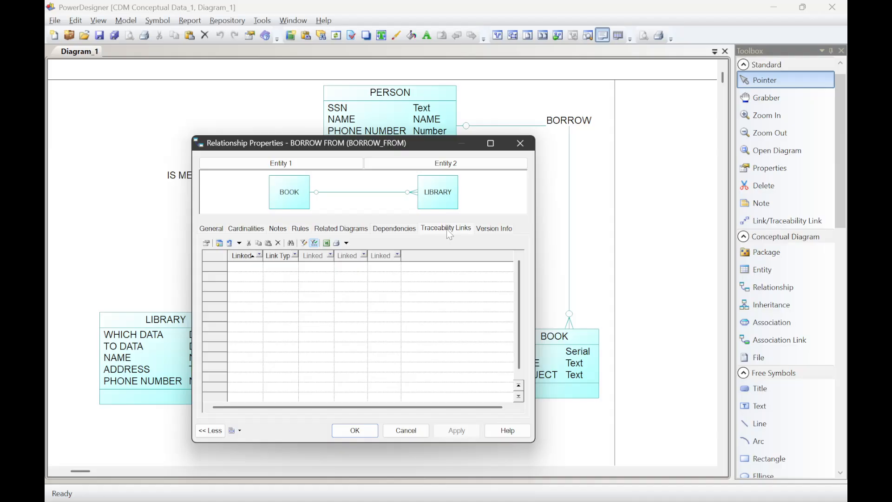
left_click(494, 229)
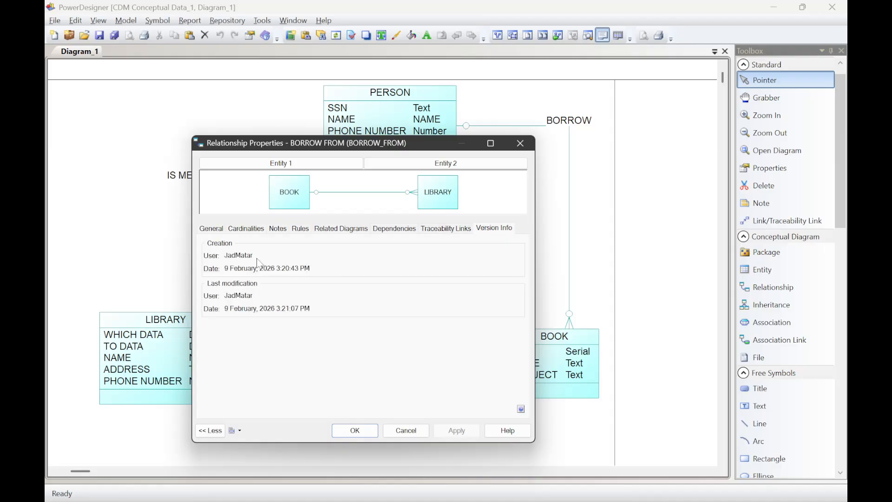
left_click(218, 231)
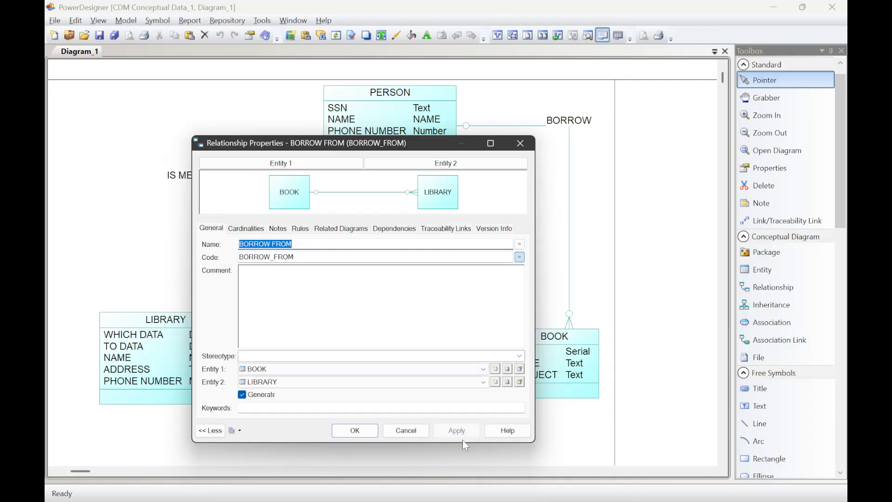
left_click(405, 430)
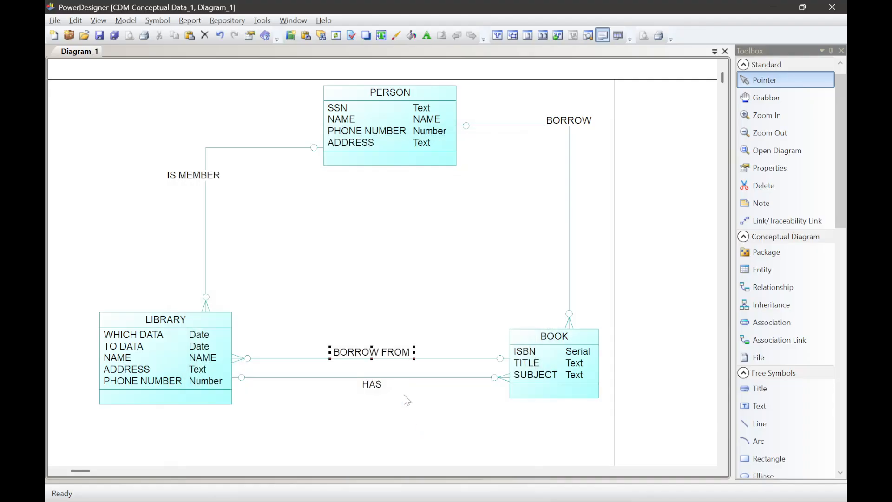
double_click(355, 355)
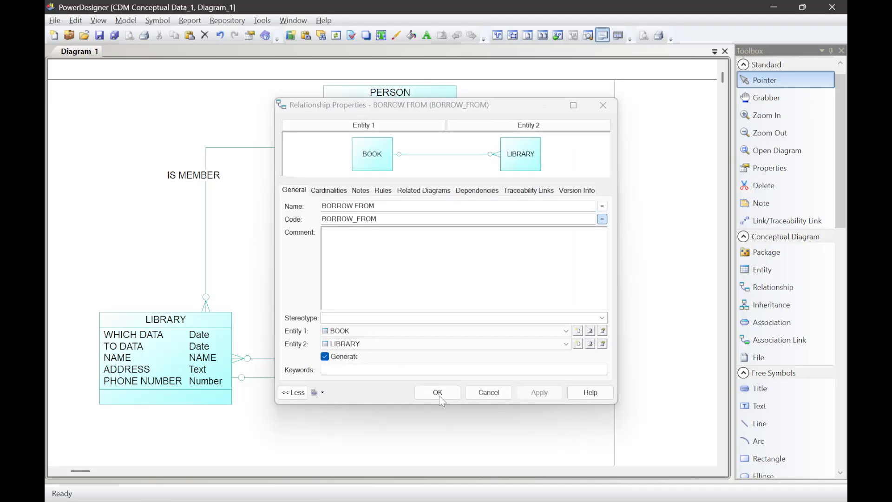
left_click(438, 393)
Step: Run Check Model with the default parameters and widen the Check and Object columns to read the results
right_click(380, 350)
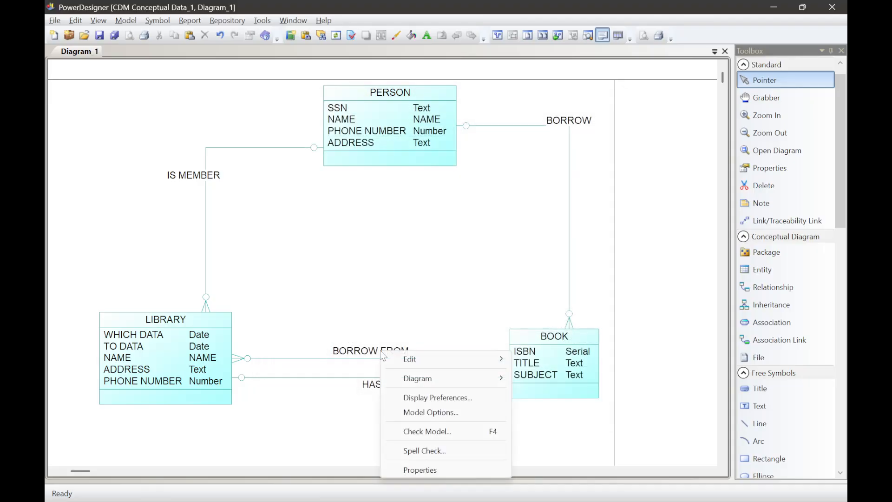
mouse_move(397, 364)
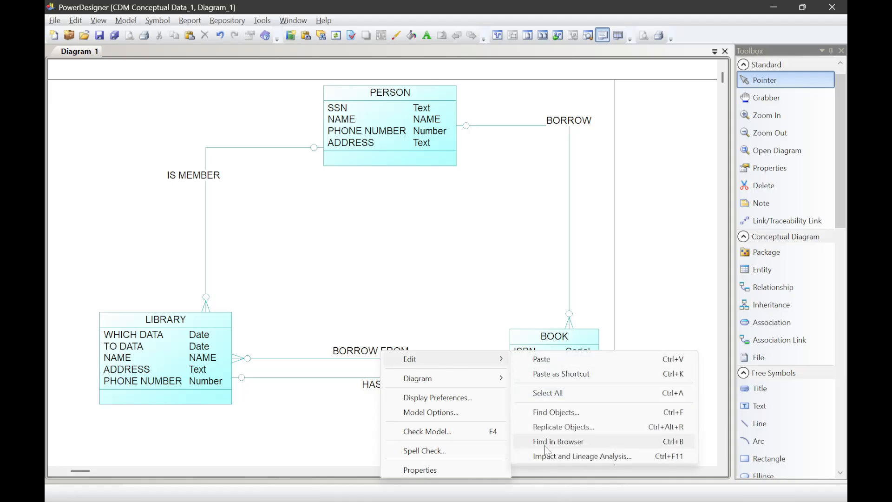
mouse_move(490, 380)
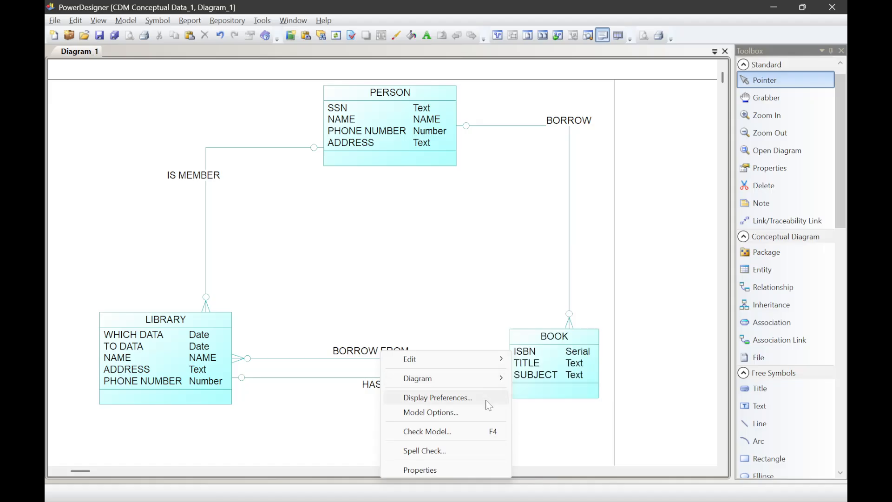
left_click(484, 431)
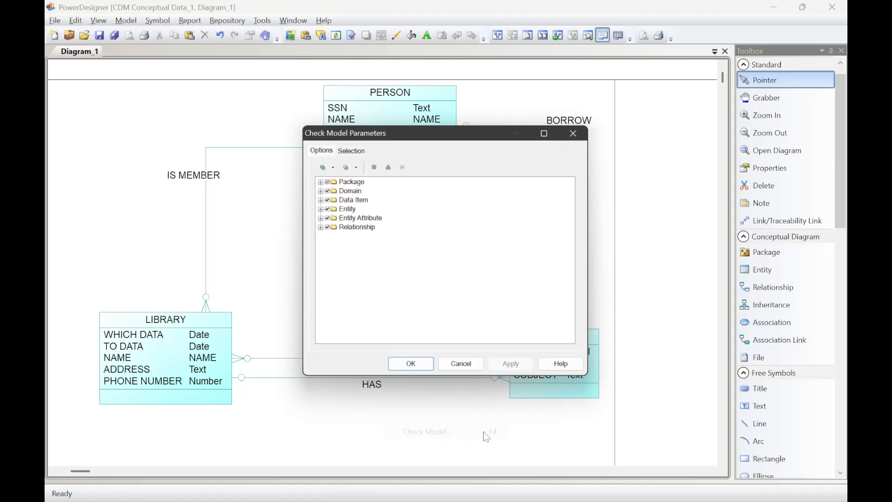
left_click(411, 367)
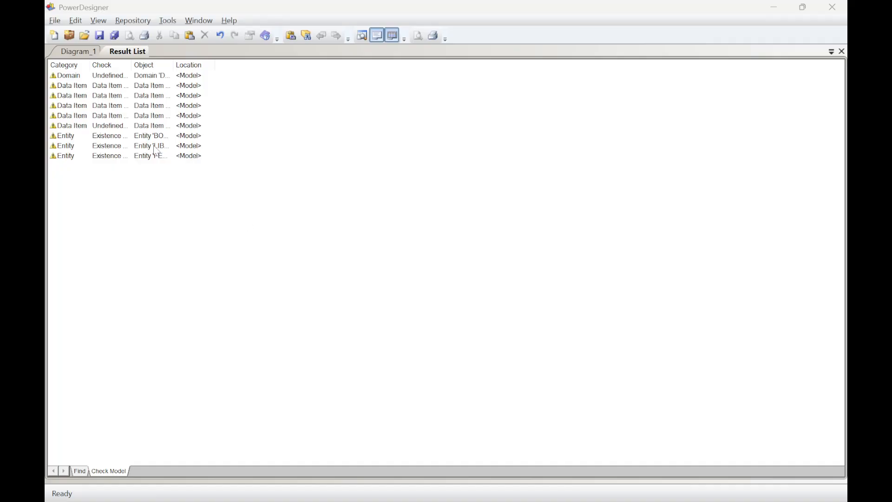
left_click_drag(91, 69, 88, 69)
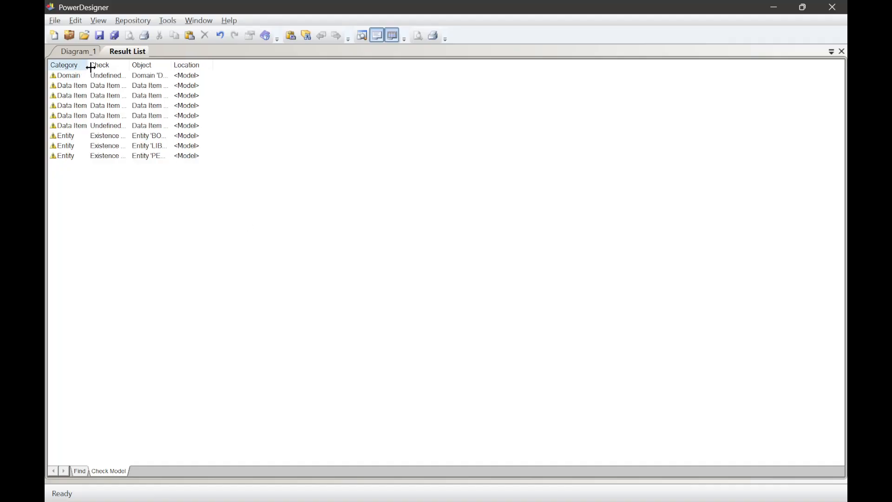
double_click(128, 60)
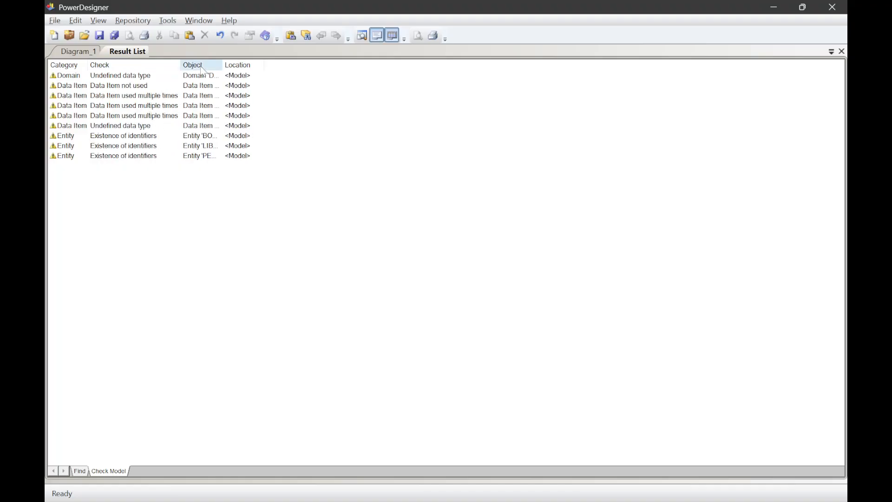
double_click(222, 61)
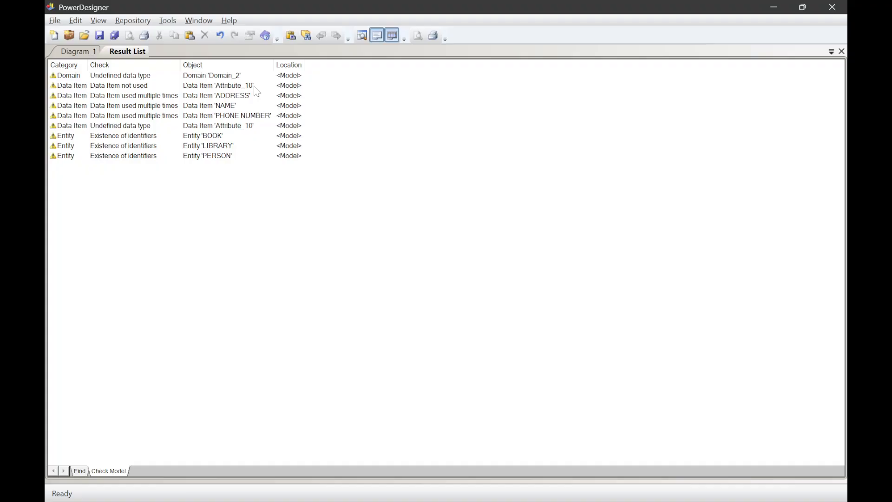
Step: Return to Diagram_1, then switch to the ChatGPT conversation and reread the steps for adding attributes to a relationship
left_click(62, 52)
scroll(338, 211, "up", 5)
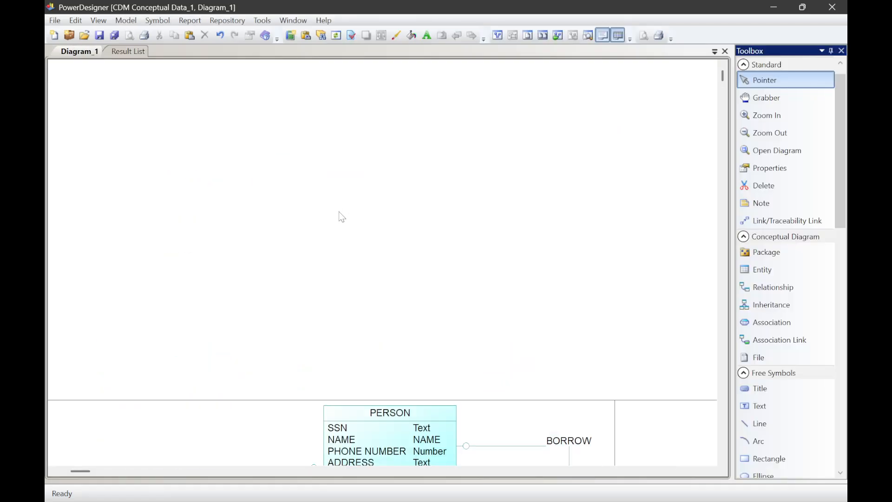
scroll(338, 211, "down", 8)
scroll(339, 210, "up", 4)
scroll(338, 210, "down", 2)
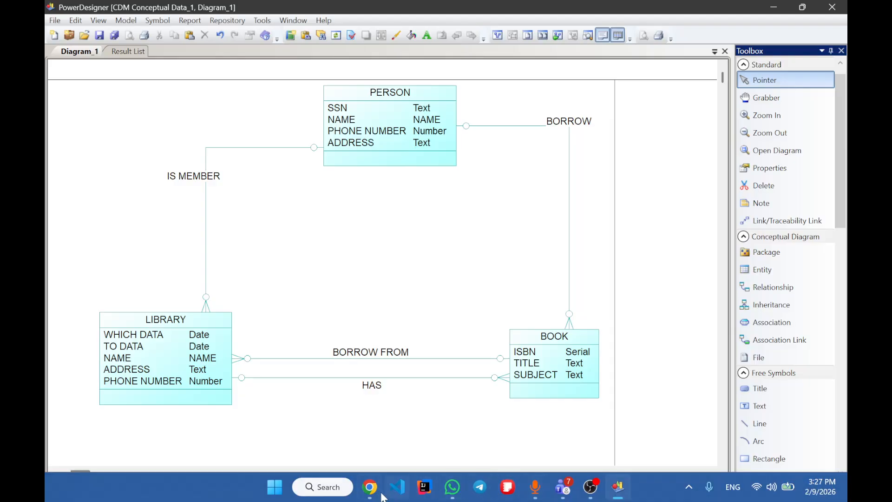
mouse_move(377, 485)
left_click(310, 420)
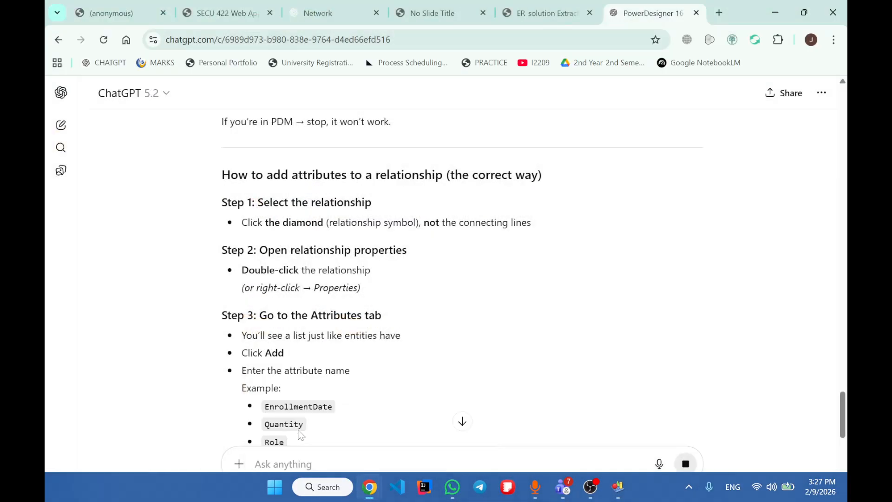
scroll(232, 227, "up", 1)
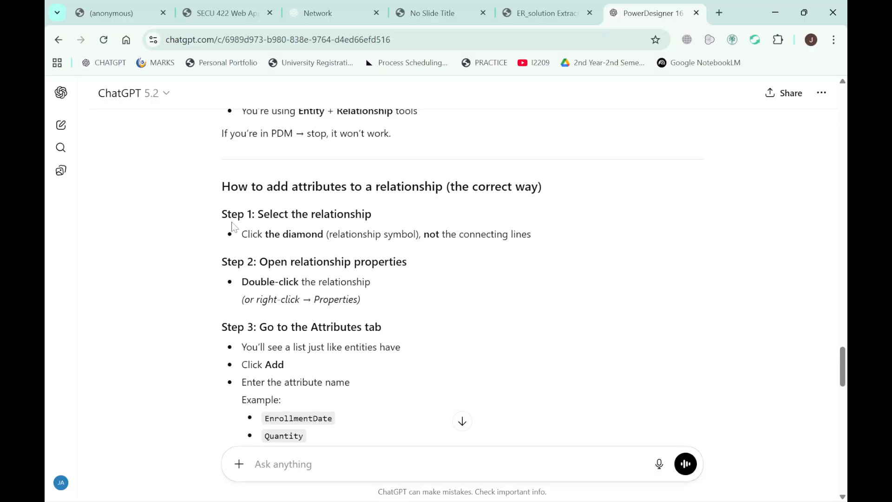
Step: Quote the reply's instruction about clicking the diamond and write the follow-up message "there is not diamond shape"
left_click_drag(241, 234, 546, 240)
left_click(260, 211)
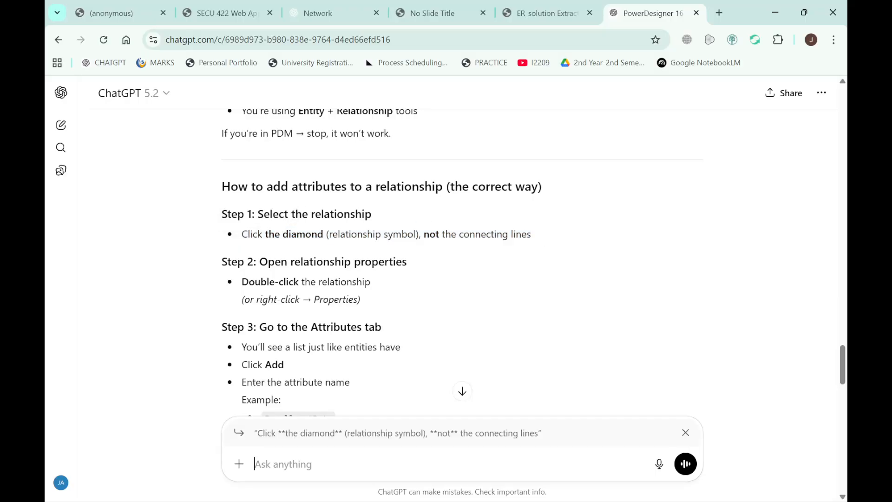
type("ther")
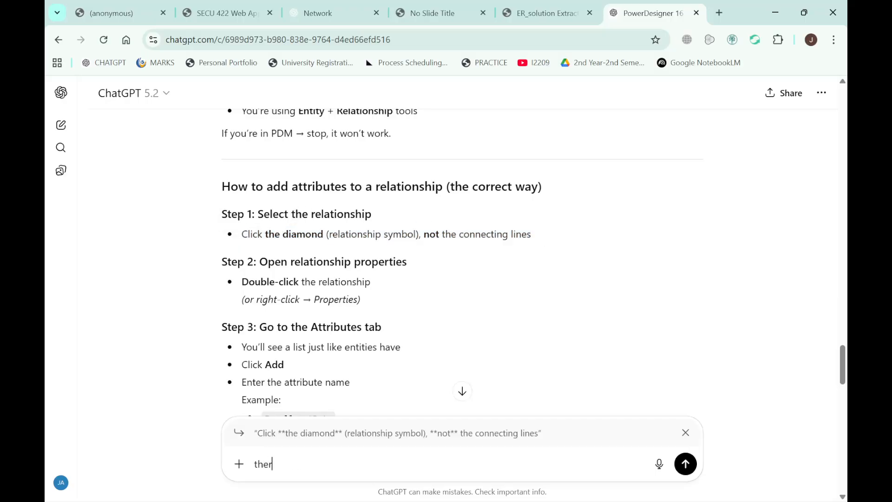
type("e is not dui")
key("BackSpace")
key("BackSpace")
type("iamoe")
type("d s")
key("BackSpace")
key("BackSpace")
key("BackSpace")
type("shape")
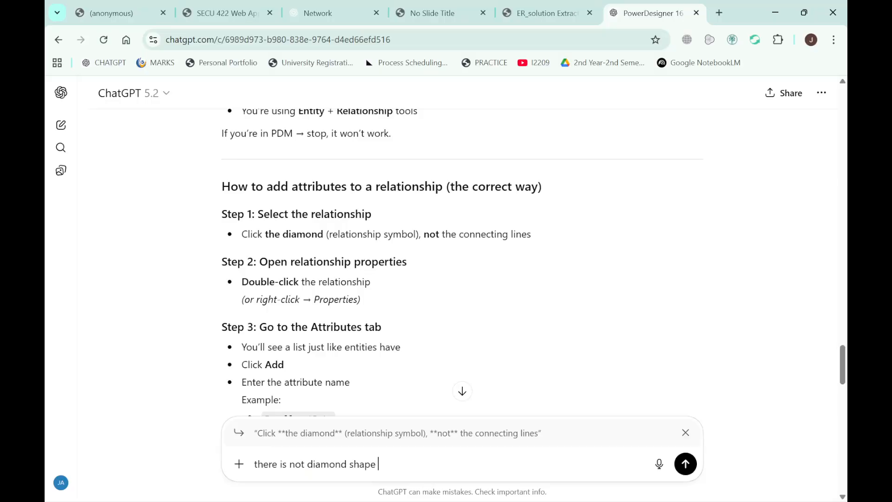
Step: Capture a screenshot of the whole PowerDesigner diagram, paste it into the pending ChatGPT message and send it
key("alt+Tab")
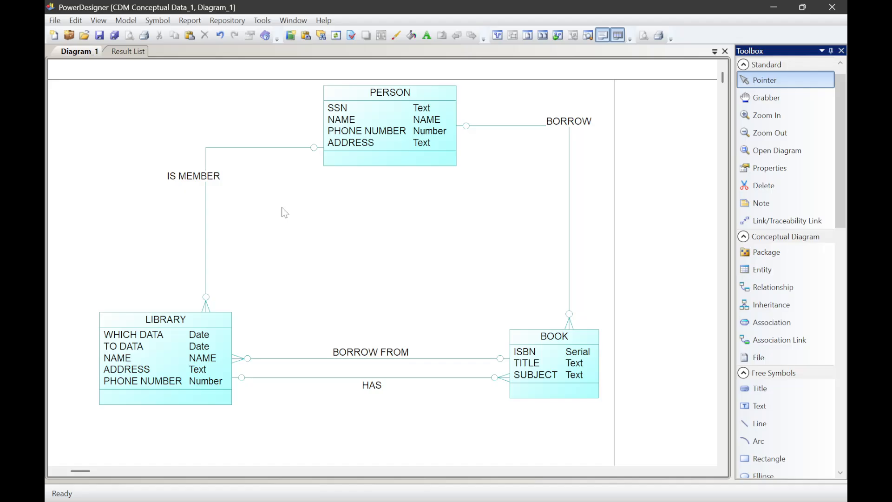
key("super+shift+s")
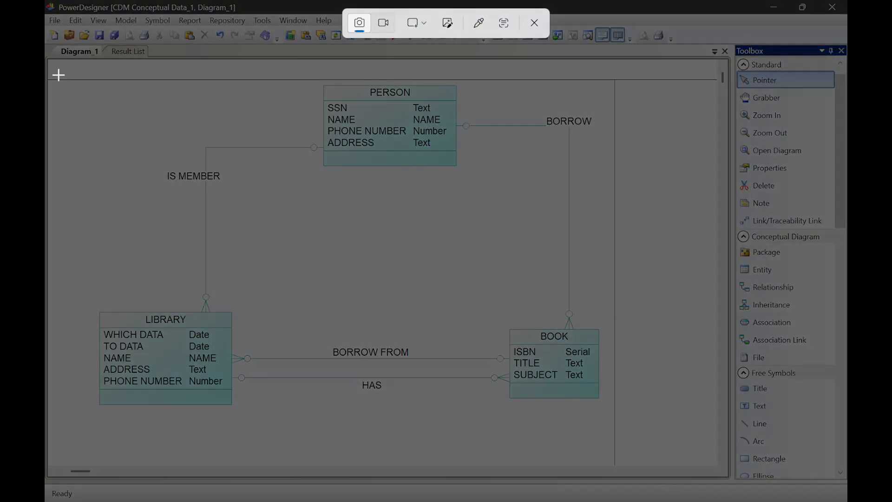
left_click_drag(60, 84, 620, 428)
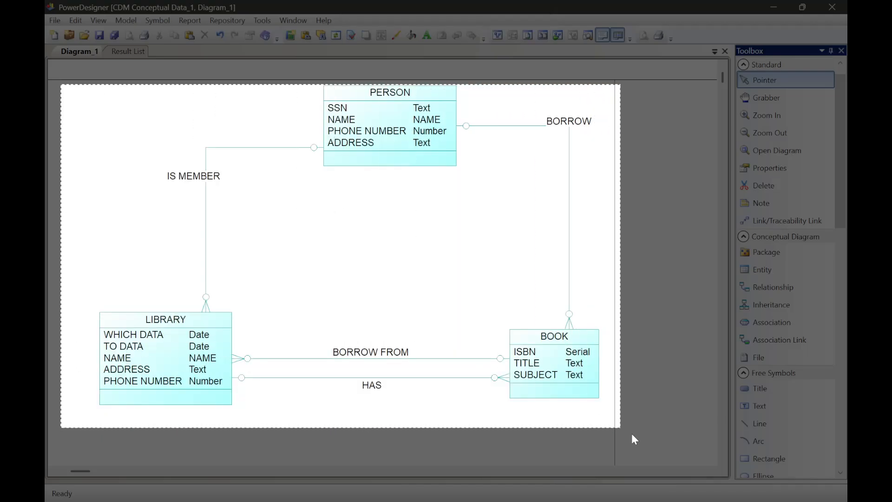
key("alt+Tab")
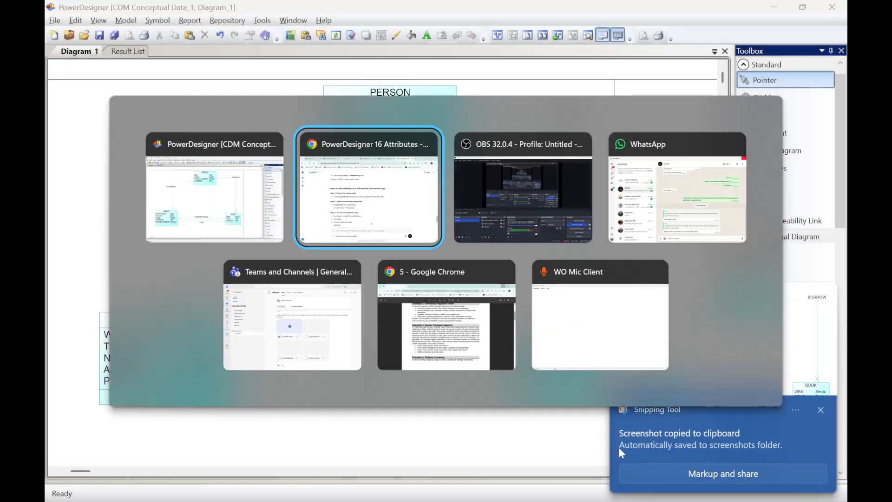
key("ctrl+v")
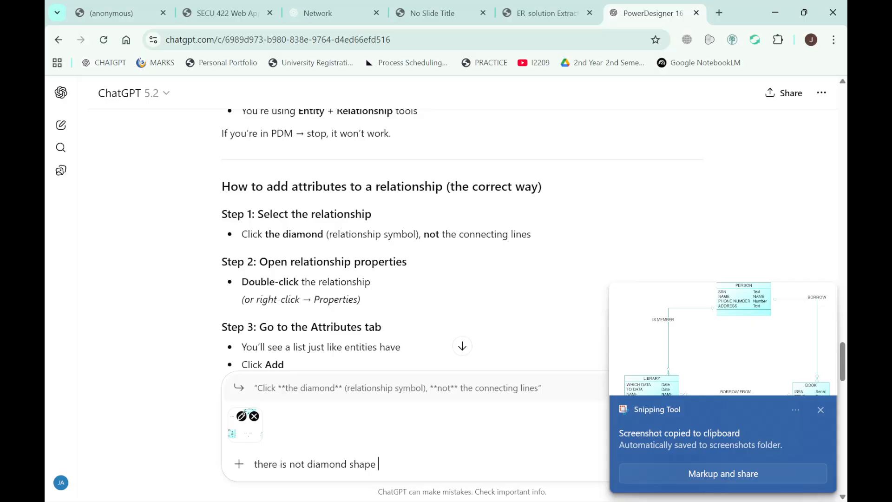
key("Return")
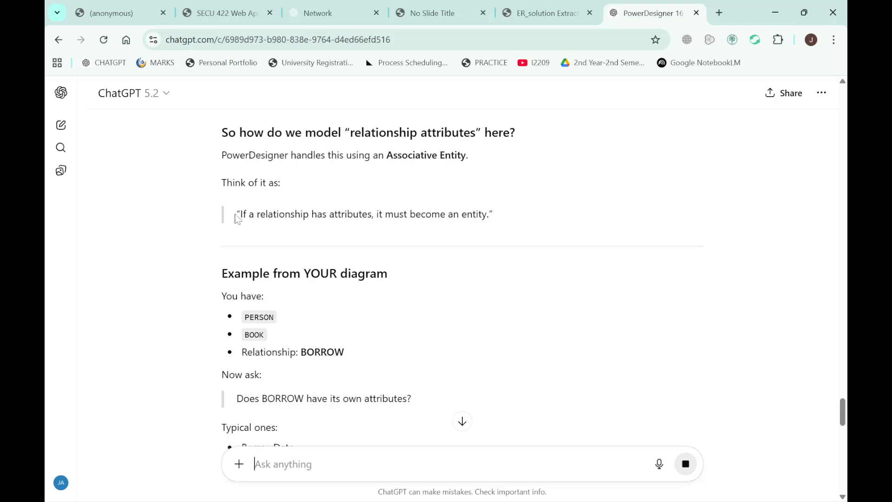
Step: Switch to PowerDesigner, try connecting LIBRARY and BOOK with an Association Link, and undo it
key("alt+Tab")
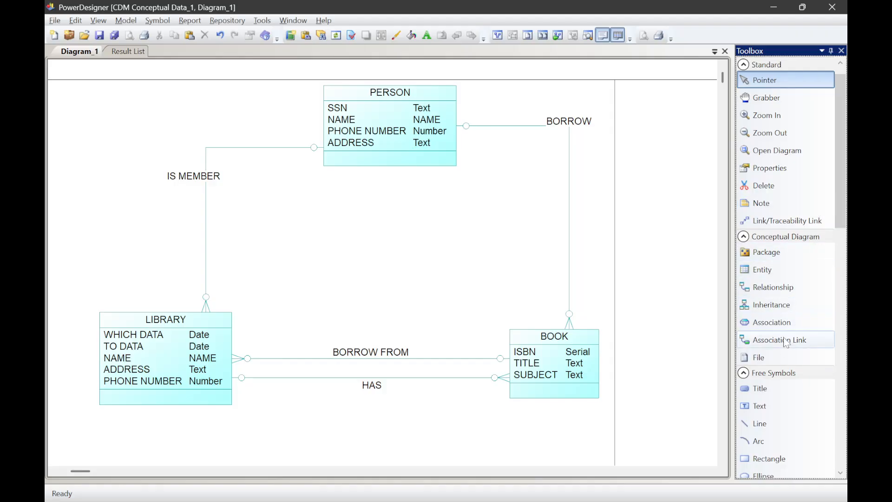
left_click(785, 340)
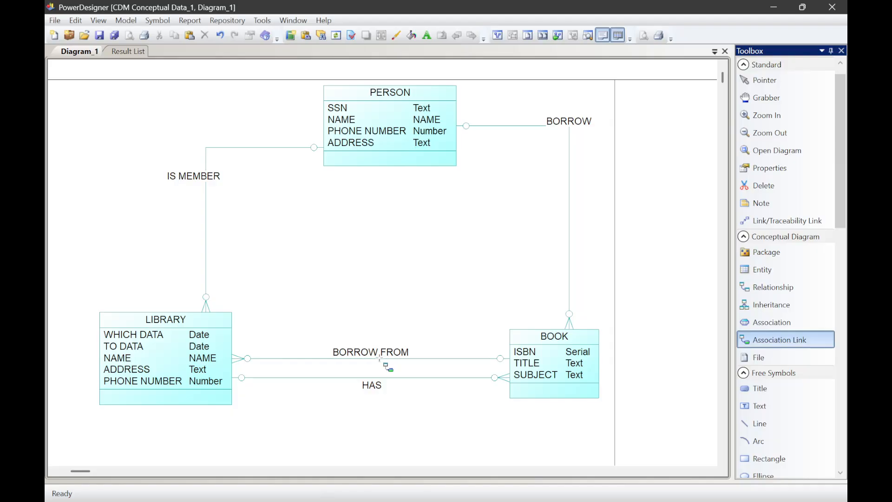
left_click_drag(224, 334, 559, 351)
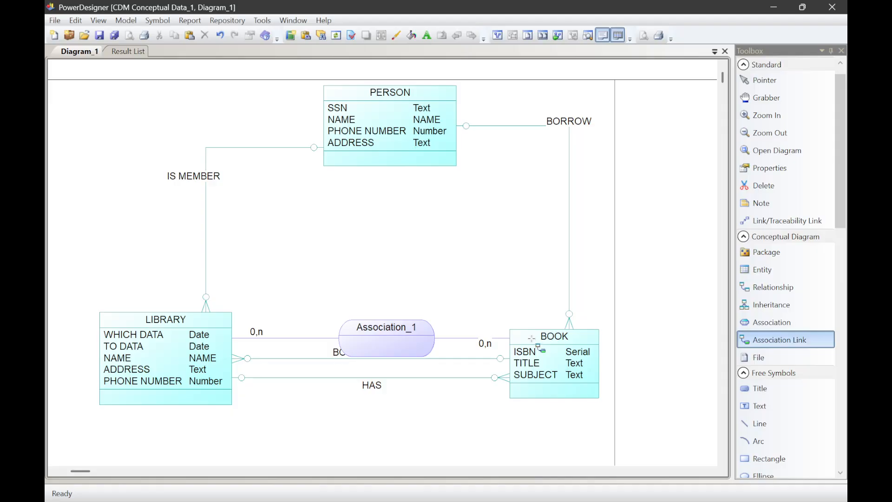
key("ctrl+z")
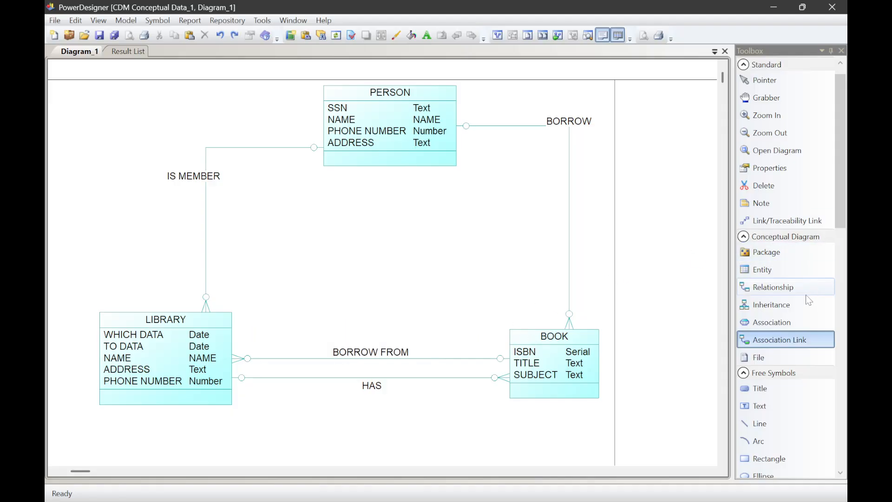
Step: Try to clear the name of the BORROW FROM relationship directly on the diagram
left_click(767, 81)
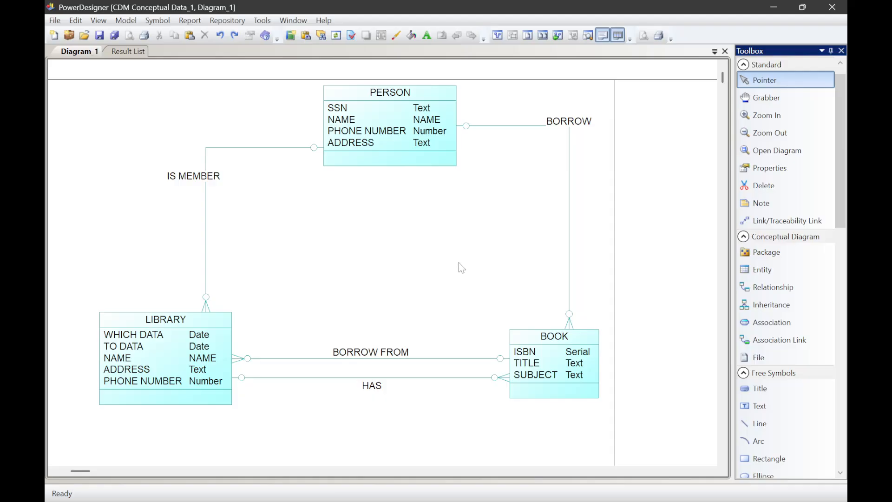
left_click(364, 356)
left_click(362, 355)
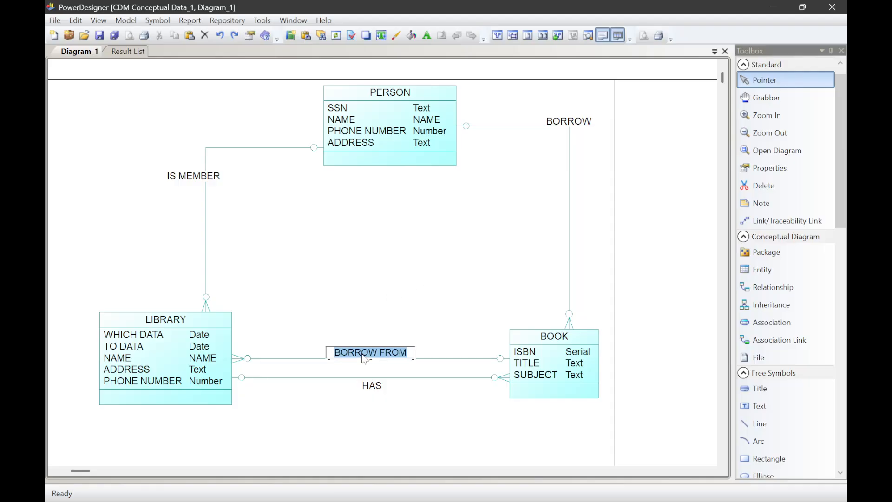
key("BackSpace")
left_click(309, 365)
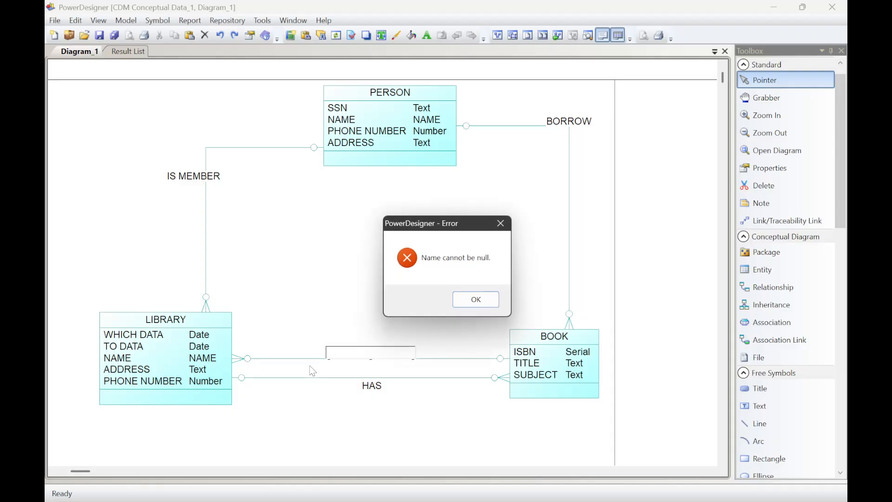
key("Return")
left_click_drag(310, 365, 335, 352)
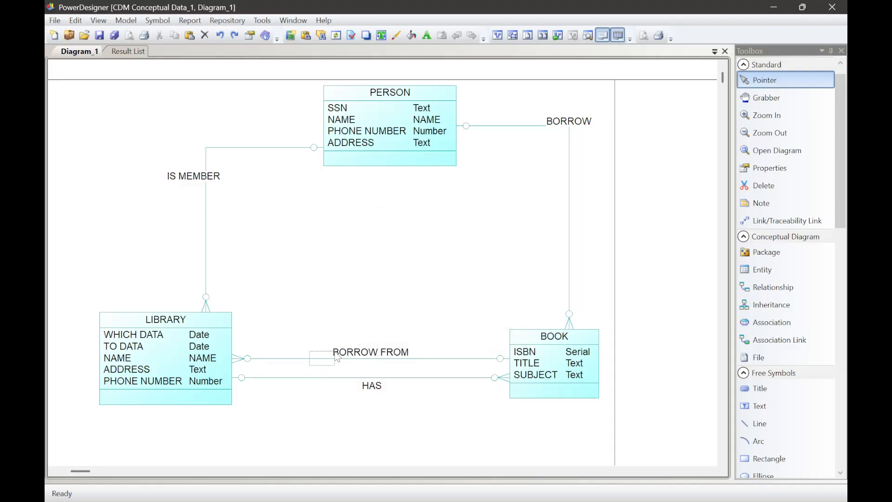
double_click(336, 356)
left_click(492, 392)
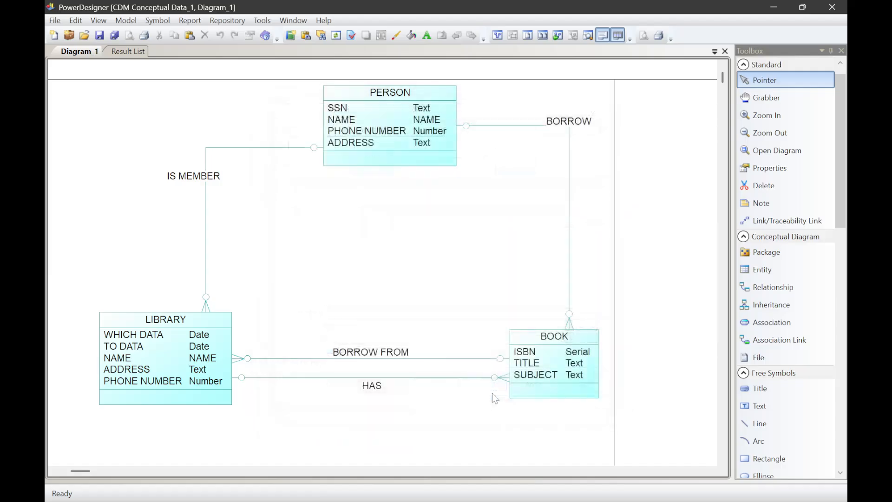
Step: Delete the BORROW FROM relationship between LIBRARY and BOOK, removing the object as well as its symbol
double_click(471, 358)
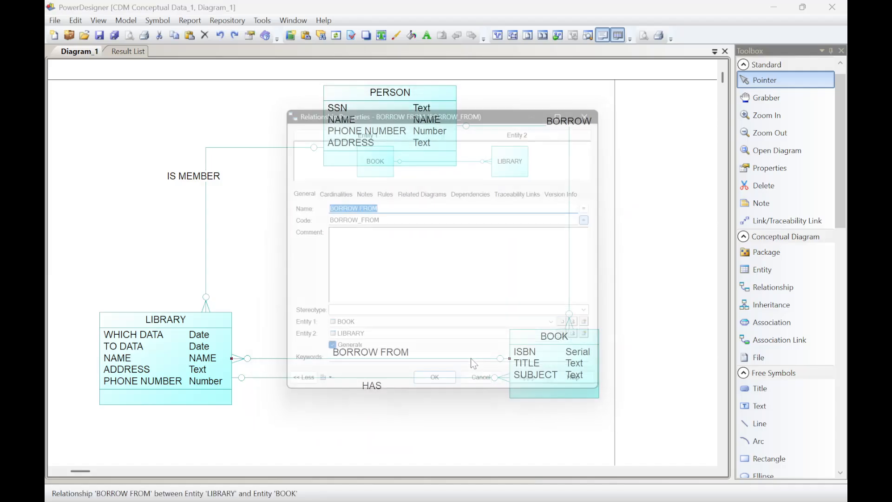
key("Escape")
key("Delete")
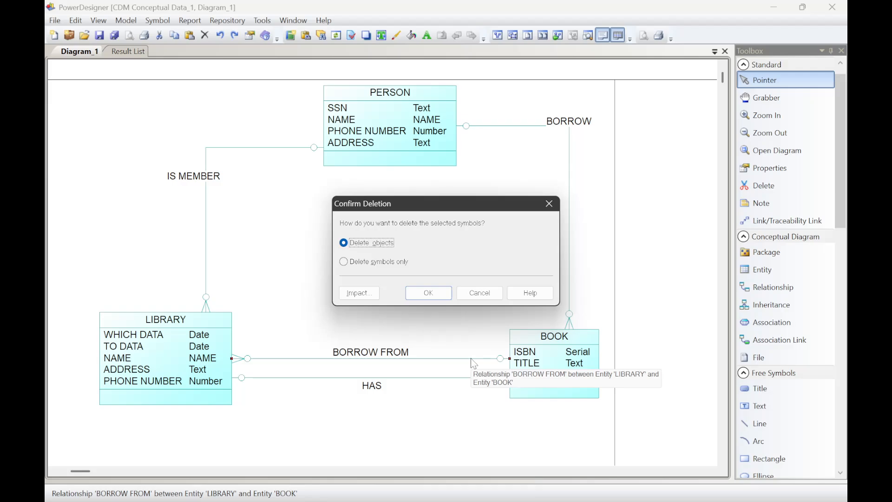
key("Return")
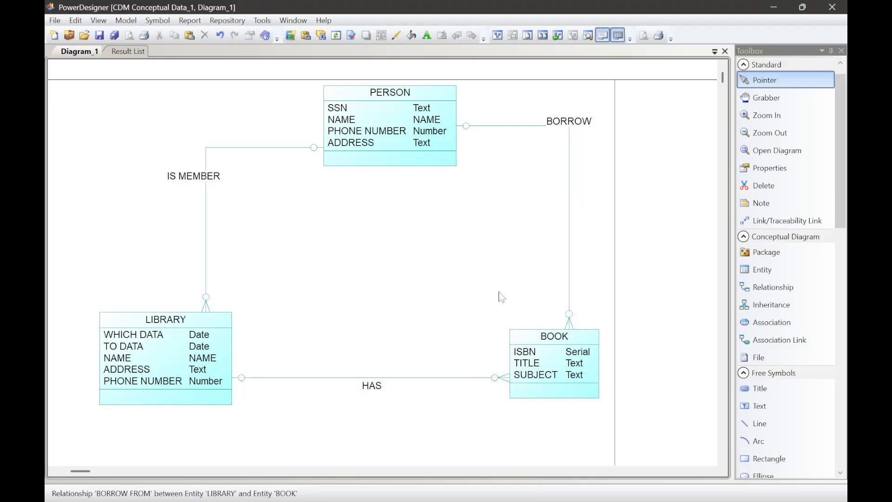
Step: Try placing Association symbols on BOOK and between LIBRARY and BOOK, and undo them
left_click(771, 322)
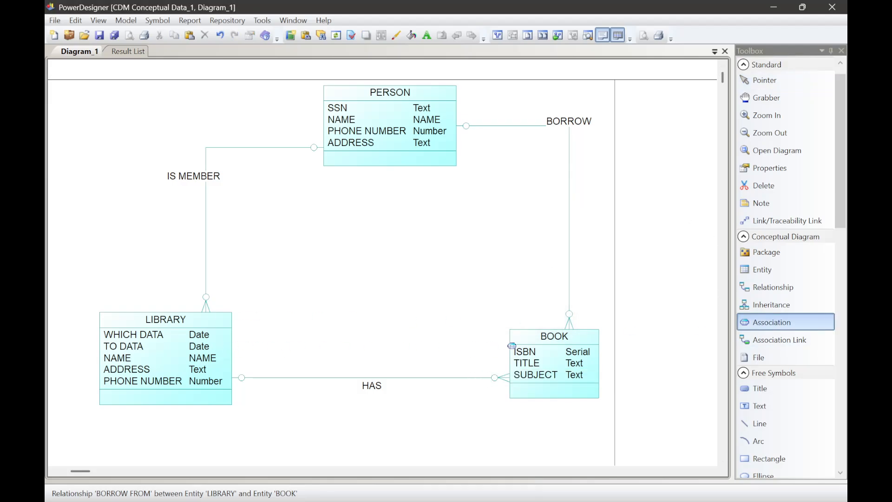
left_click(559, 352)
left_click(380, 342)
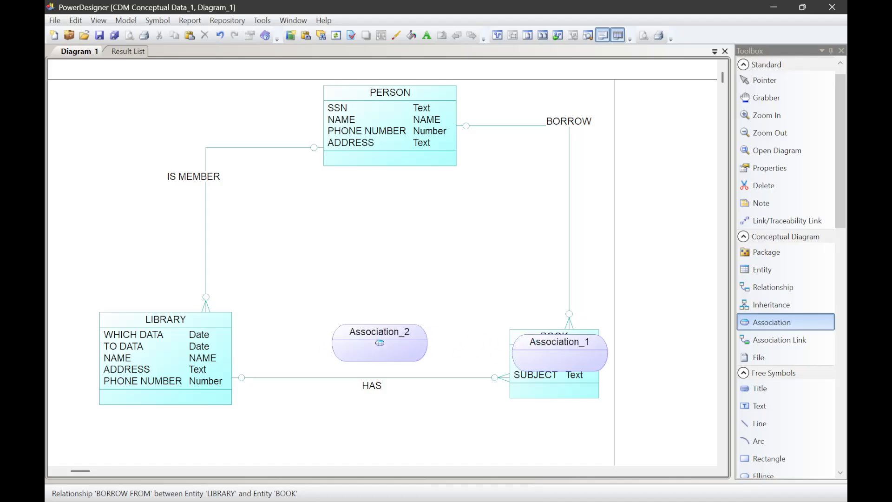
key("ctrl+z")
key("ctrl+z")
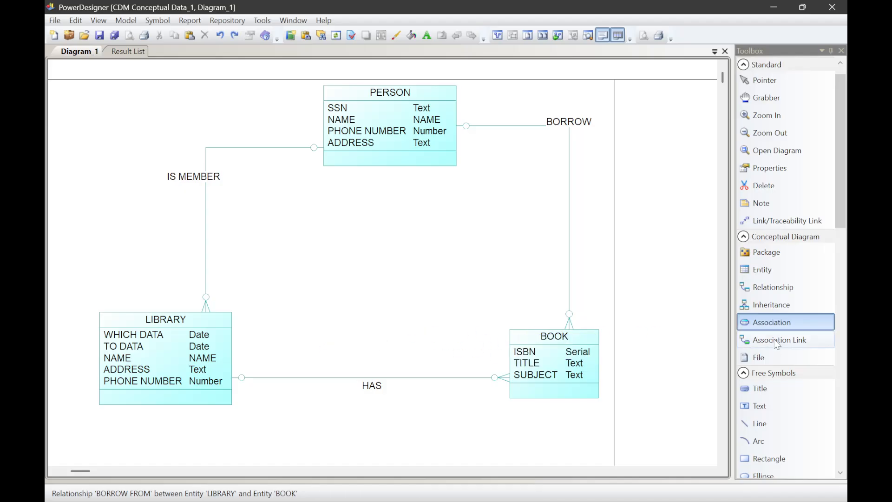
Step: Connect LIBRARY to BOOK with an Association Link
left_click(810, 340)
left_click_drag(219, 343, 548, 344)
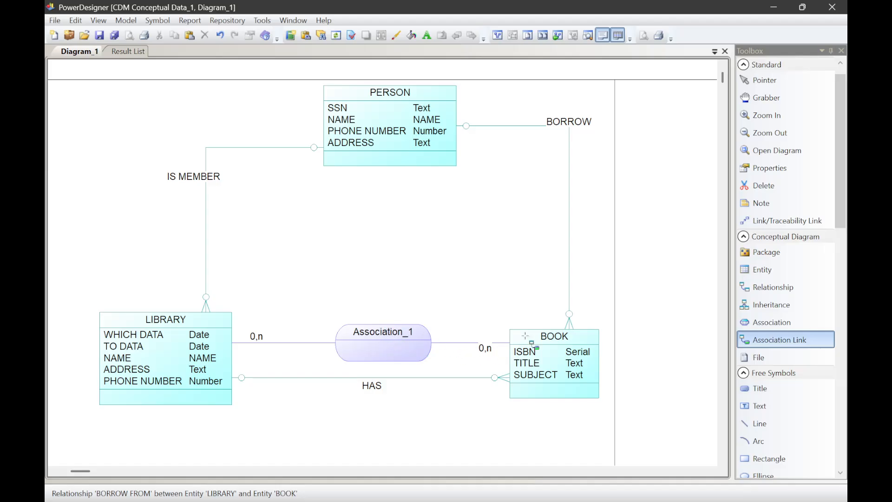
left_click(776, 80)
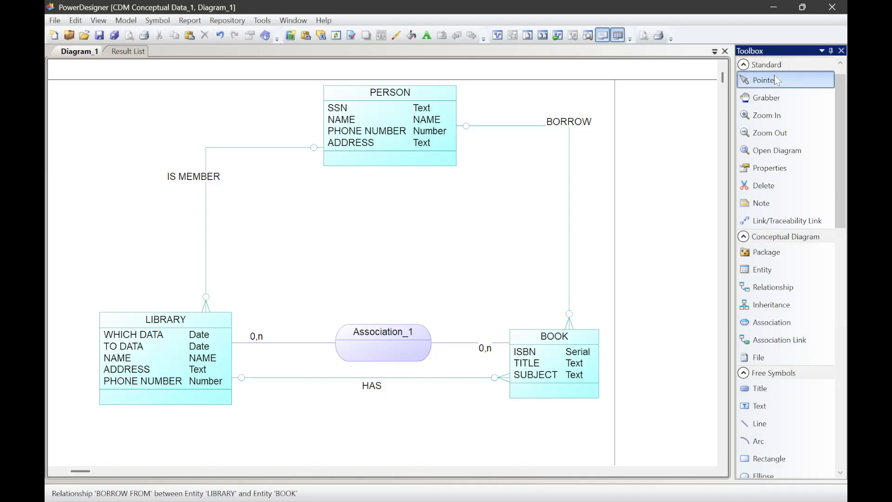
Step: Rename the new association between LIBRARY and BOOK as BORROW
double_click(399, 333)
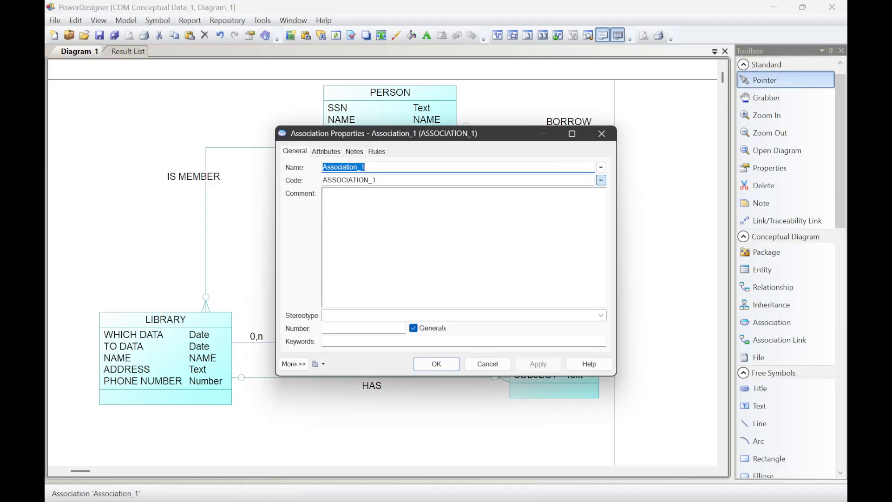
type("bor")
key("BackSpace")
key("BackSpace")
key("BackSpace")
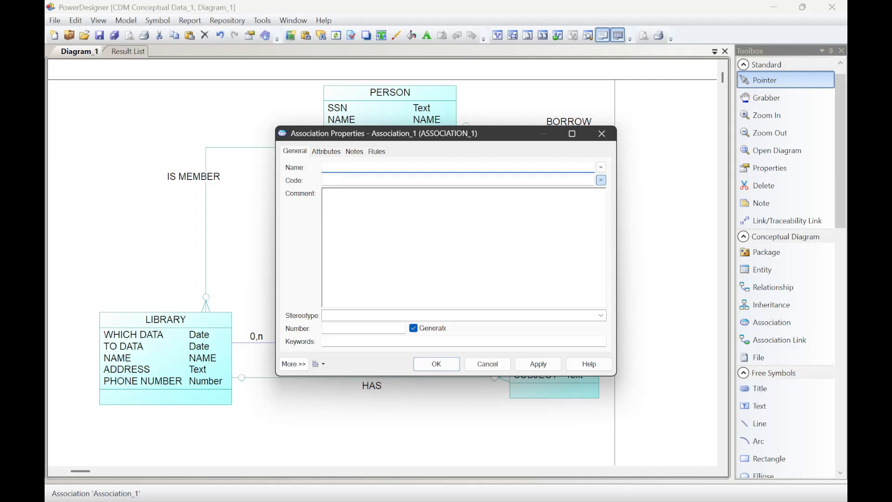
type("BORROW")
key("Return")
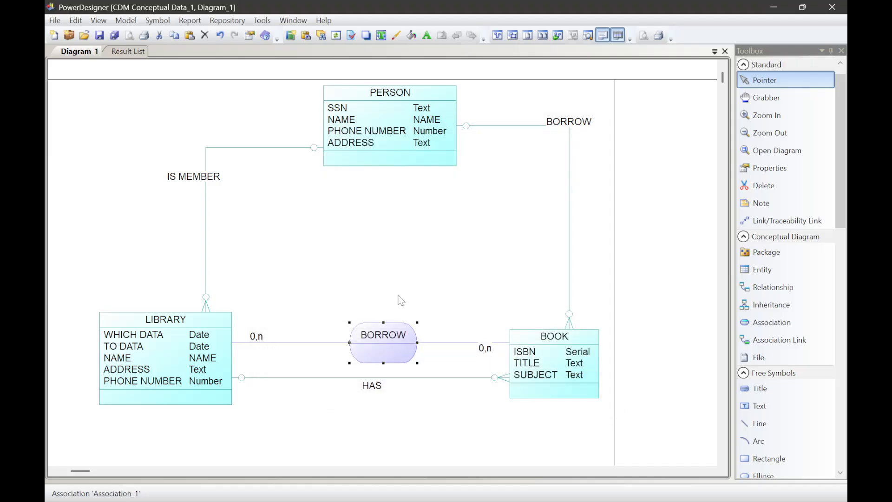
Step: Add an attribute named BORROW DATA with data type Date to the BORROW association
double_click(393, 337)
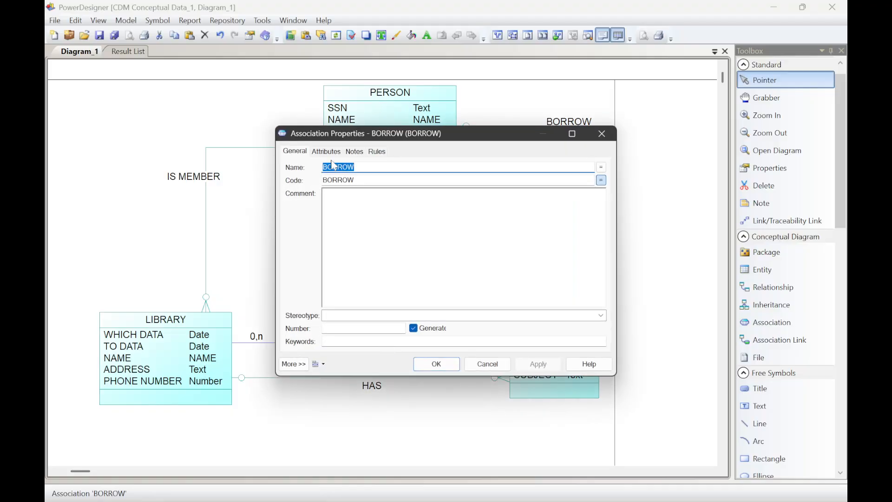
left_click(326, 151)
left_click(333, 189)
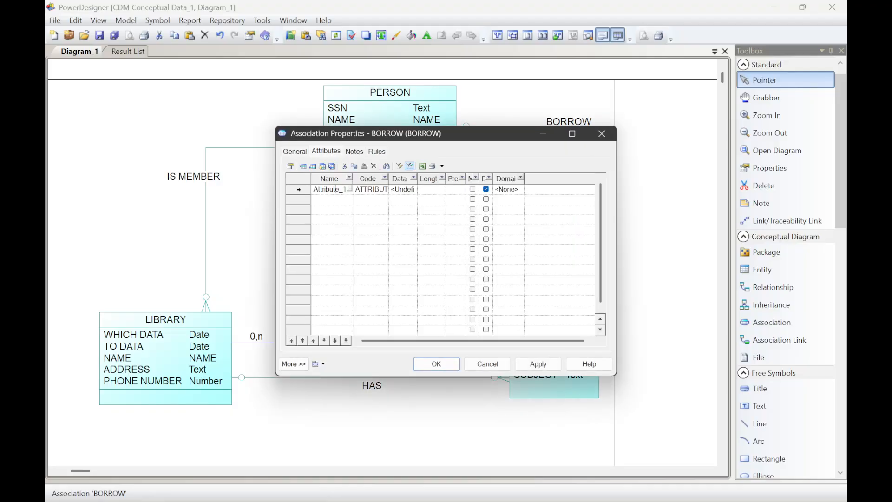
type("1")
key("ctrl+a")
type("BORROW DATA")
left_click(403, 189)
type("IDA")
type("f")
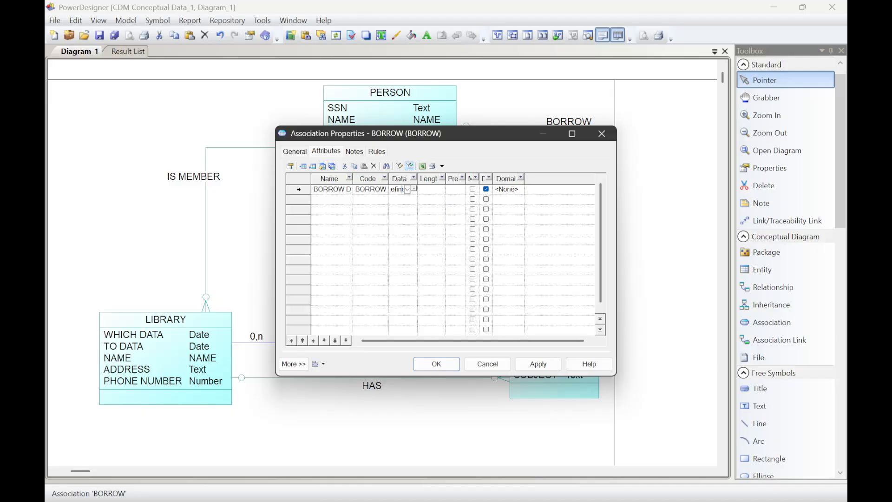
key("BackSpace")
type("DAT")
key("BackSpace")
type("Date")
Step: Add a second attribute named RETURN DATA with data type Date to the BORROW association and apply the changes
left_click(334, 200)
double_click(332, 199)
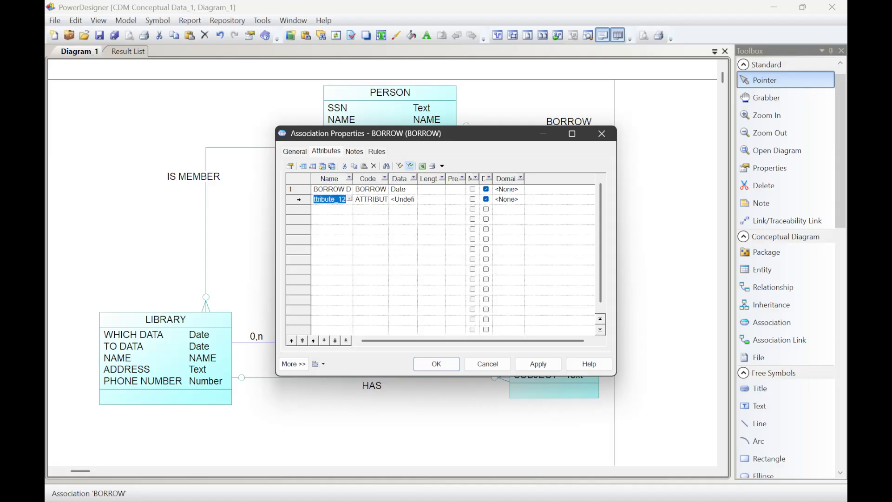
type("RET")
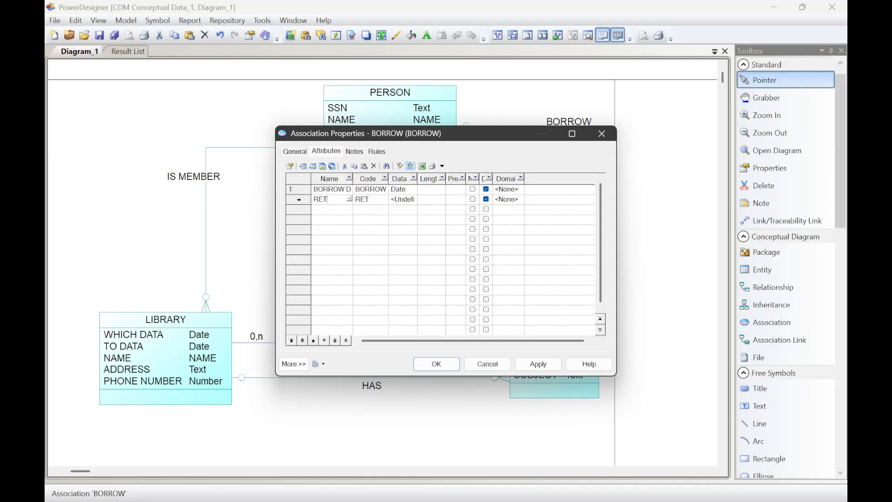
type("URN DATA")
left_click(407, 201)
left_click(406, 199)
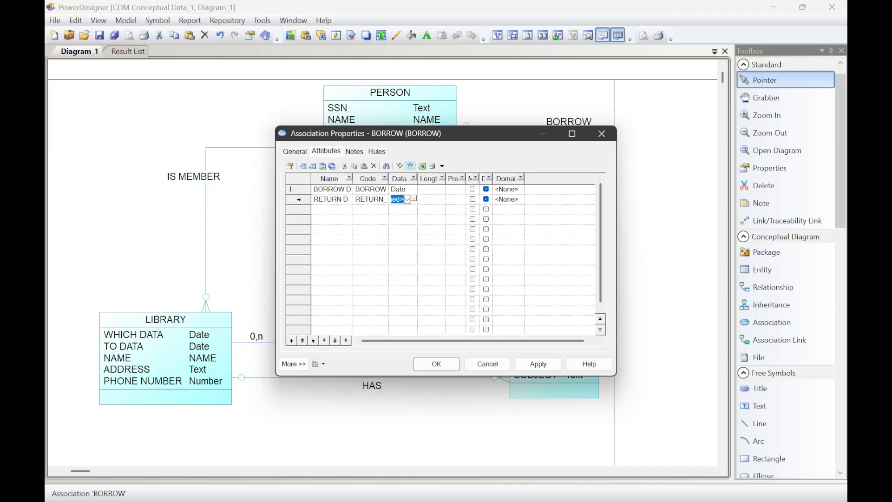
type("Date")
left_click(538, 364)
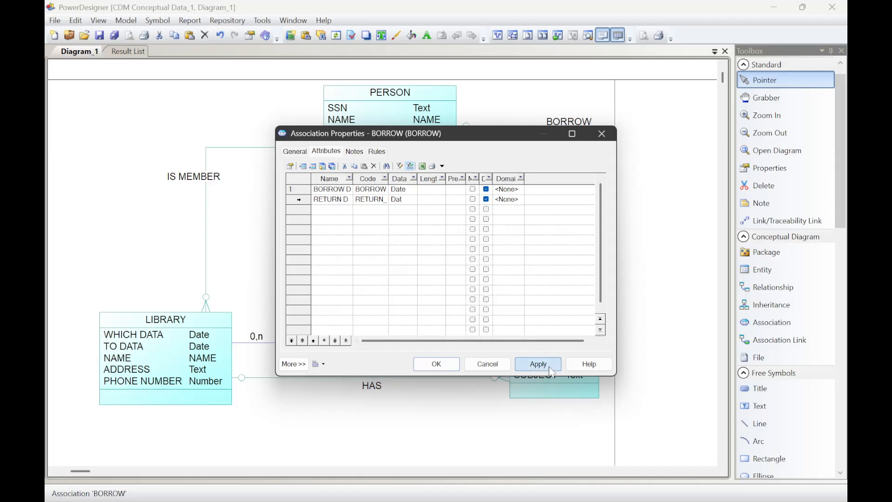
left_click(441, 367)
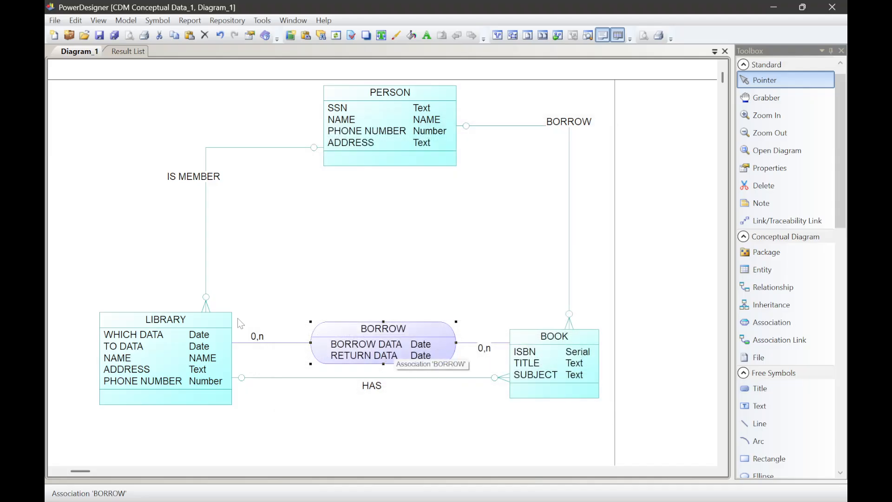
Step: Switch to the ER solution PDF in Chrome to examine how Borrows links the entities, and return to PowerDesigner
key("alt+Tab")
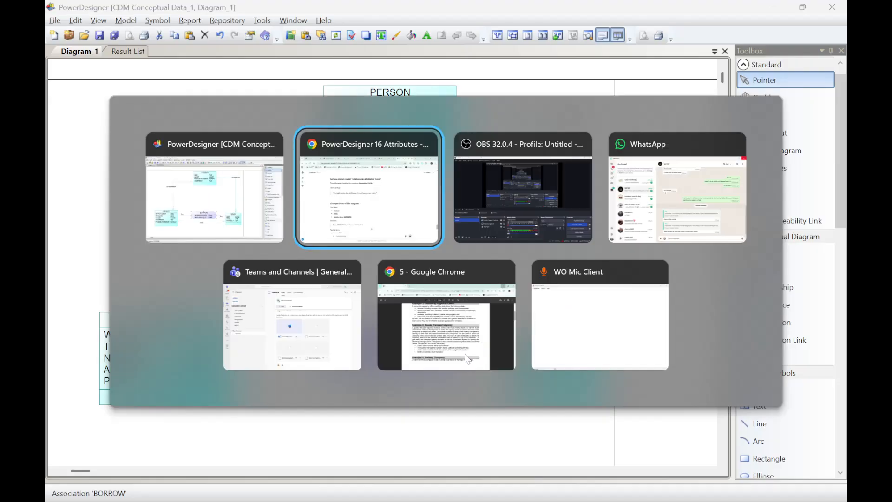
key("alt+Tab")
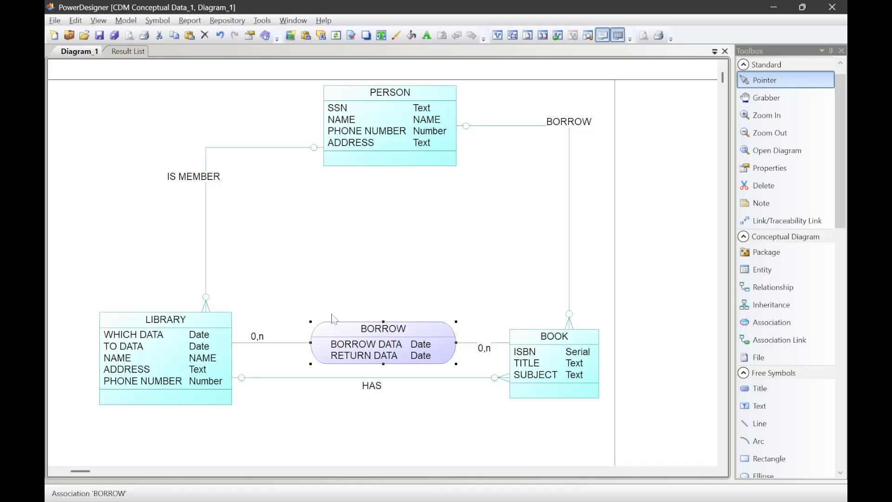
key("alt+Tab")
left_click(506, 7)
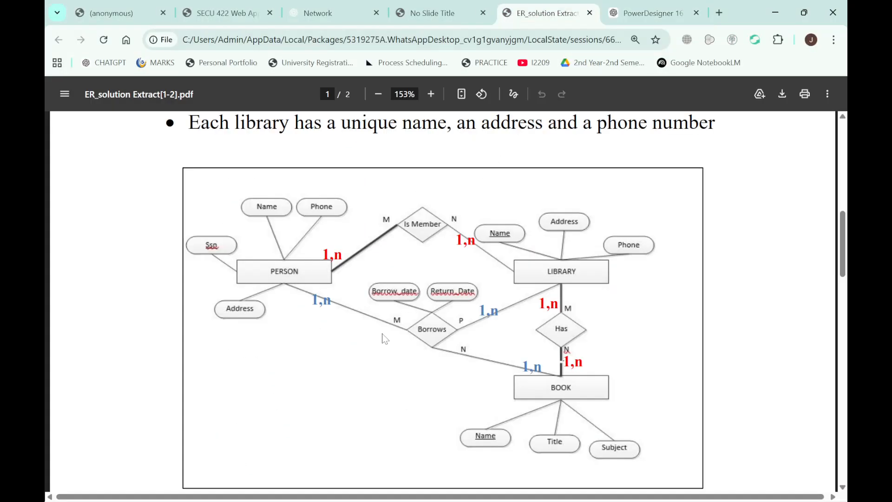
key("alt+Tab")
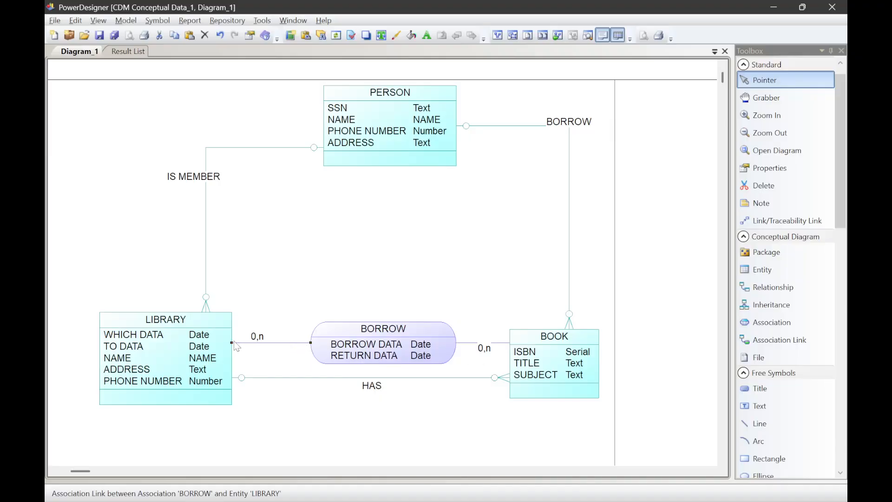
Step: Try to rename the entity at the LIBRARY end of the BORROW association link as PERSON
mouse_move(233, 341)
left_mouse_down()
mouse_move(244, 316)
mouse_move(231, 338)
left_mouse_up()
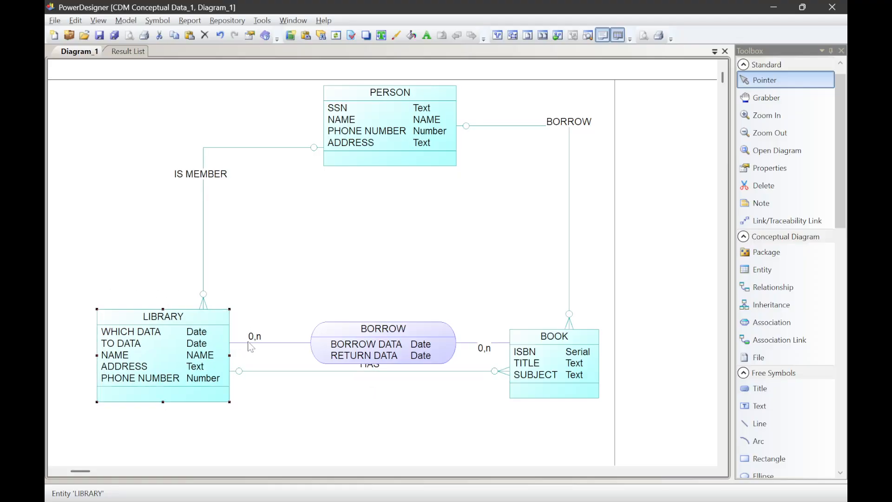
double_click(251, 342)
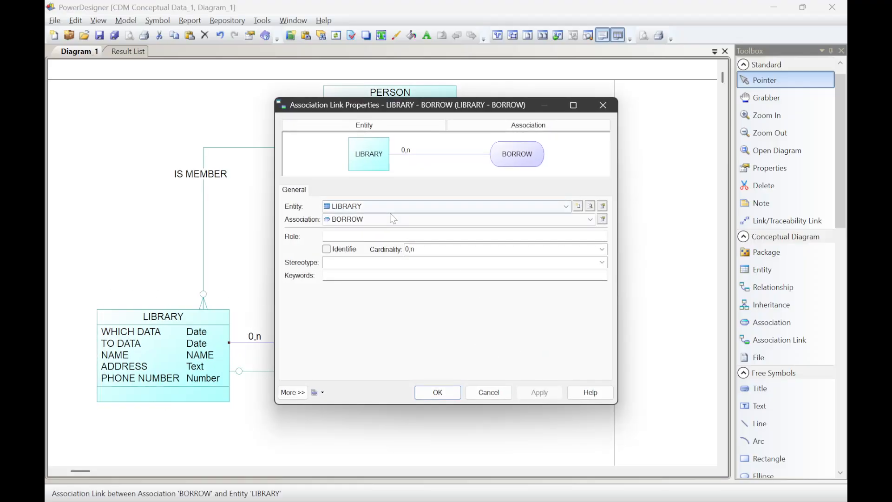
left_click(387, 125)
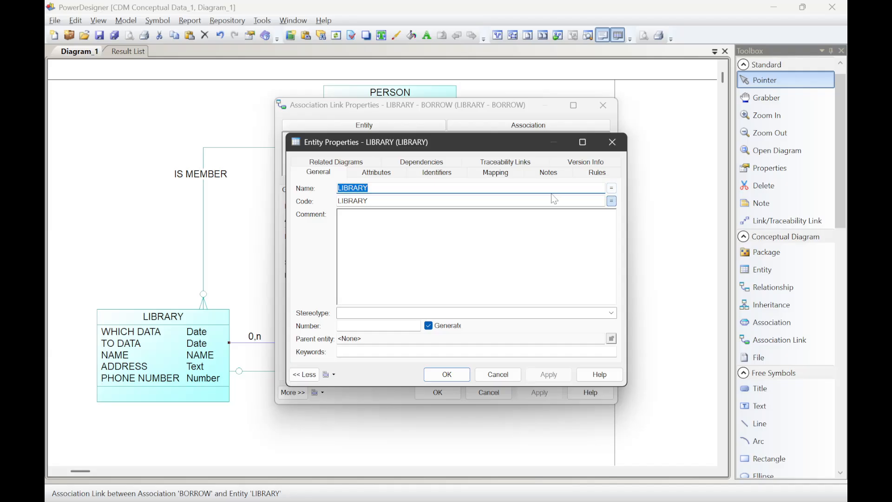
type("PERD")
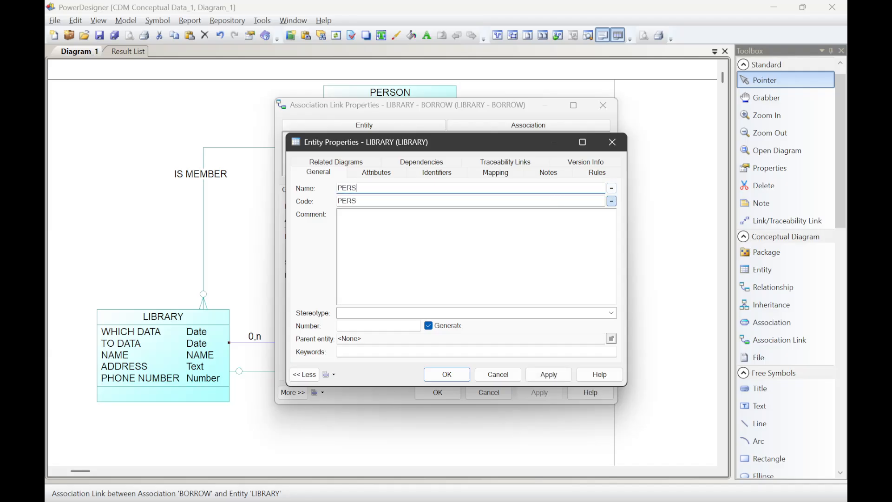
type("ON")
key("Return")
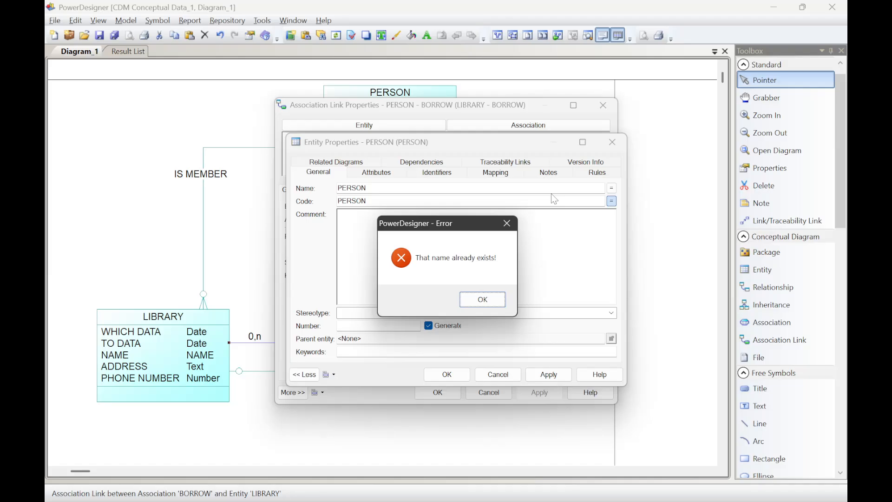
key("Return")
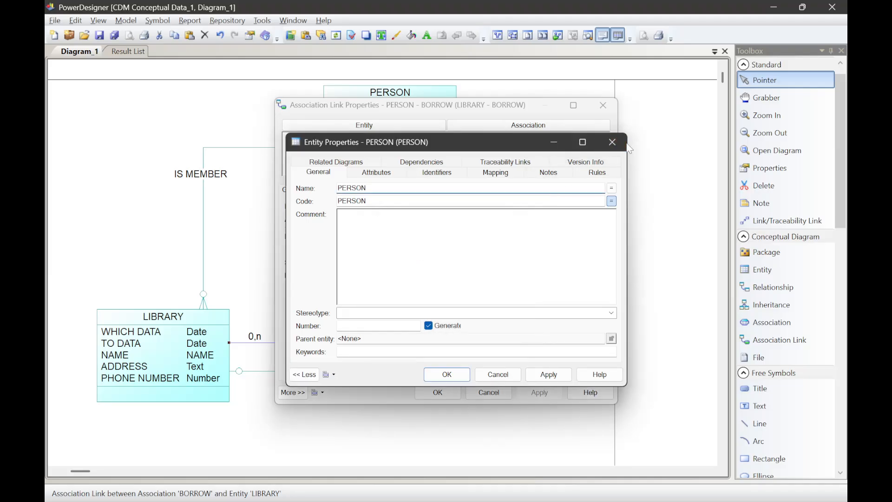
left_click(612, 142)
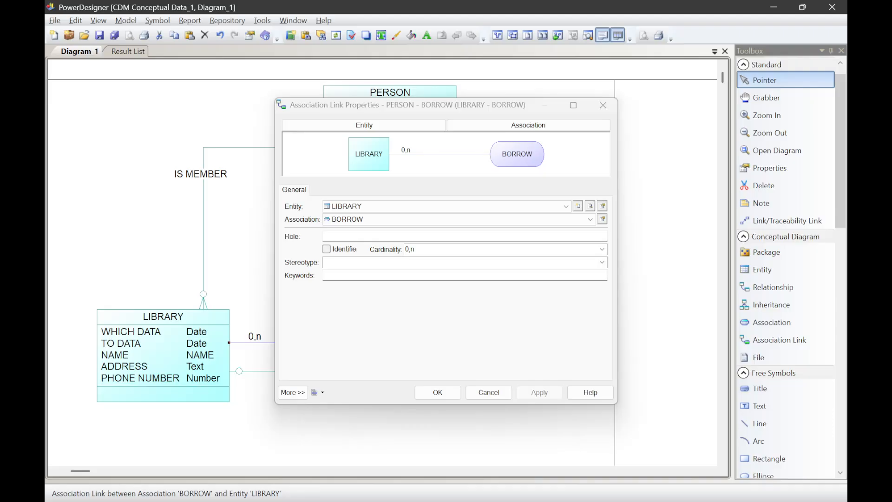
Step: Expand the properties of the link between LIBRARY and BORROW and inspect the association and entity it connects
left_click(293, 392)
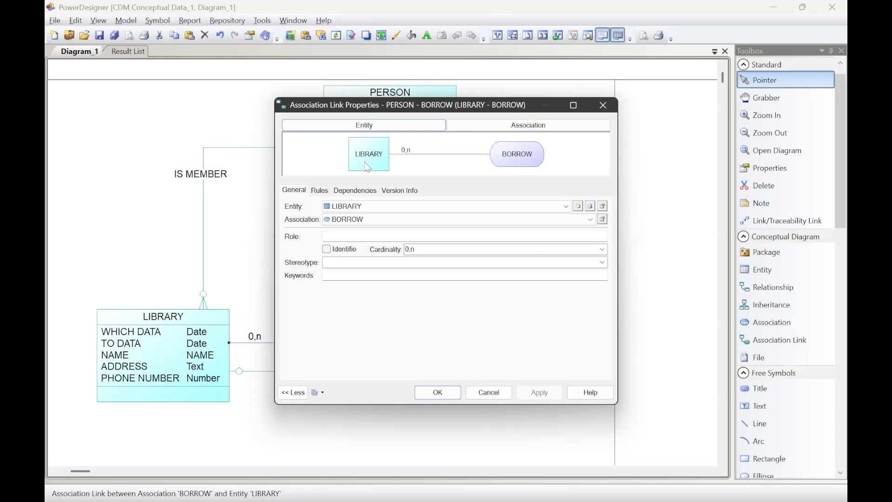
left_click(491, 128)
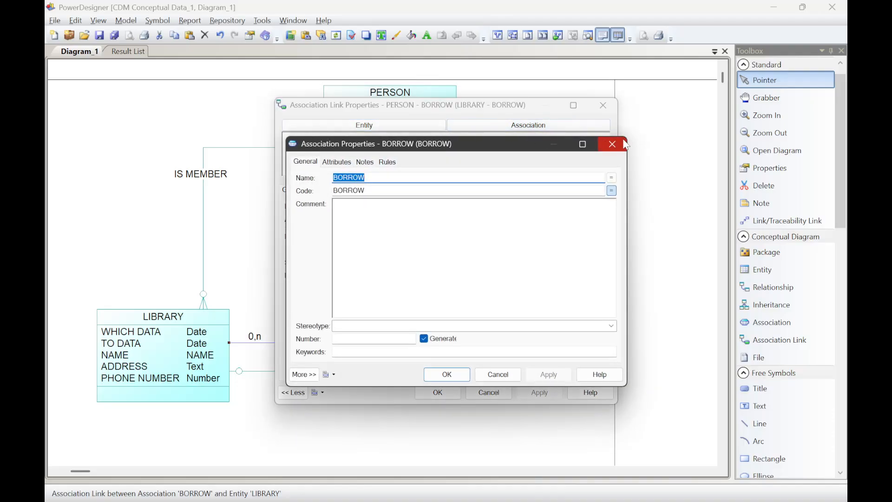
left_click(610, 145)
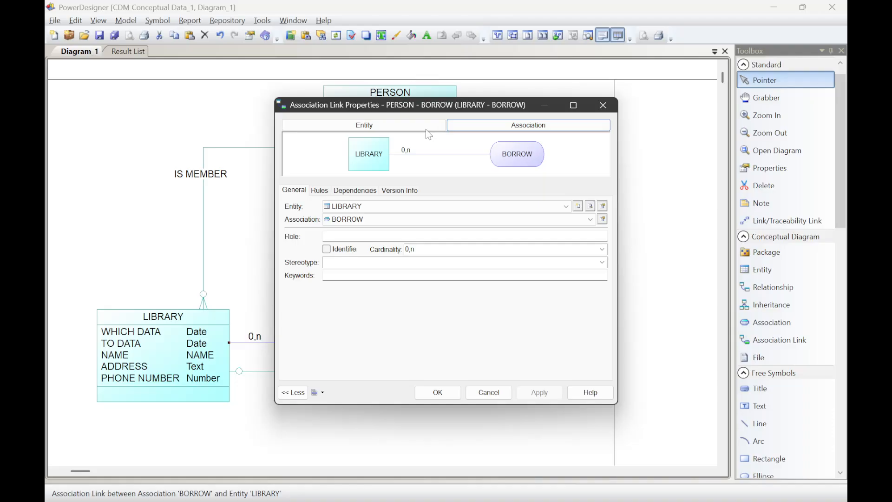
left_click(421, 125)
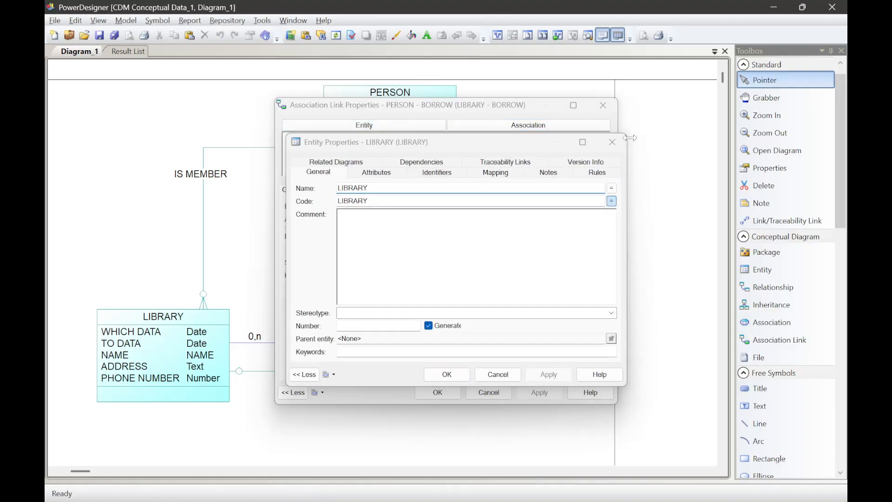
left_click(612, 141)
left_click(606, 109)
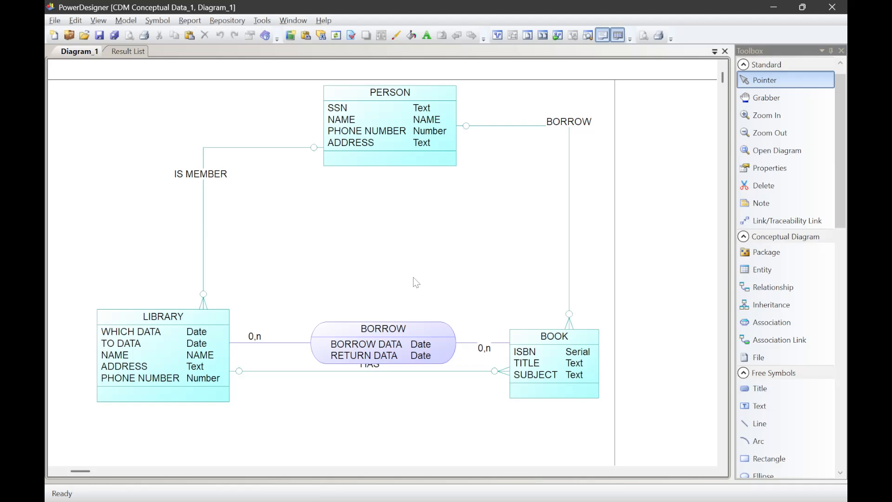
Step: Look through the BORROW association's attributes, notes, rules and general properties without changing anything
double_click(360, 338)
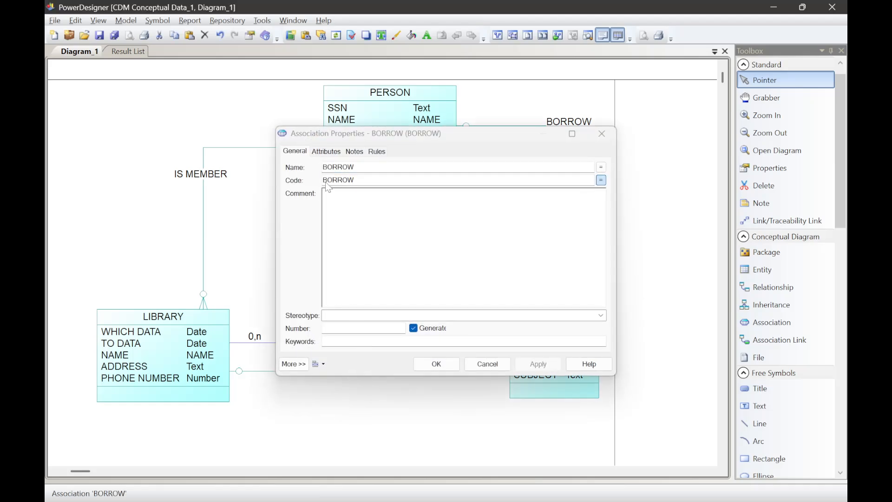
left_click(327, 151)
left_click(353, 152)
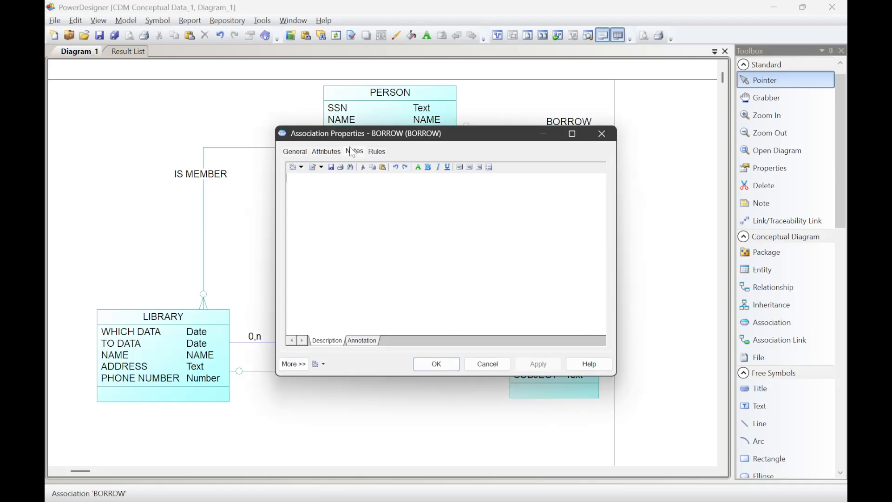
left_click(376, 151)
left_click(293, 151)
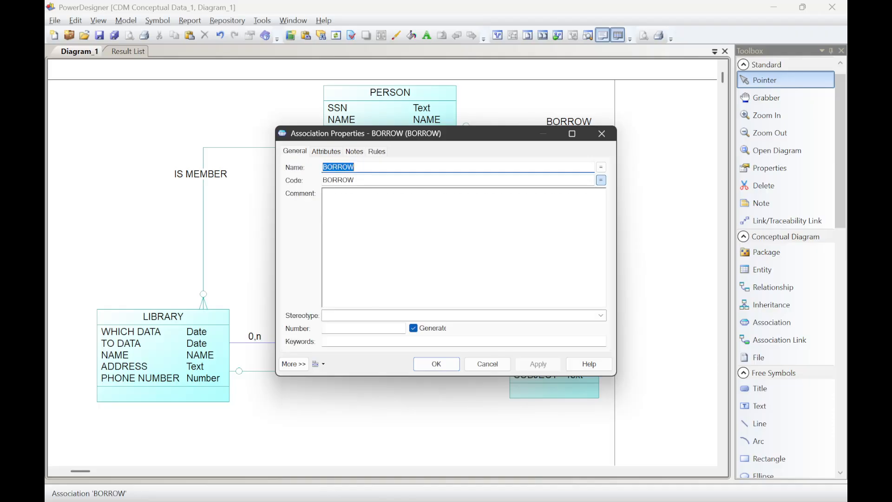
left_click(504, 367)
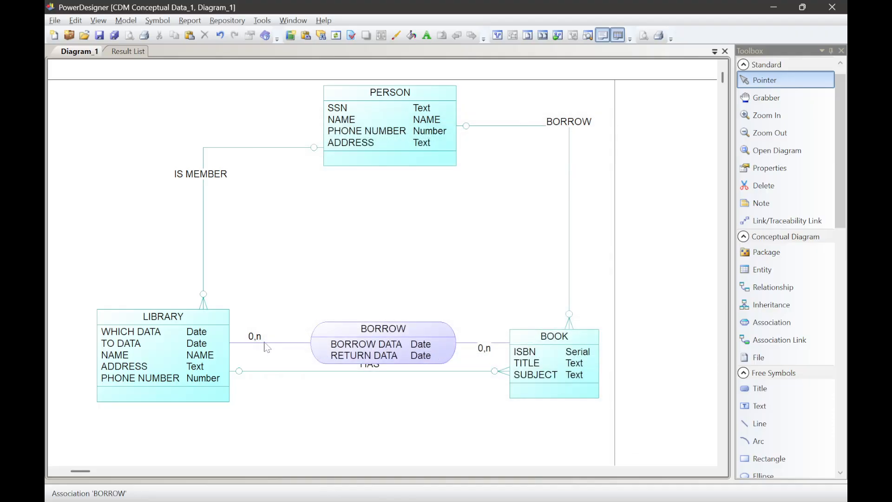
Step: Shift the LIBRARY entity slightly outward and move the BORROW association up, clear of the HAS relationship
left_click_drag(225, 344, 191, 344)
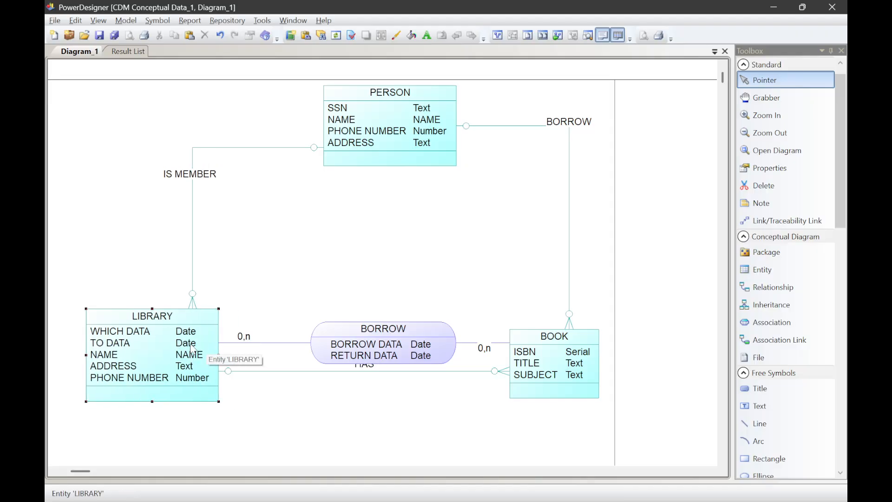
left_click(343, 343)
left_click_drag(358, 343, 357, 263)
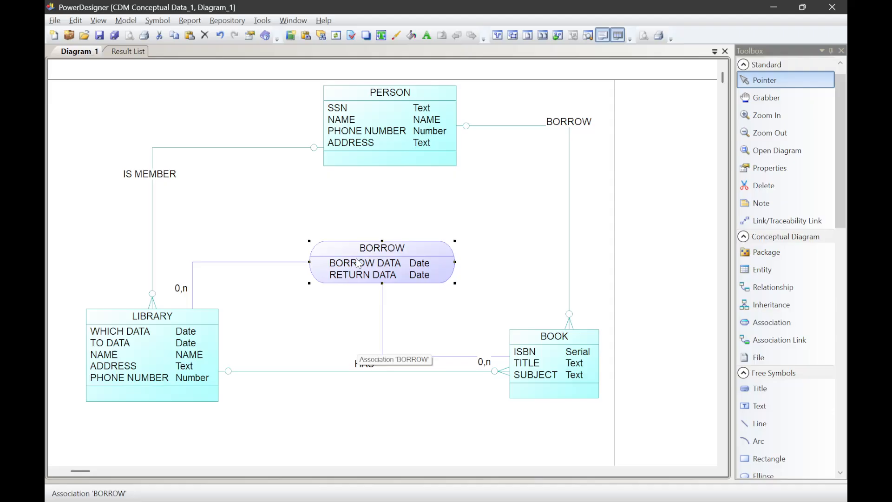
Step: Change the entity of the association link between LIBRARY and BORROW to PERSON and confirm the change
left_click(261, 262)
double_click(261, 262)
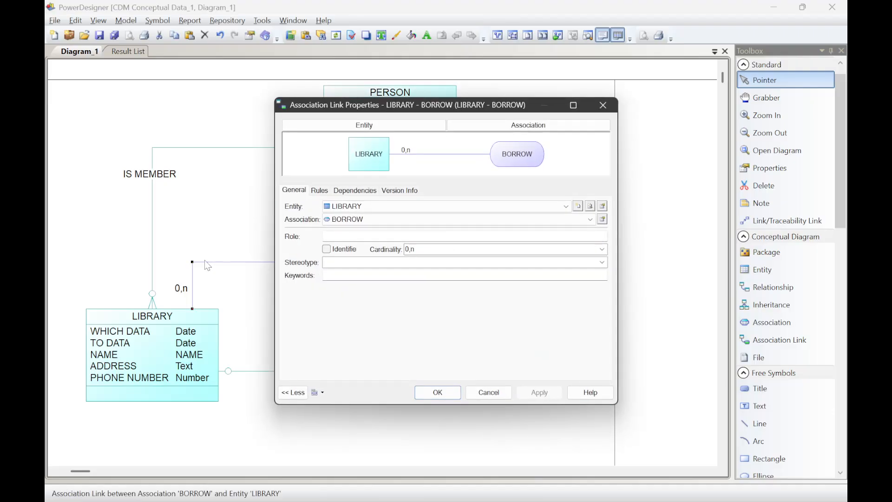
left_click(385, 209)
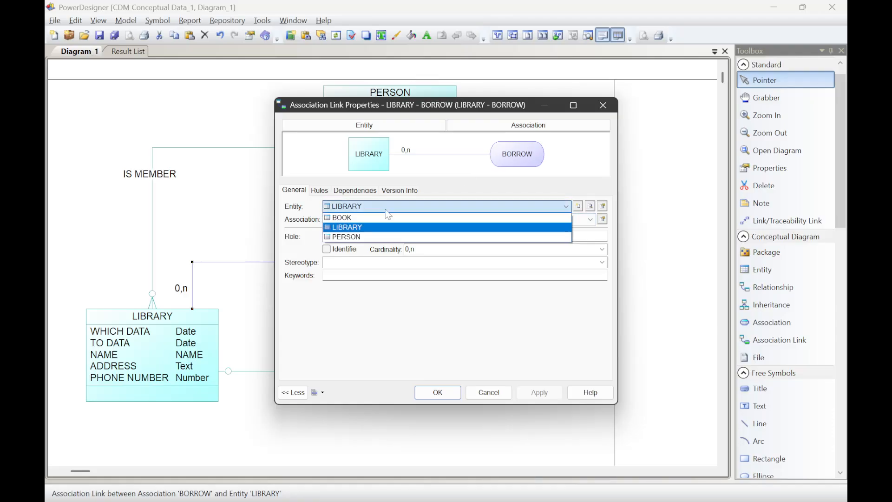
left_click(388, 236)
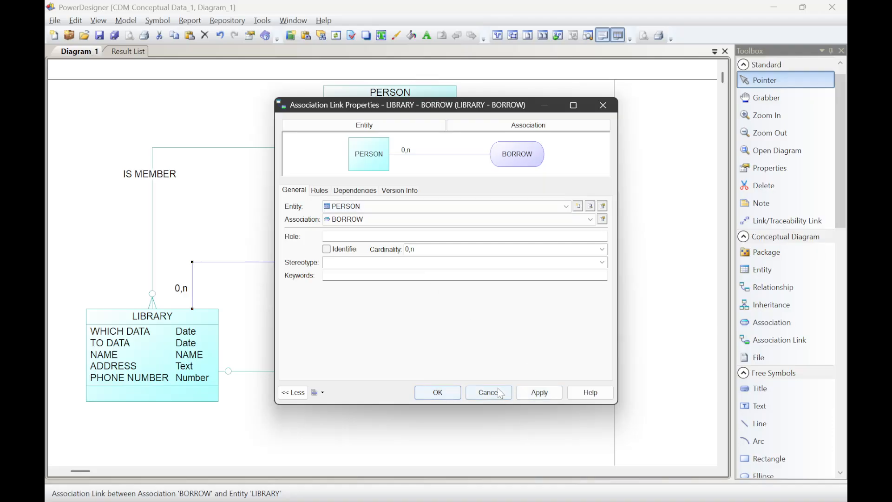
left_click(533, 395)
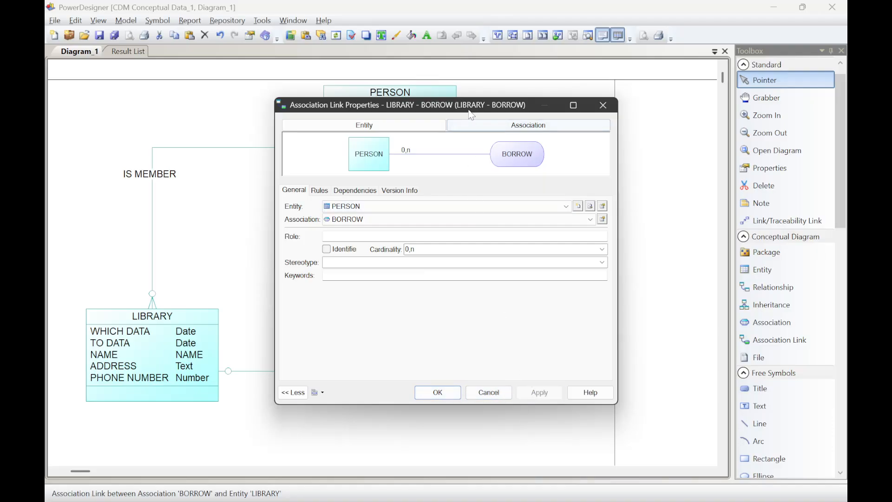
left_click_drag(468, 109, 462, 196)
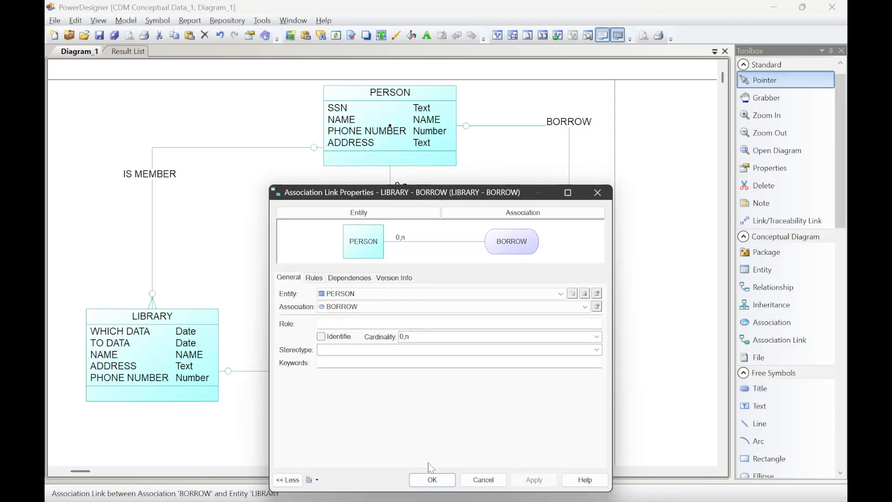
left_click(430, 480)
Step: Reposition the BORROW association below PERSON, between the PERSON and BOOK entities
left_click_drag(403, 268, 469, 251)
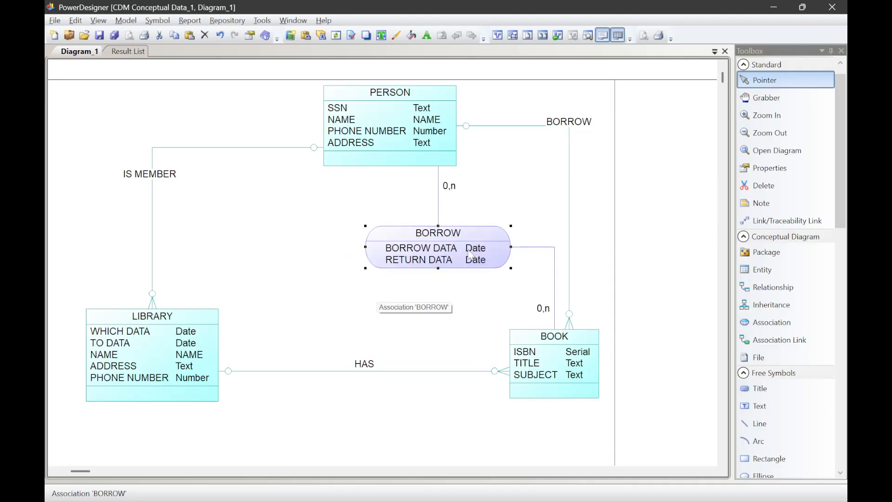
left_click(644, 239)
scroll(642, 224, "up", 7)
scroll(643, 224, "down", 7)
scroll(642, 224, "up", 7)
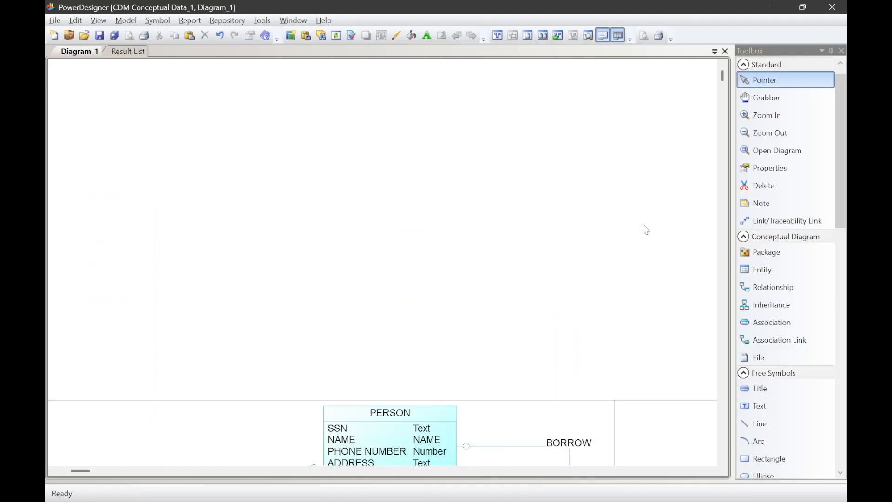
scroll(642, 223, "down", 8)
scroll(643, 224, "up", 2)
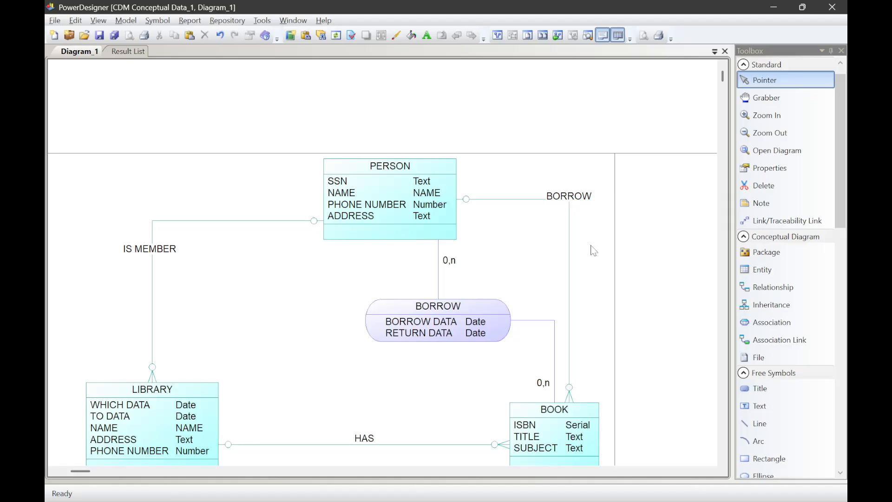
Step: Switch to ChatGPT in Chrome and ask whether a person borrowing many books from many libraries requires connecting all three entities together
key("alt+Tab")
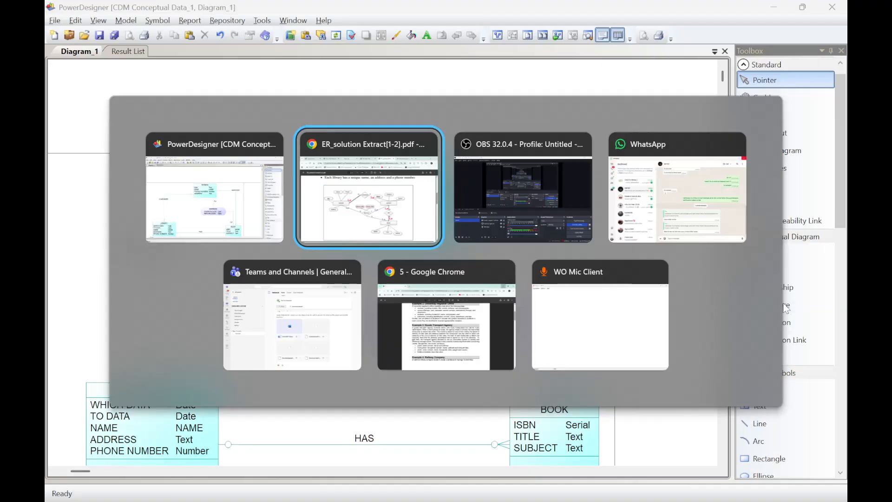
left_click(655, 14)
scroll(426, 289, "down", 15)
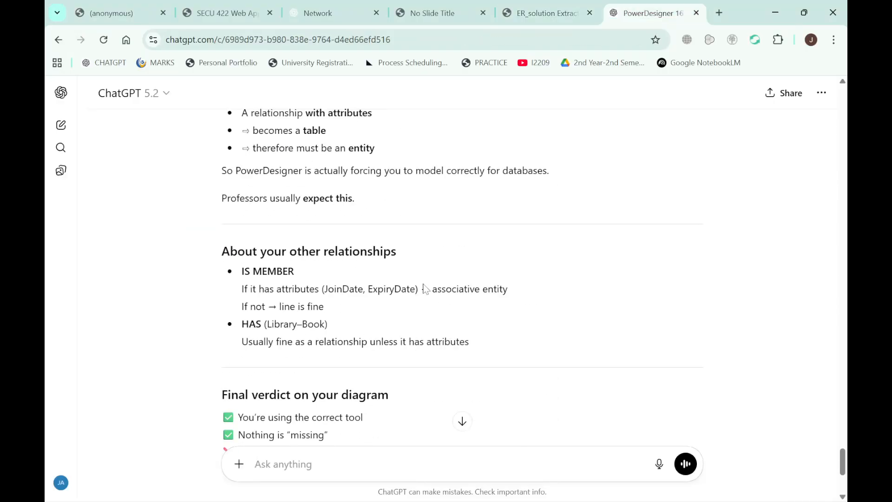
type("ok when")
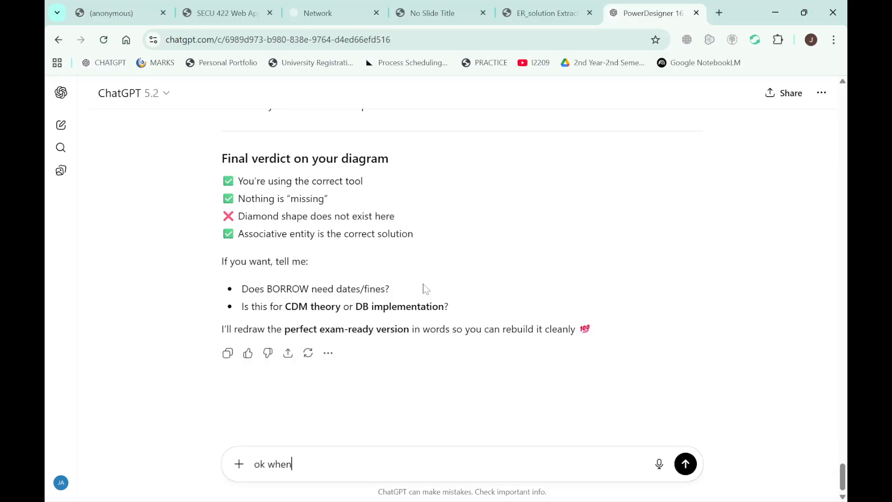
type(" the given says a person car borr")
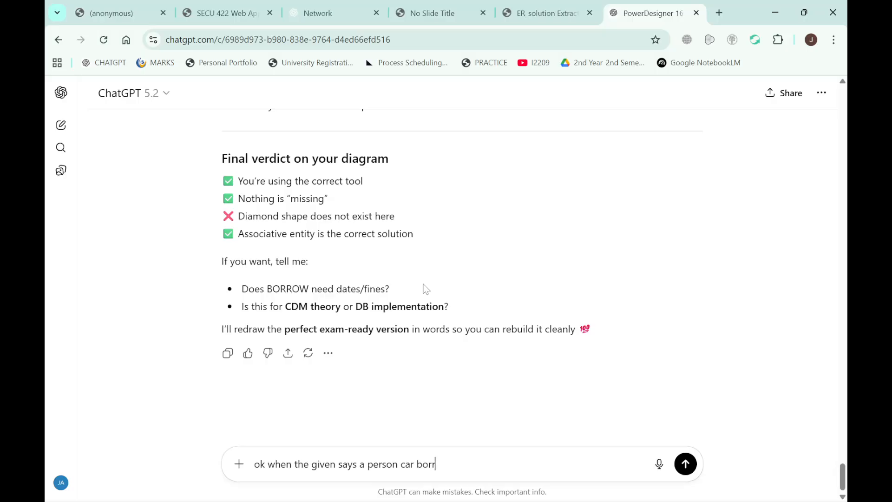
type("ow a boo")
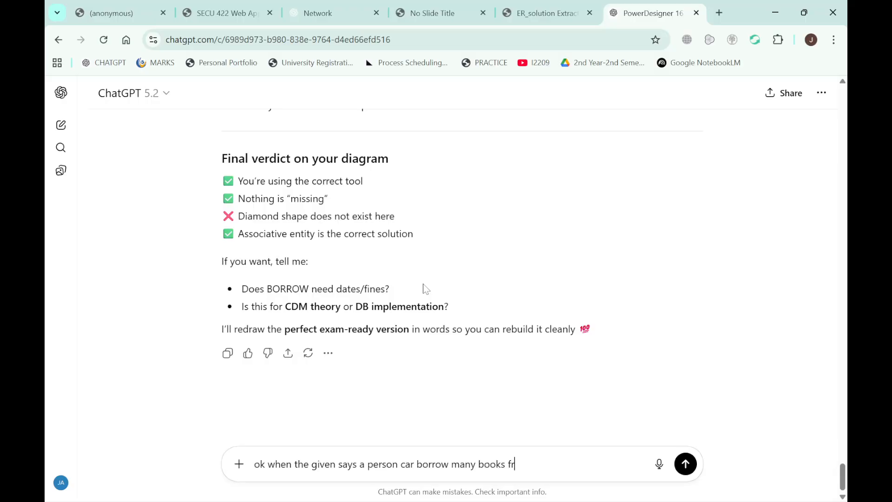
type("om many libraries")
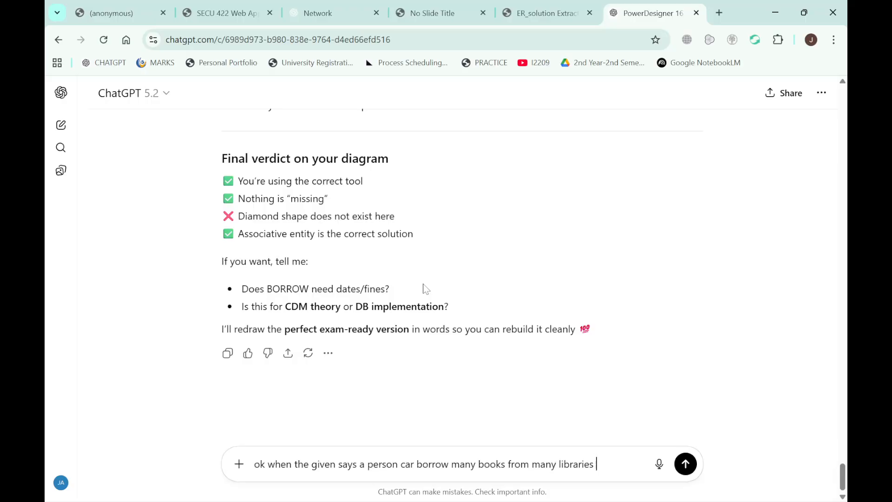
type(" what")
type(" do")
type(" i need to connec")
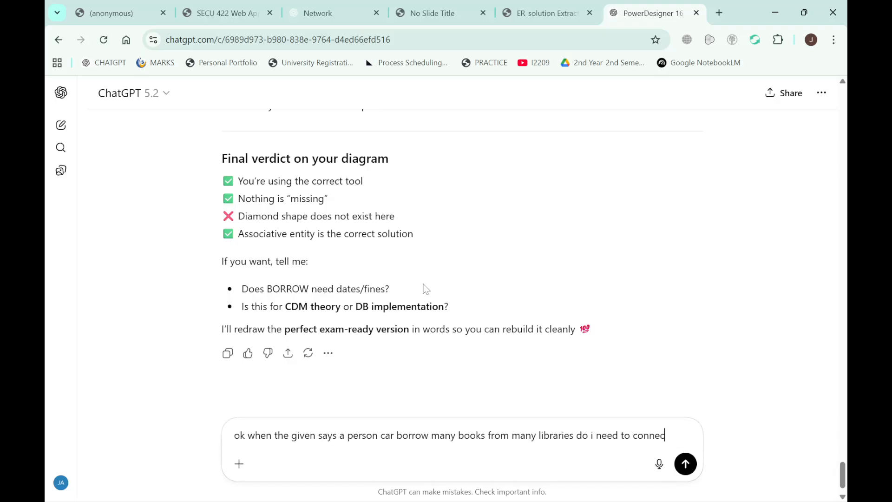
type("t all th")
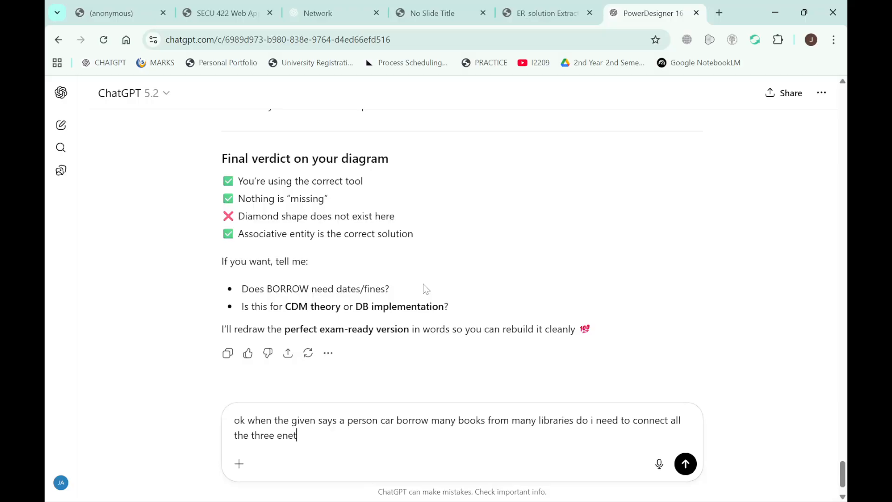
type("e three entities together?")
key("Return")
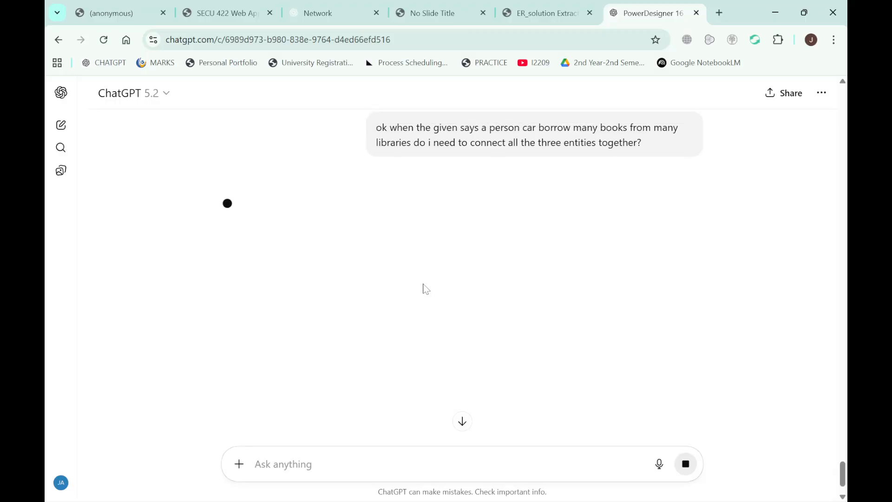
mouse_move(717, 495)
scroll(492, 351, "up", 1)
scroll(492, 350, "up", 1)
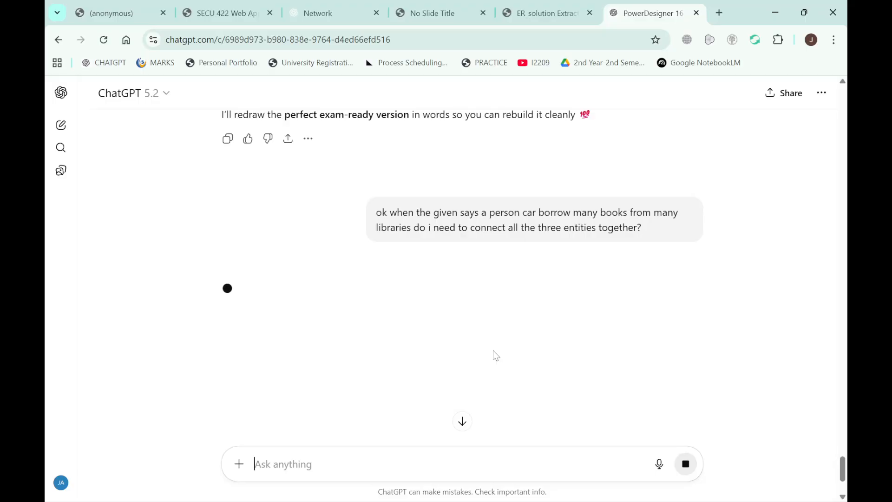
scroll(492, 351, "down", 1)
scroll(510, 251, "up", 7)
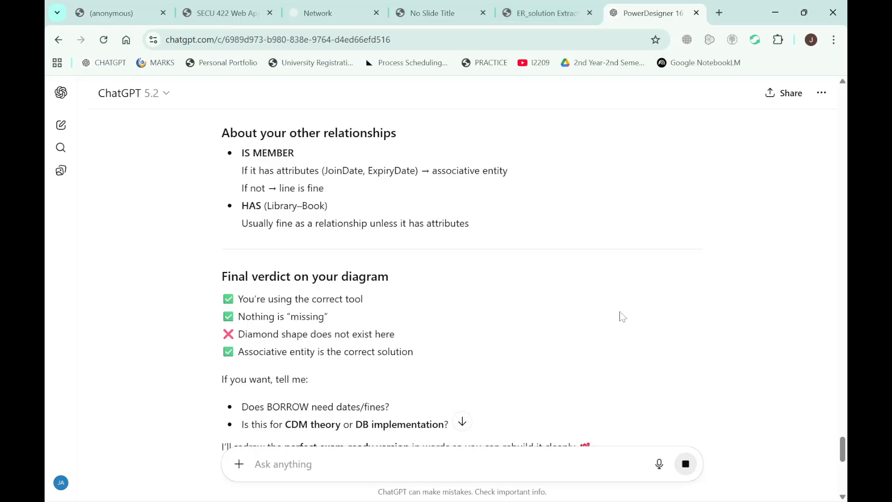
scroll(622, 316, "down", 7)
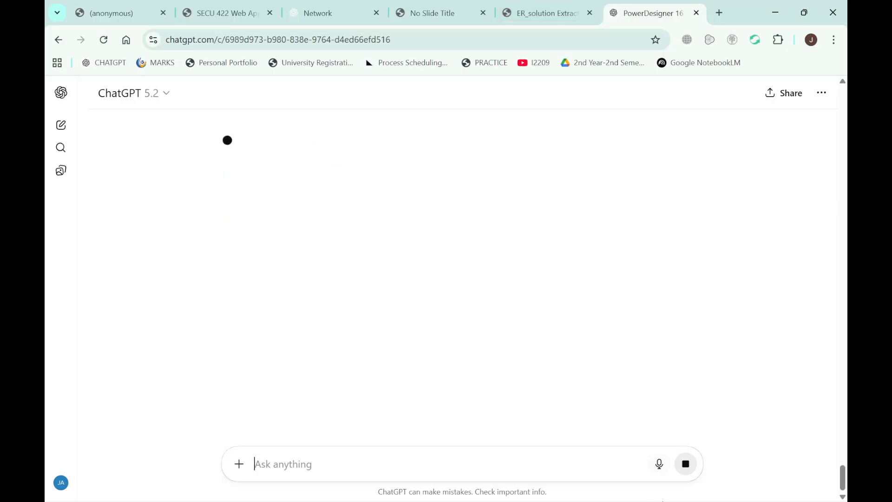
Step: Open fast.com in a new browser tab to test the internet connection, and return to the ChatGPT conversation
left_click(721, 10)
type("fast.com")
key("Return")
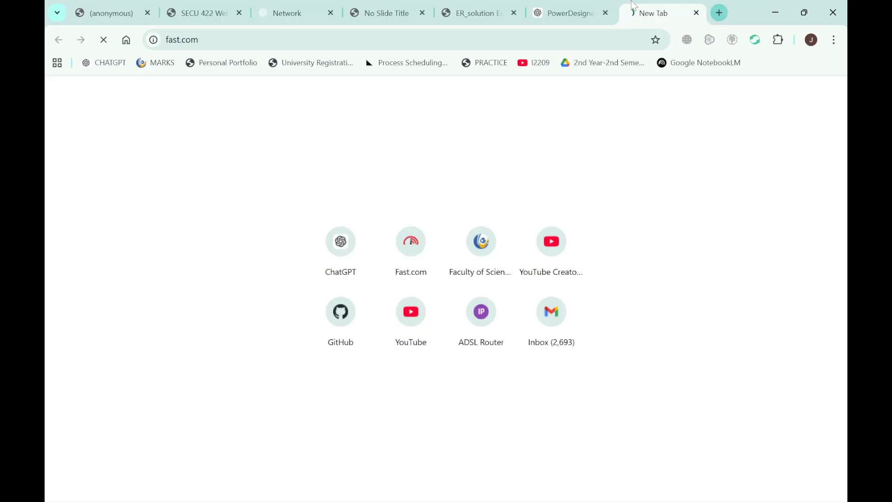
left_click(588, 5)
scroll(551, 245, "up", 3)
scroll(551, 245, "down", 3)
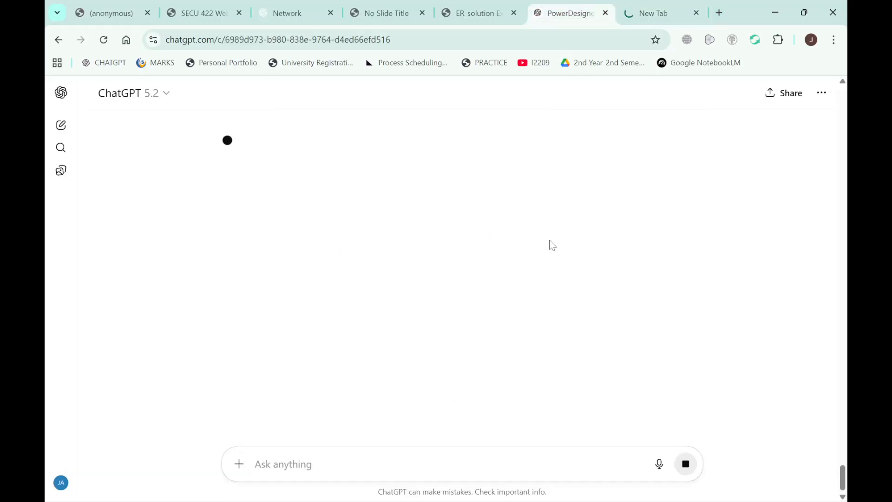
Step: Try to switch the Wi-Fi connection to the phone's mobile hotspot
left_click(772, 486)
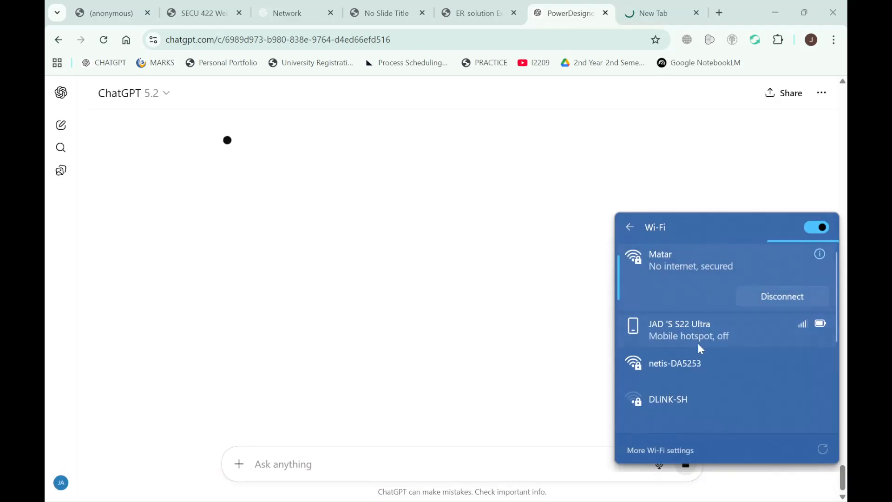
left_click(697, 342)
left_click(780, 335)
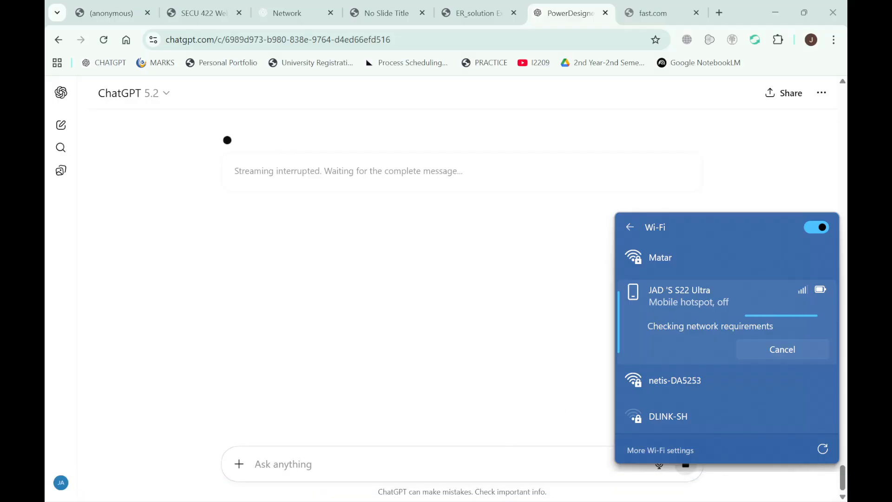
Step: Reconnect to the original secured Wi-Fi network and check the connection status in the system's quick settings
left_click(736, 247)
left_click(766, 314)
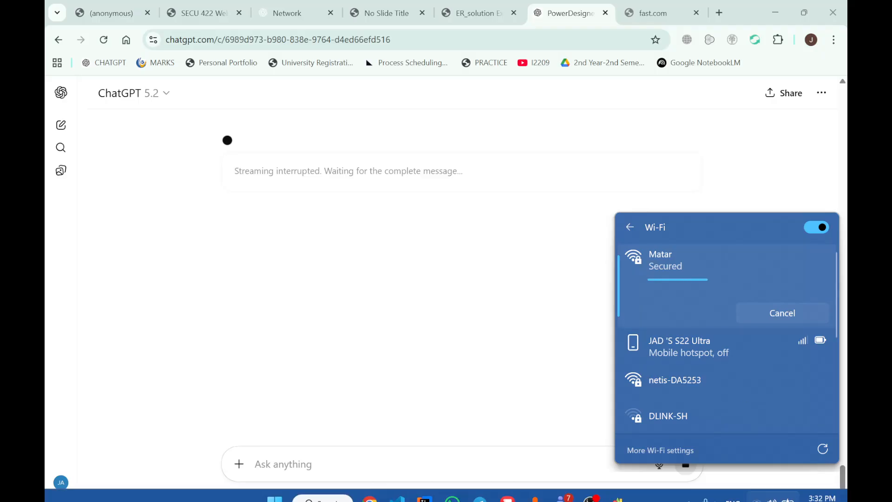
left_click(670, 495)
left_click(756, 486)
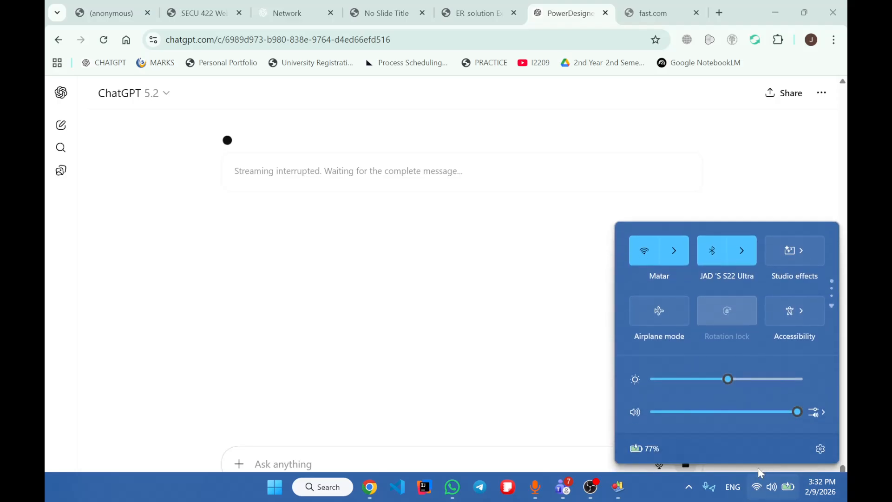
left_click(582, 272)
Step: Check whether fast.com loads over the restored connection, and switch to OBS
left_click(655, 13)
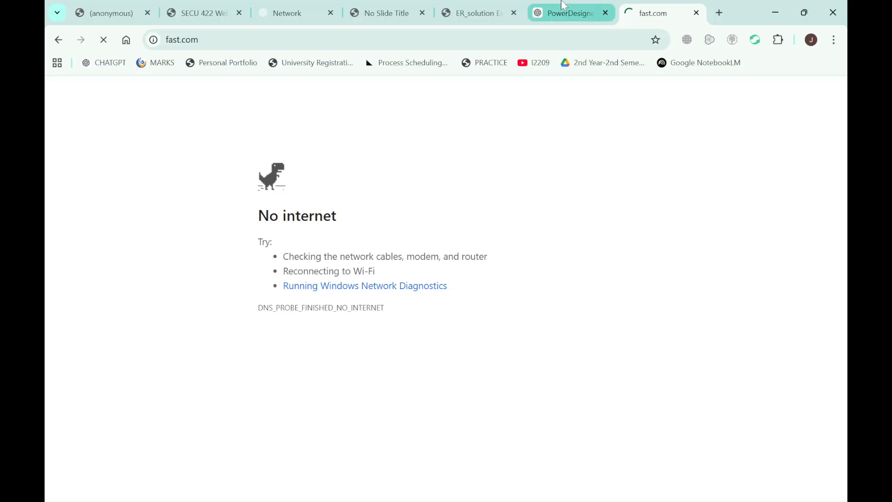
mouse_move(563, 5)
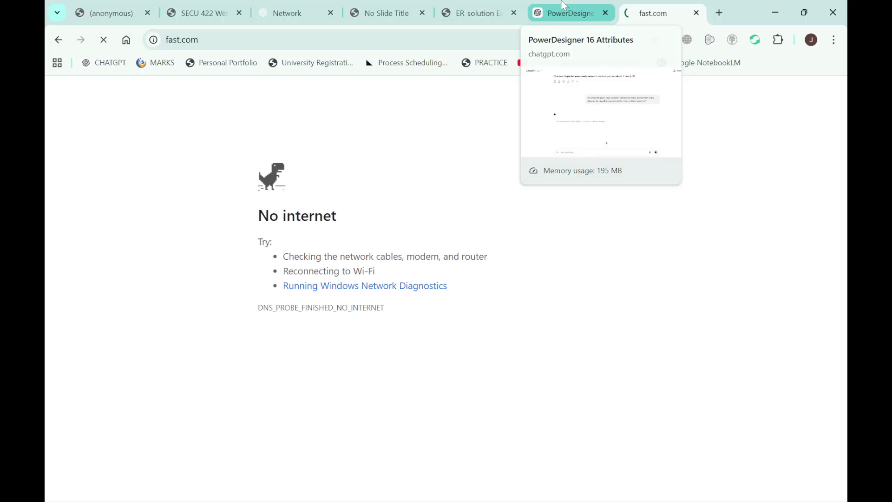
key("alt+Tab")
key("Tab")
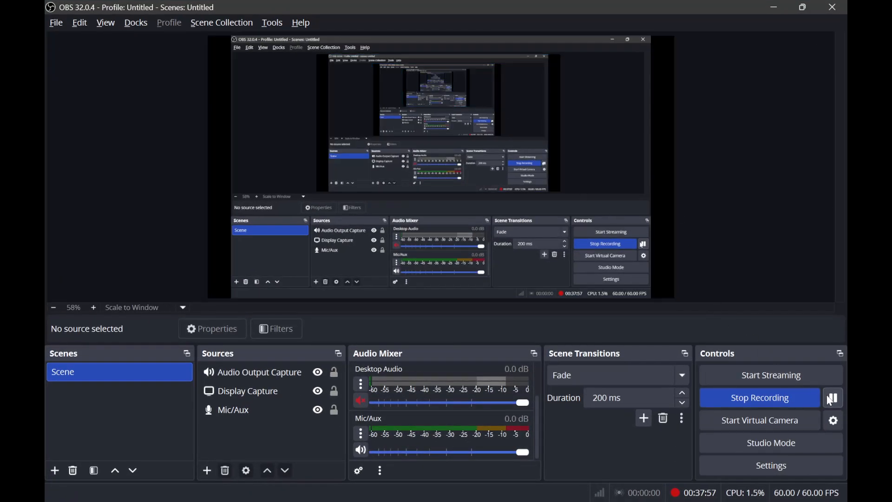